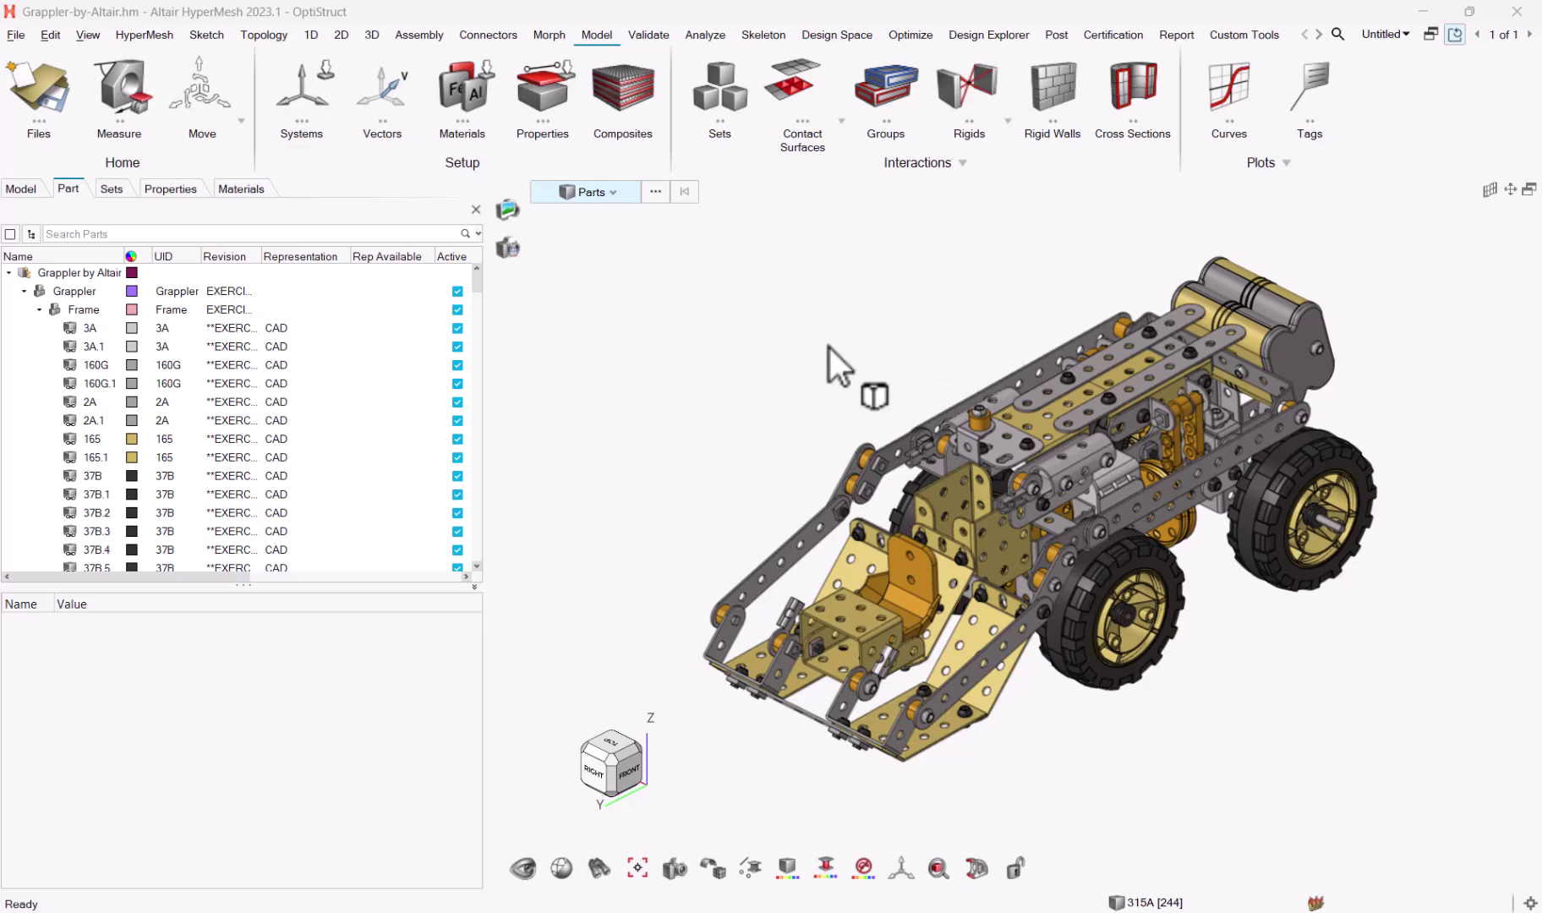
Step: Compare the CAD and meshed Grappler models side by side, then show only the meshed model in the window
click(1527, 190)
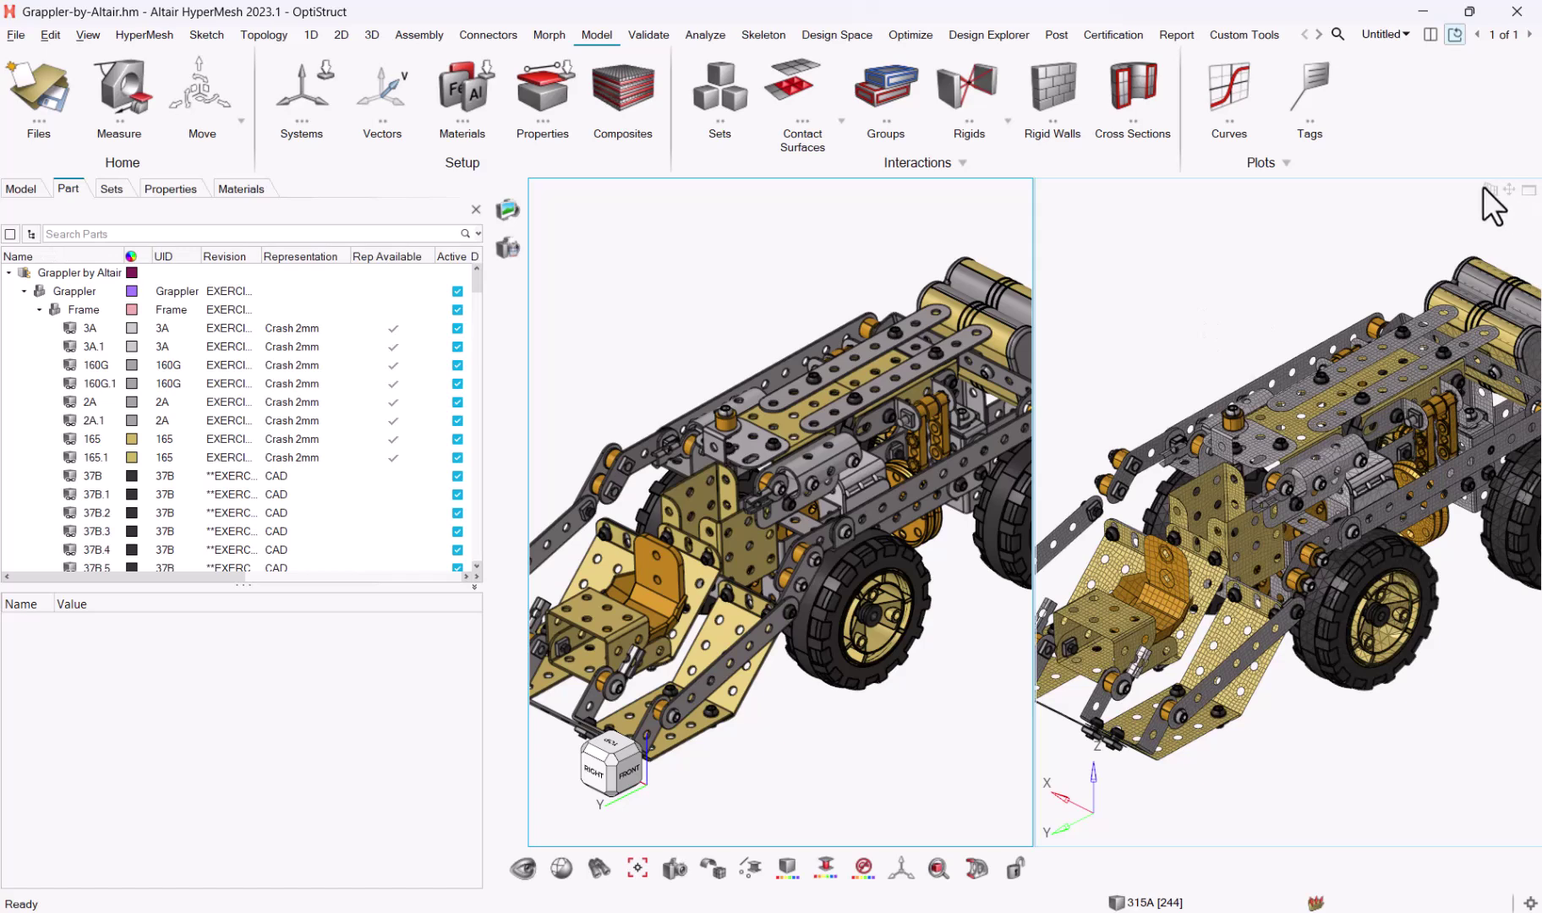
click(1513, 205)
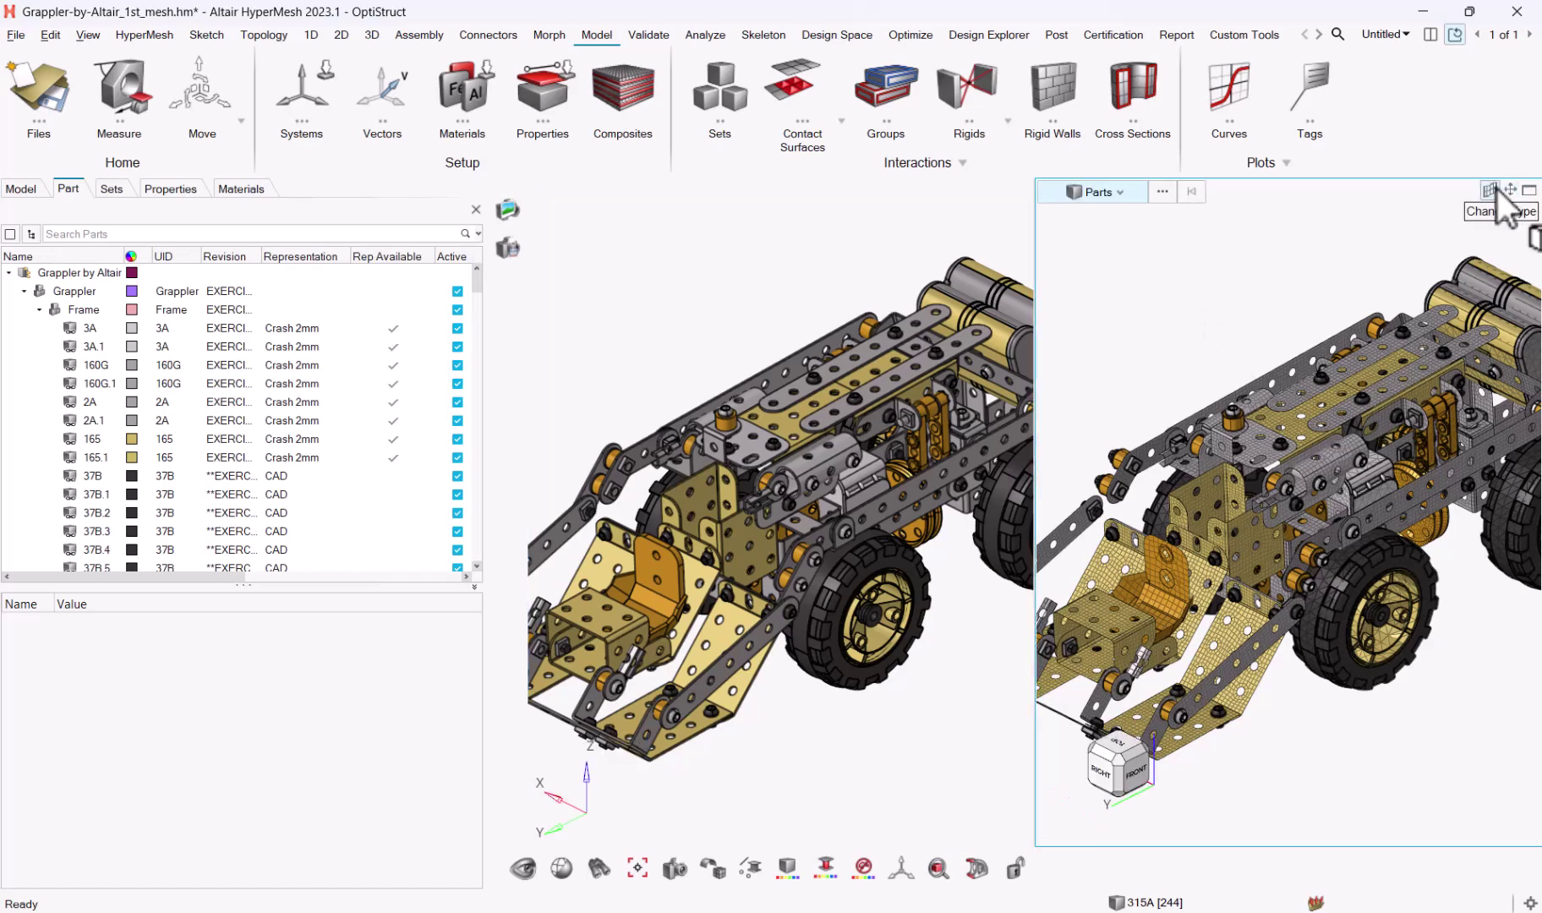
click(1528, 191)
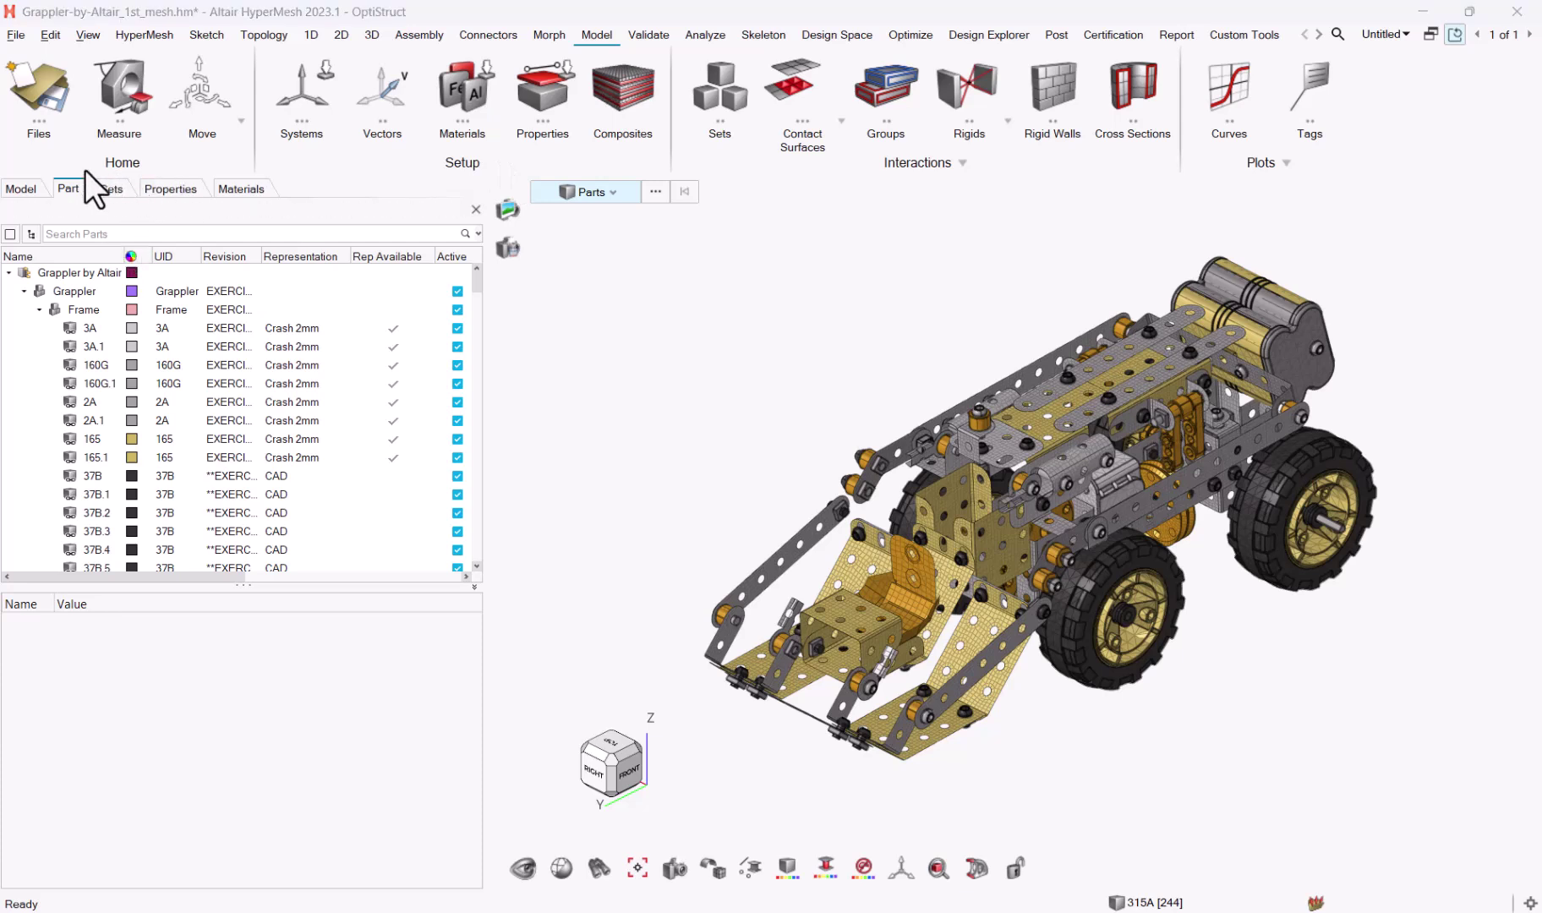
Step: Switch the entity selection from parts to materials and on to properties to review the meshed model by each
click(627, 194)
click(623, 323)
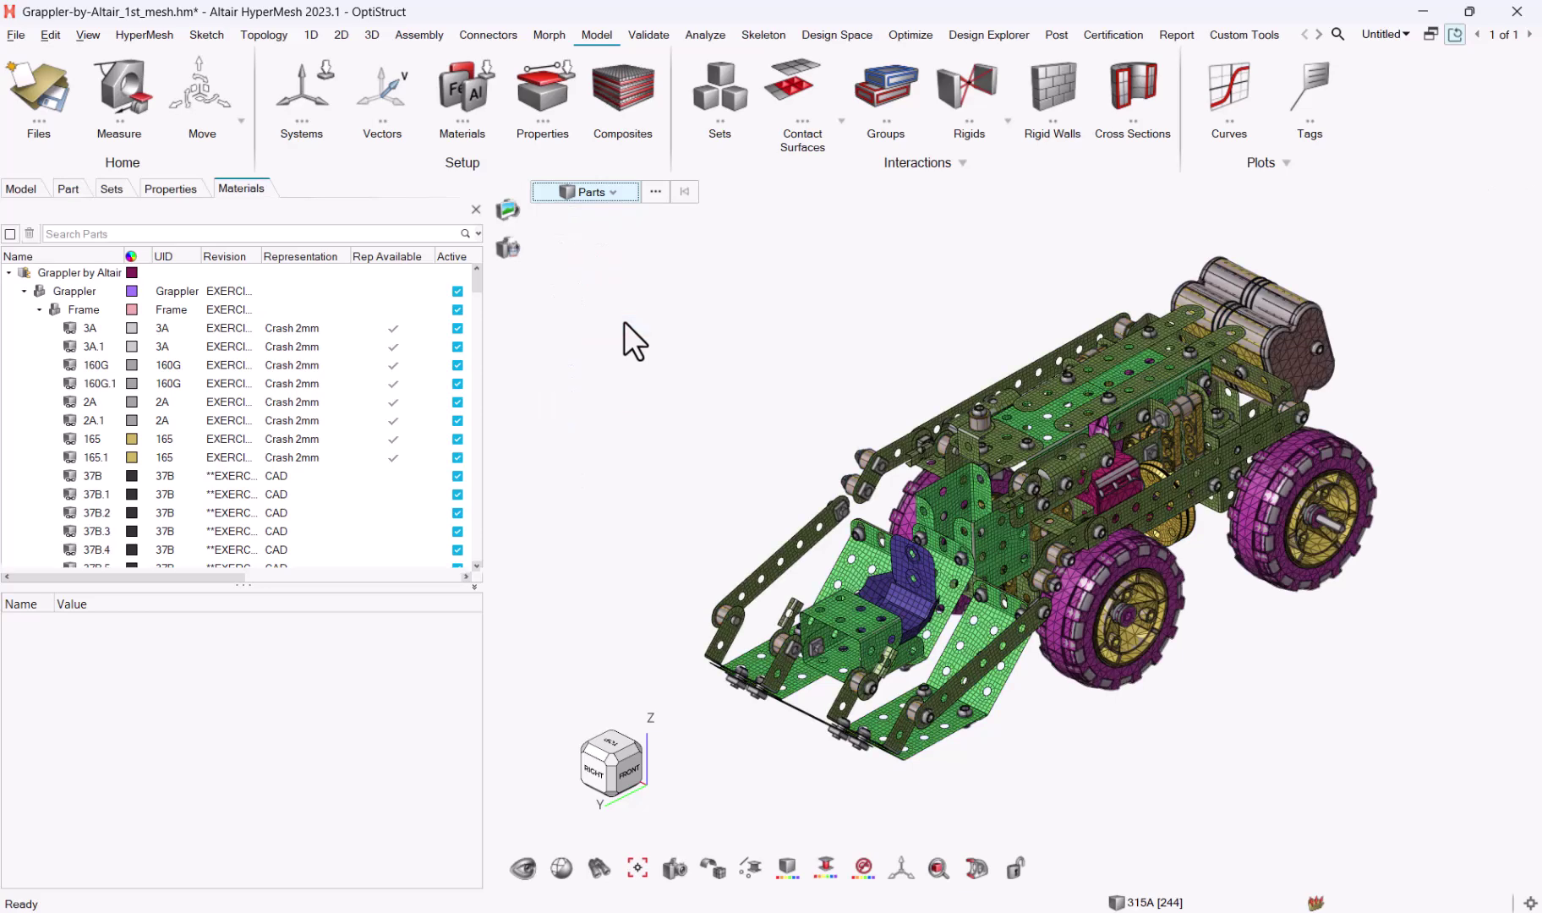
click(629, 194)
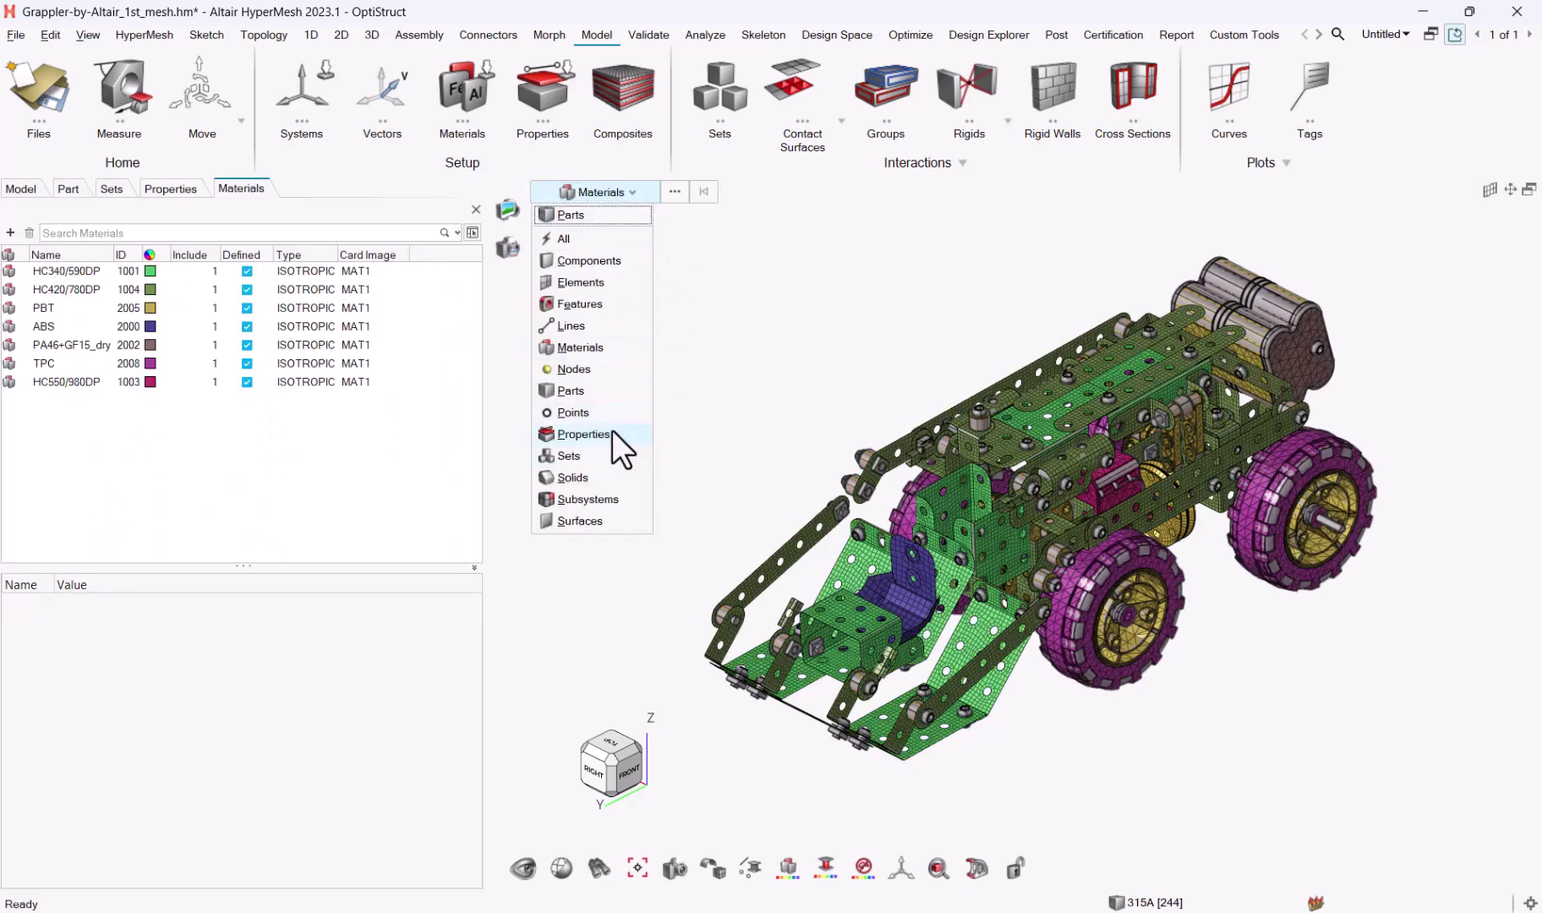
click(583, 433)
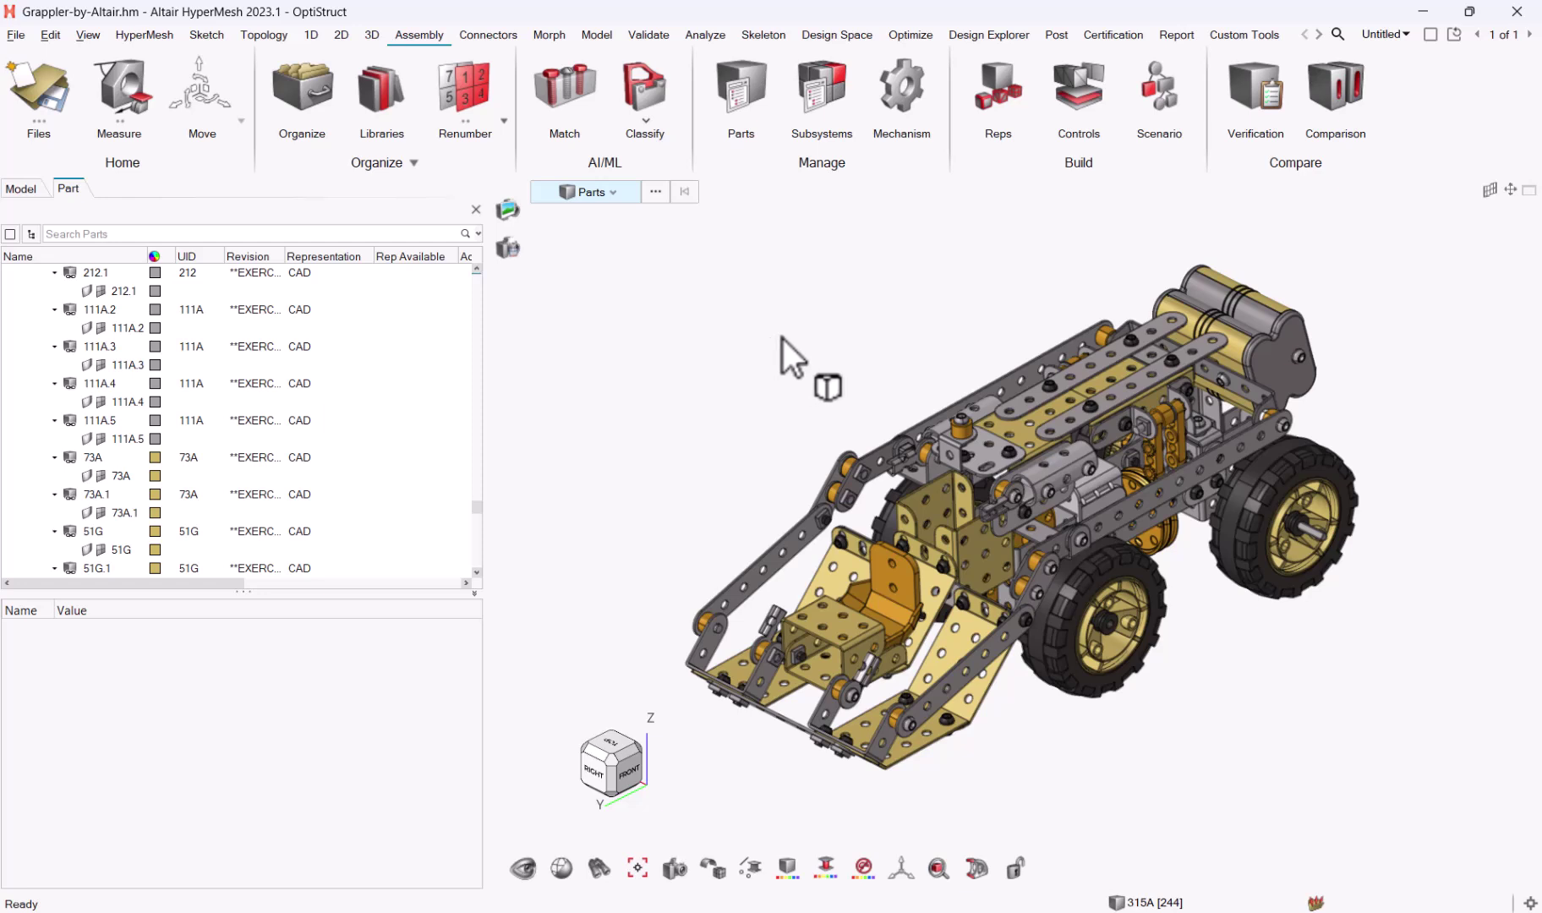
Step: Select the perforated arm 3.1 beside the front plate and examine its PDM material, thickness and mesh flag data
mouse_move(31, 583)
mouse_down()
mouse_move(255, 598)
mouse_move(6, 584)
mouse_up()
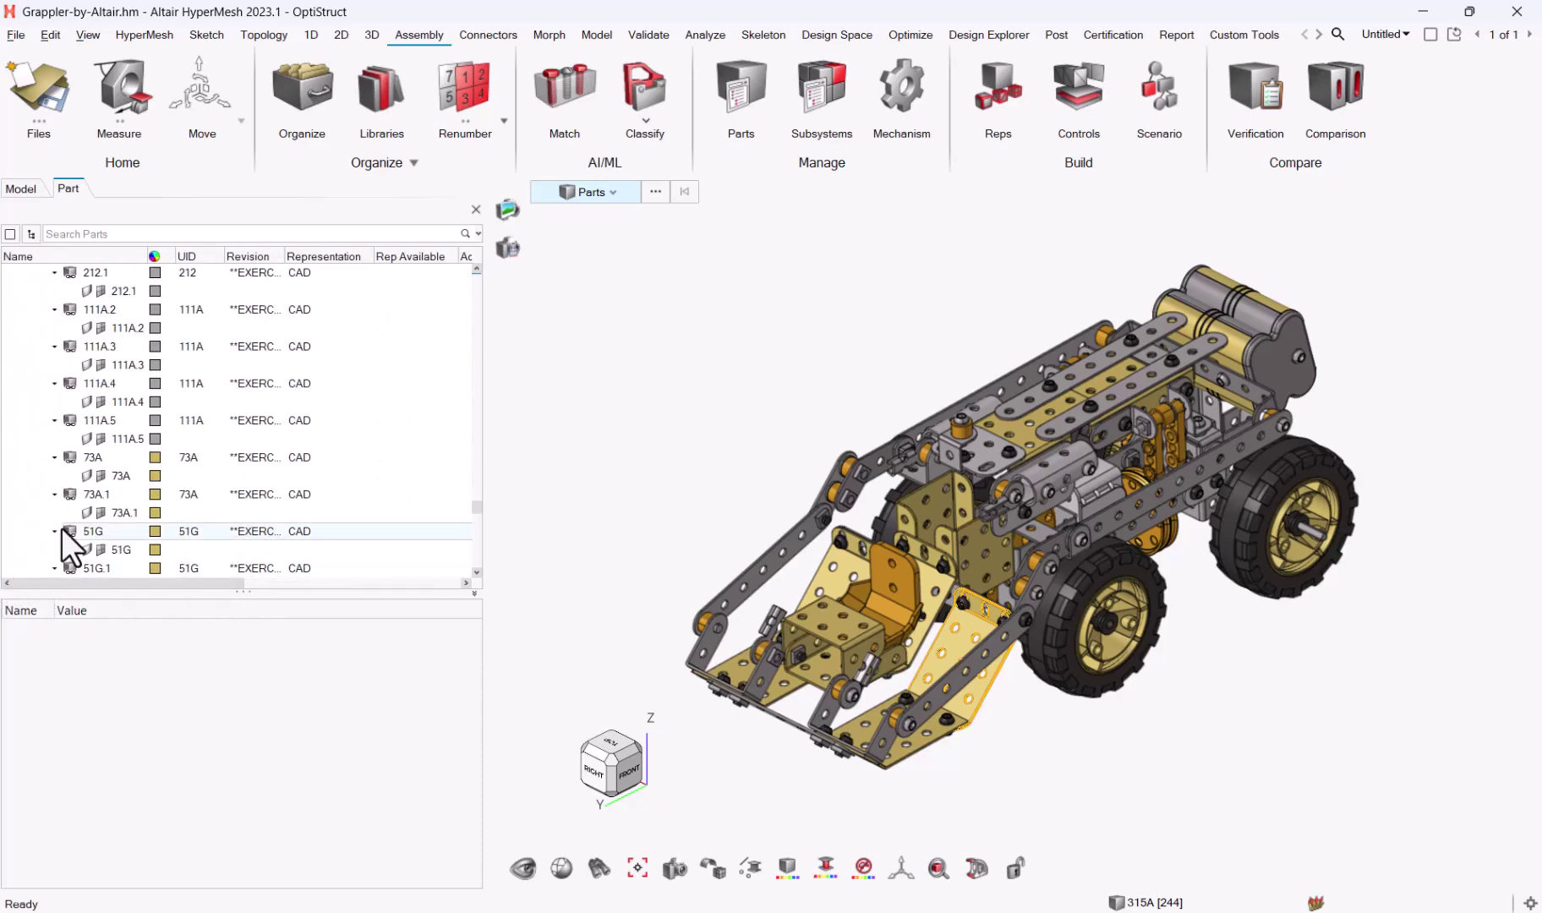
click(984, 657)
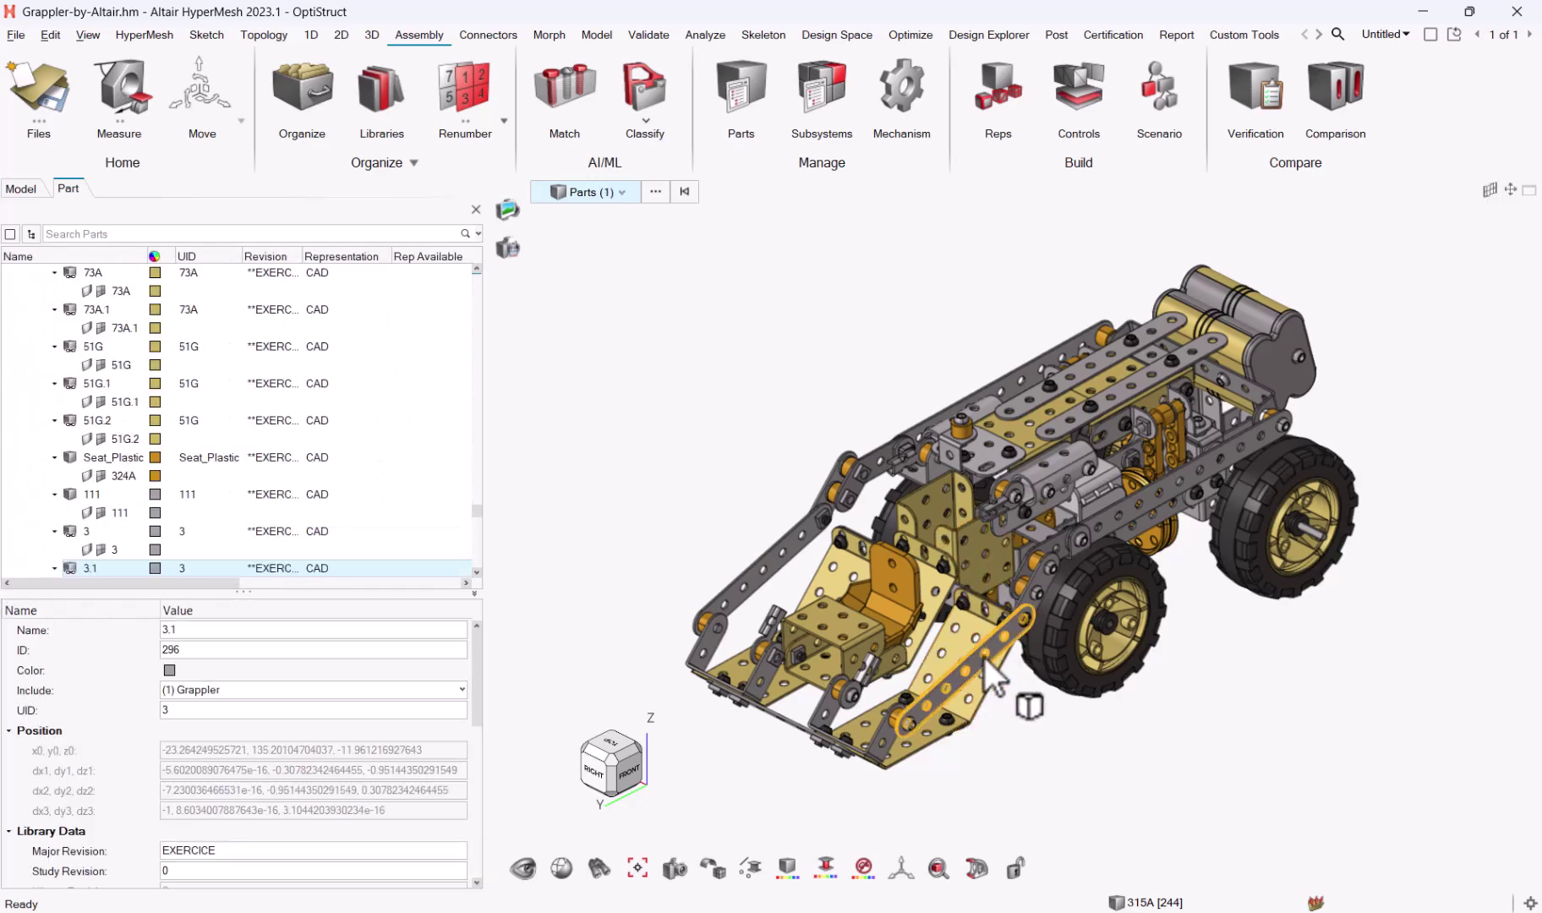
drag(477, 651, 539, 810)
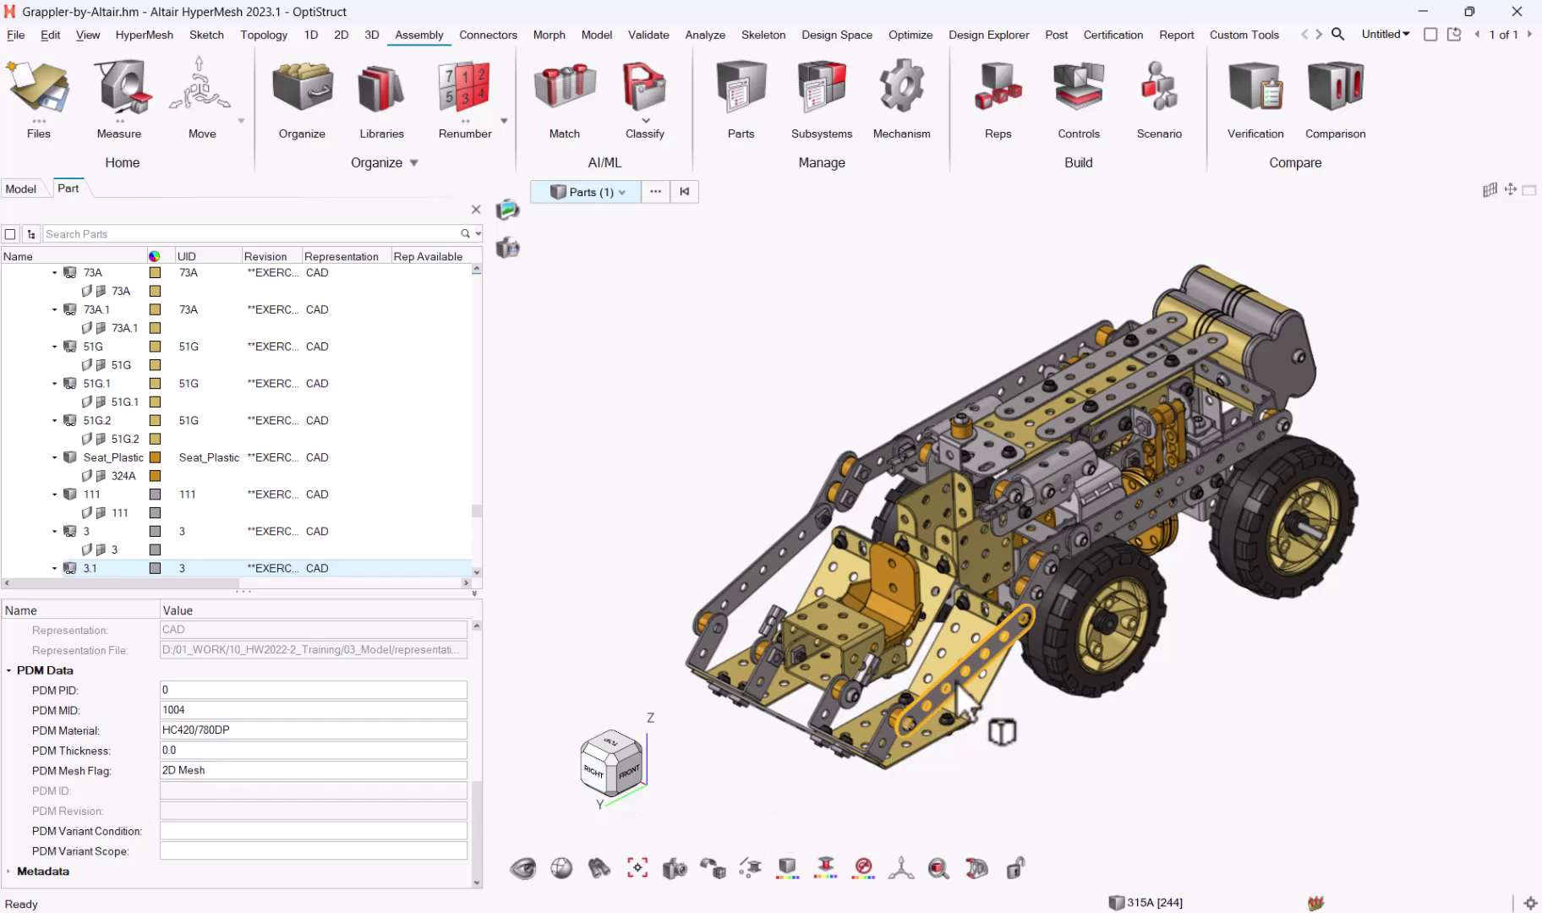
mouse_move(956, 683)
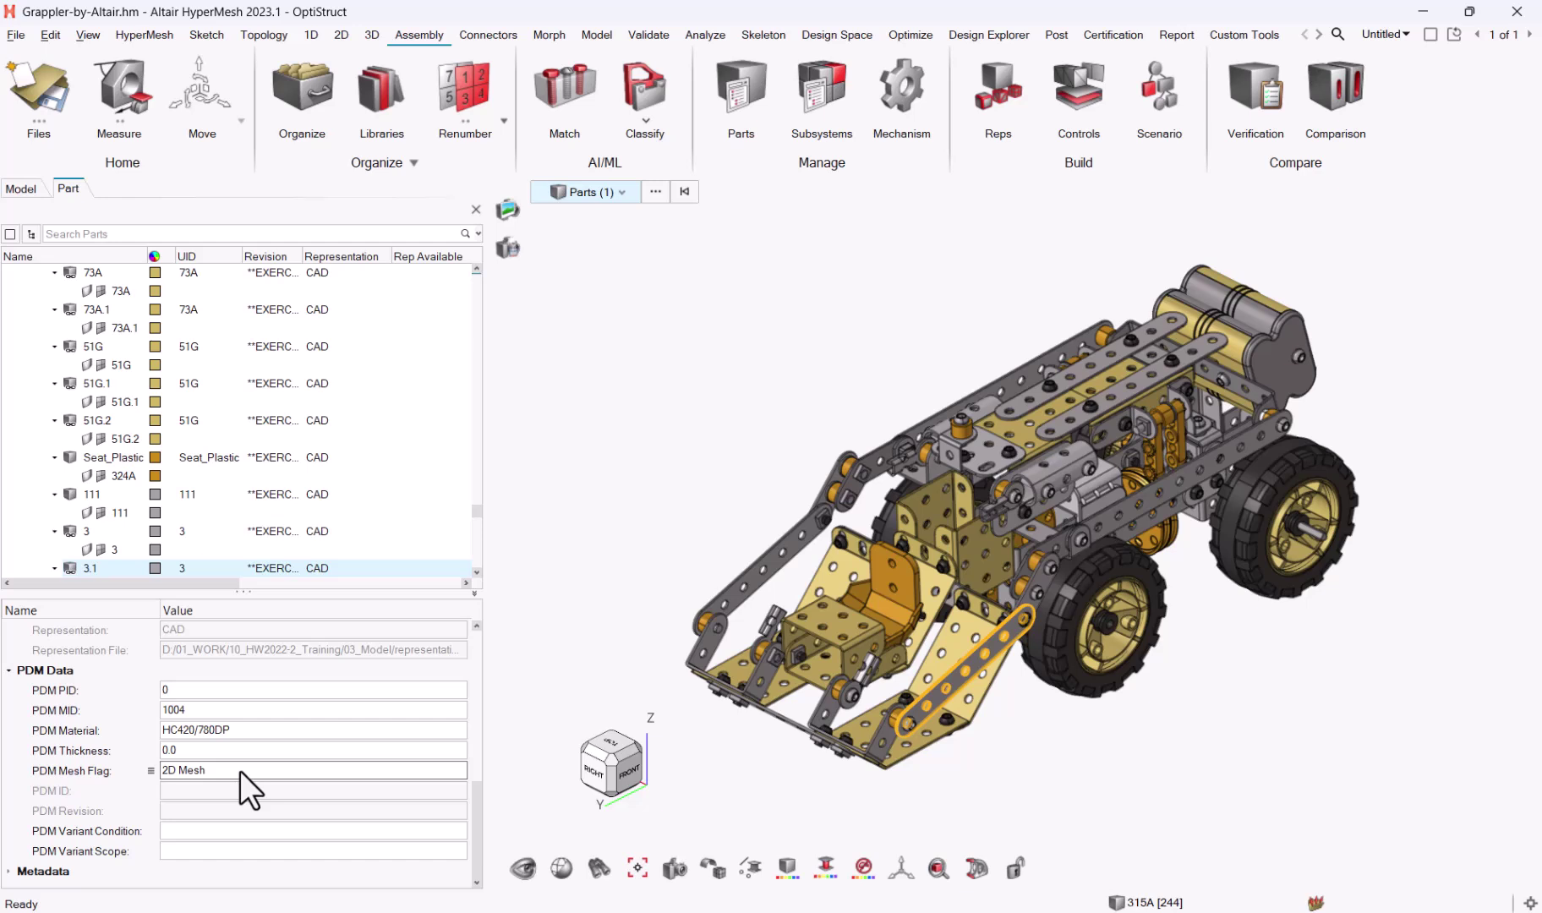
key(Return)
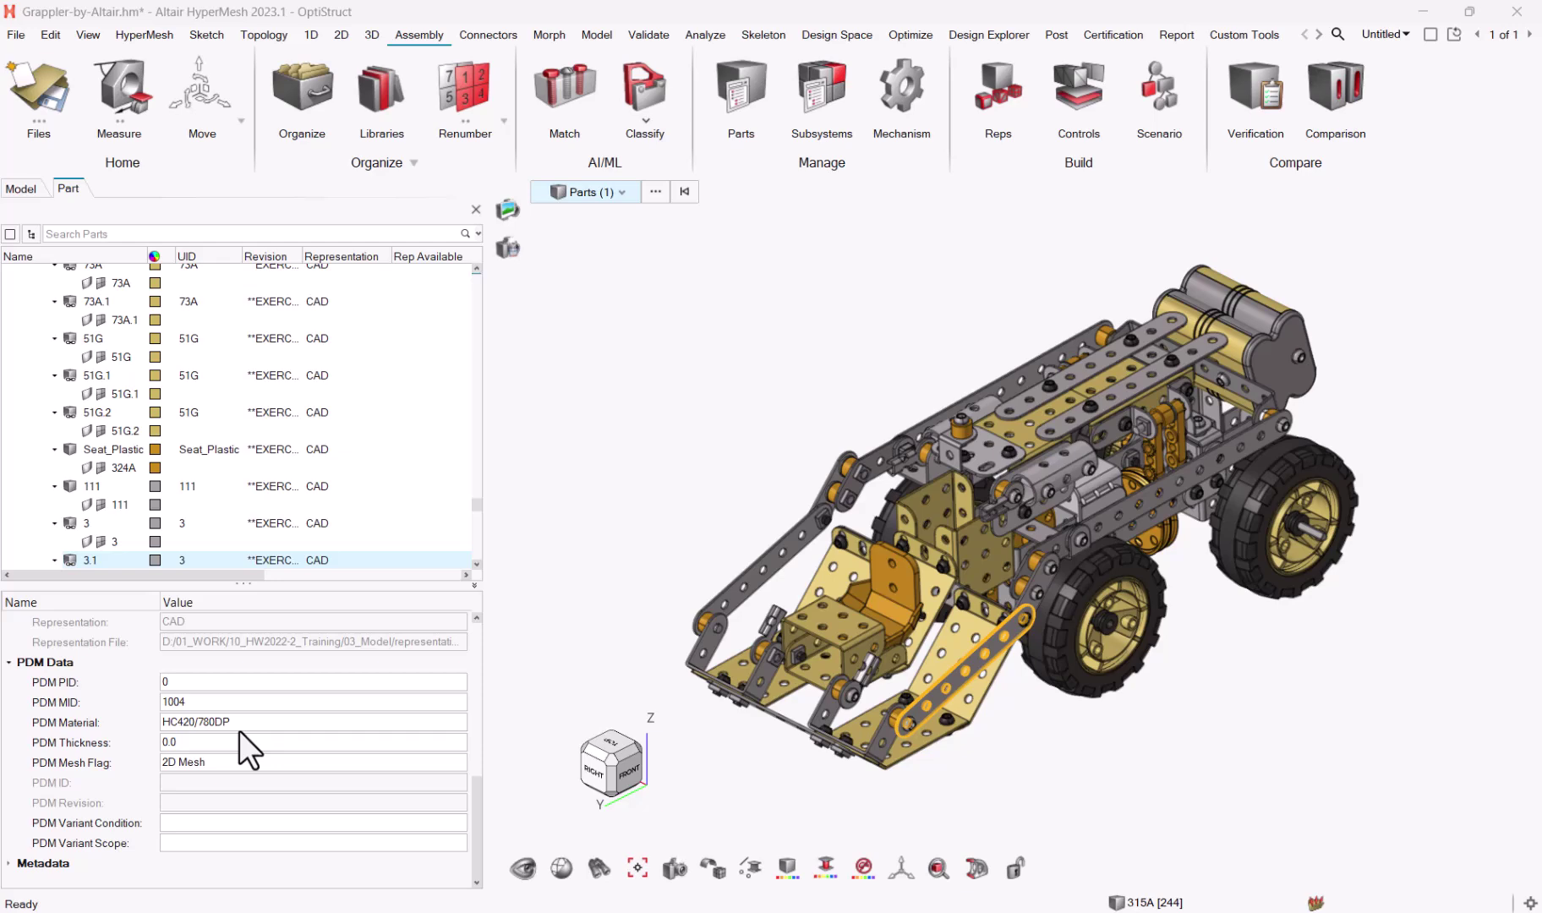
Step: Review the PDM attributes in the geometry import options for Grappler-by-Altair.step, and close them without importing
click(17, 36)
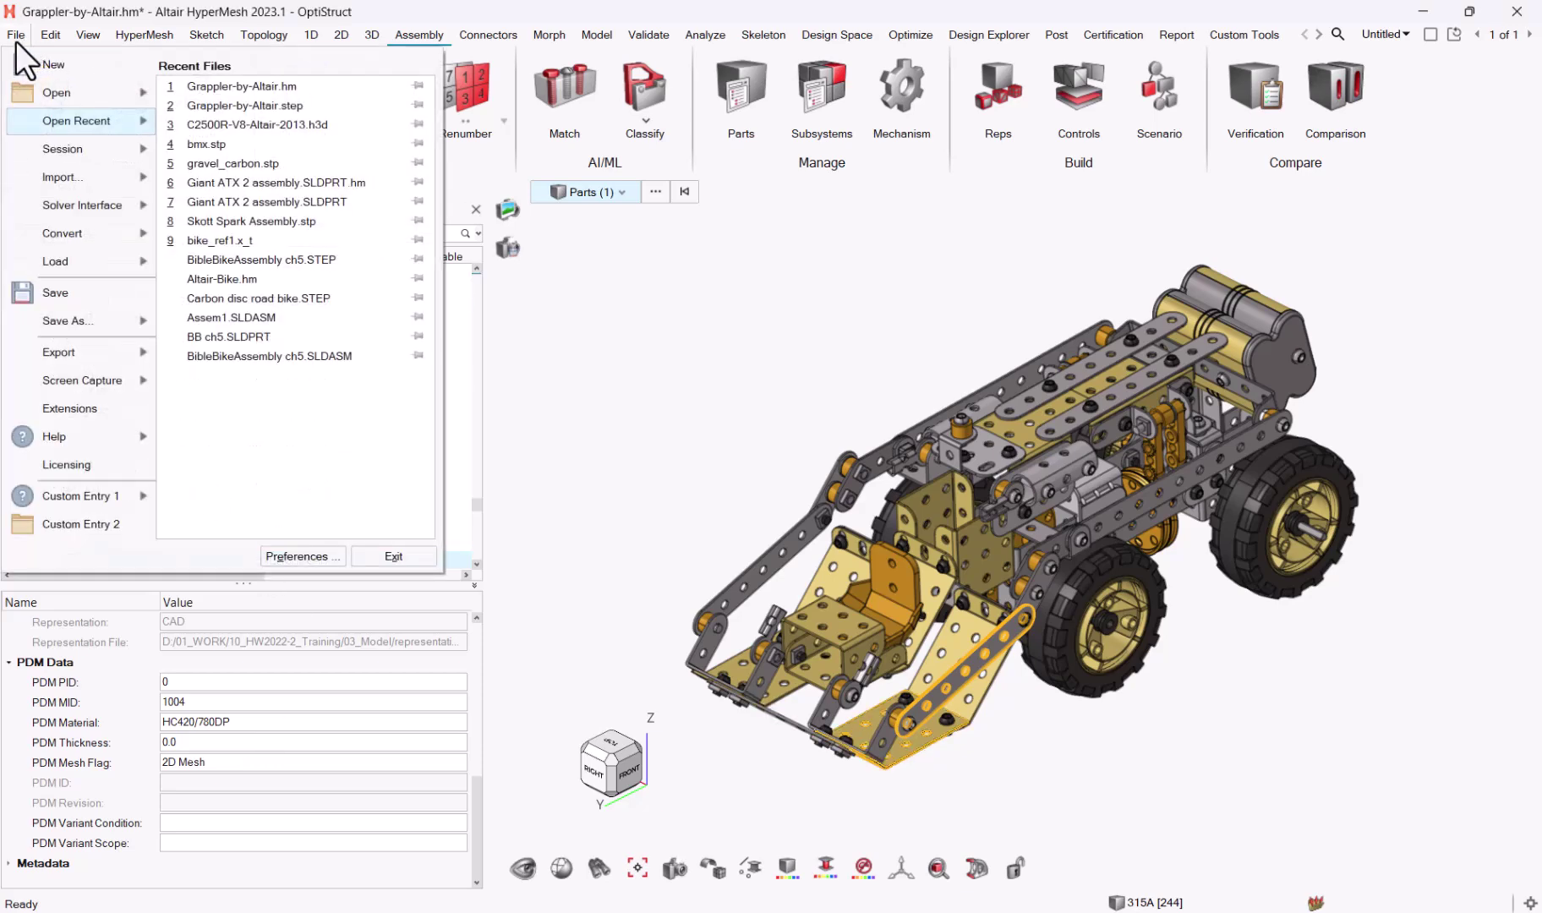
mouse_move(82, 179)
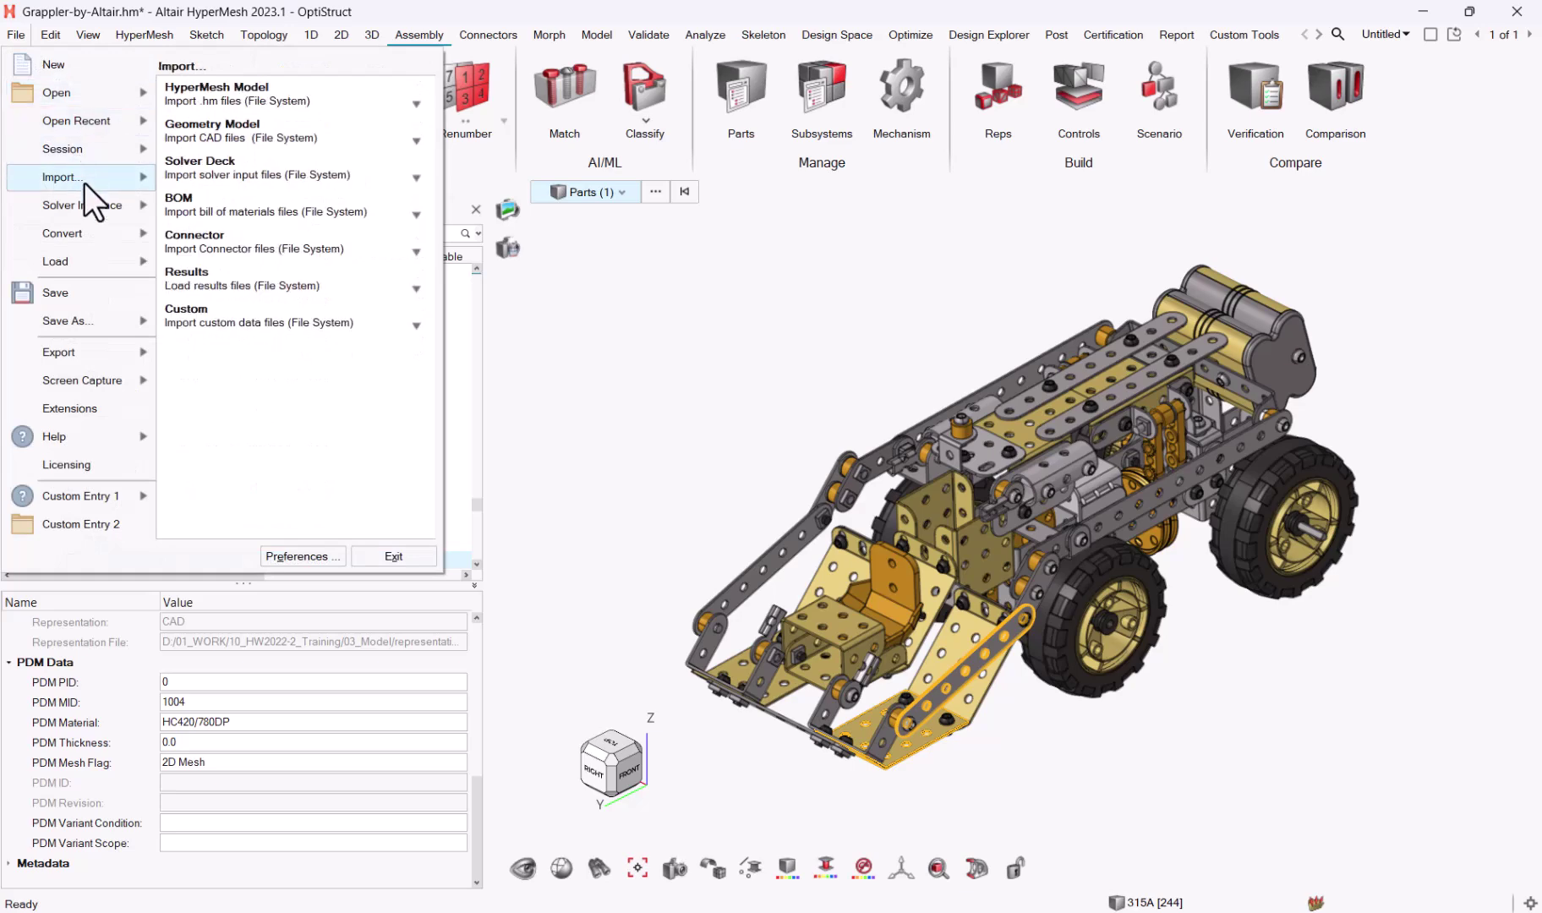
click(246, 142)
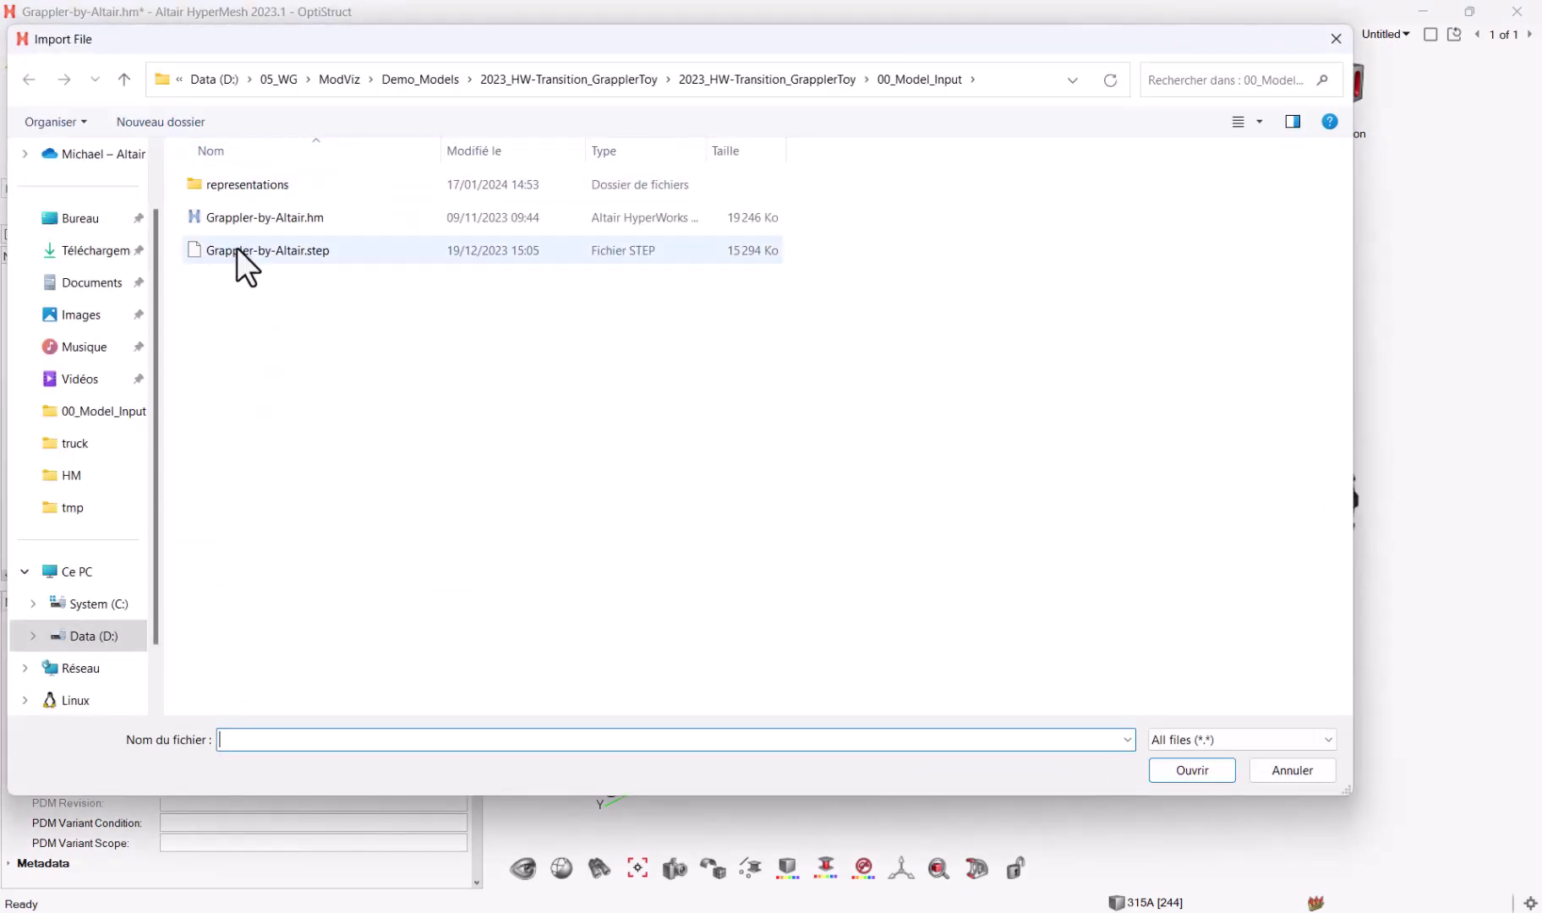
click(235, 249)
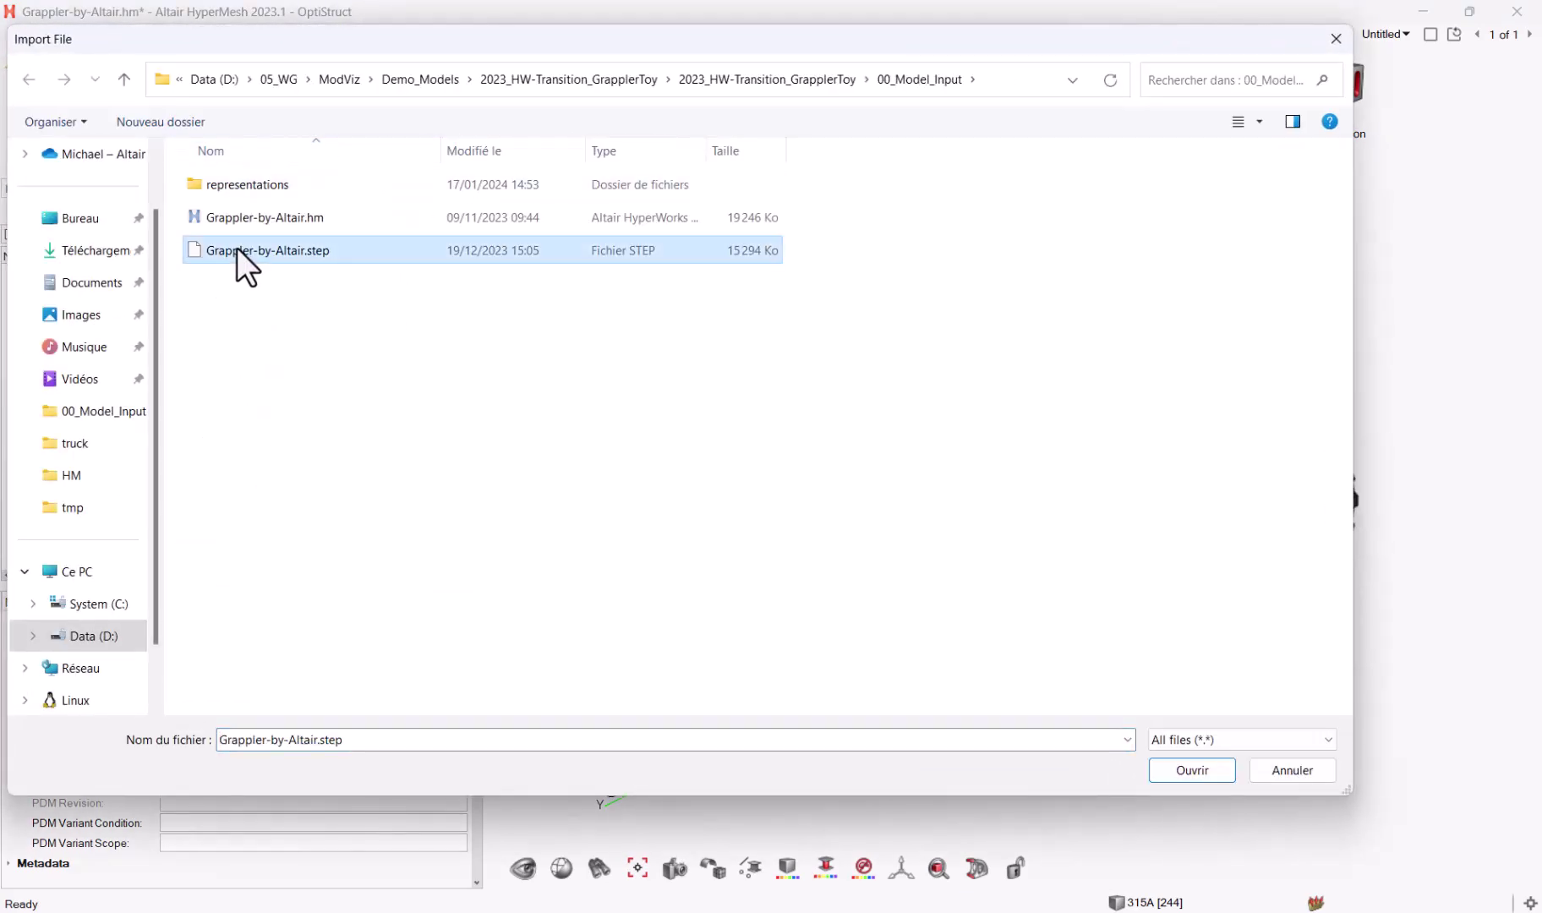
double_click(236, 248)
drag(881, 191, 925, 377)
click(712, 482)
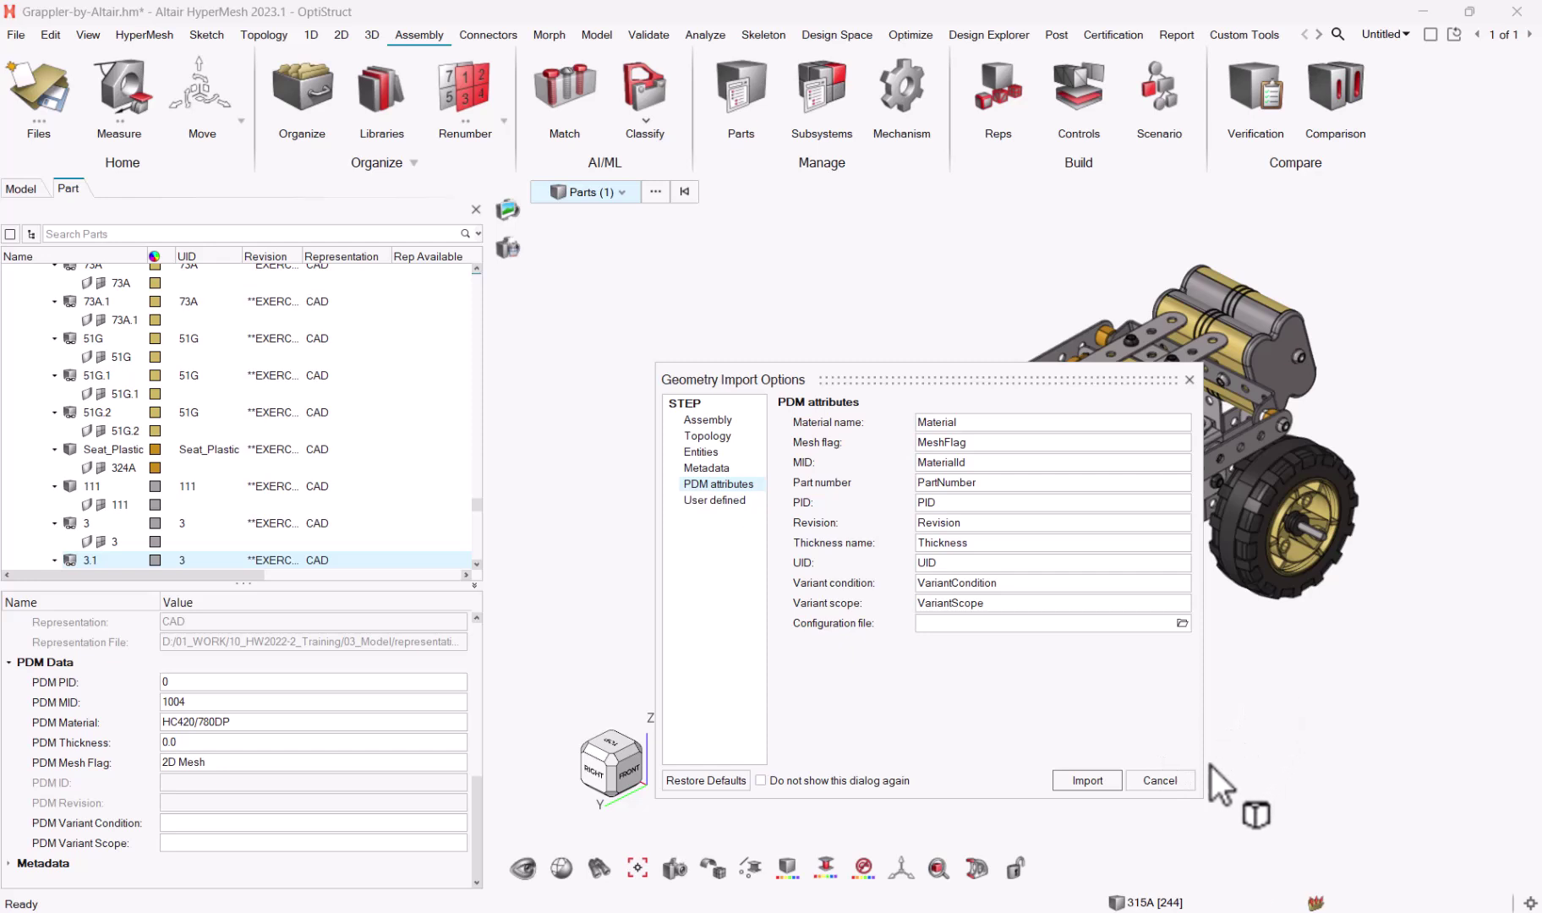
click(1159, 780)
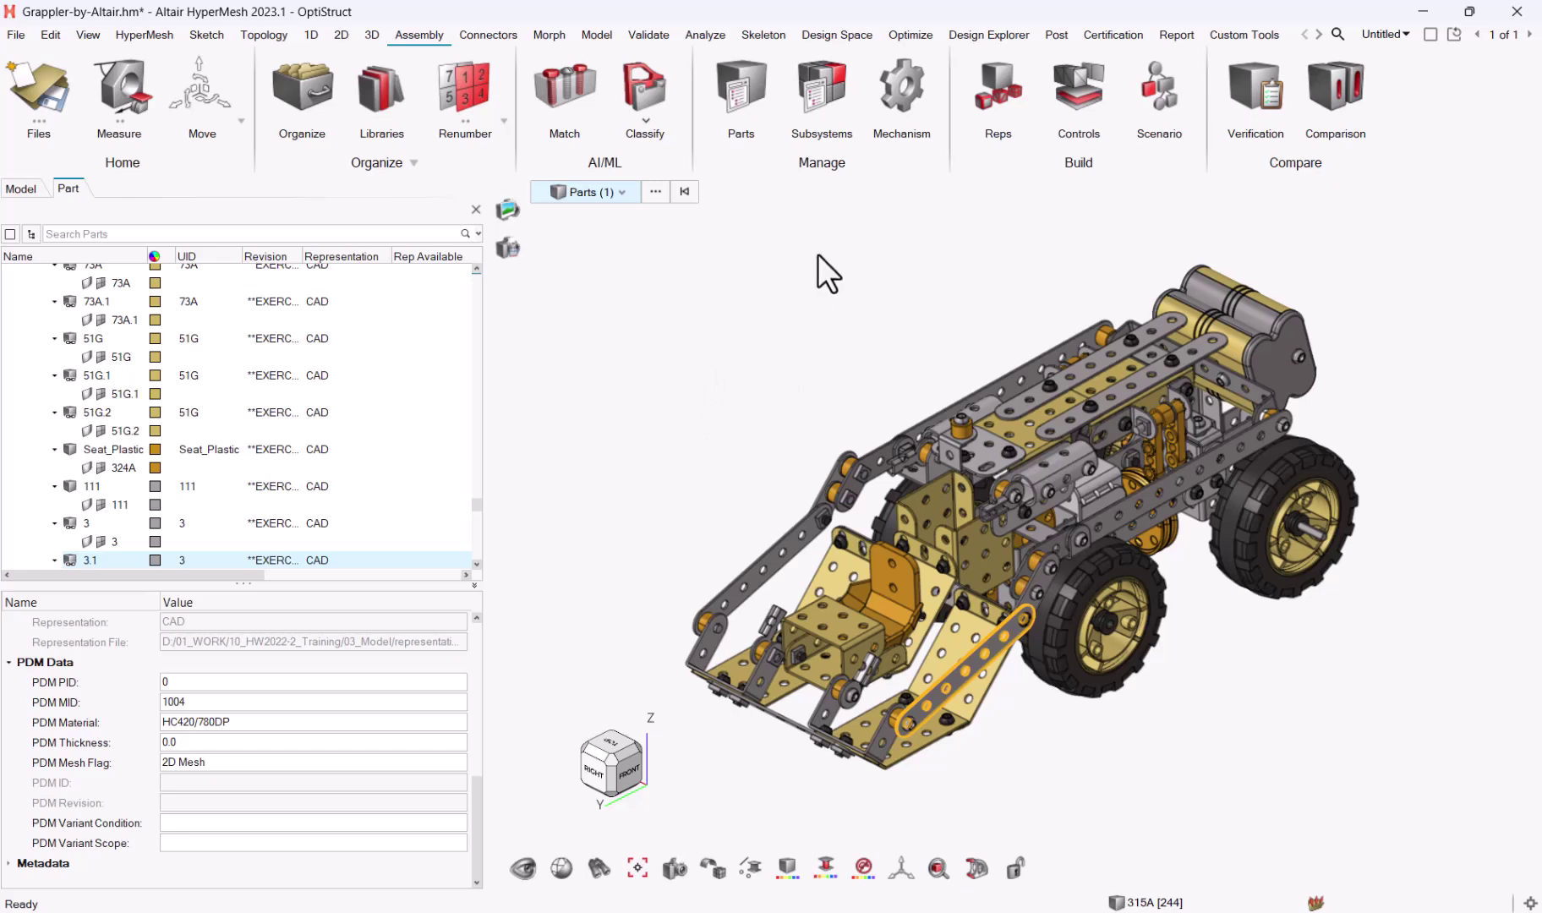
Step: Save the Grappler model
key(ctrl+s)
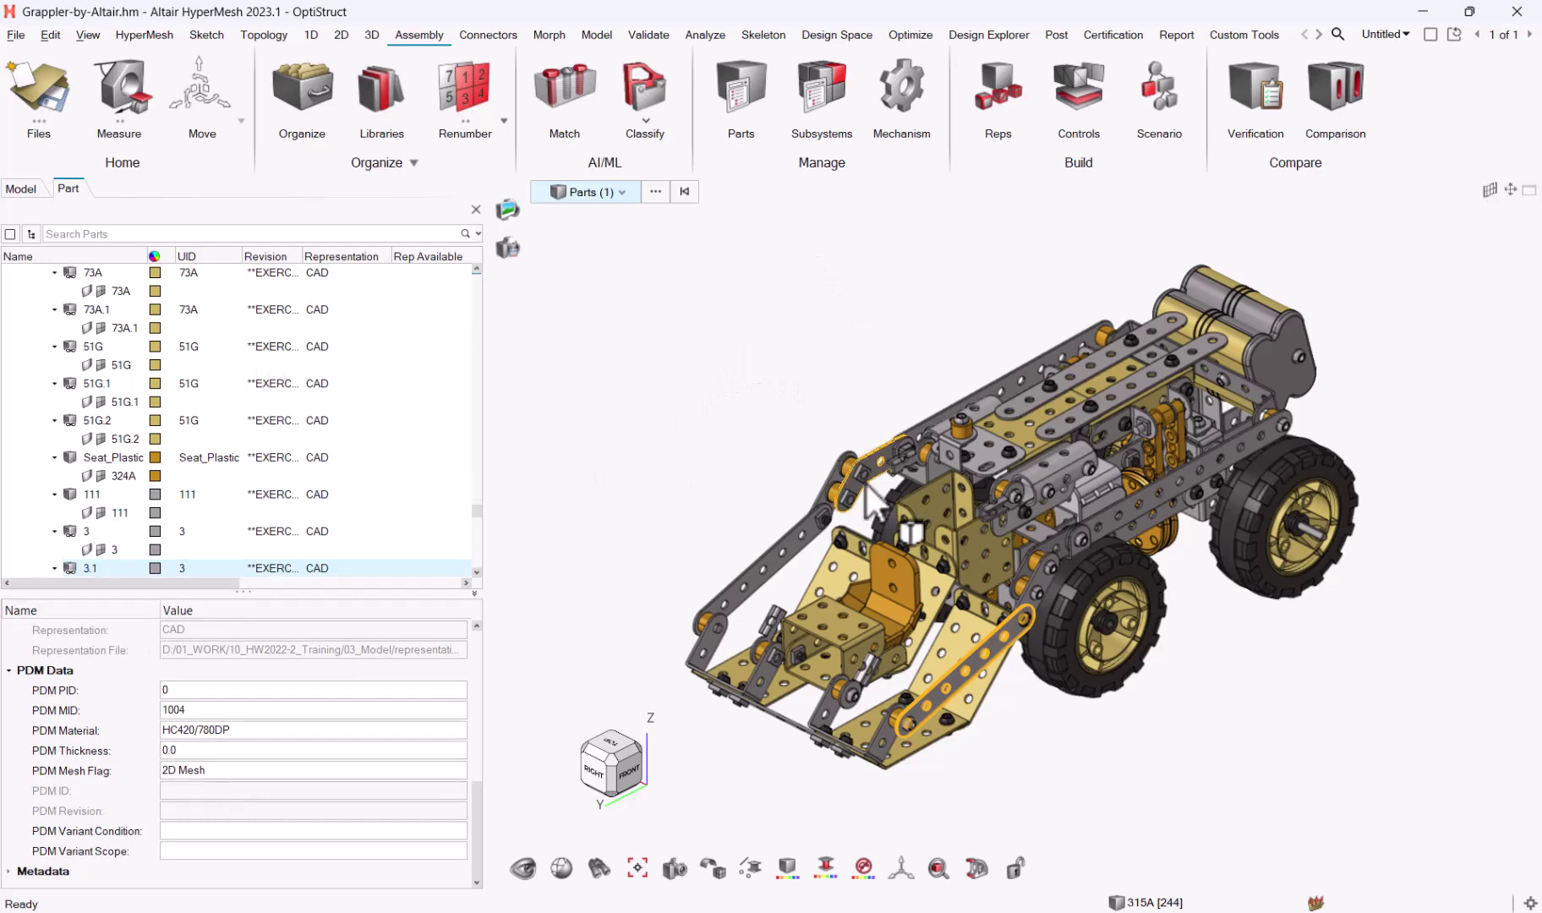
Step: Create a new material in the model
click(20, 189)
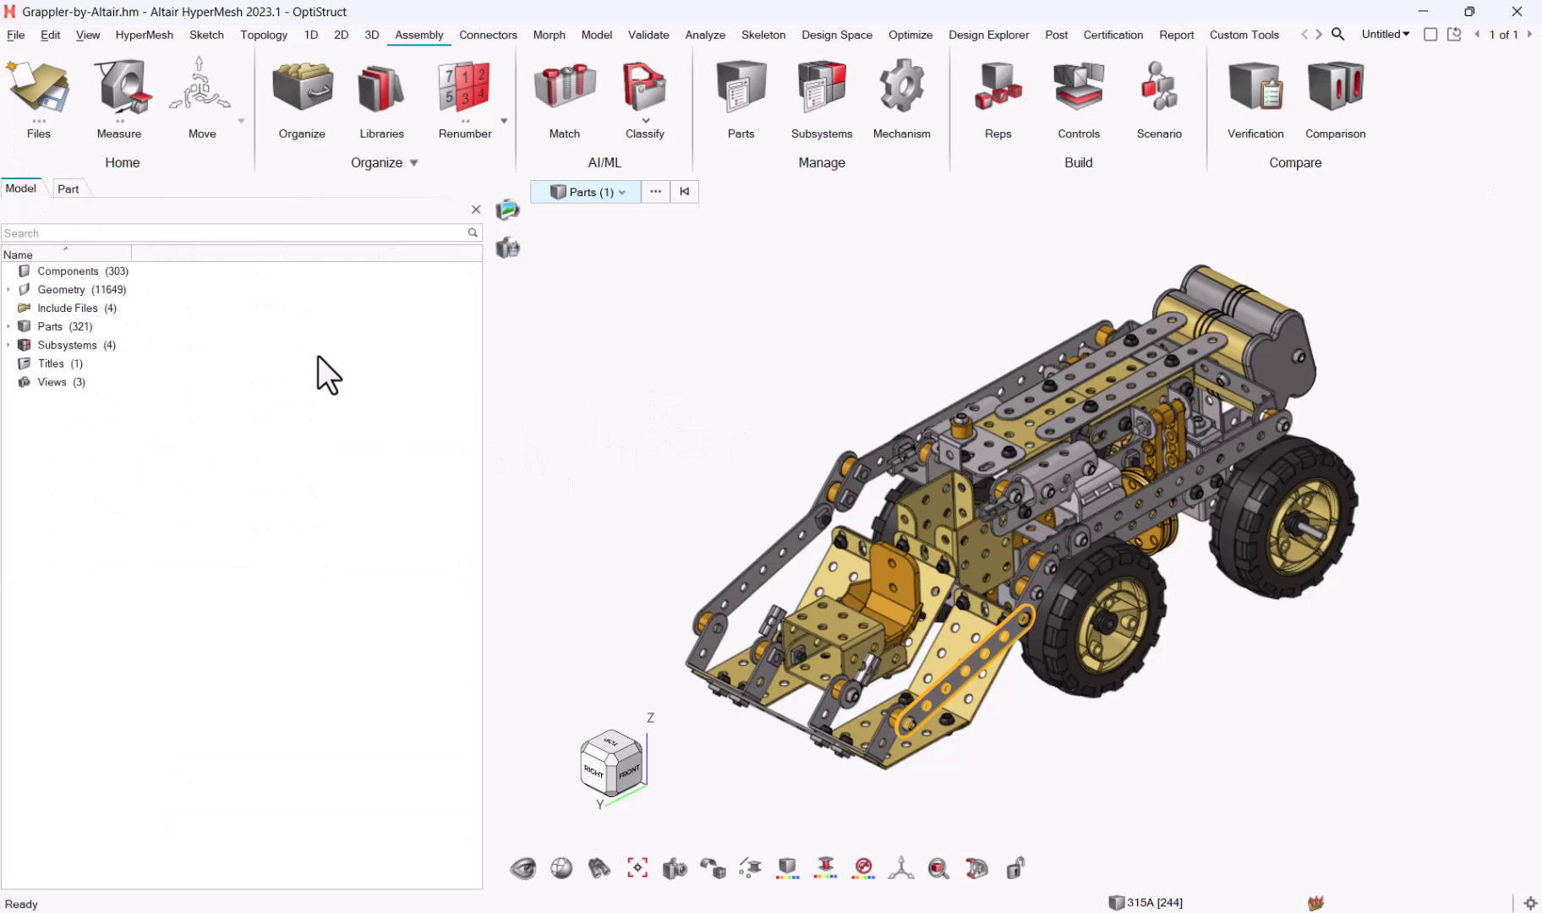
right_click(329, 357)
mouse_move(366, 366)
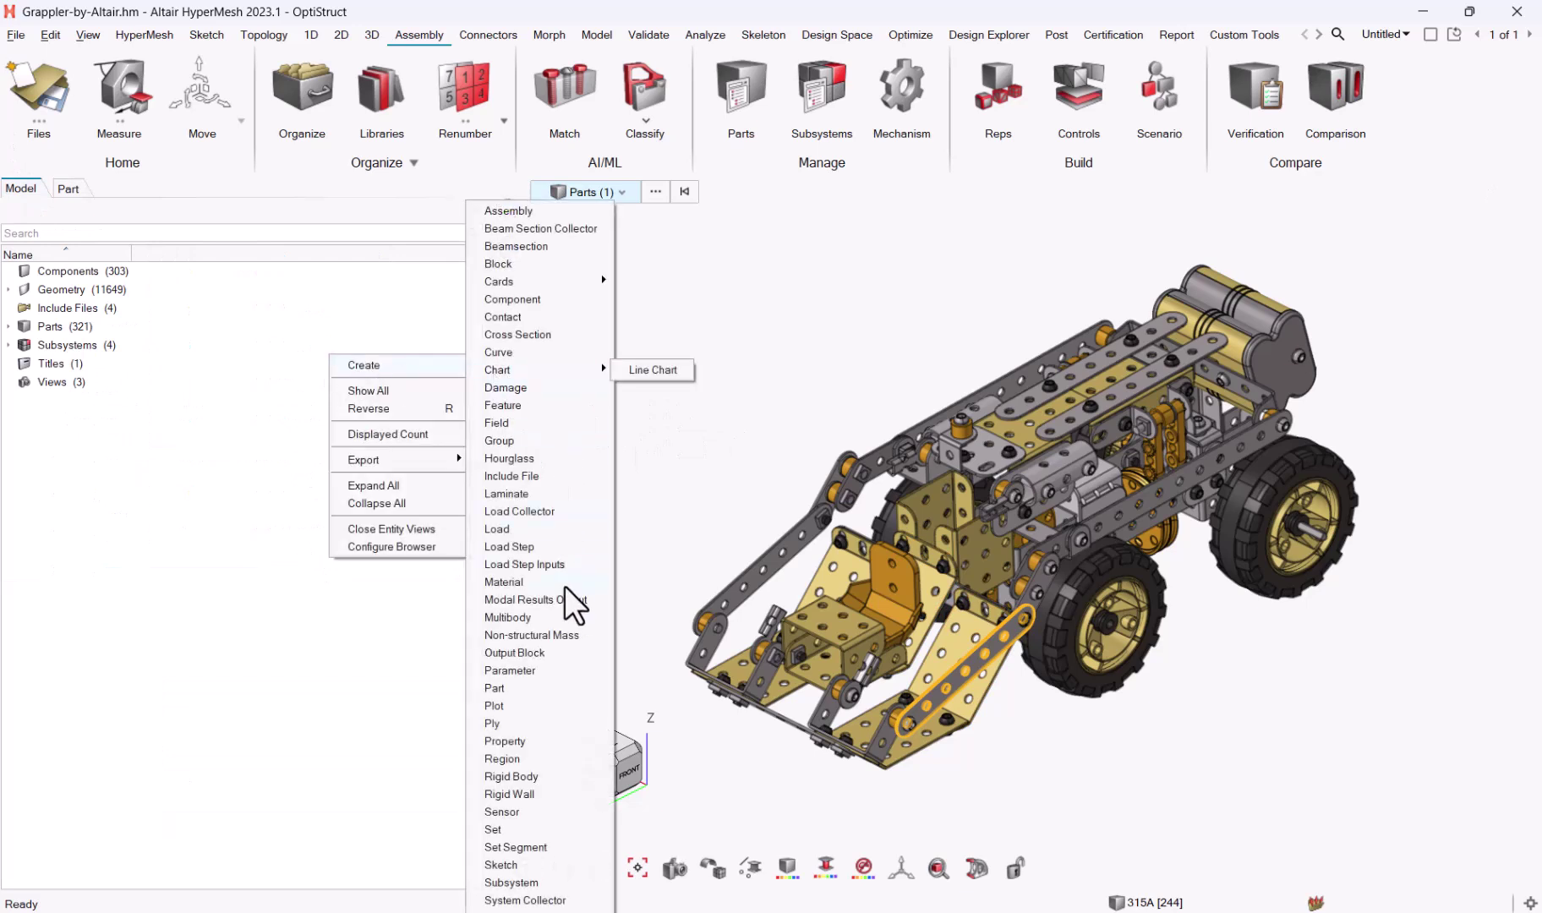
click(504, 581)
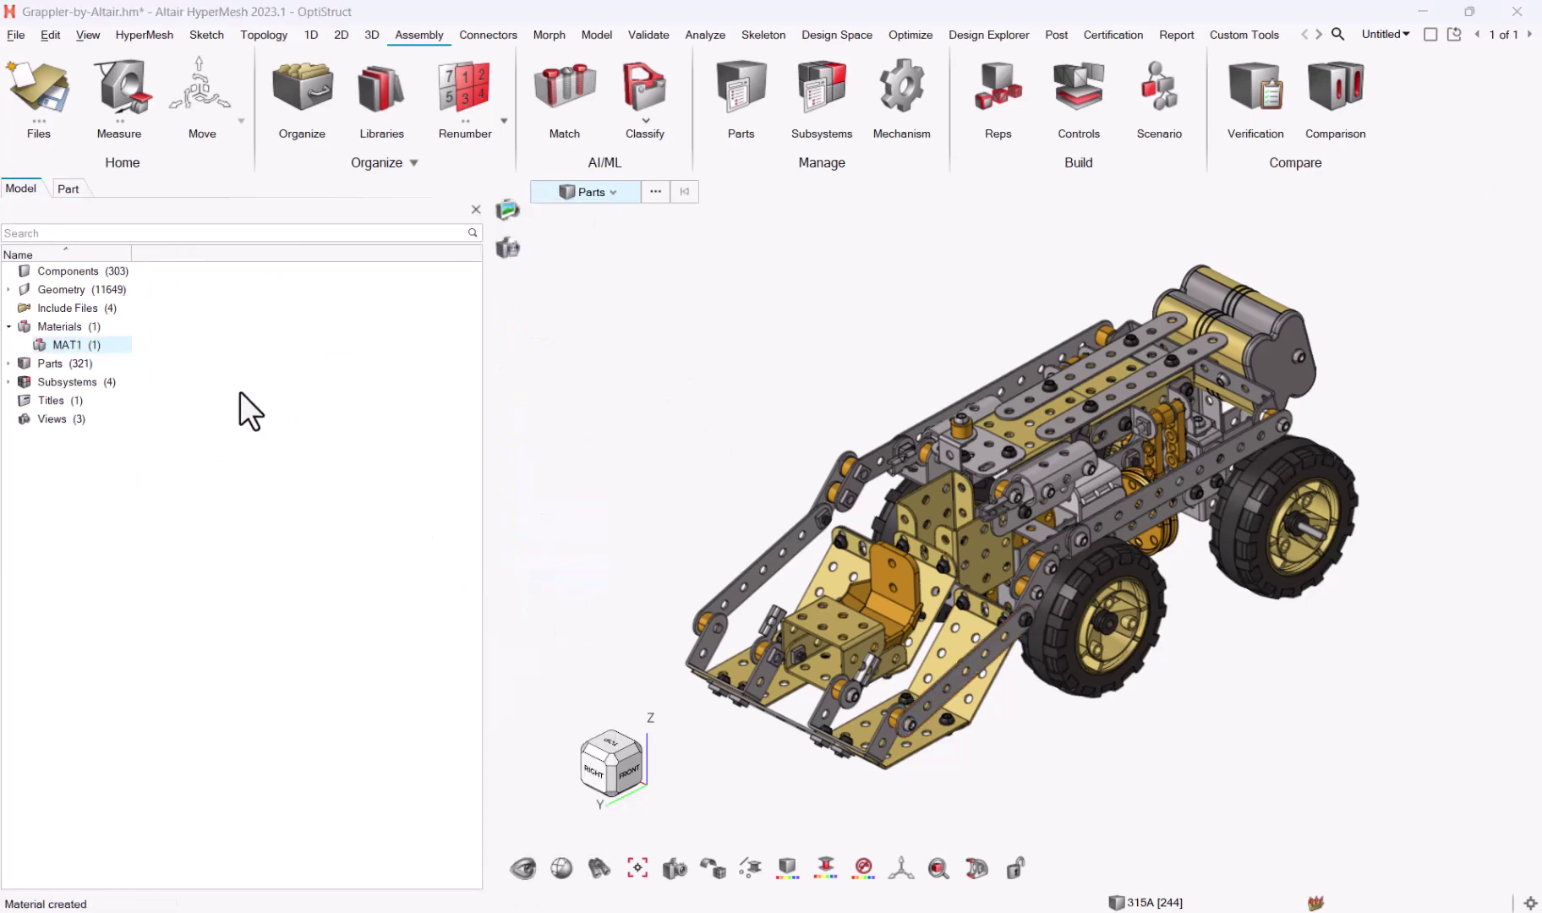
click(915, 195)
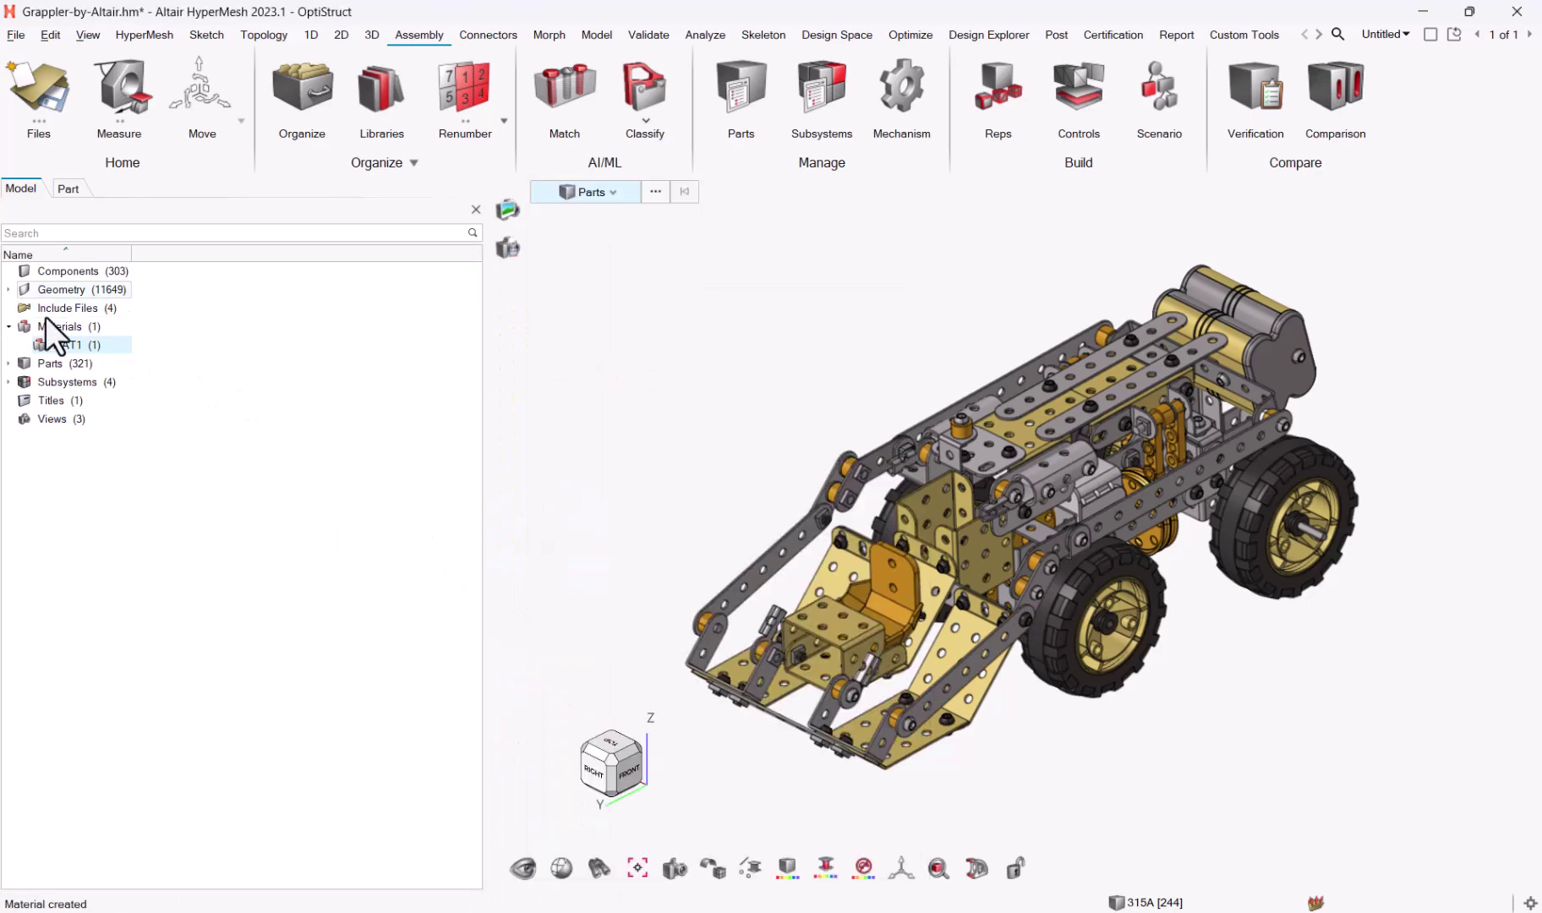
Step: List the model's materials and examine the library load options available for the new material
double_click(51, 326)
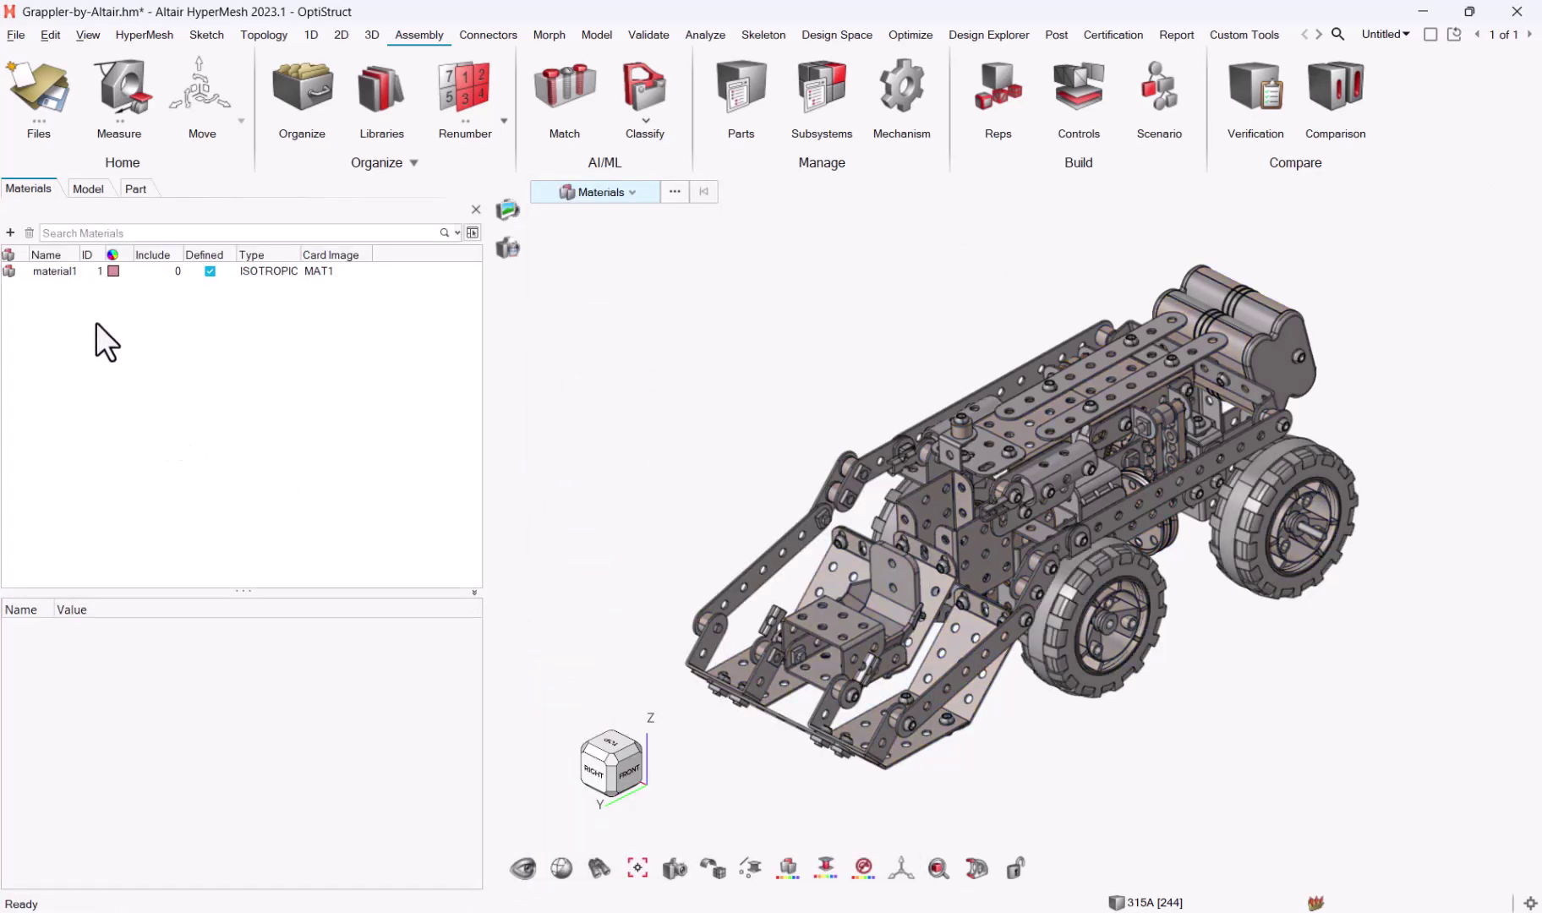
click(54, 272)
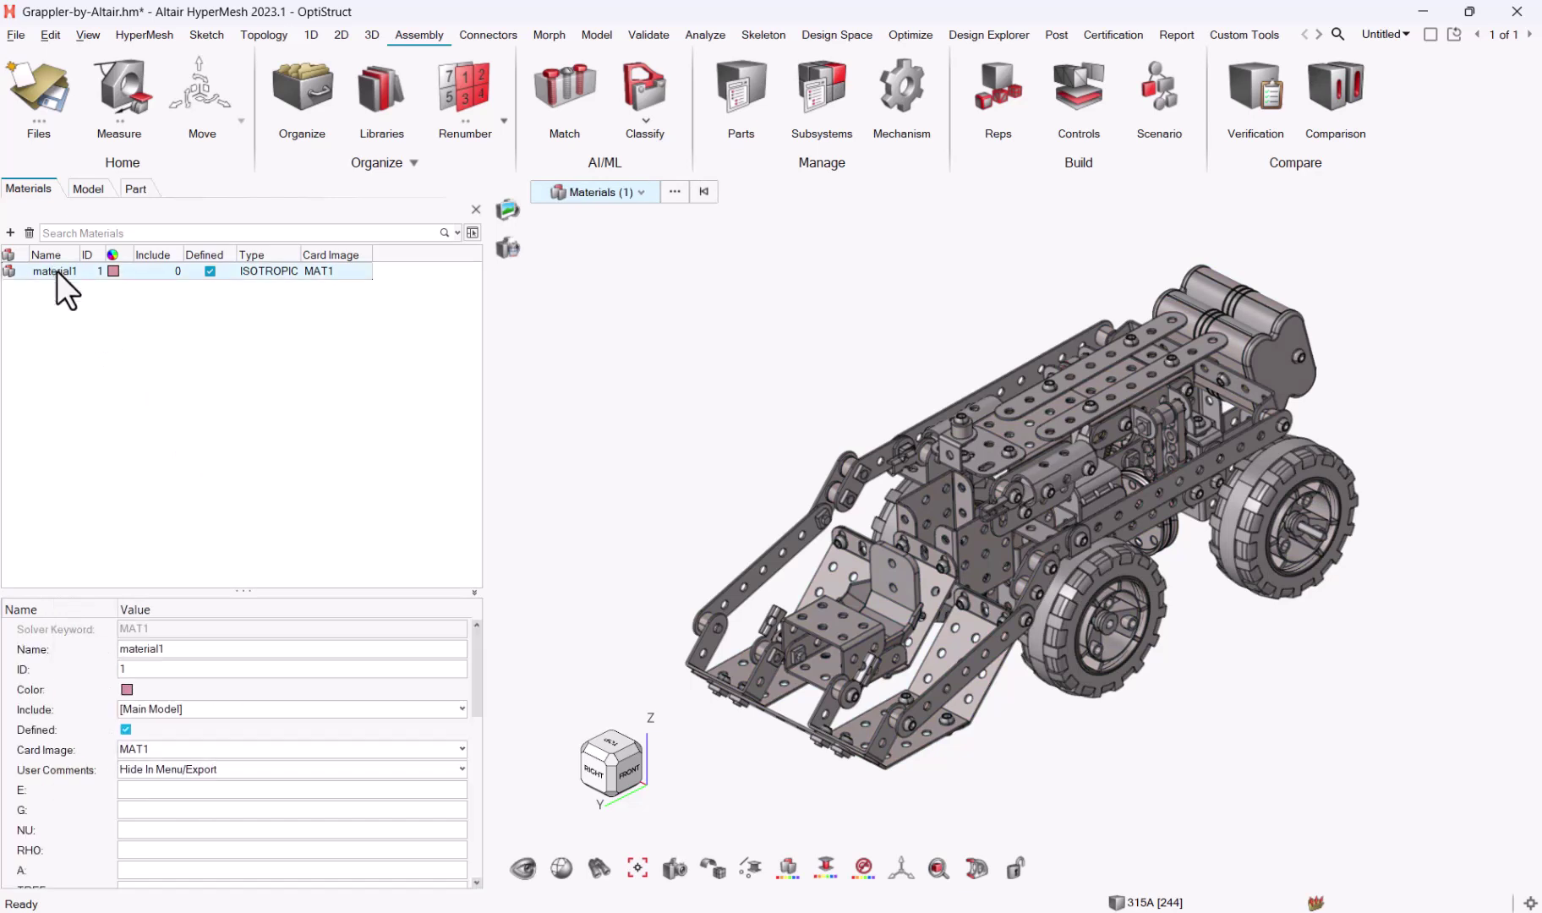
right_click(57, 271)
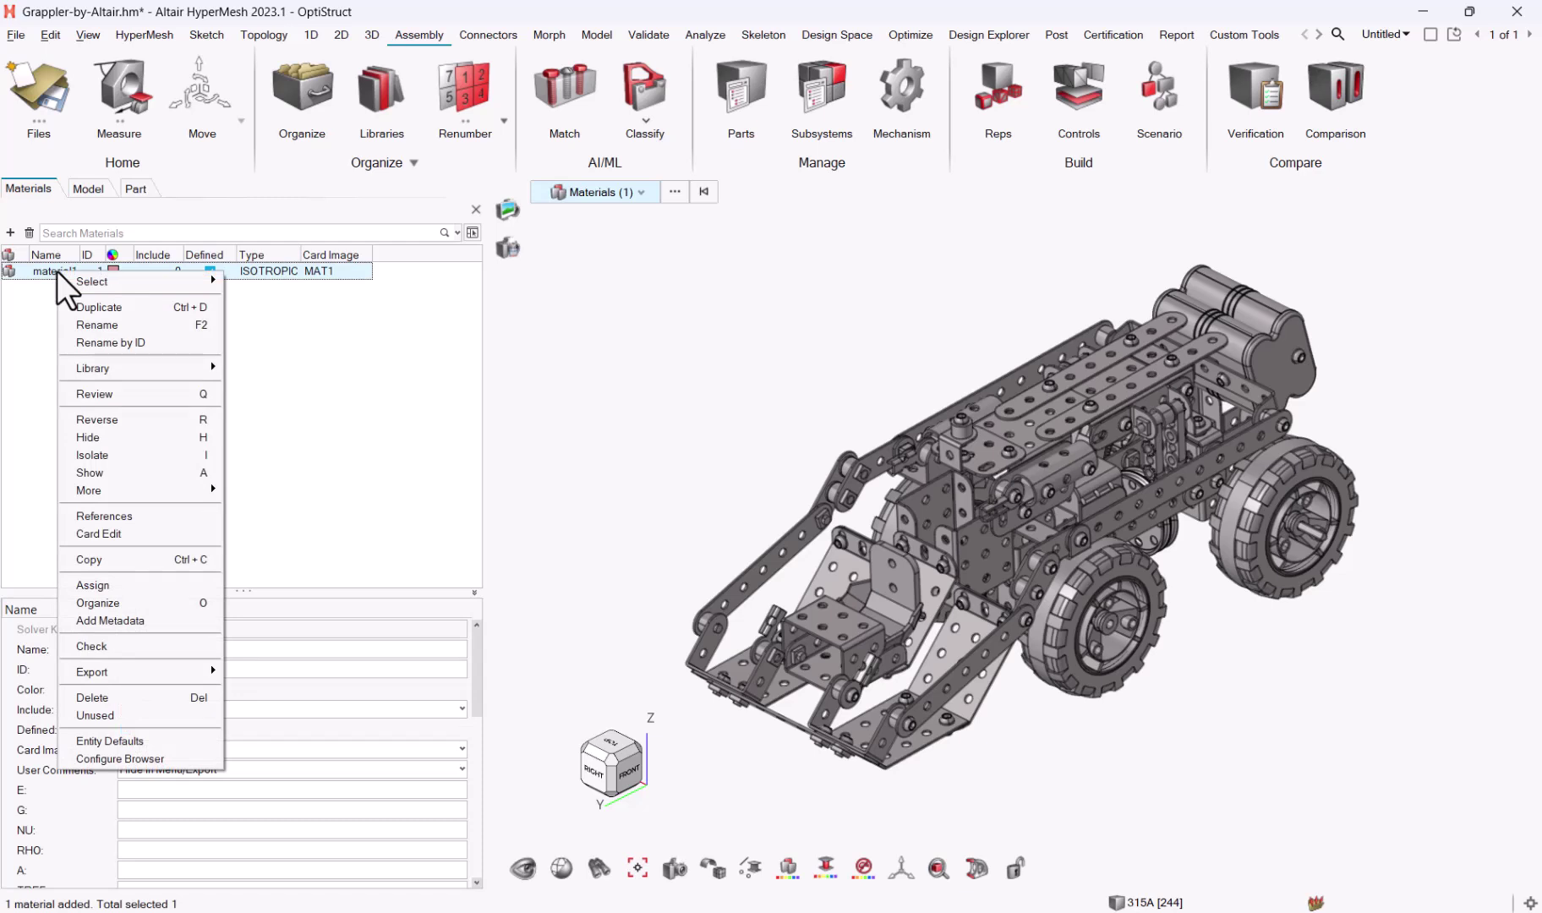
mouse_move(91, 368)
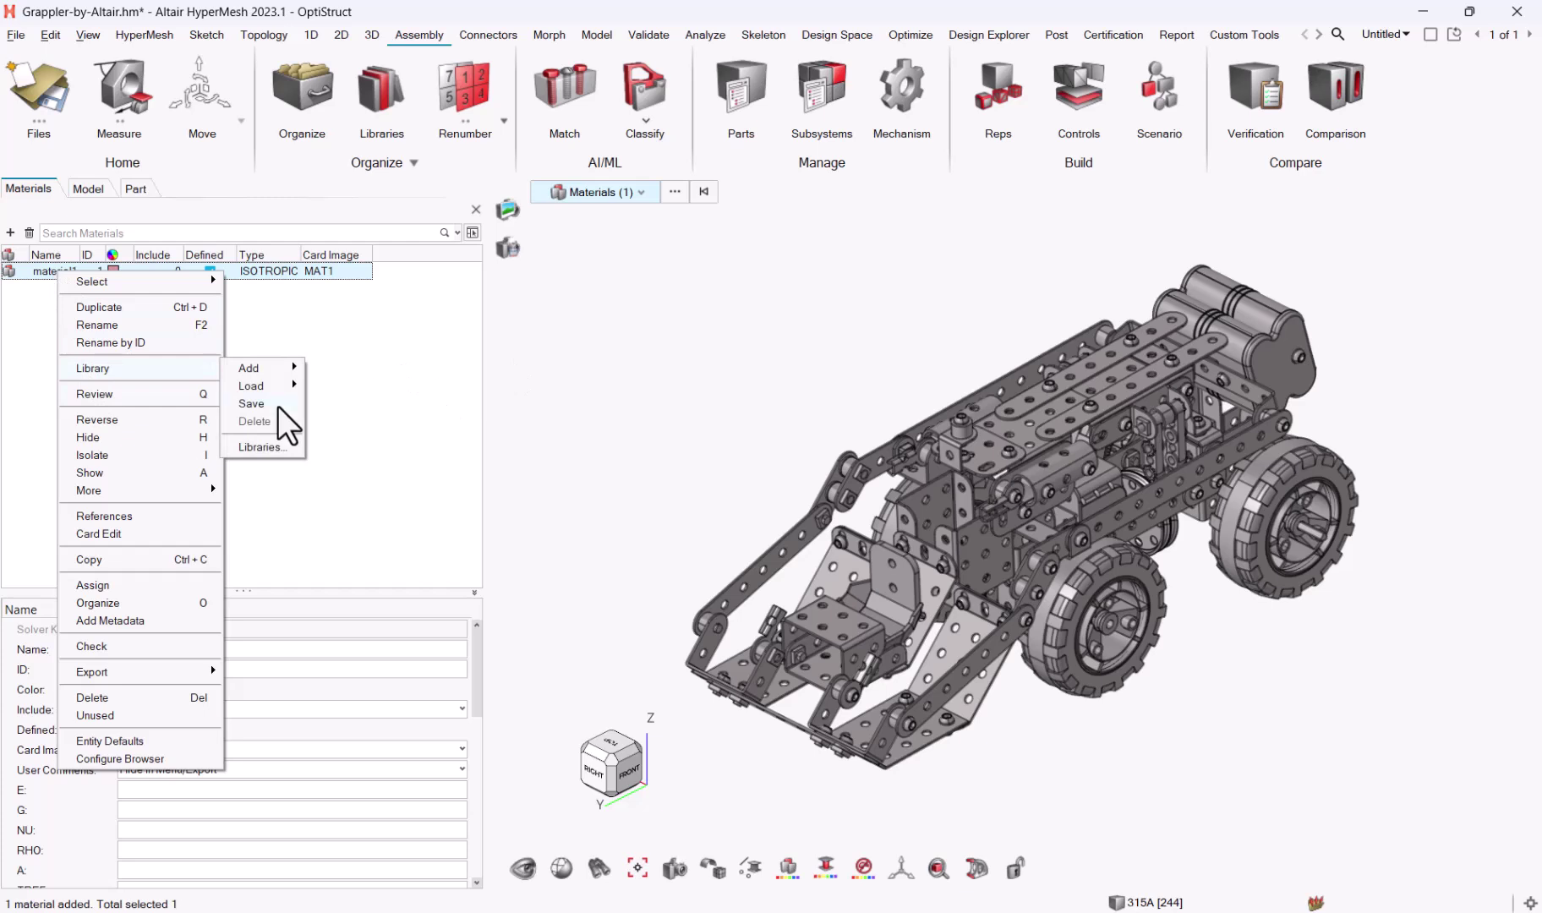
mouse_move(255, 389)
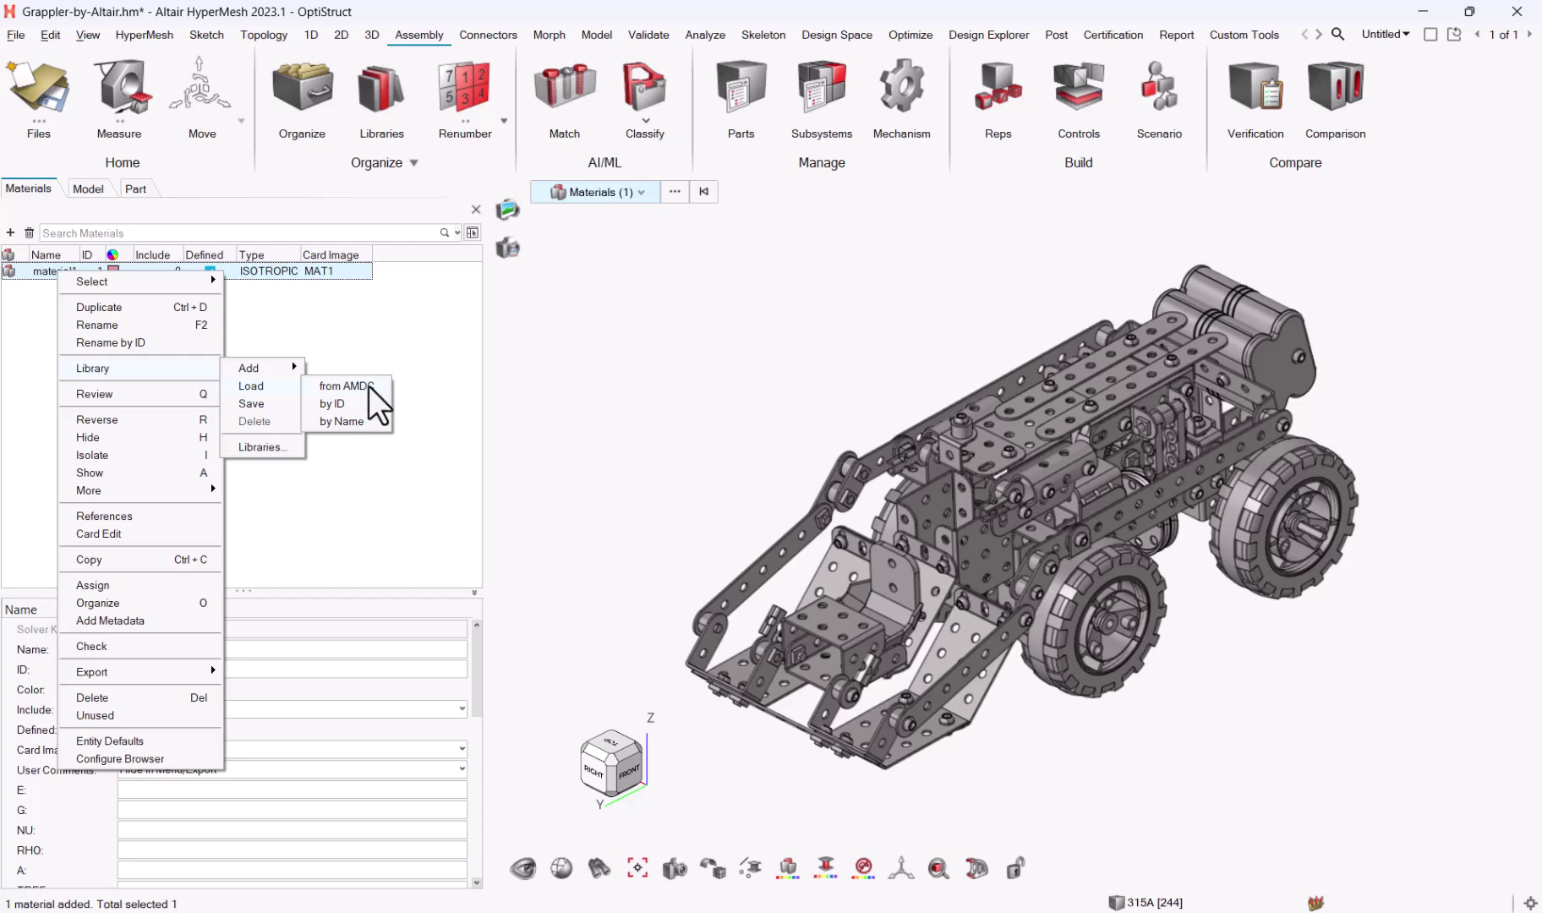
click(432, 308)
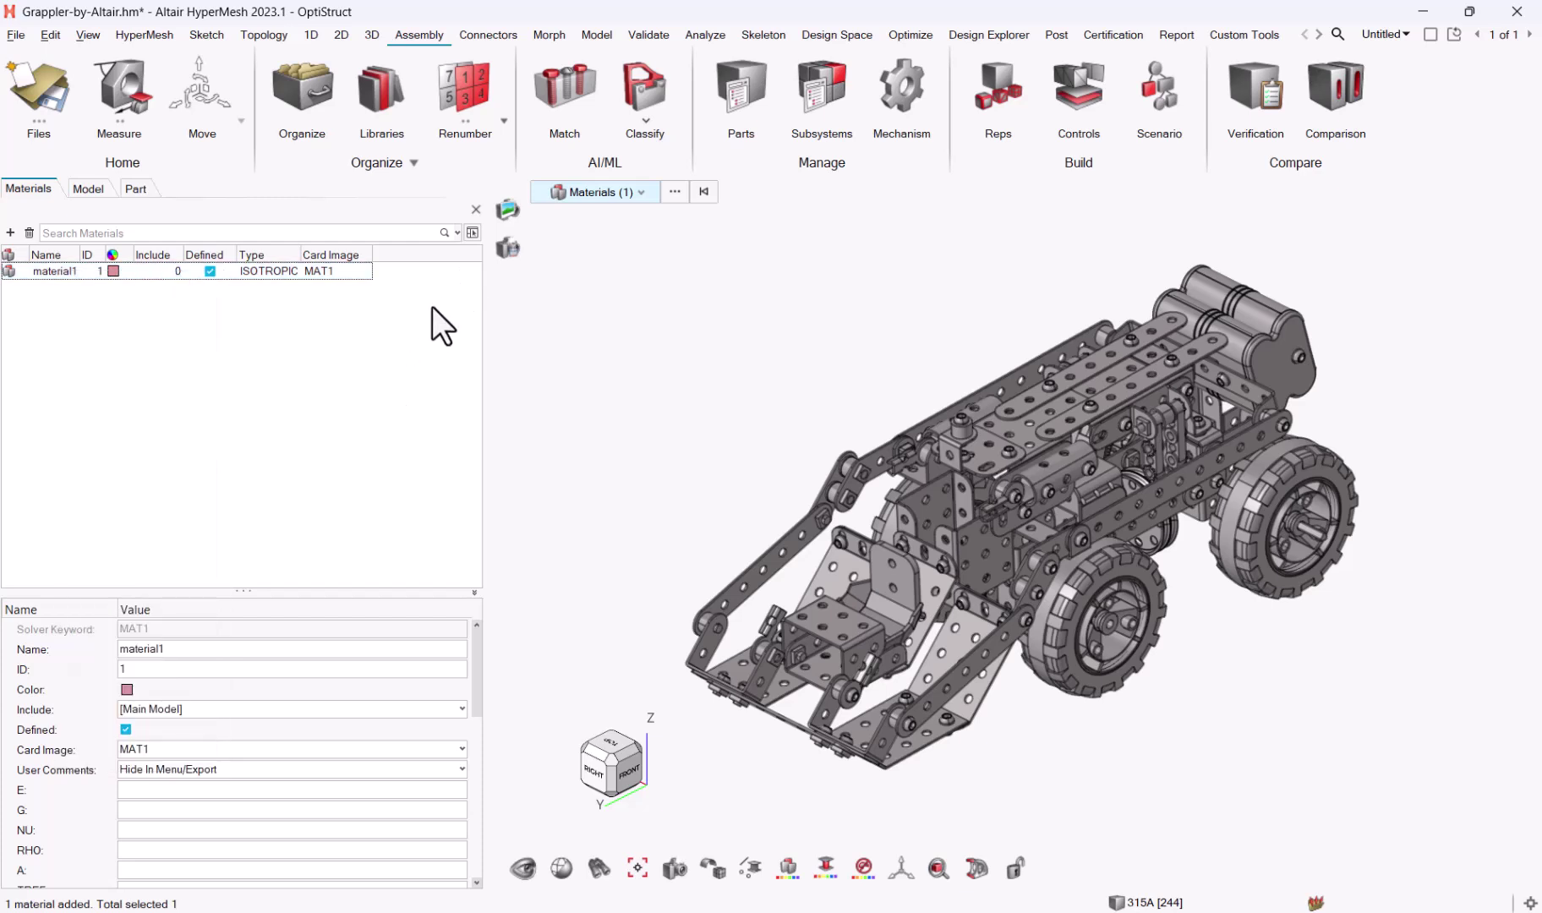
Step: Delete the newly created material from the materials list
click(53, 280)
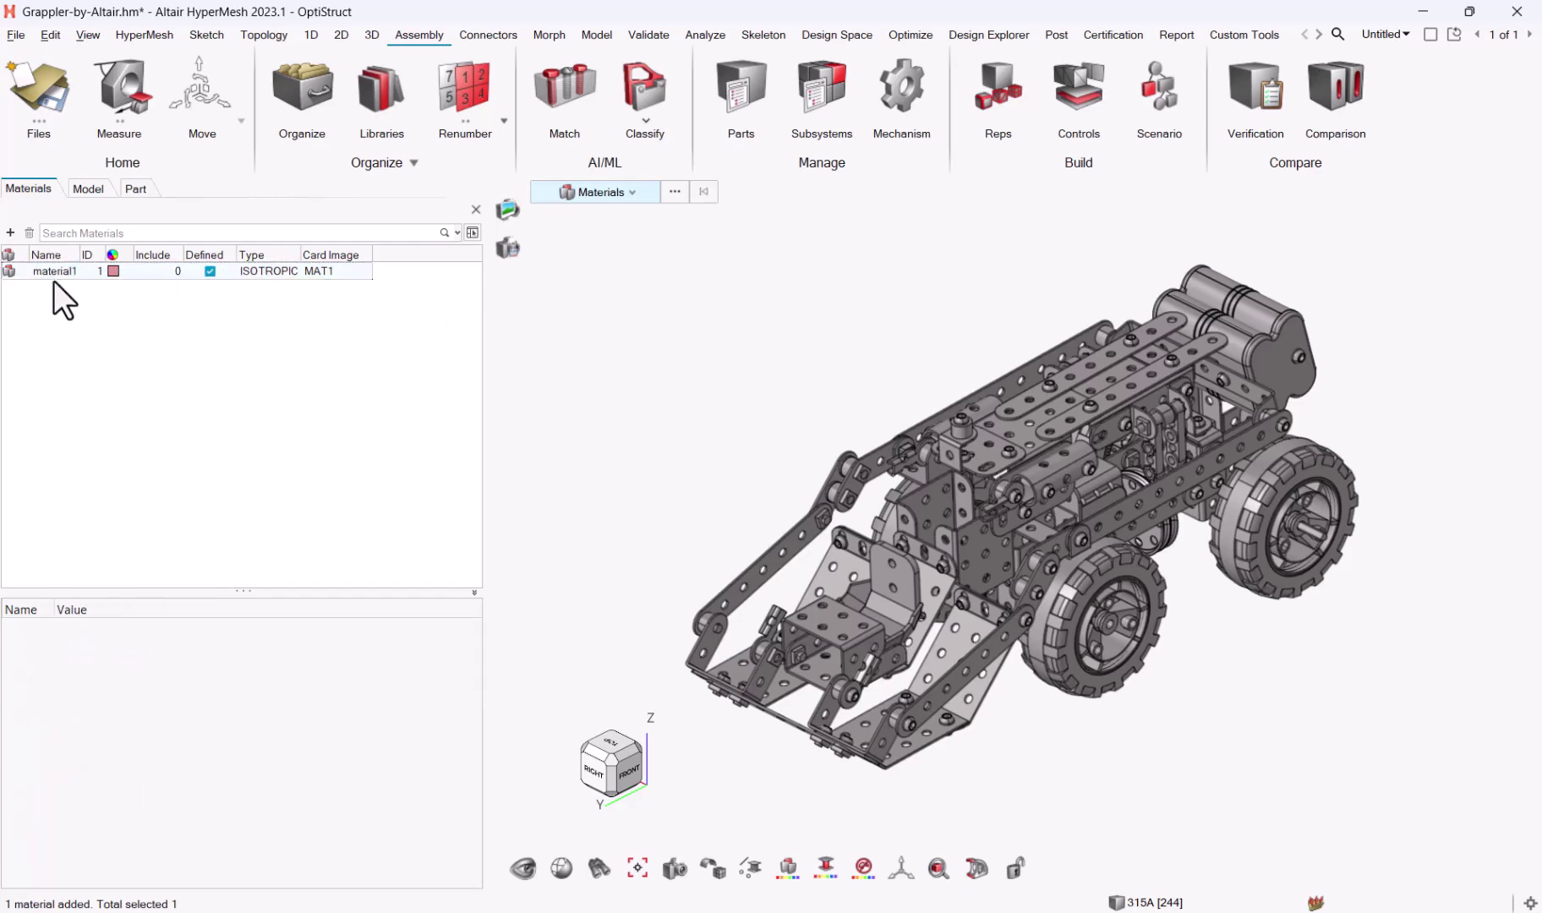
right_click(56, 276)
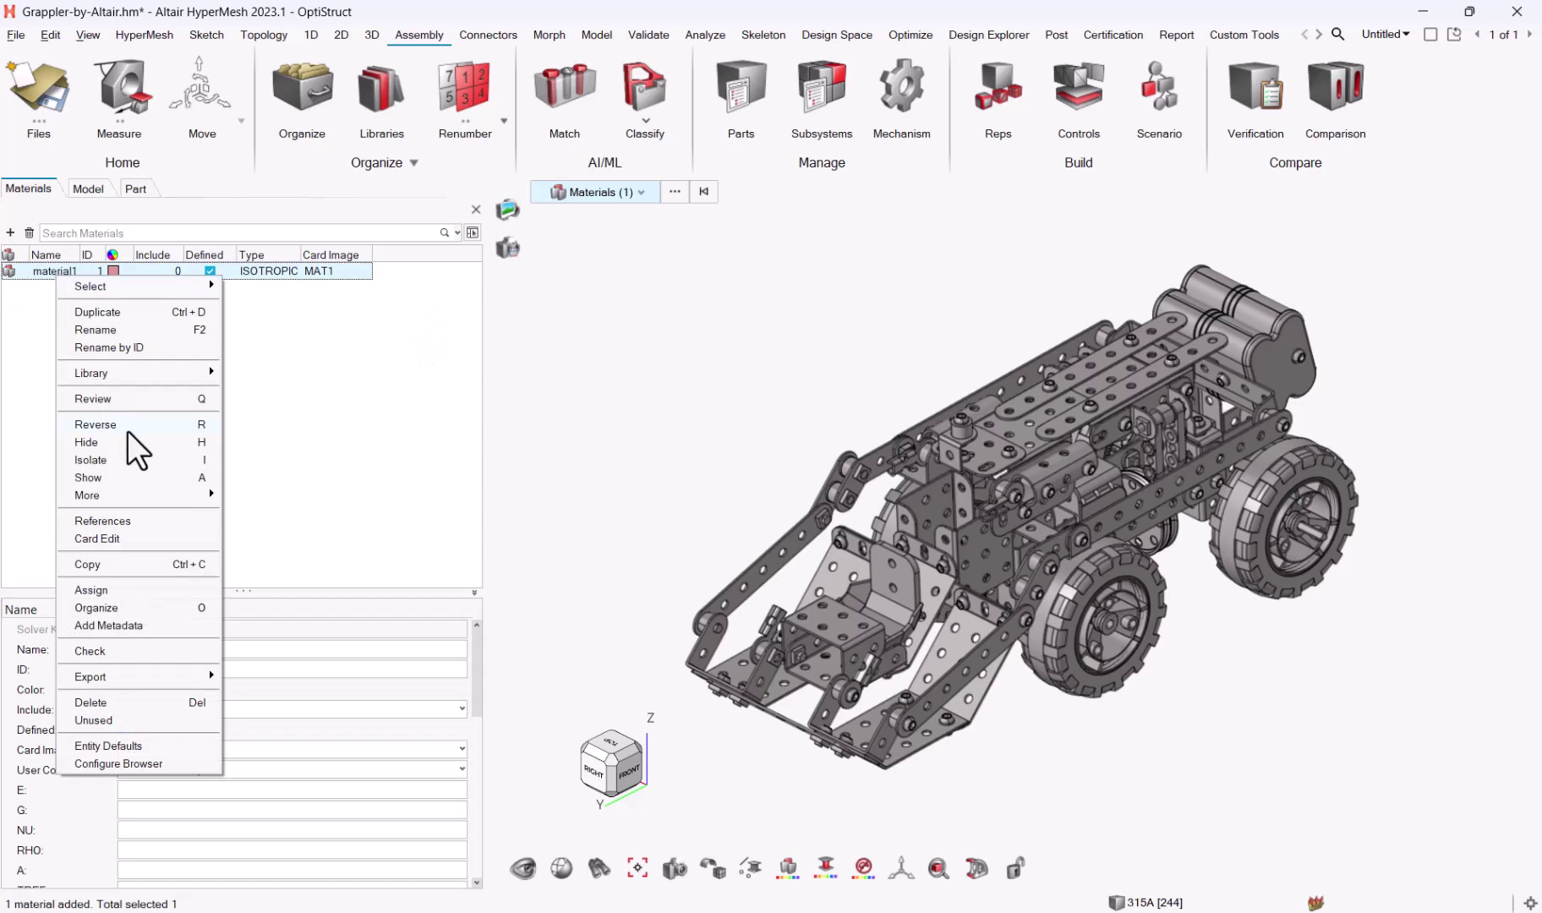
click(136, 704)
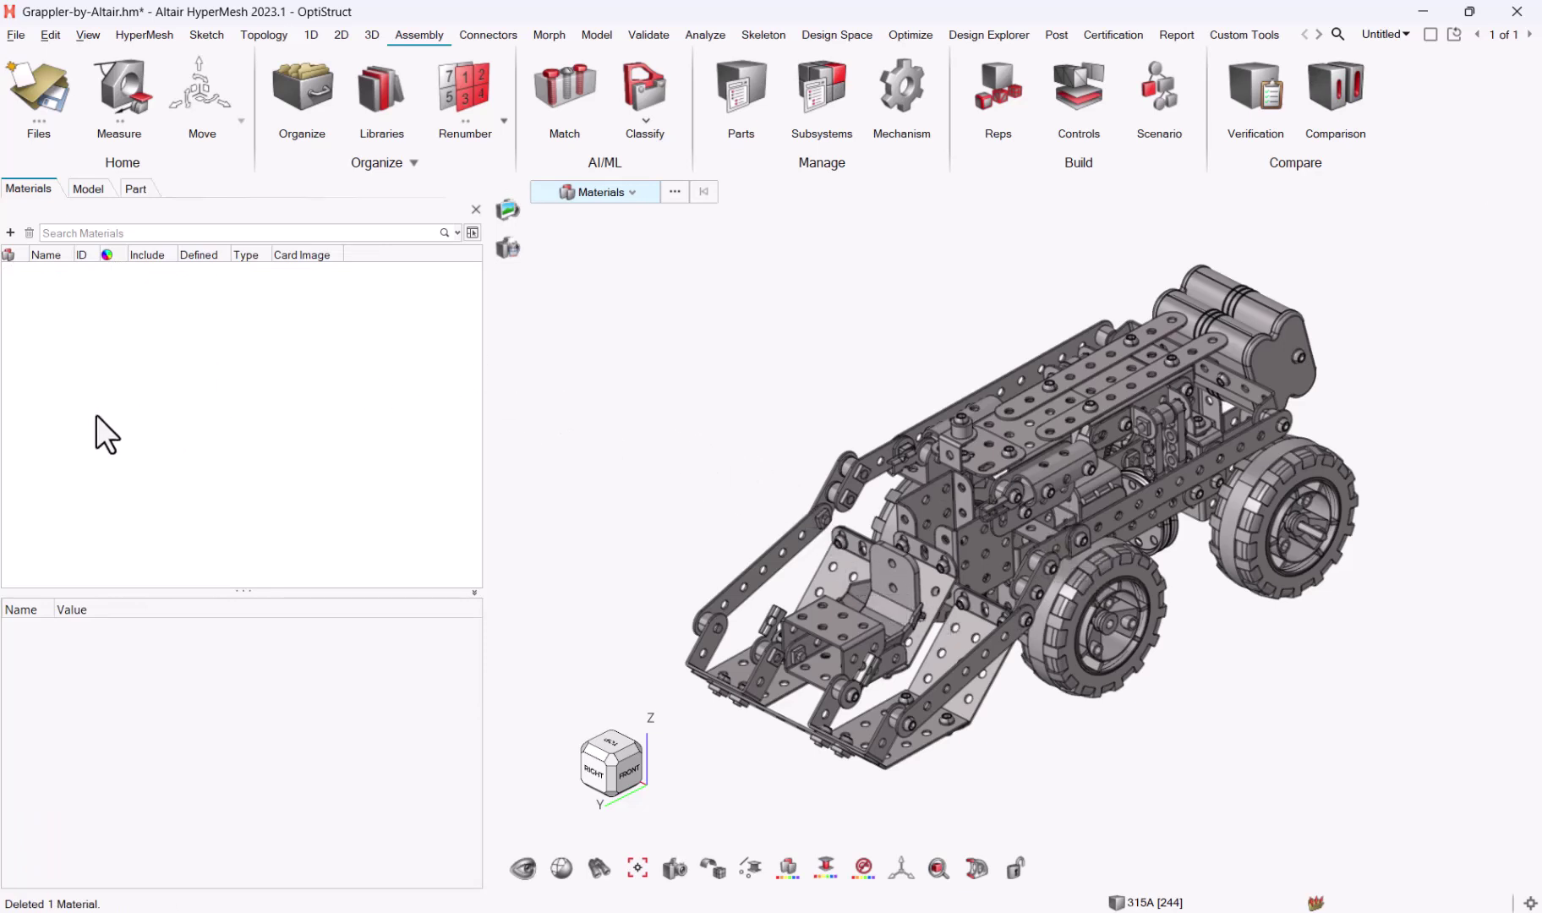
Step: Return to the parts list and open the Representation Control Manager
click(93, 195)
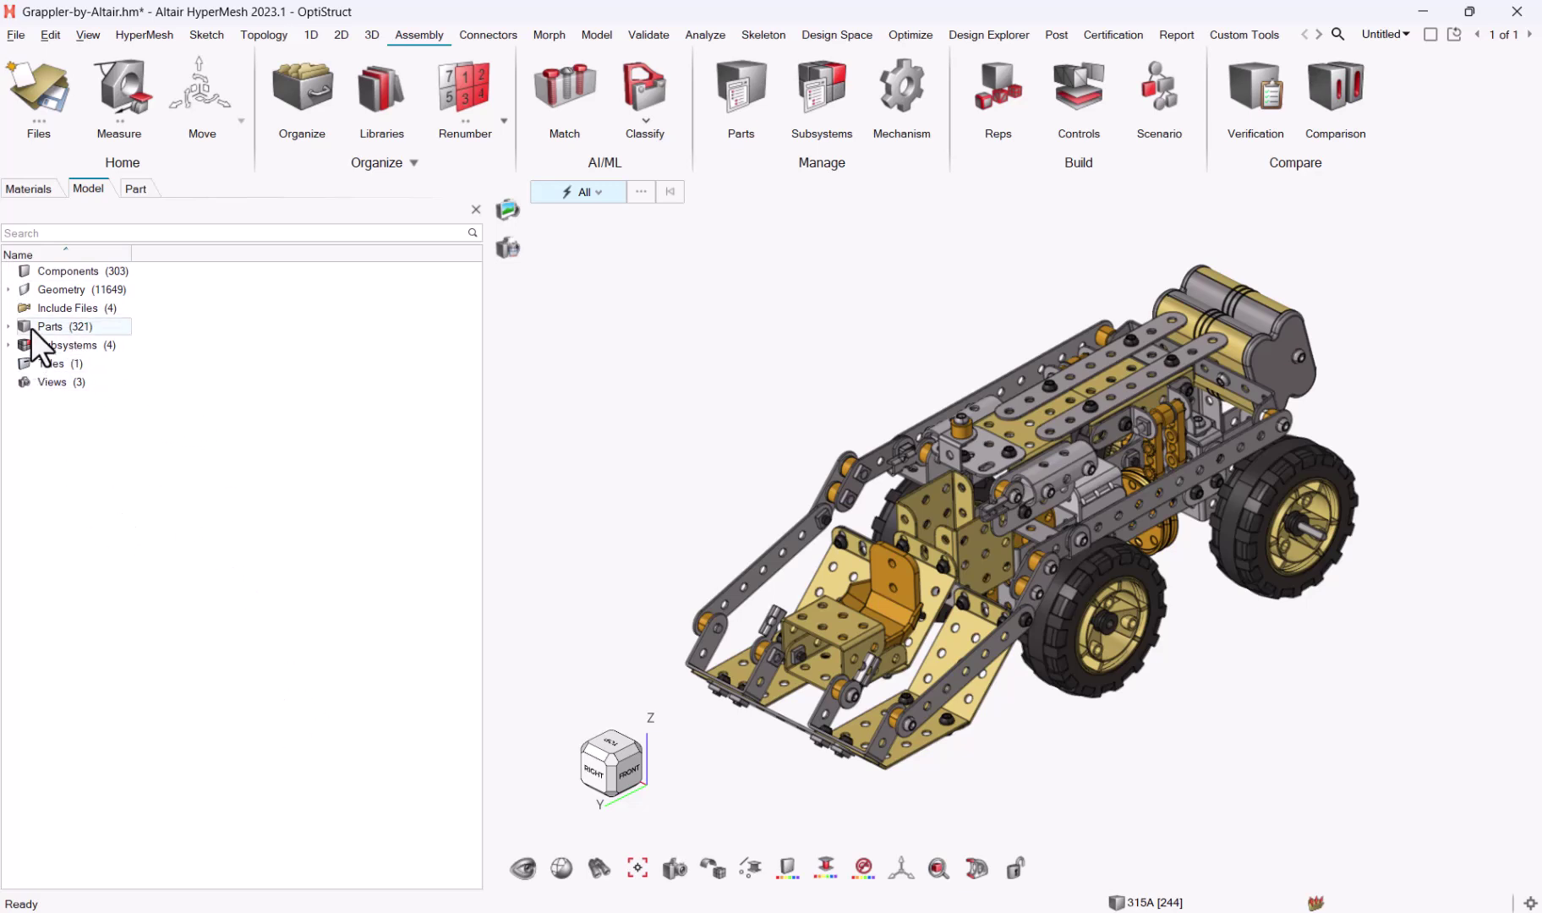
click(136, 189)
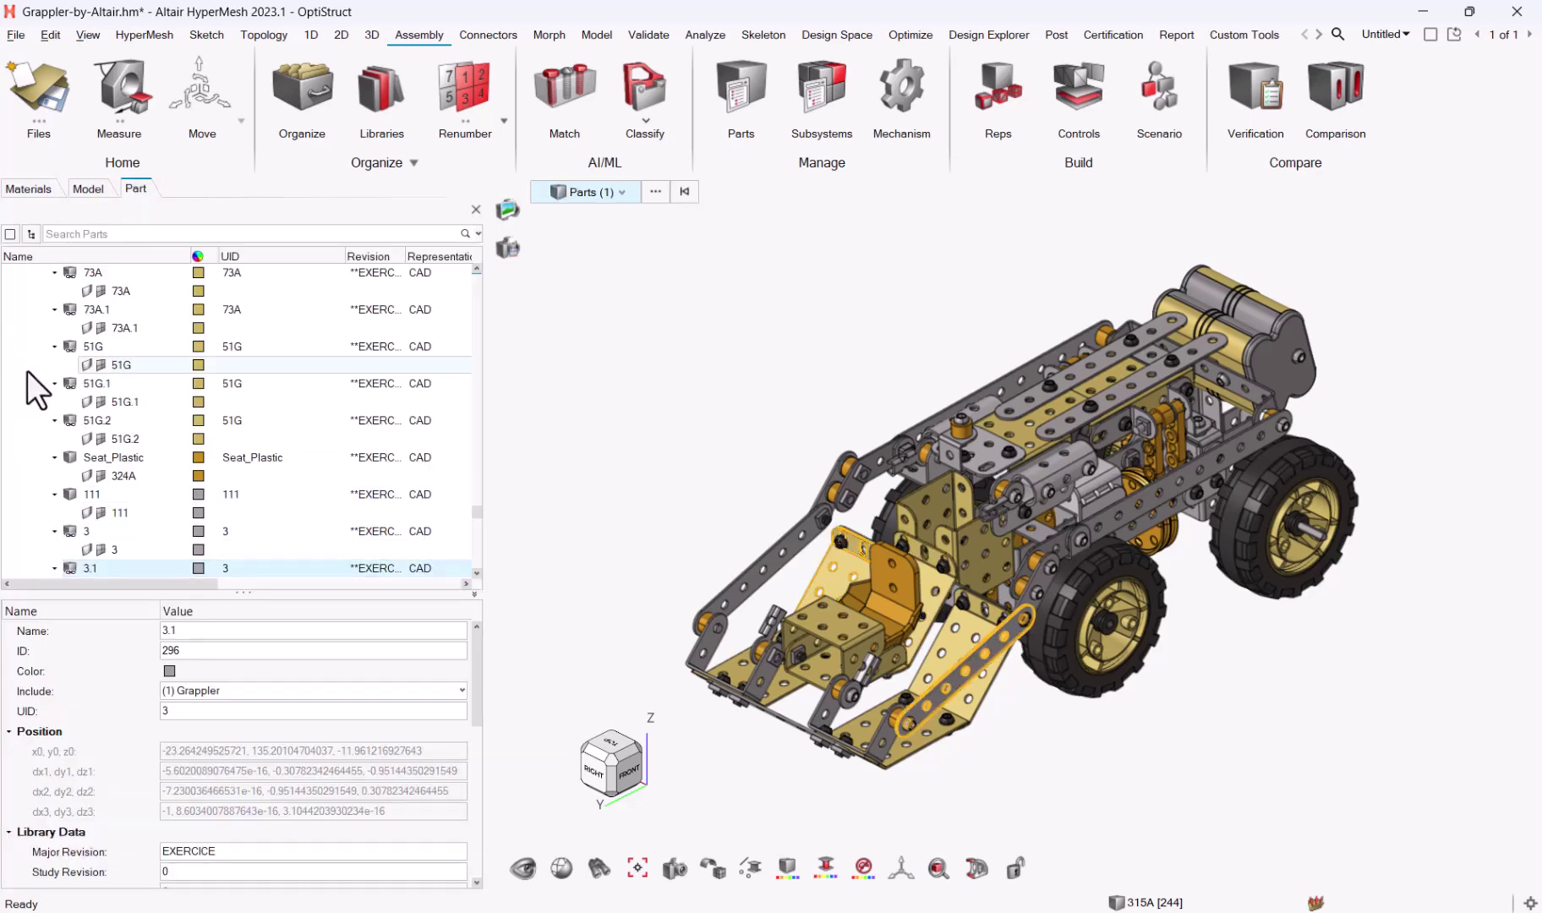
right_click(27, 372)
mouse_move(120, 436)
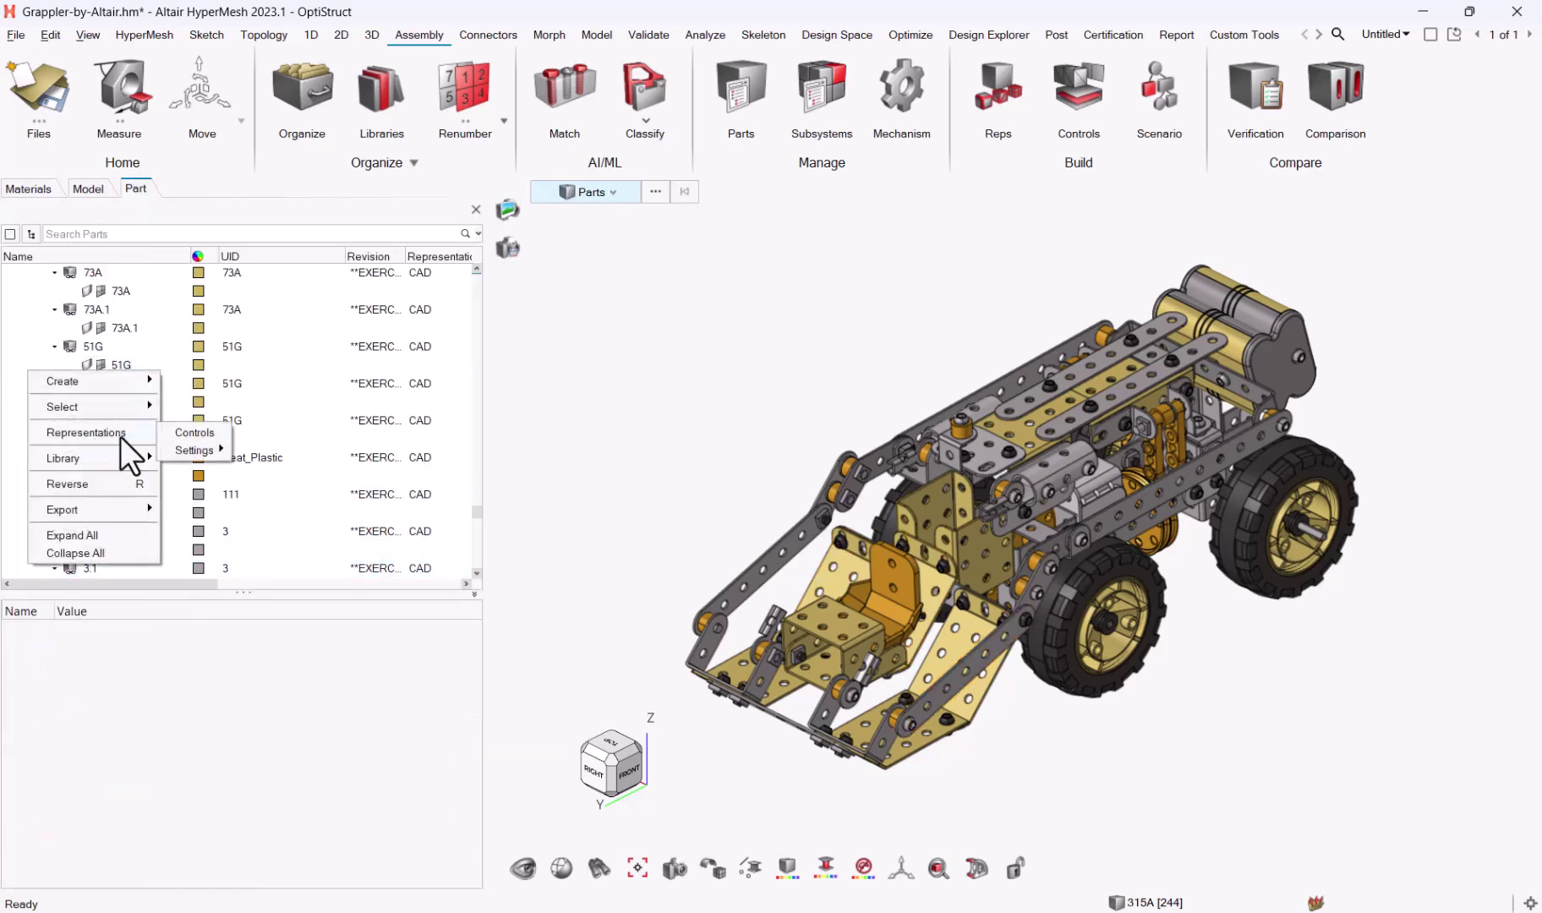
click(187, 433)
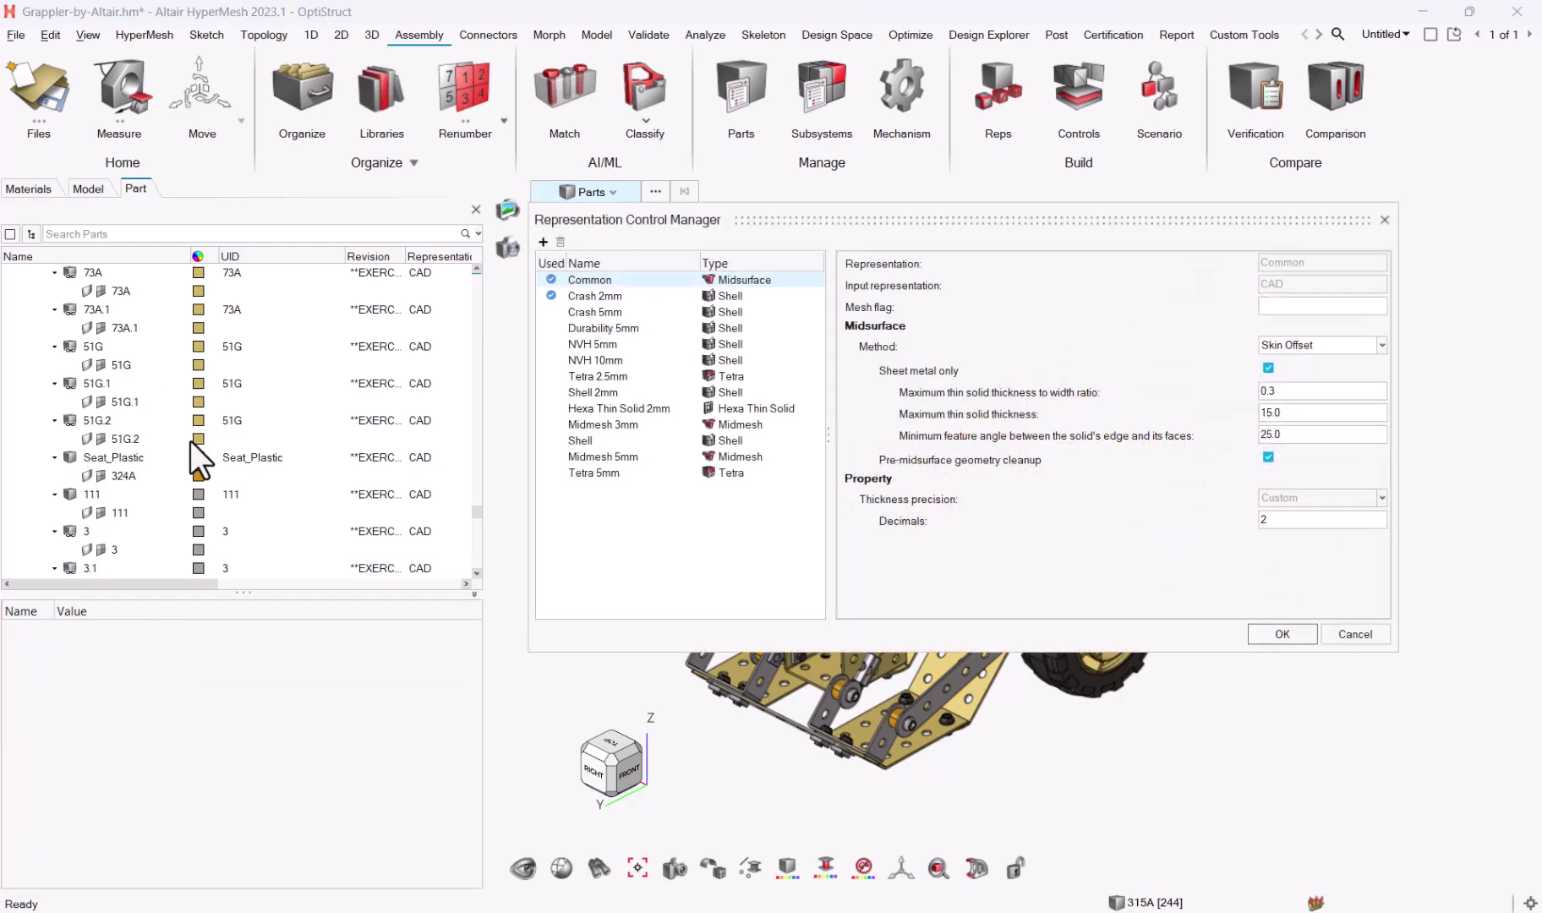
Step: Examine the param and criteria file settings of the Crash 2mm, Crash 5mm, Durability 5mm, NVH 5mm and NVH 10mm shell representations
click(684, 294)
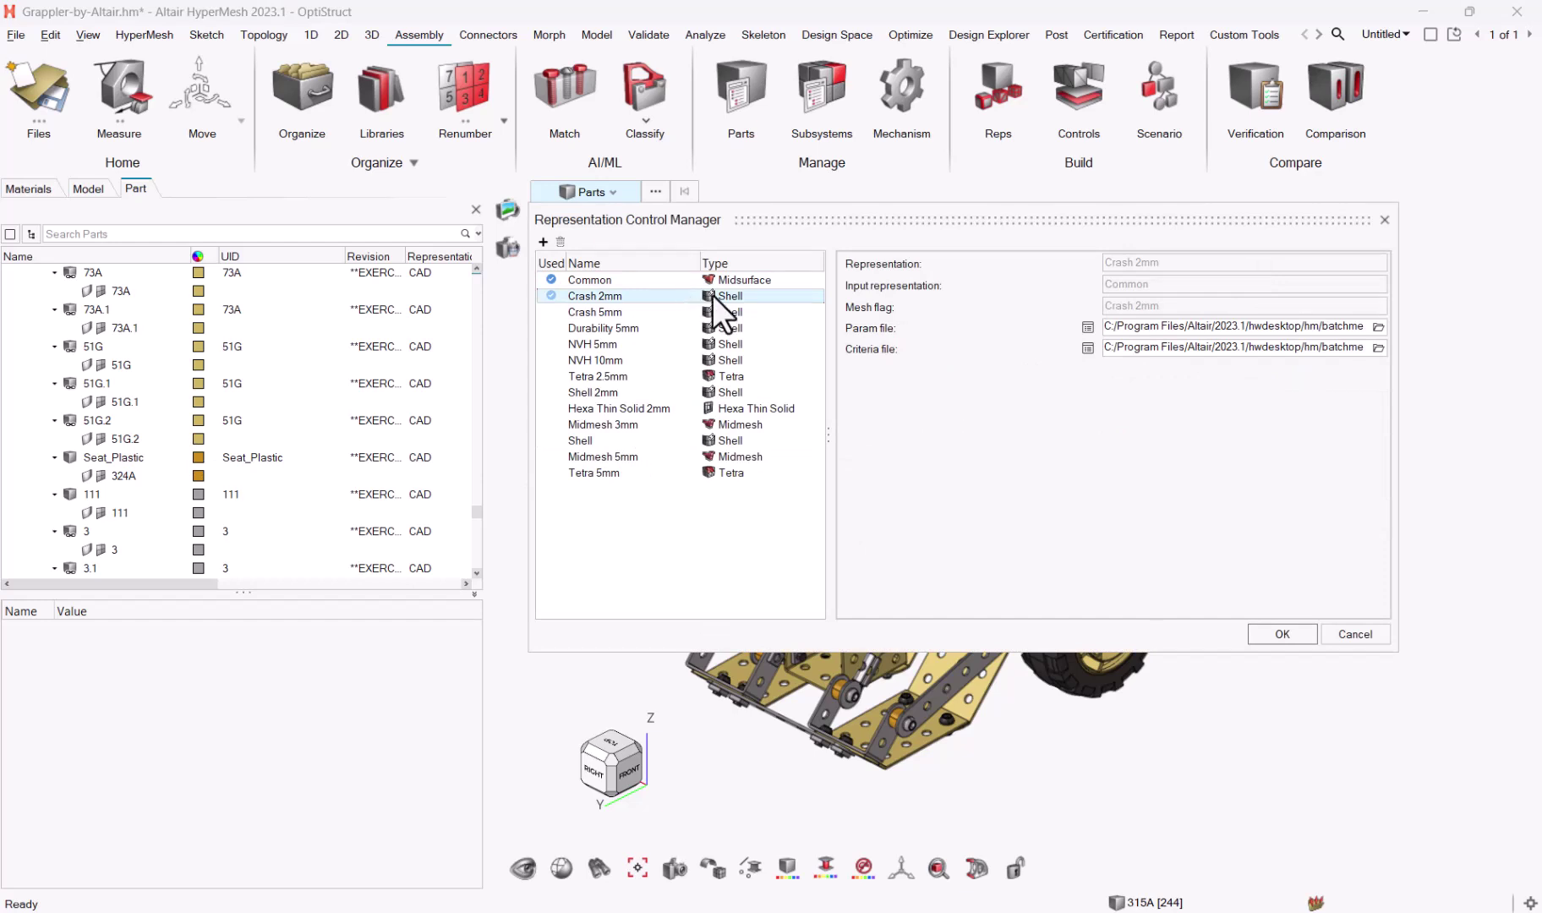
click(745, 329)
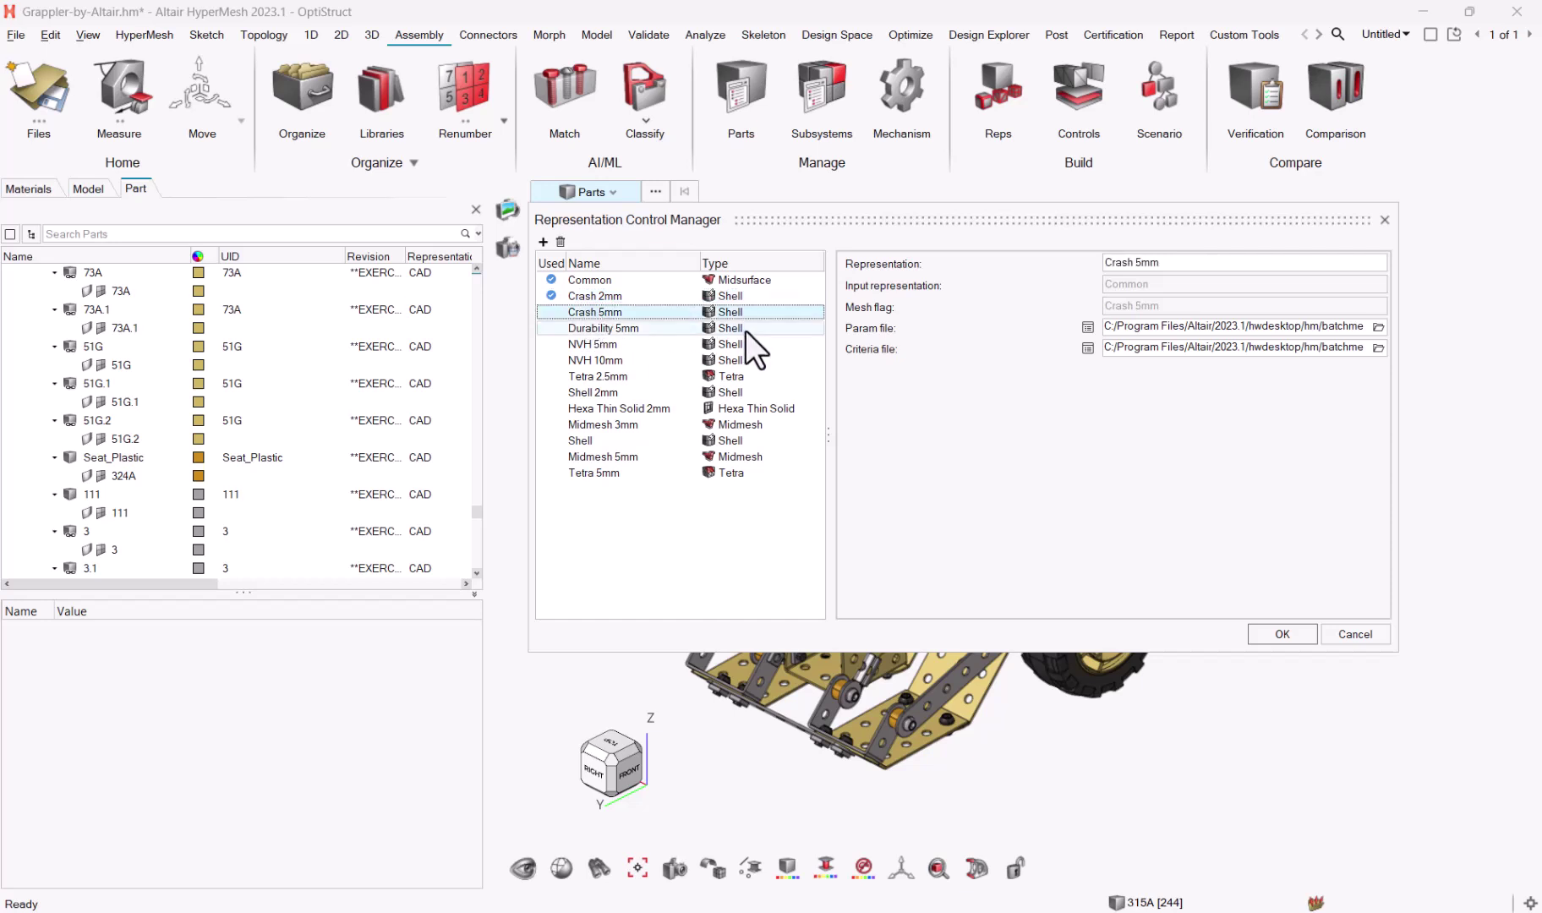
click(743, 330)
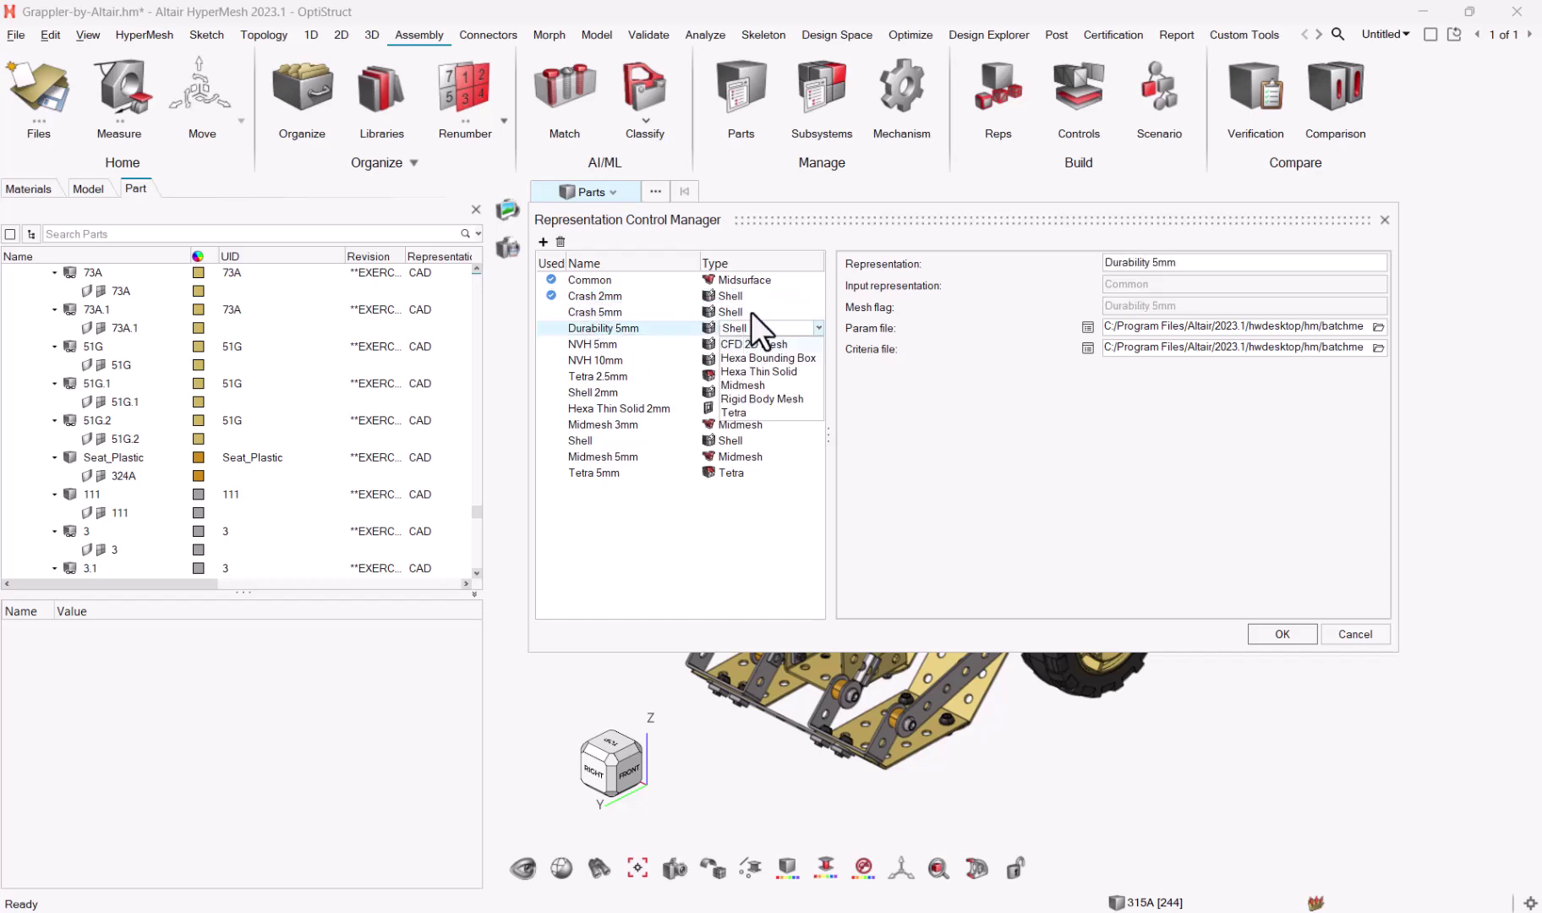
click(623, 325)
click(588, 342)
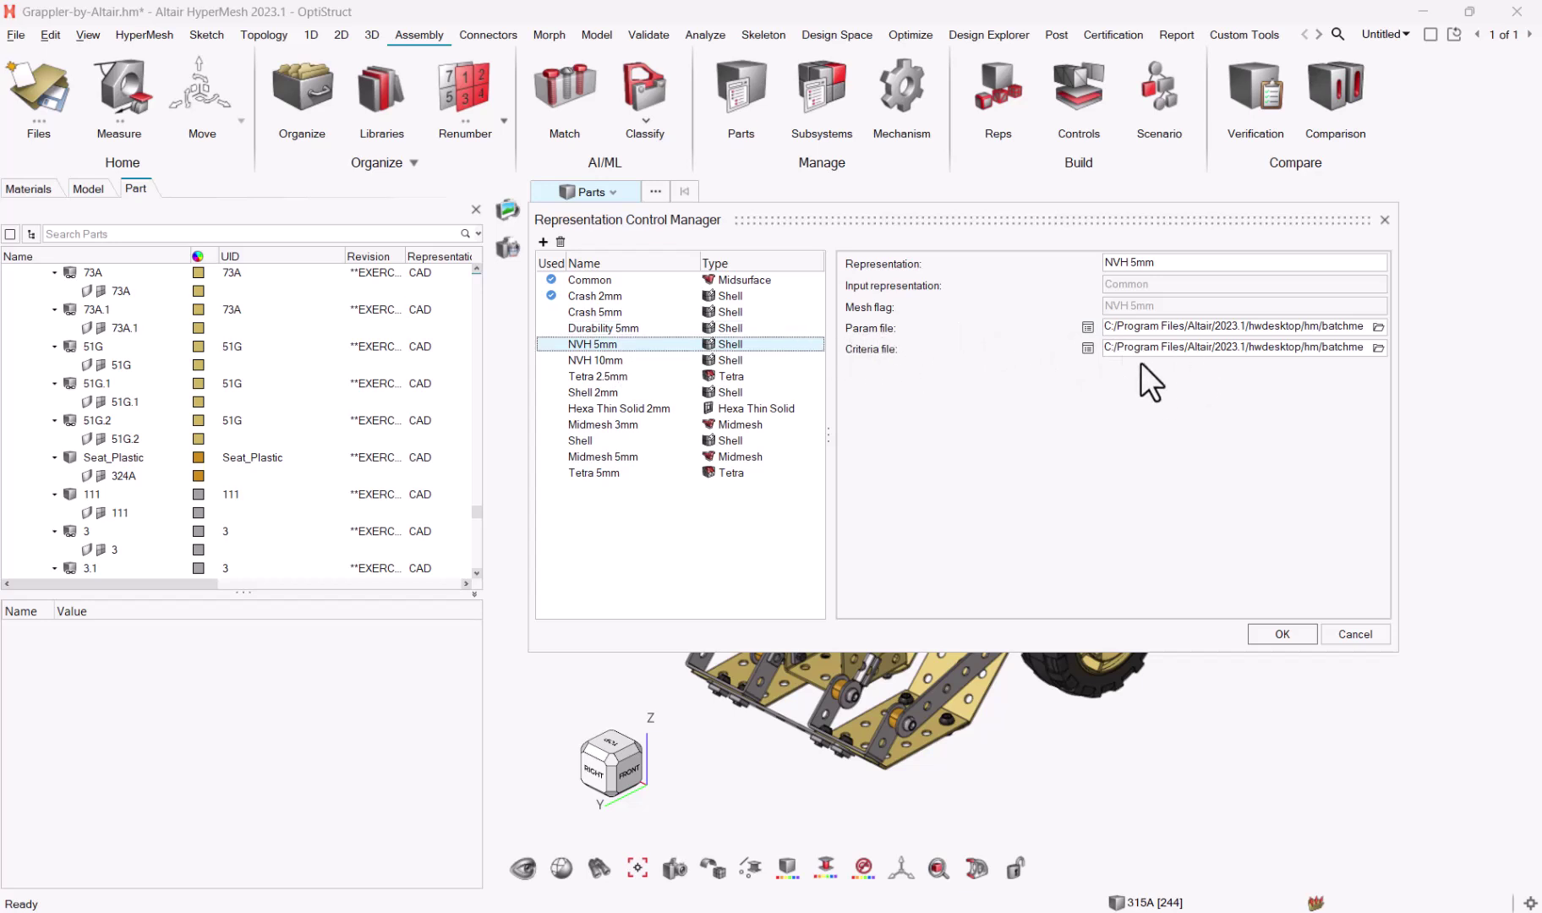
click(610, 358)
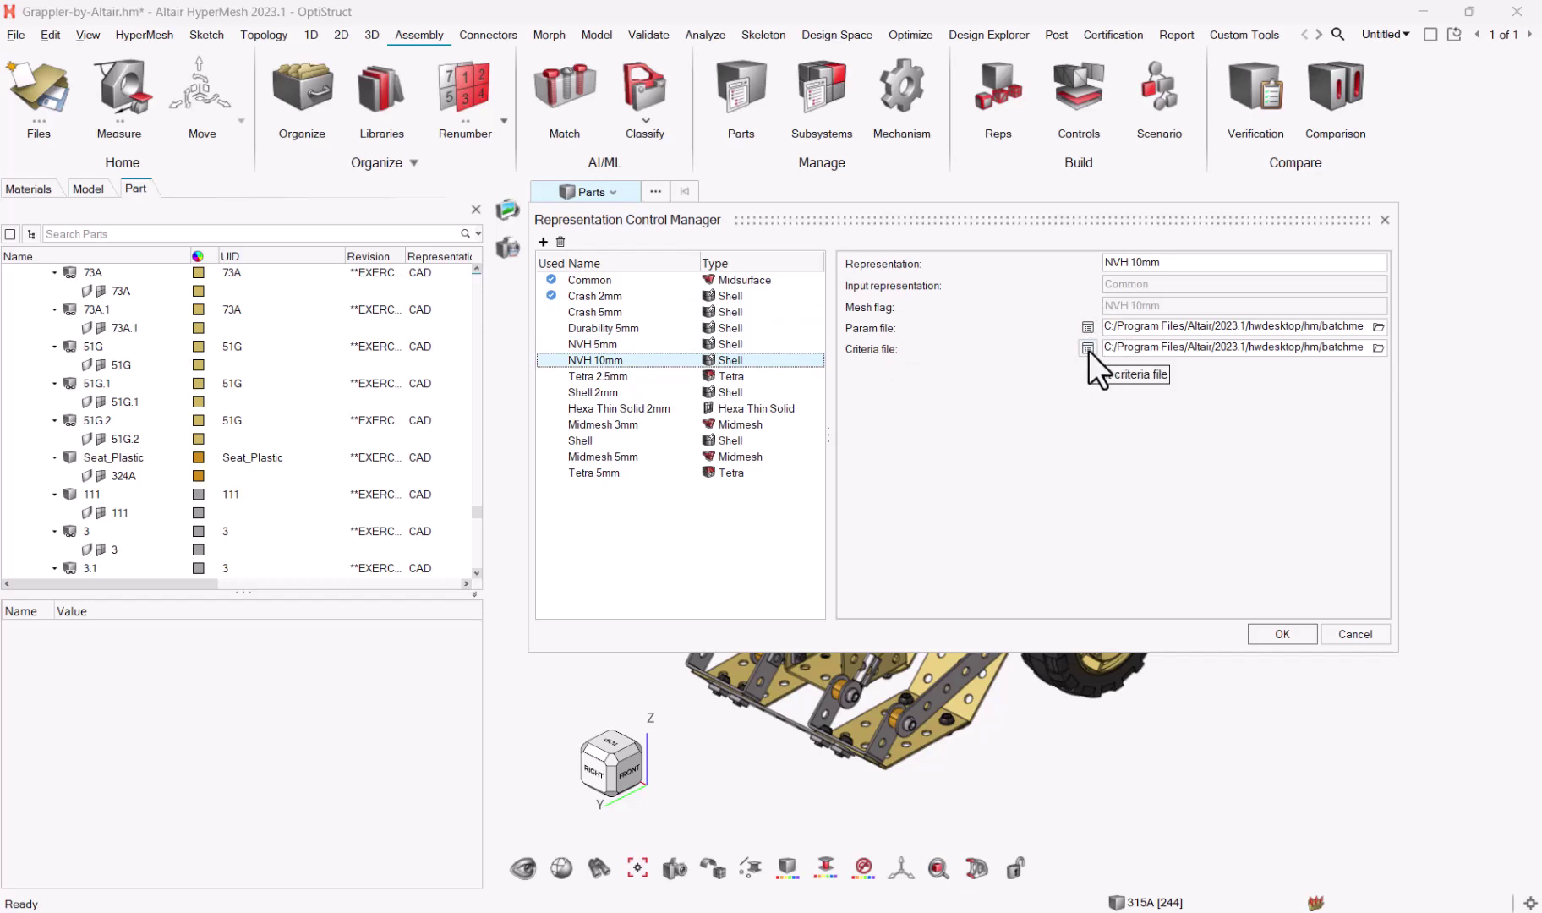
Step: Examine the Tetra 2.5mm, Hexa Thin Solid 2mm and Midmesh 3mm settings, and close the Representation Control Manager
click(632, 376)
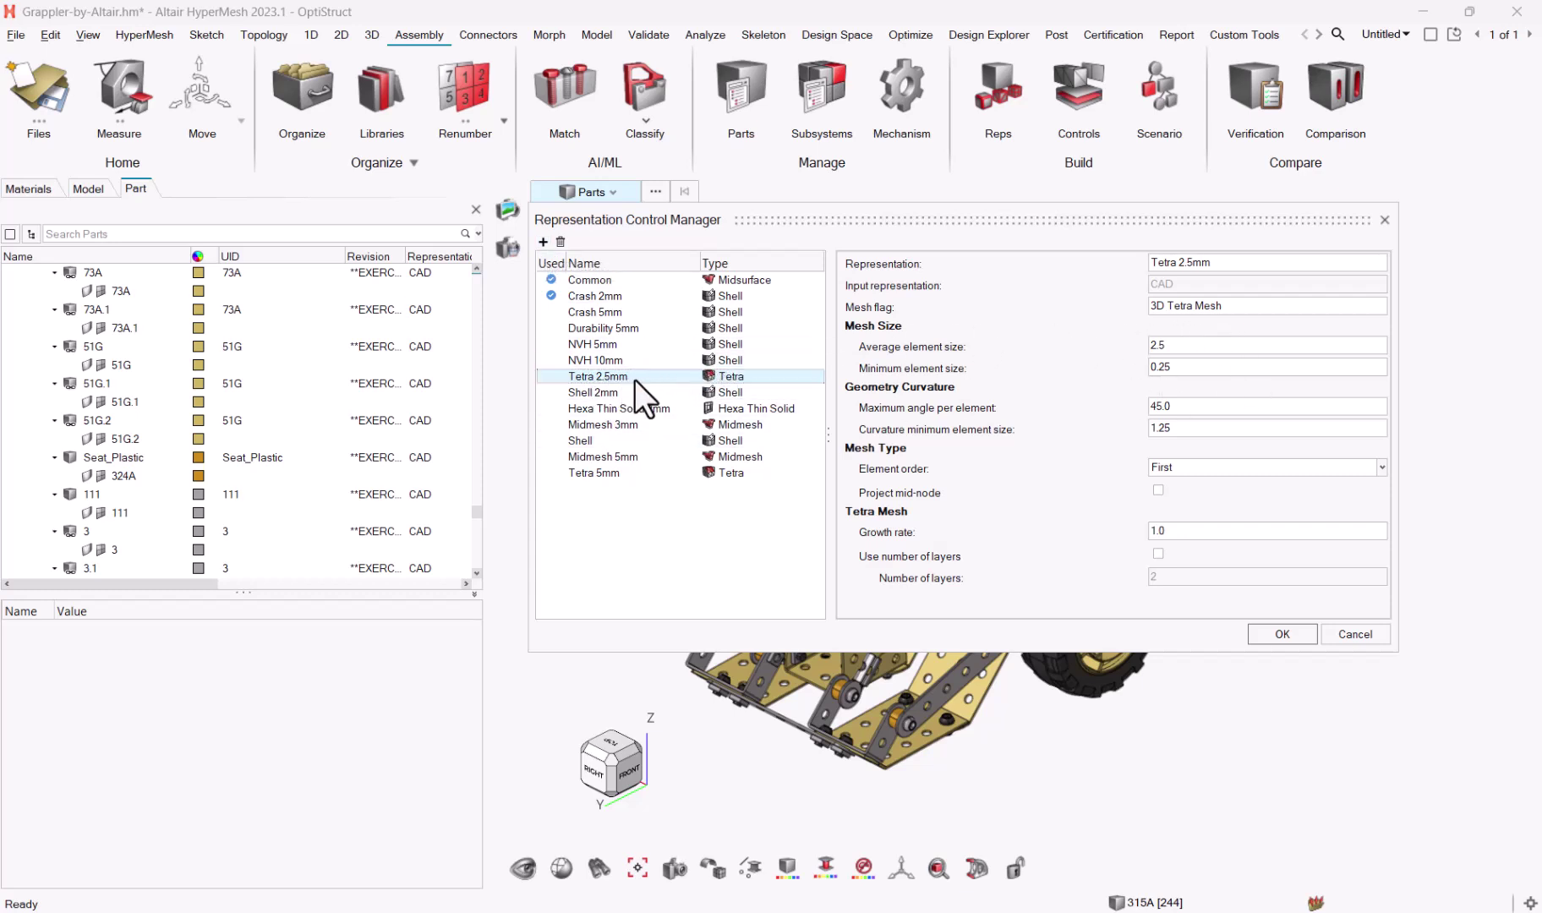
click(600, 378)
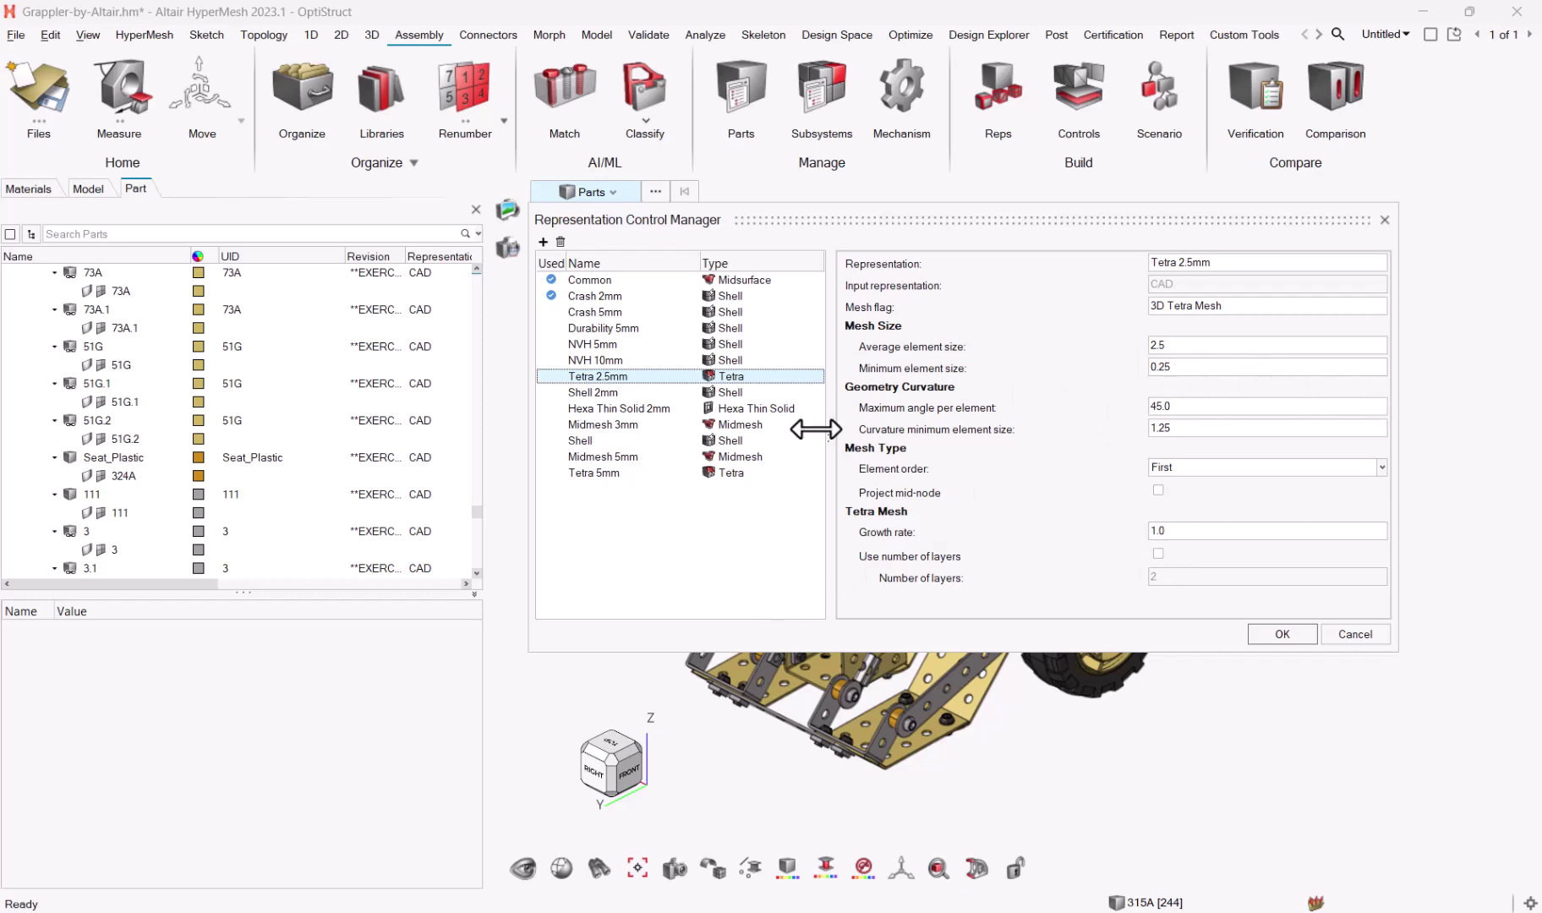
click(652, 407)
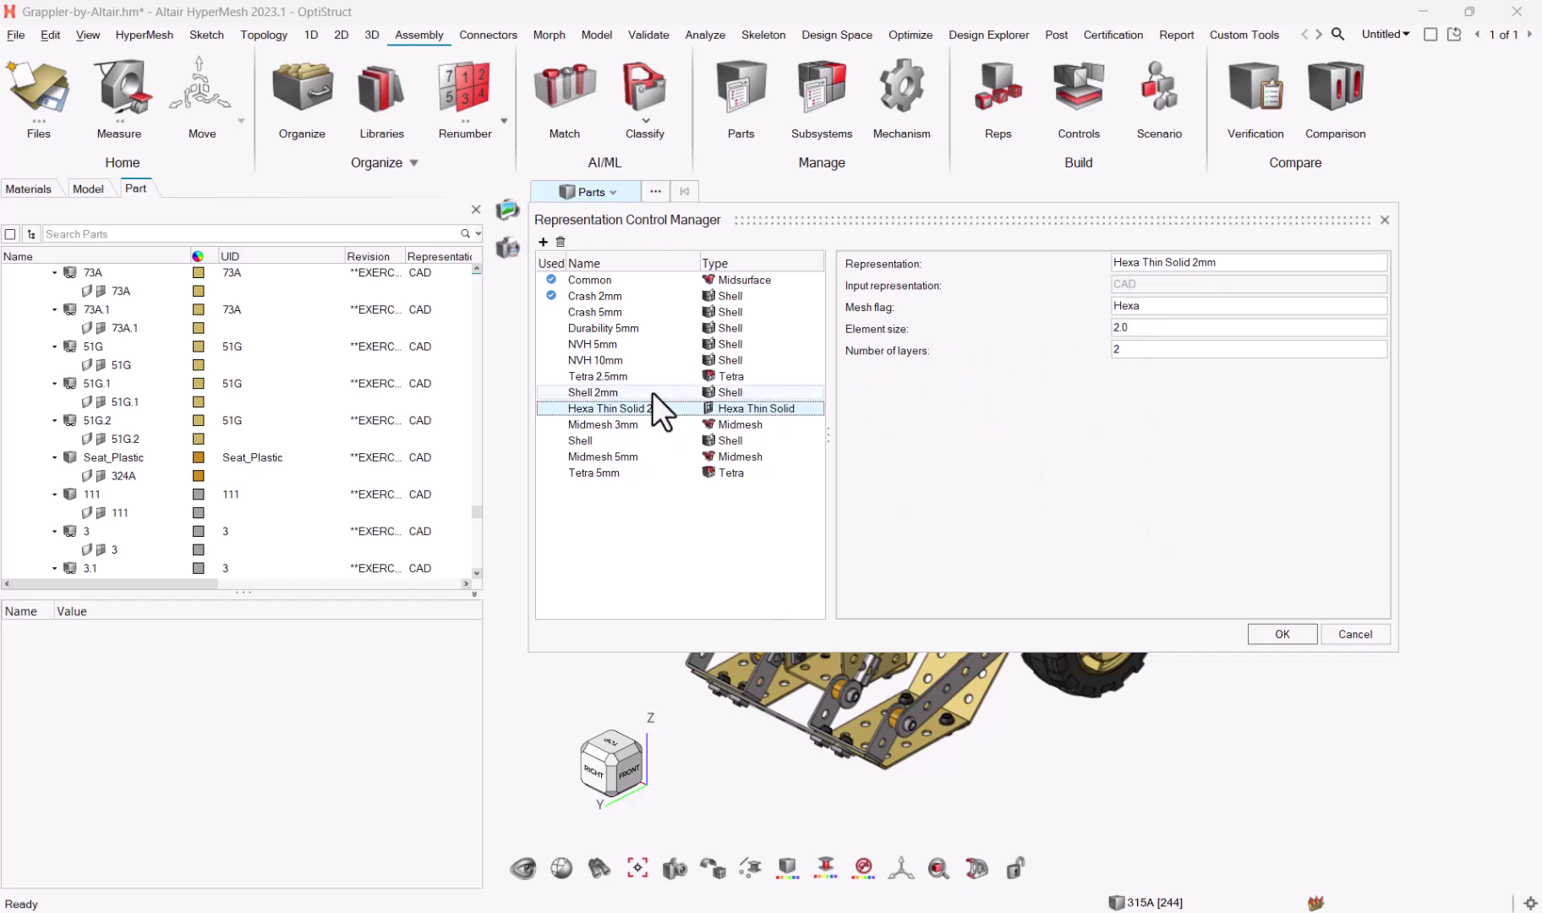
click(632, 424)
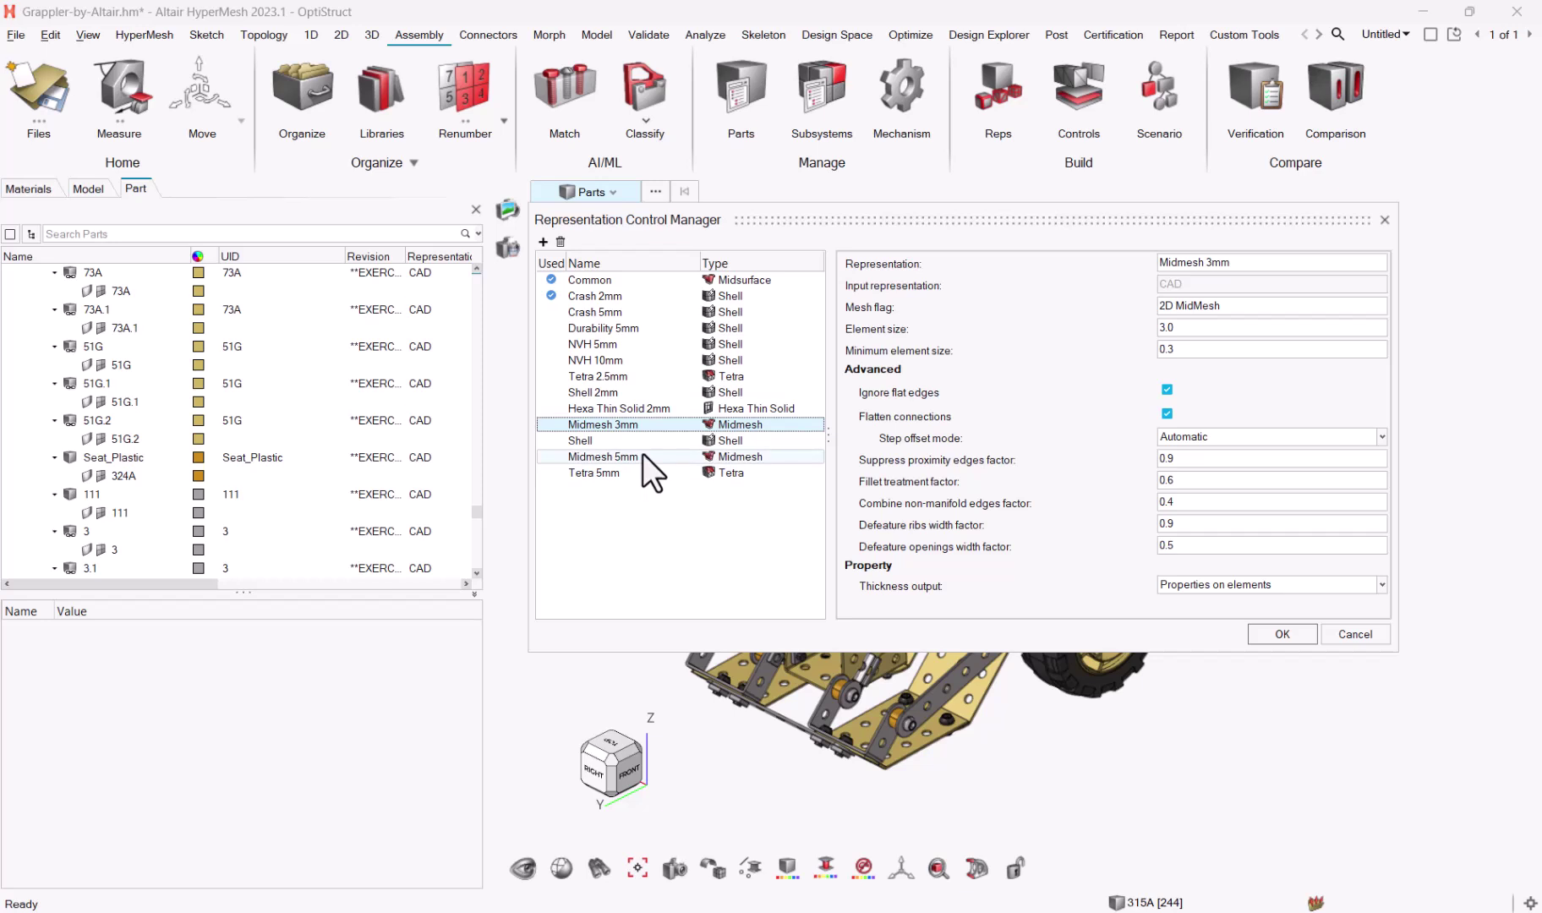
click(1282, 634)
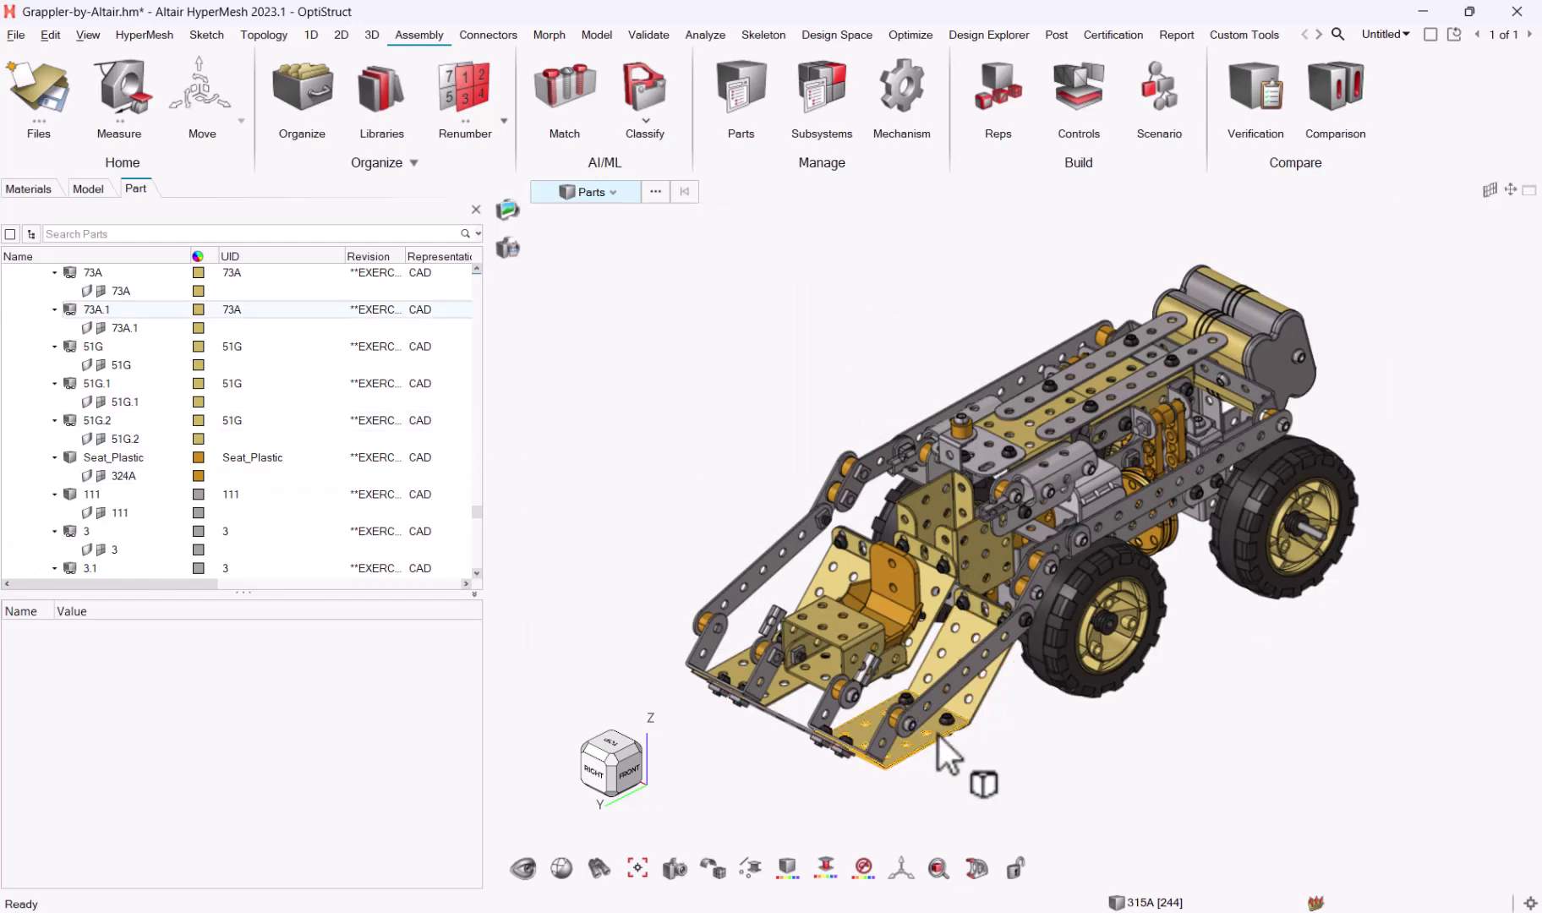
Step: Add PDM Mesh Flag as a column in the parts list from the PDM data of the front arm strip 3.1
click(955, 675)
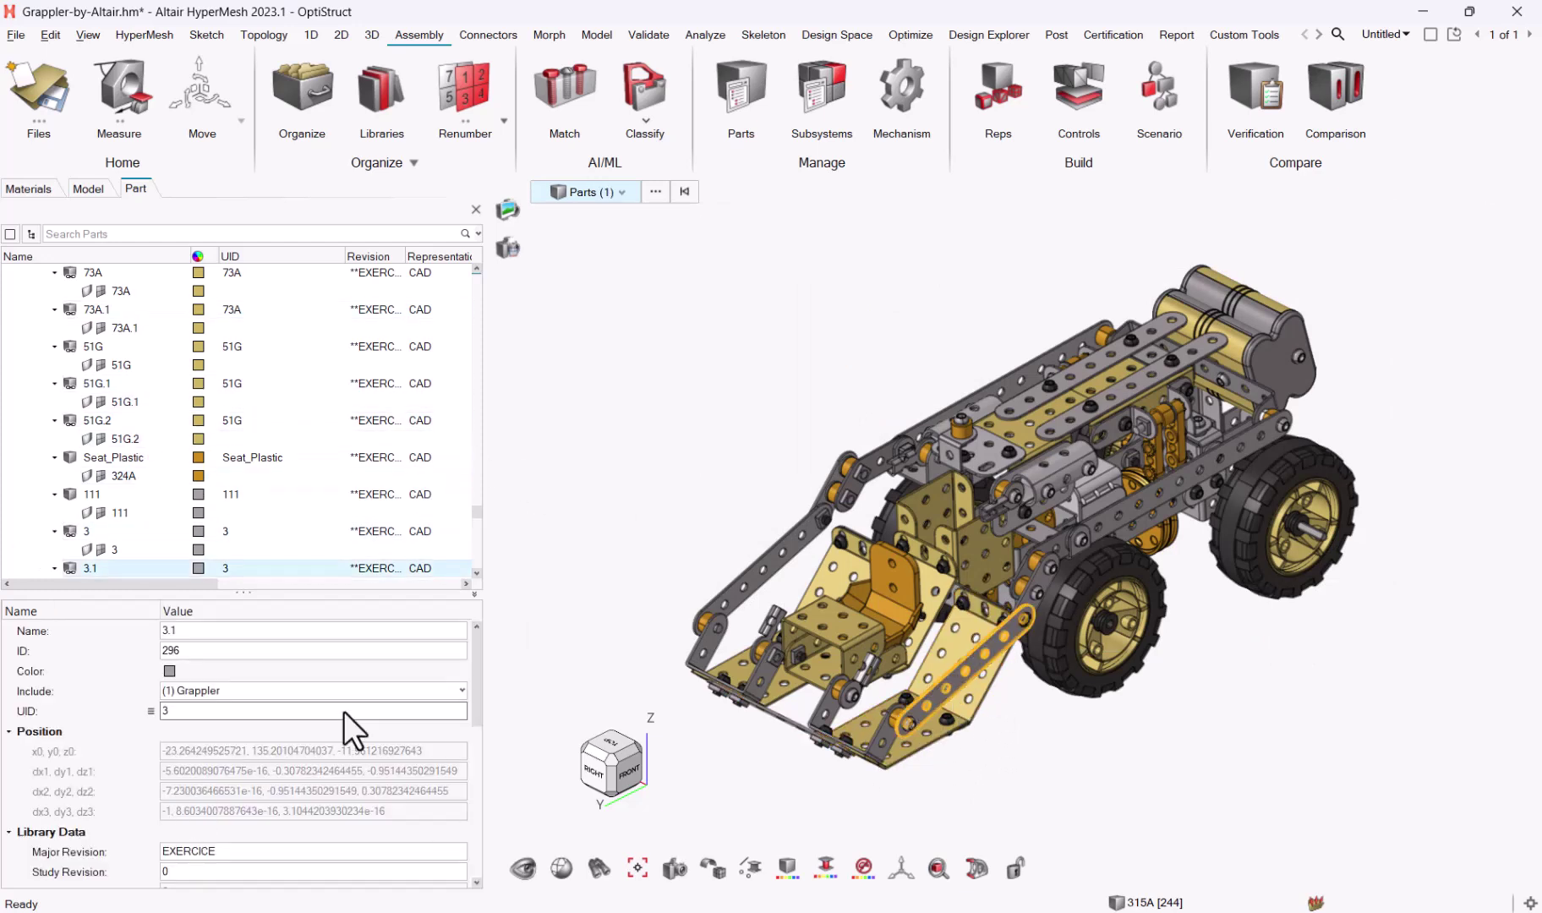
drag(475, 652, 474, 839)
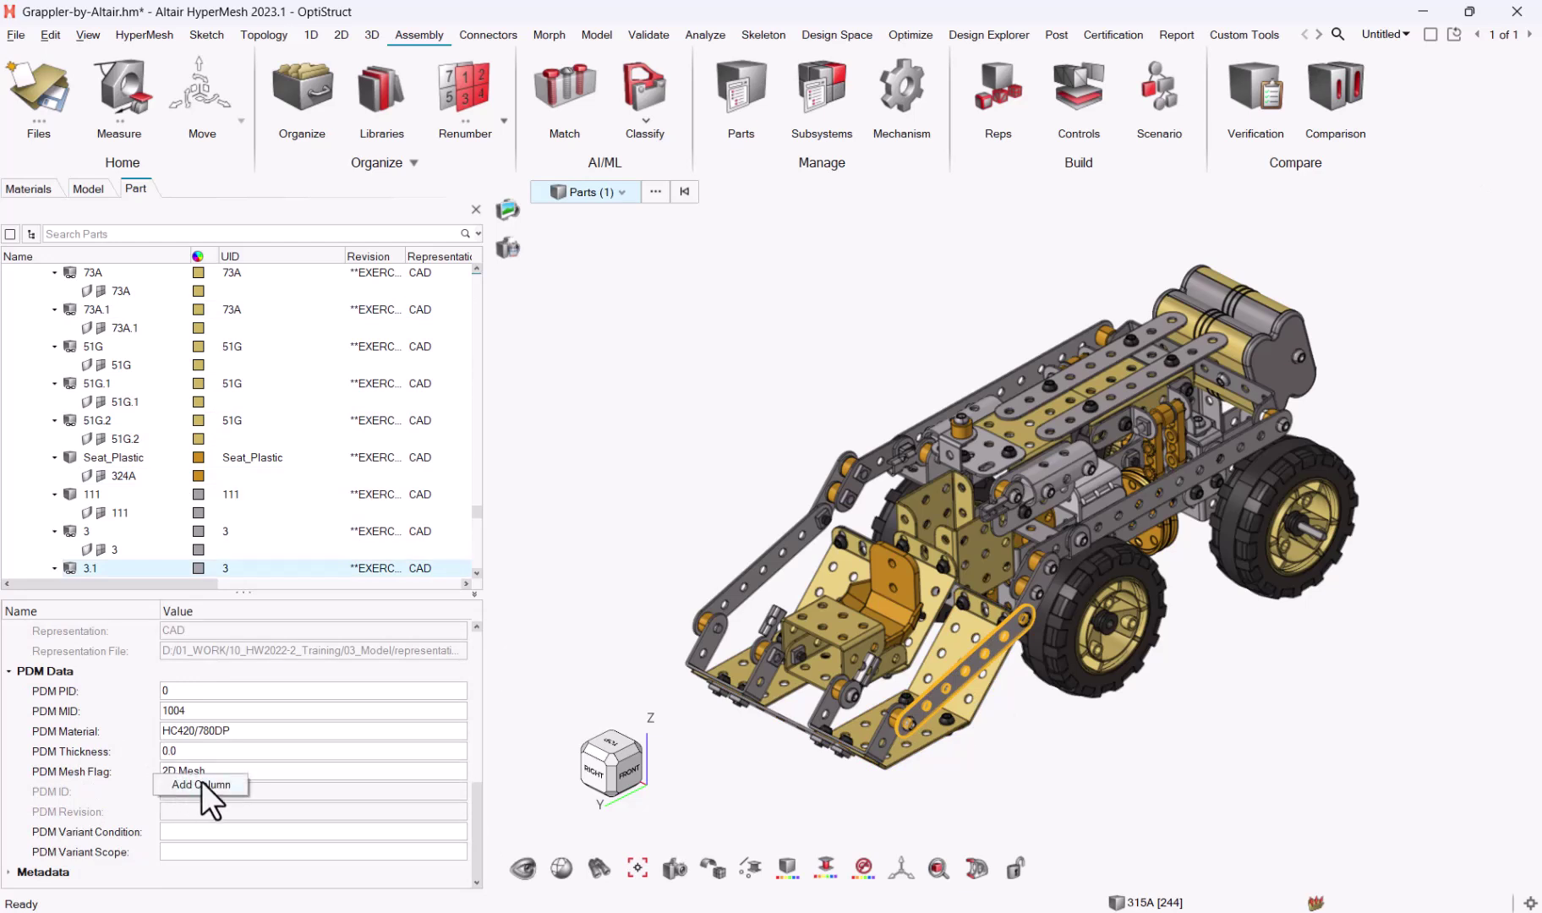
drag(177, 584, 418, 583)
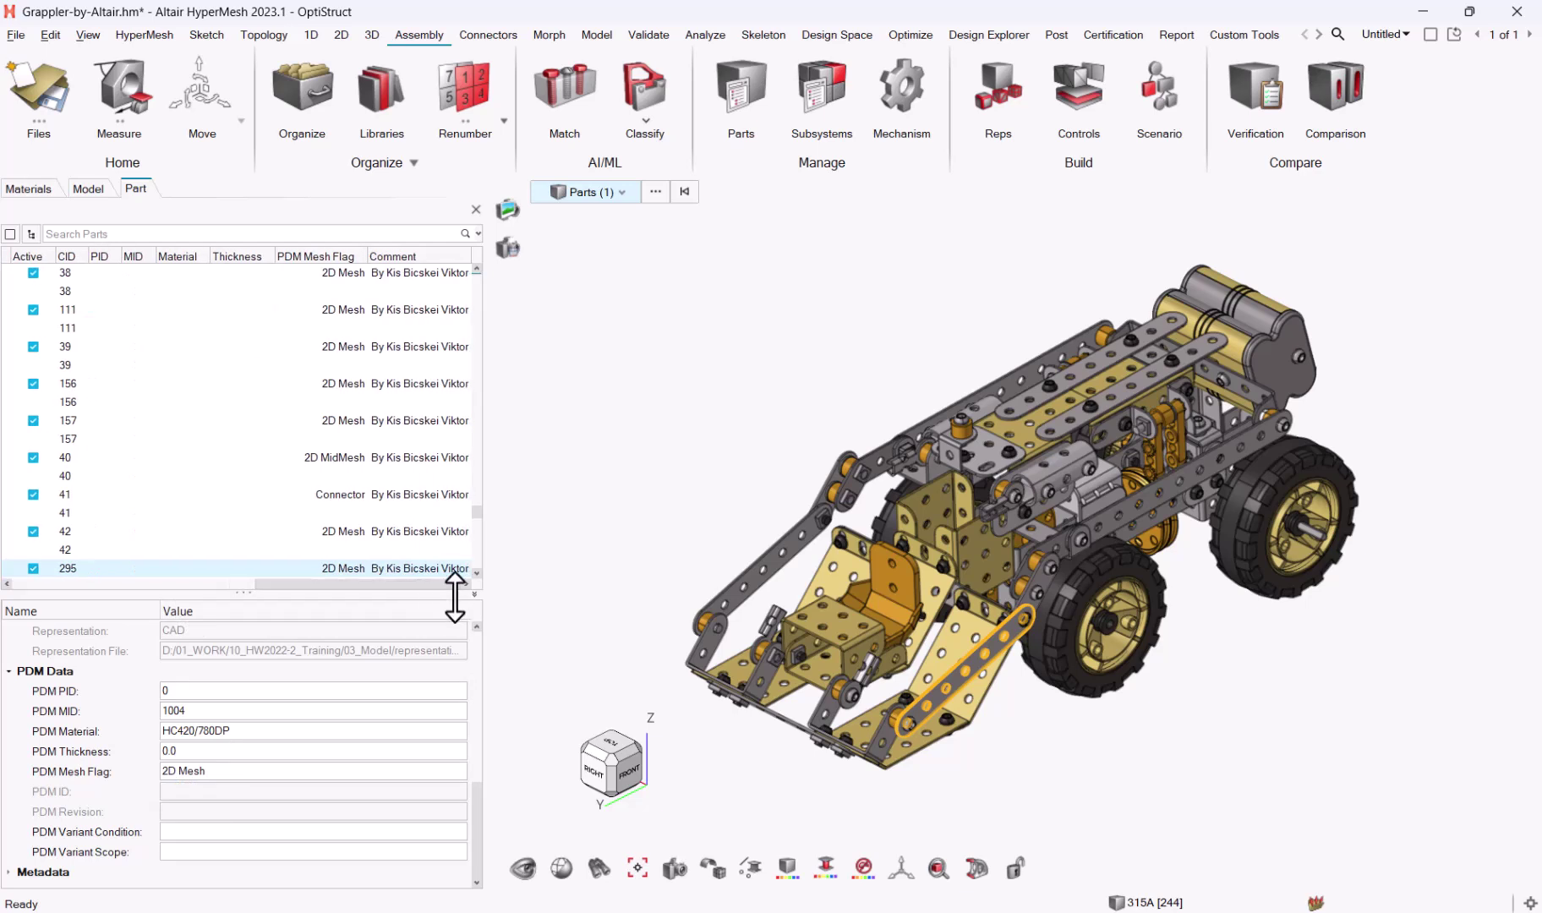
Step: Filter the parts list to the Hexa PDM mesh flag and select all the filtered parts
click(362, 255)
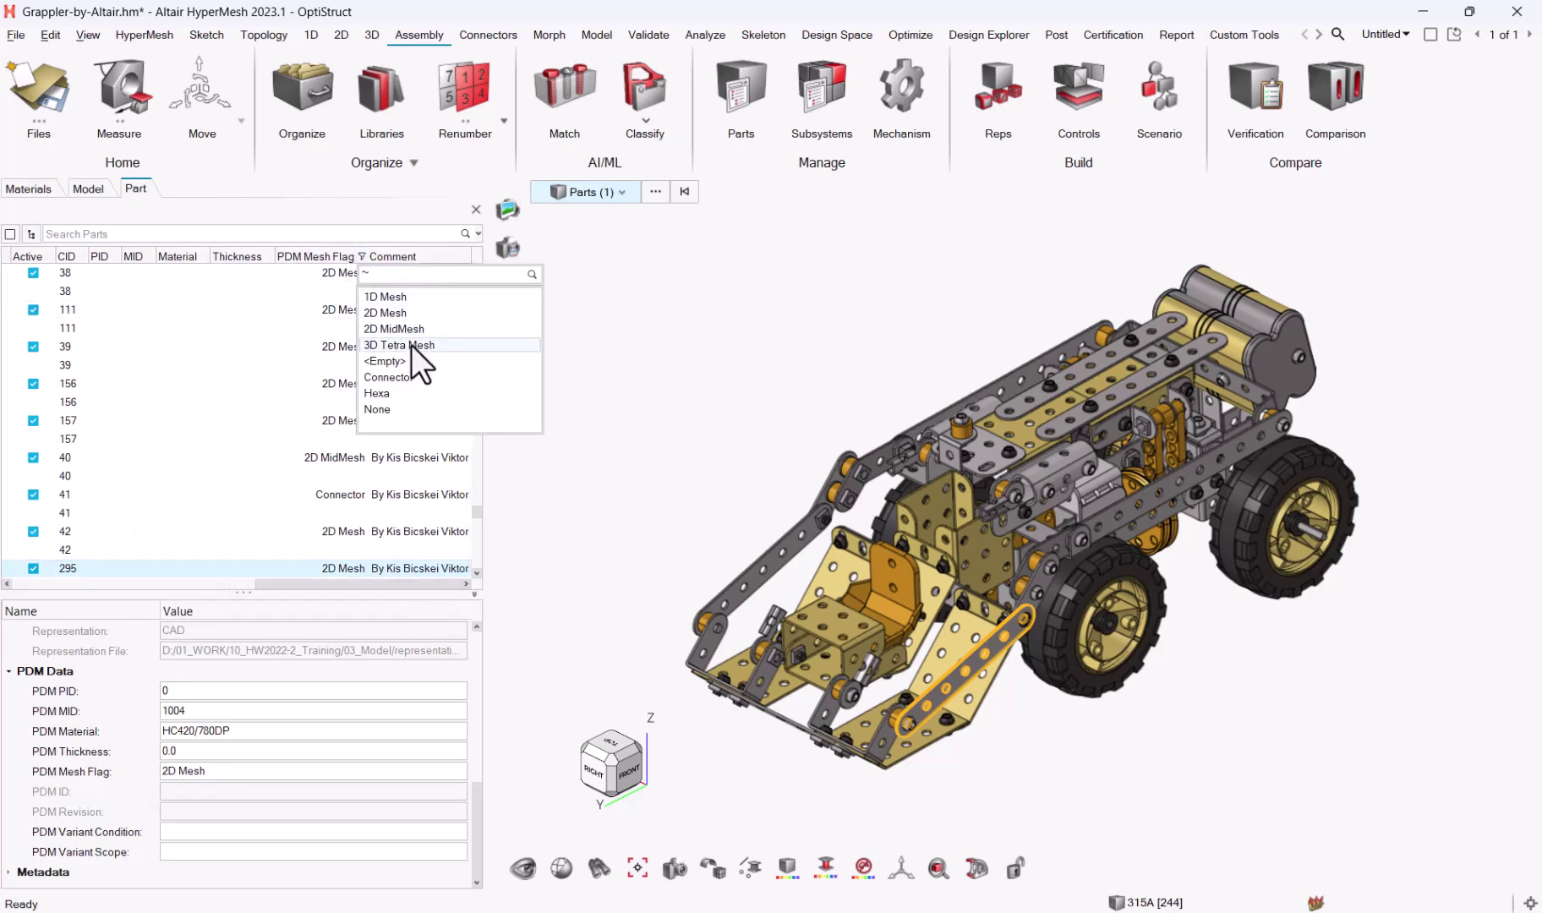
click(397, 393)
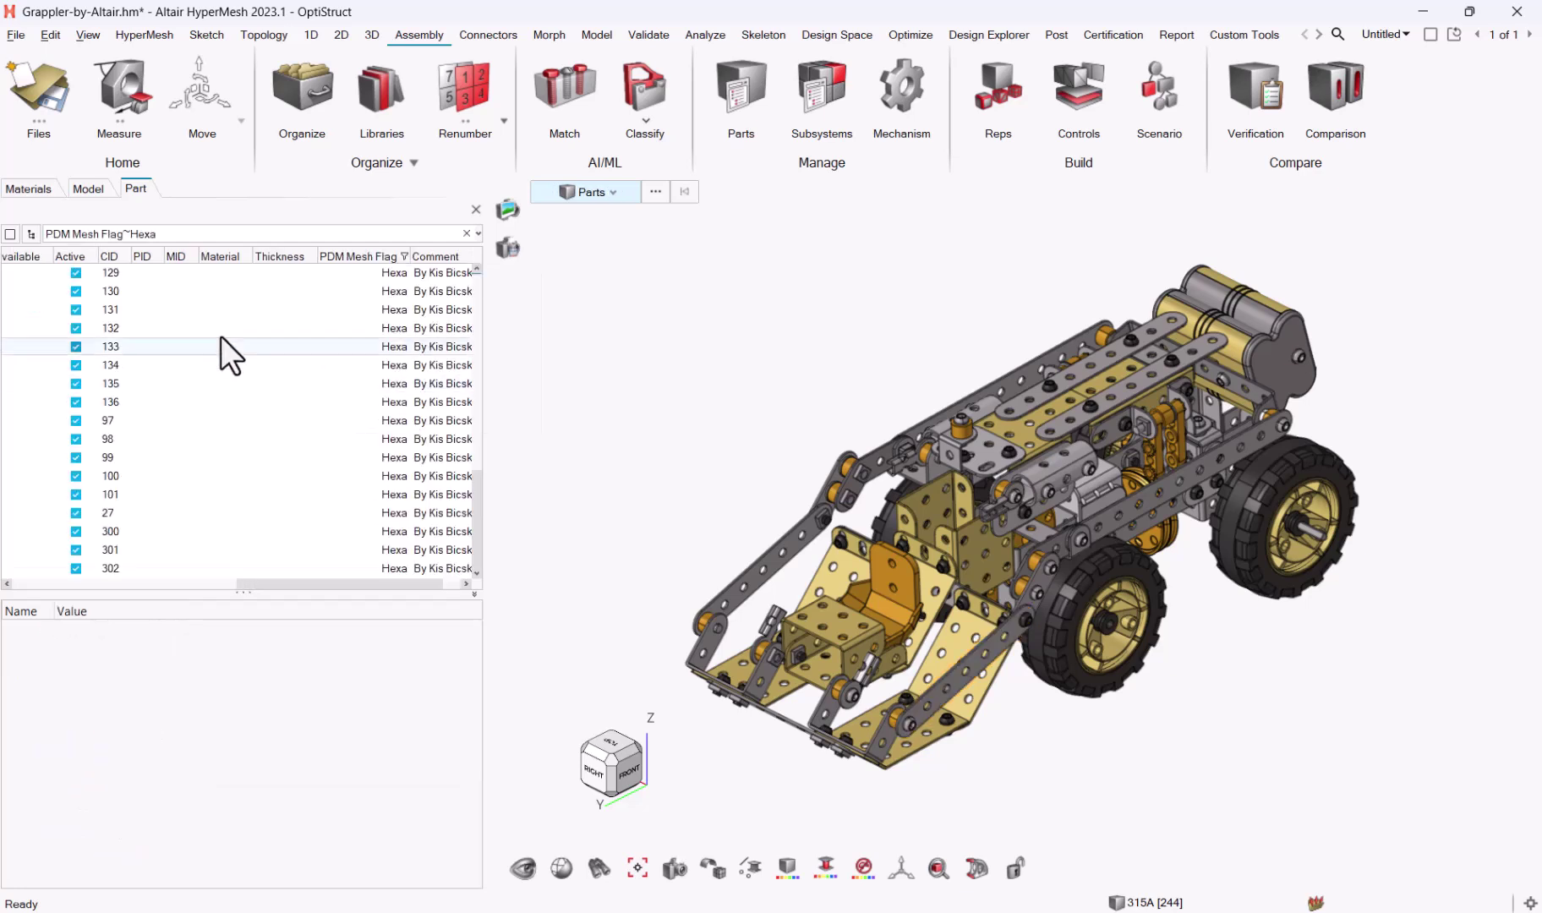
click(116, 364)
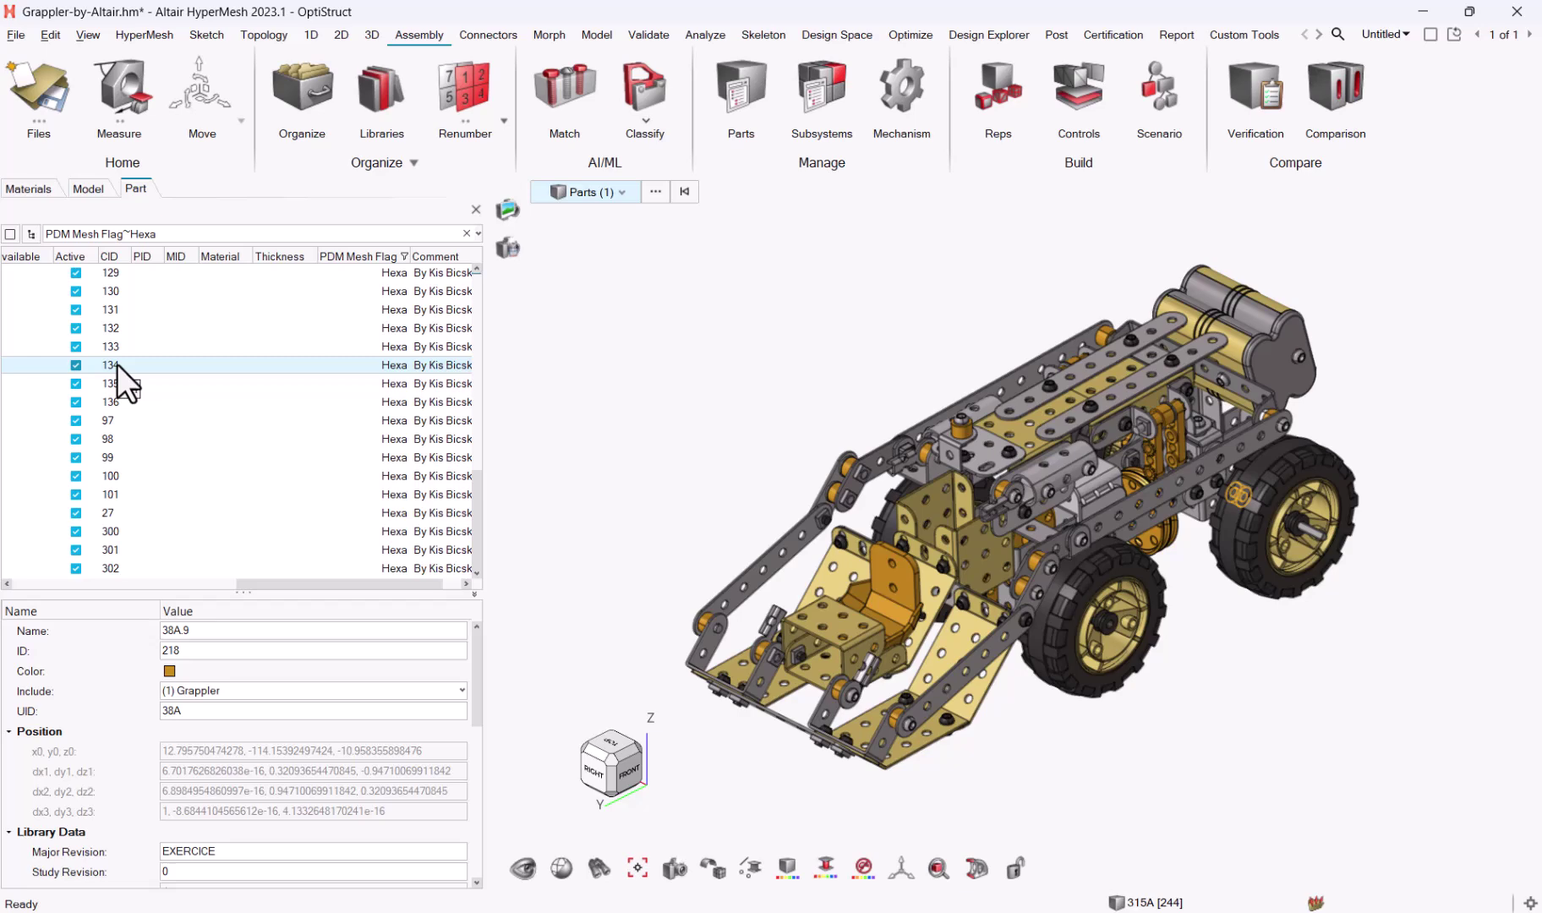
drag(289, 585, 44, 583)
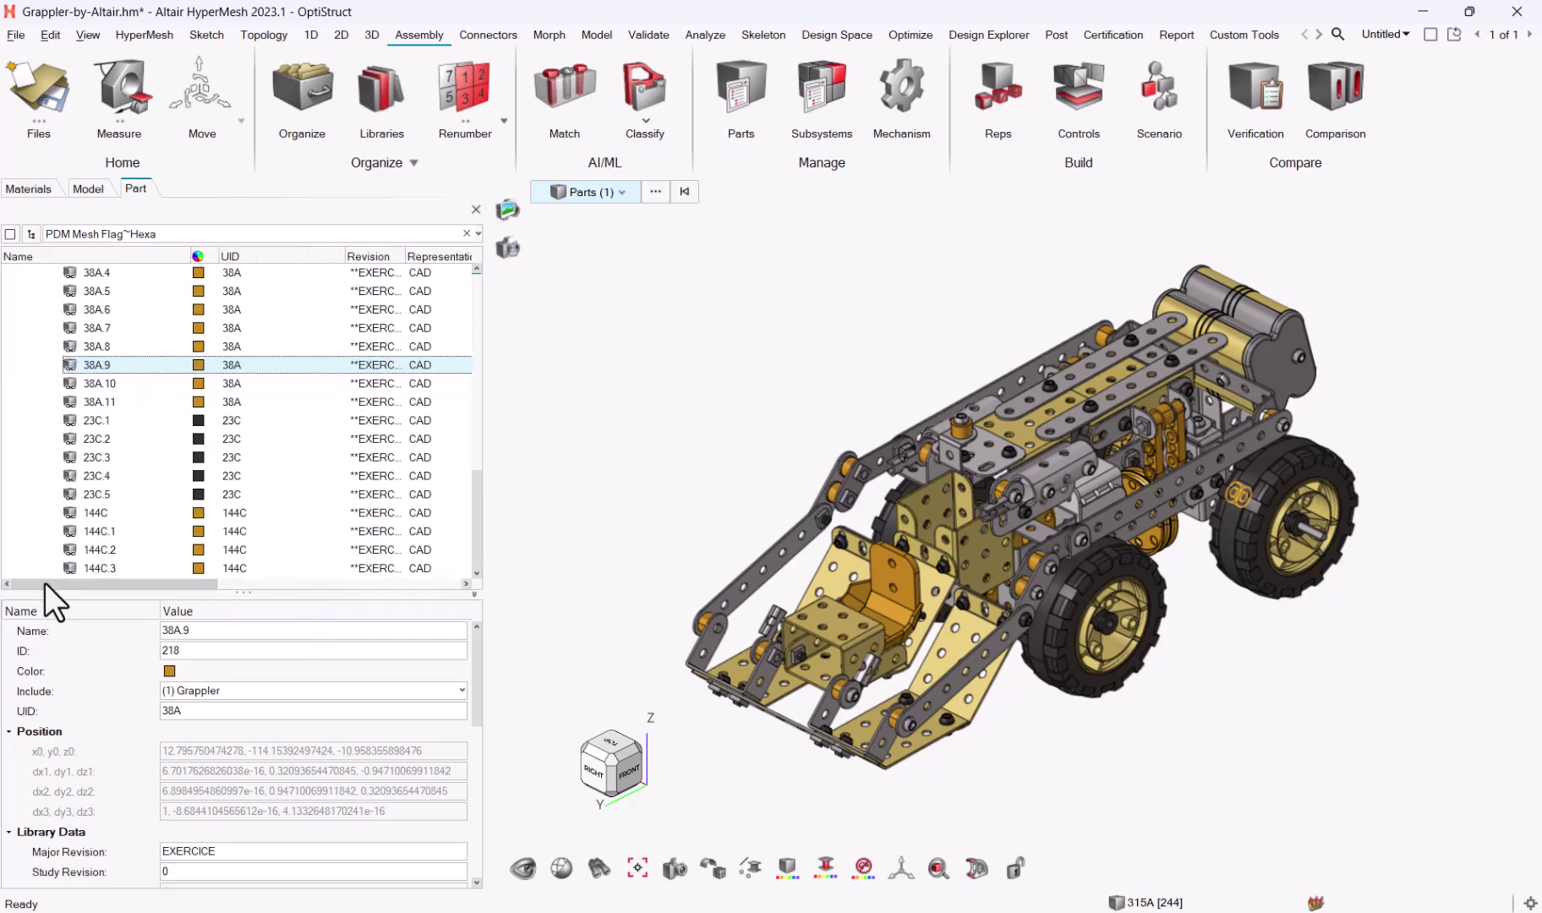
key(ctrl+a)
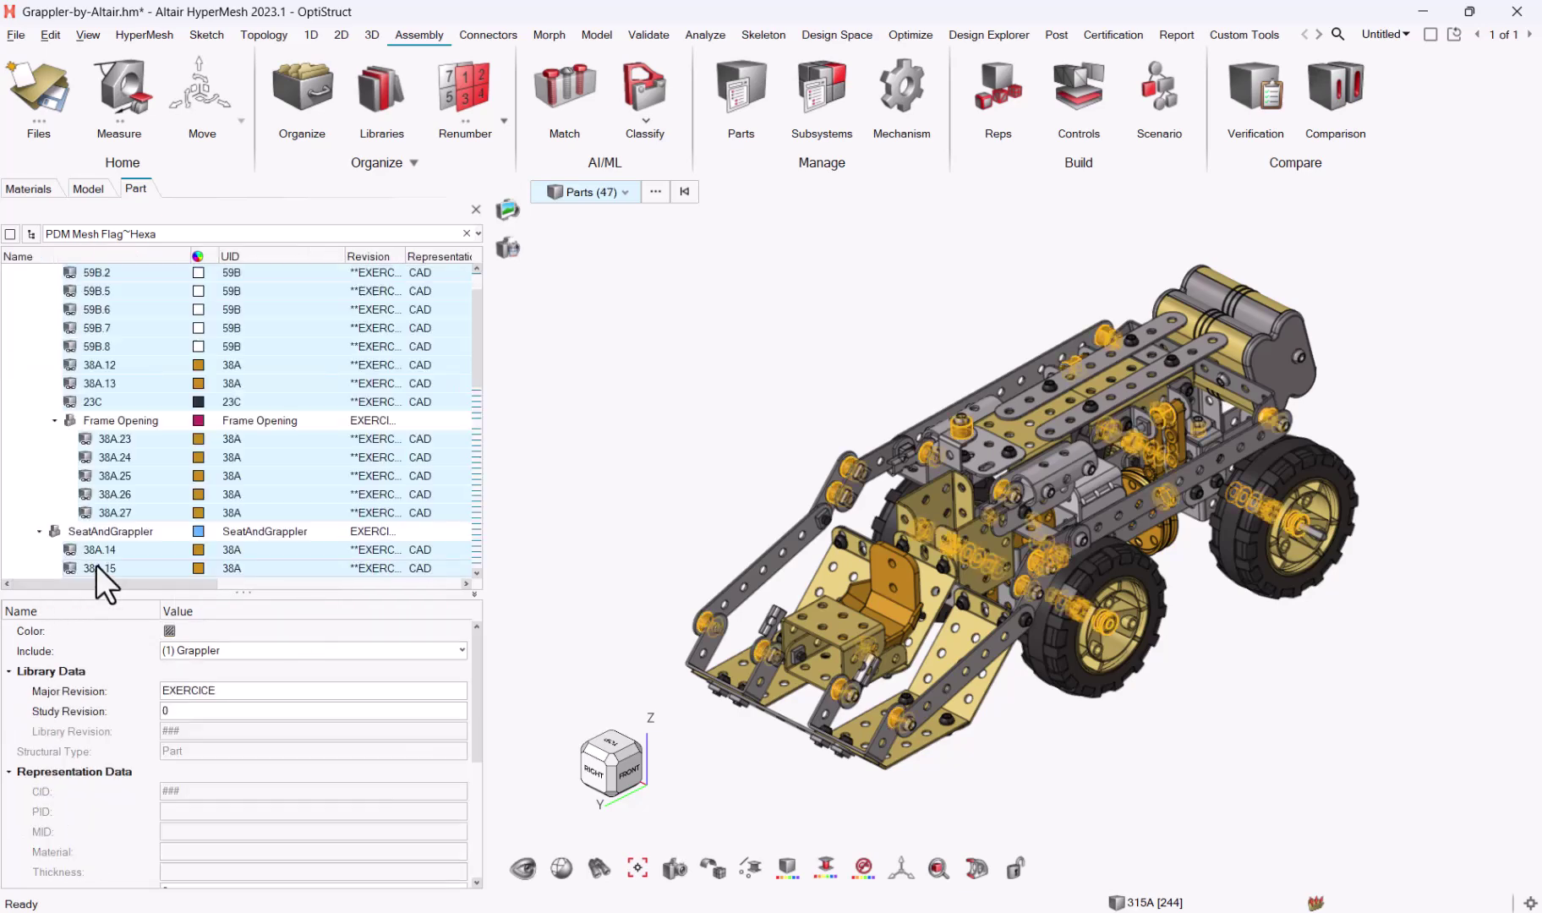
Step: Create the Hexa Thin Solid 2mm representation for the selected parts, with Skip Available and Save to Library enabled
right_click(261, 346)
mouse_move(316, 378)
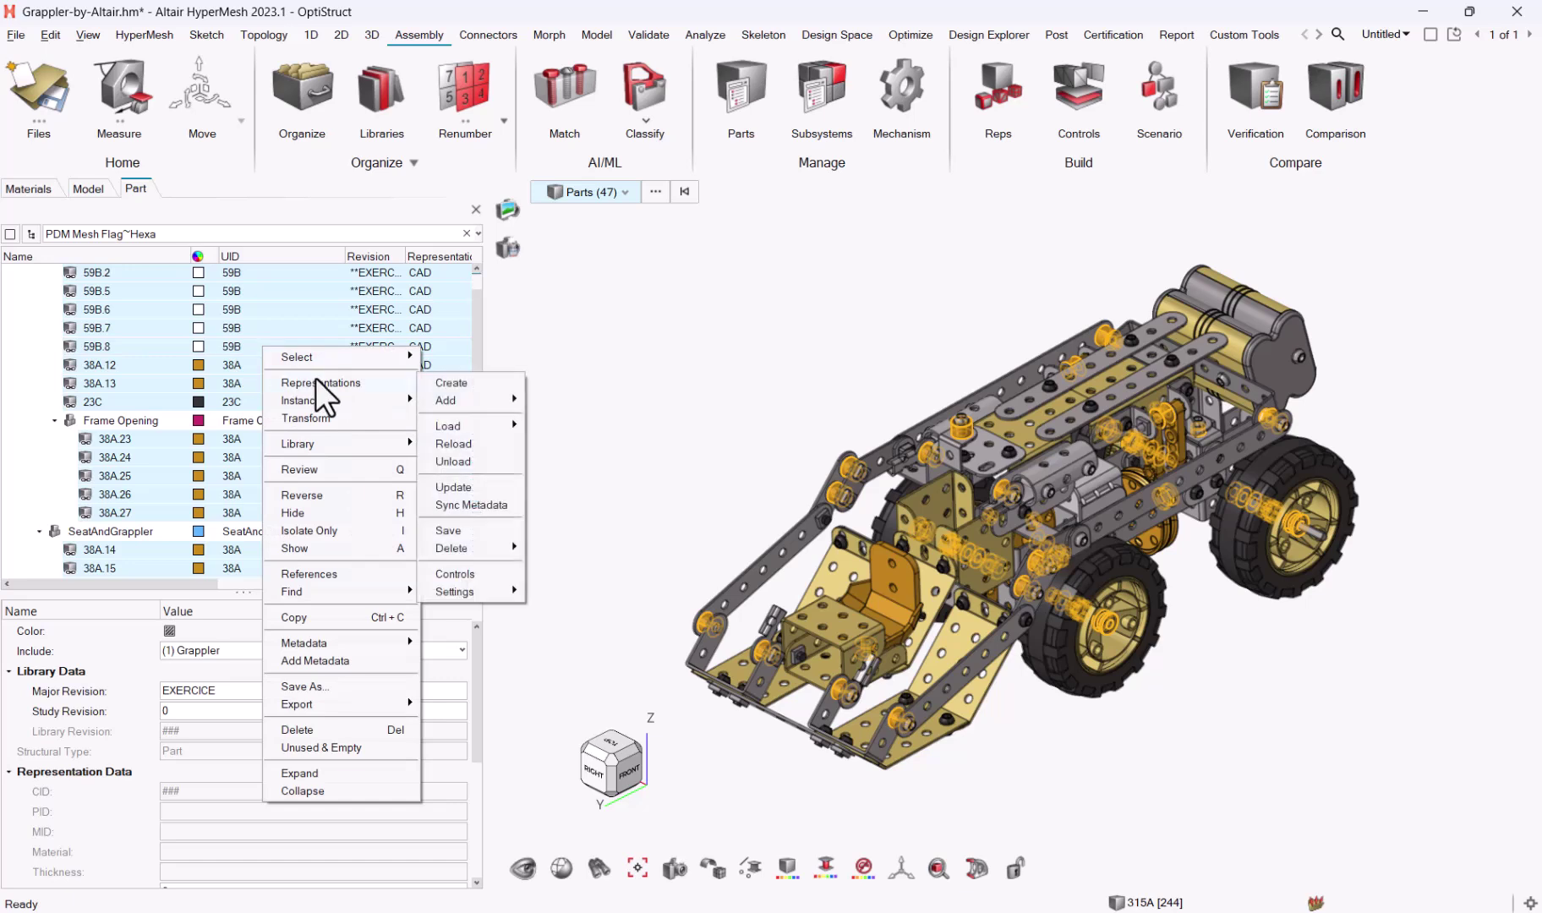
click(477, 382)
scroll(583, 324, down, 3)
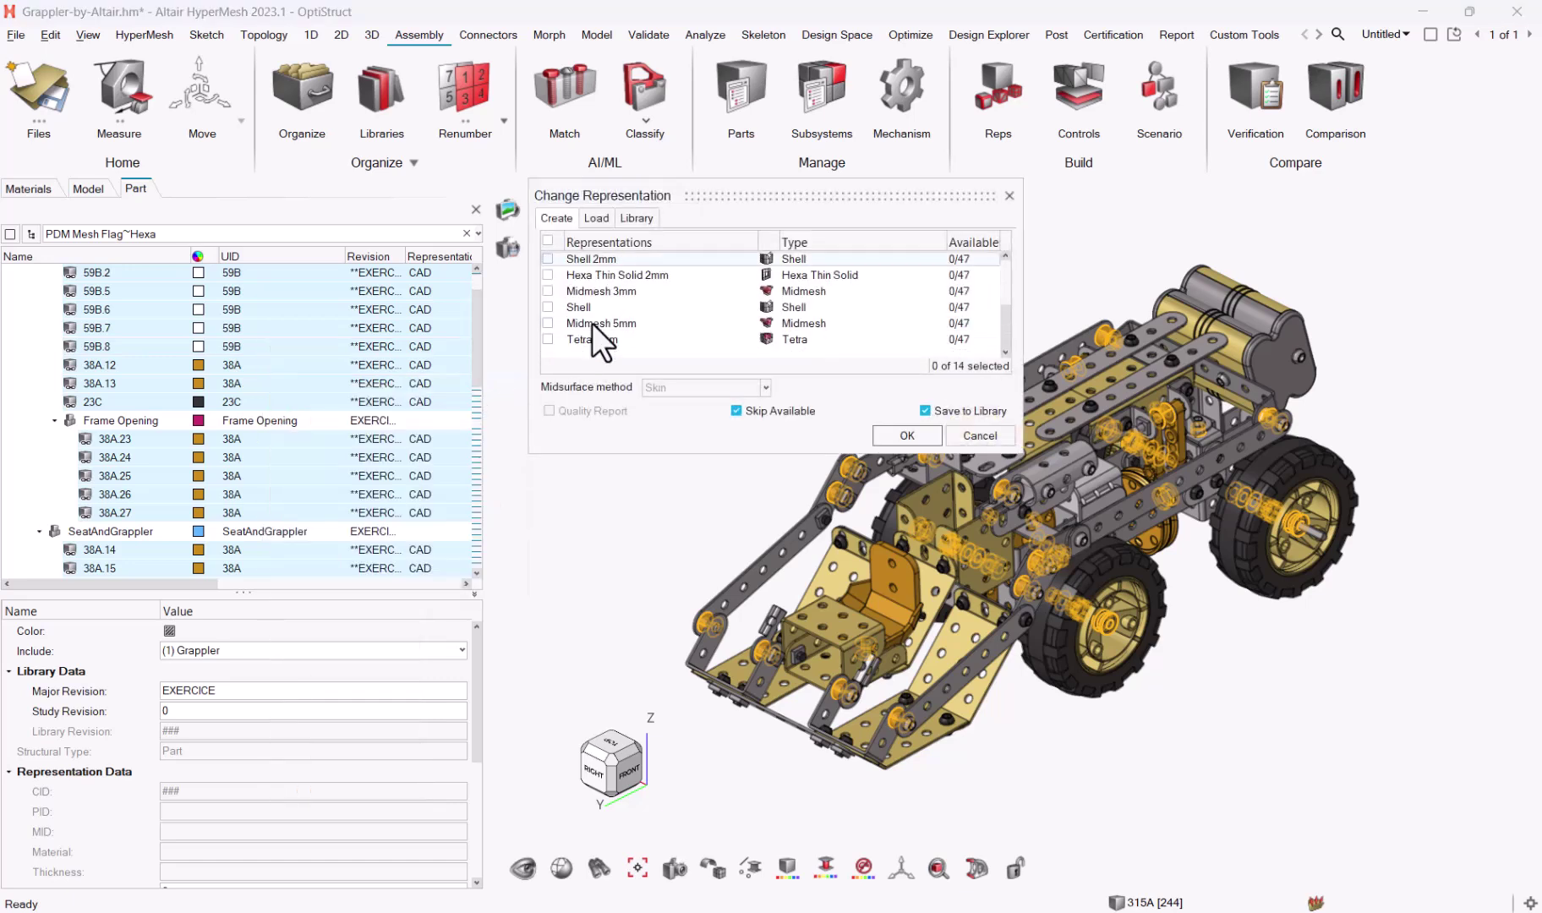
click(548, 275)
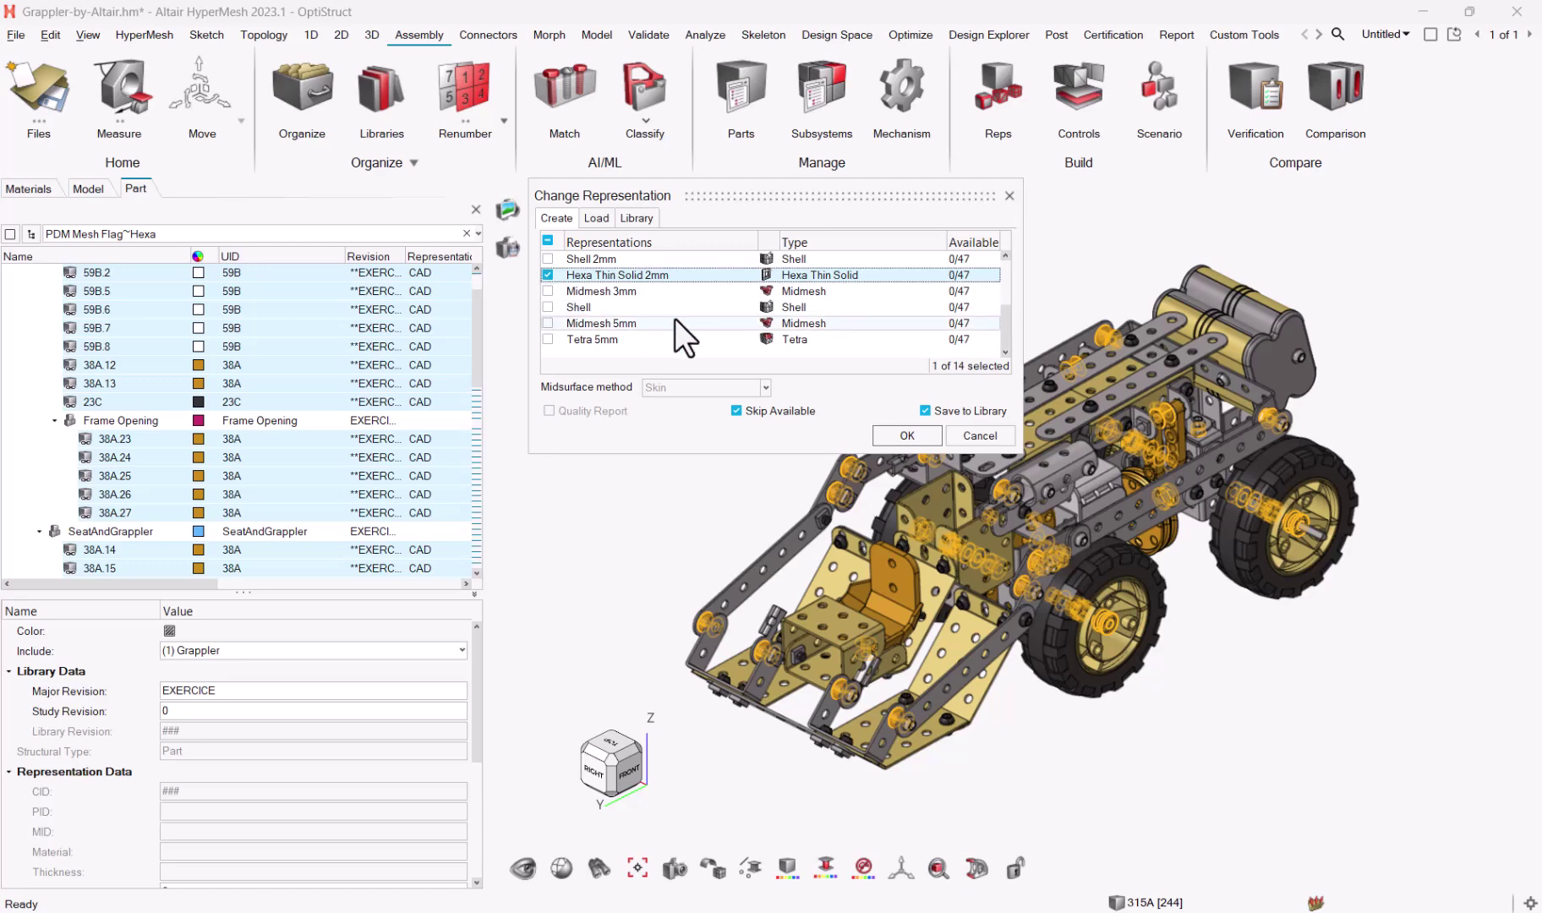
drag(767, 196, 1053, 292)
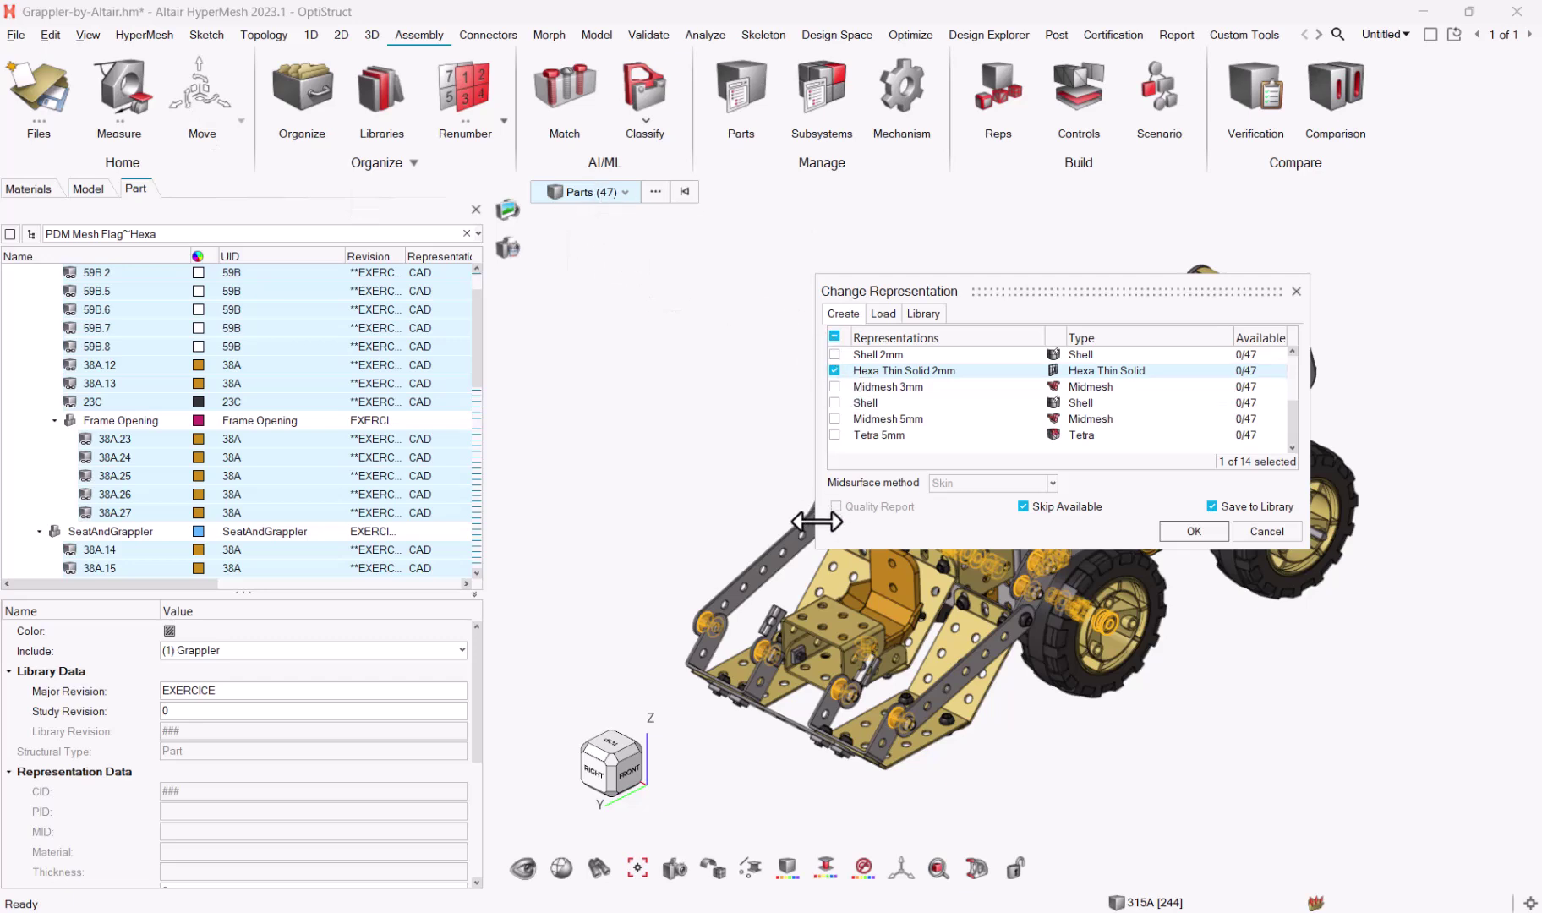
click(1180, 531)
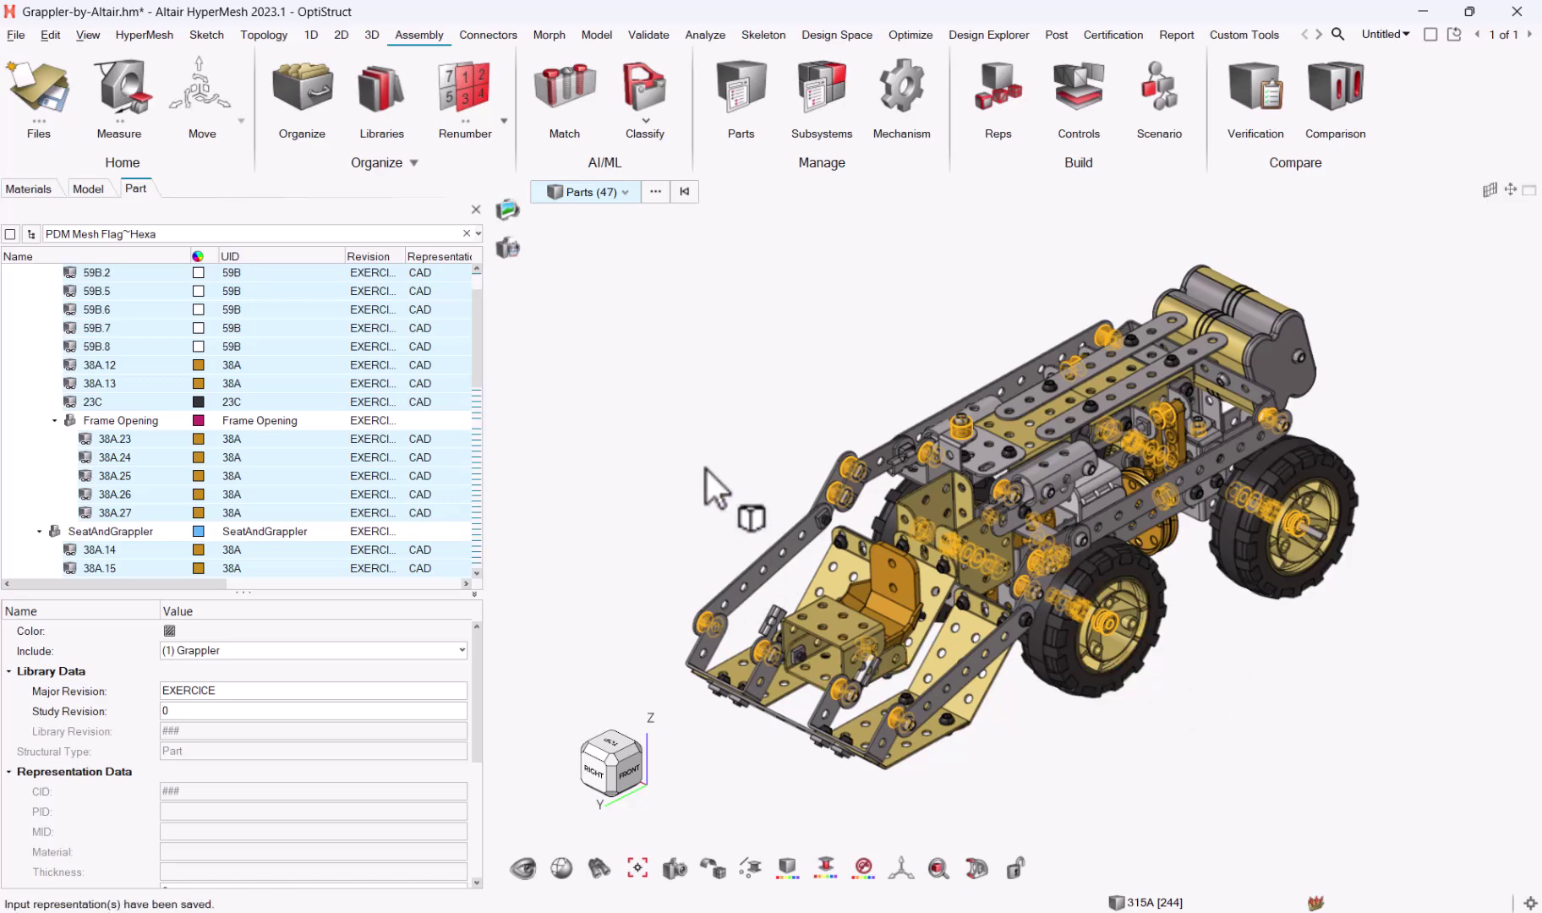
Step: Follow the batch meshing run of the hexa parts and load the new representations into the model
scroll(814, 481, up, 5)
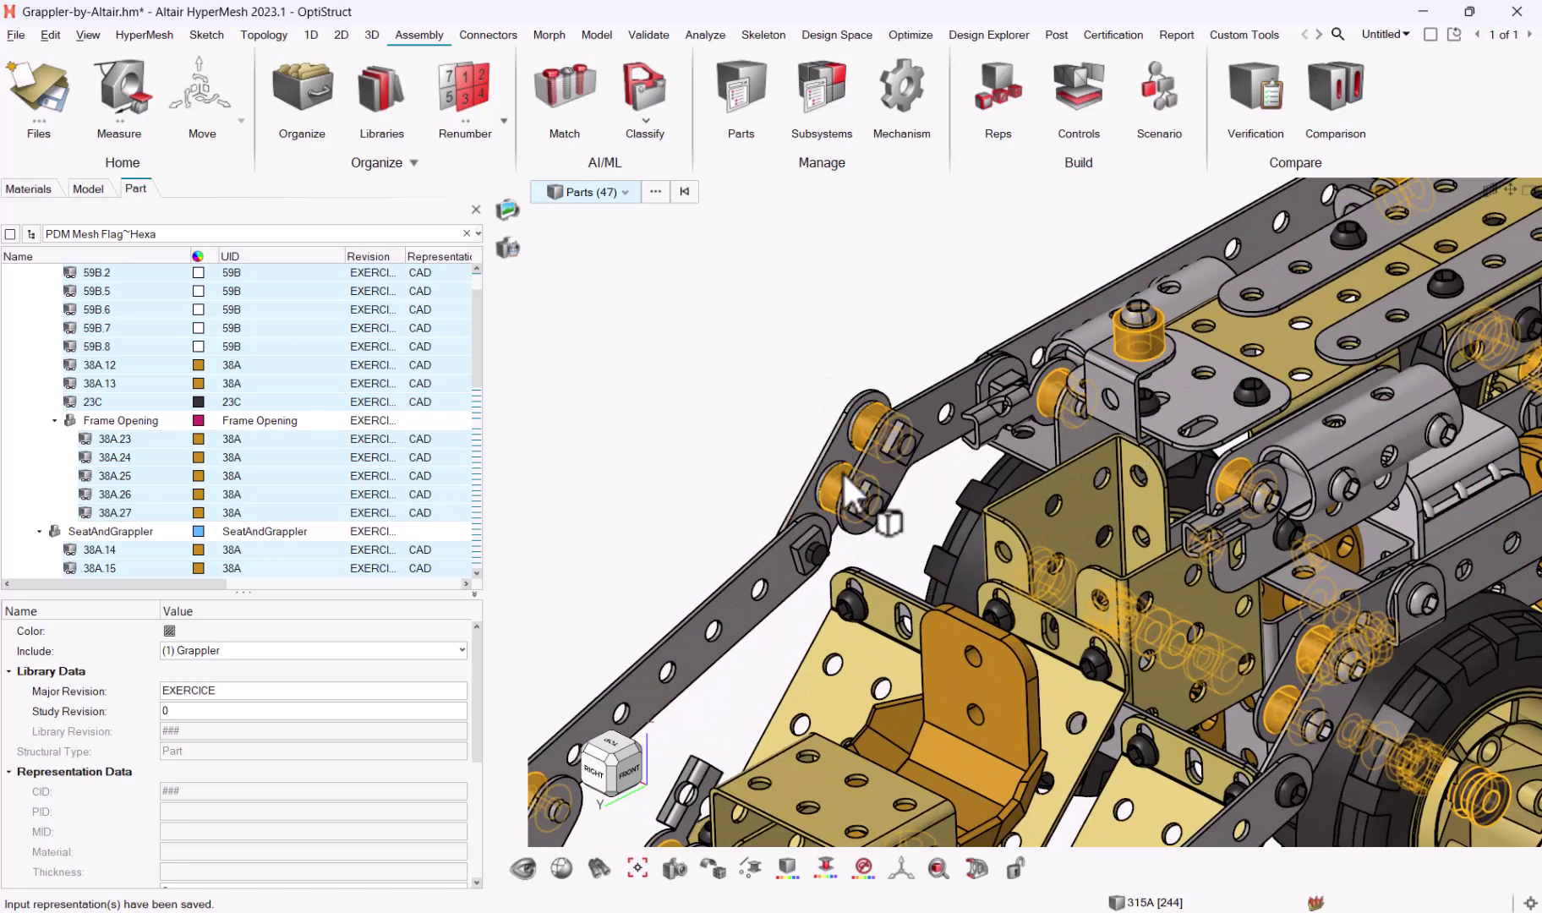
scroll(844, 485, down, 5)
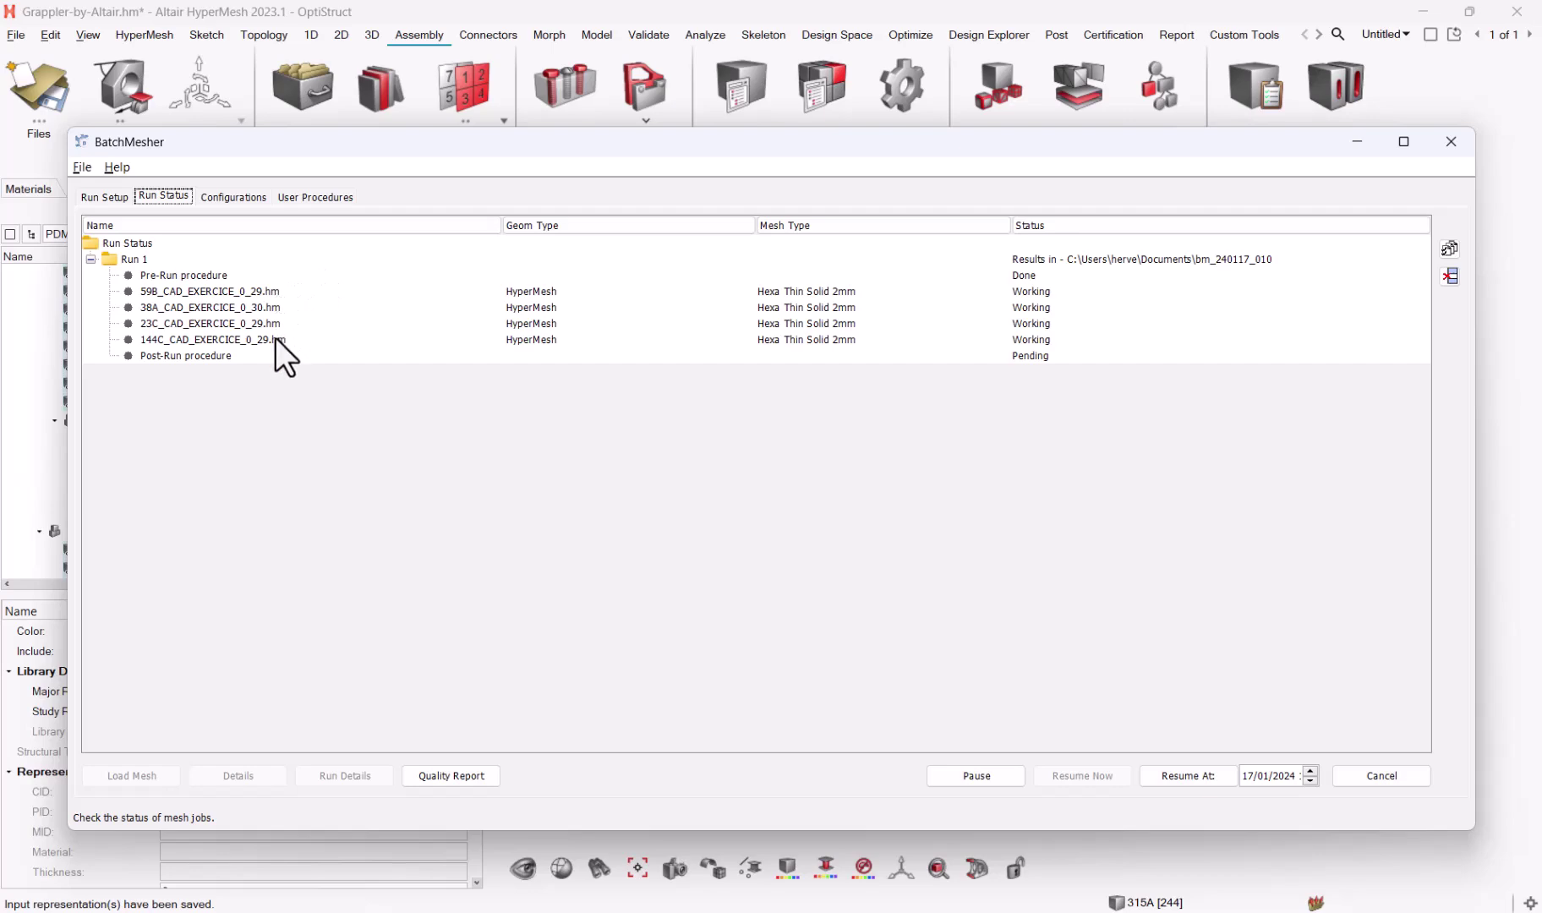
drag(464, 137, 475, 213)
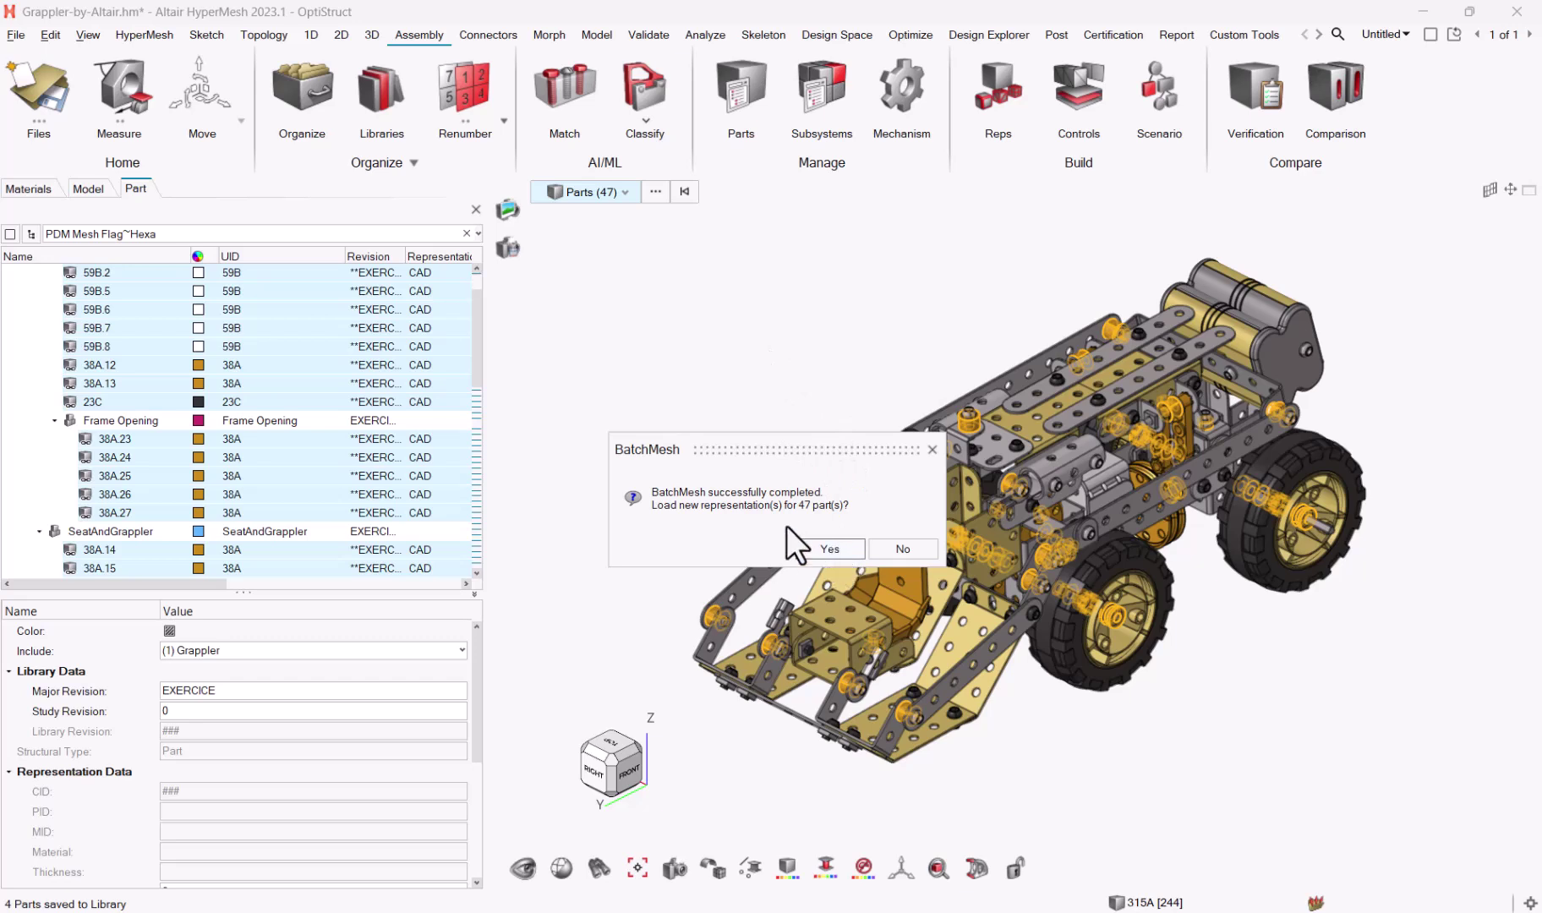
click(817, 553)
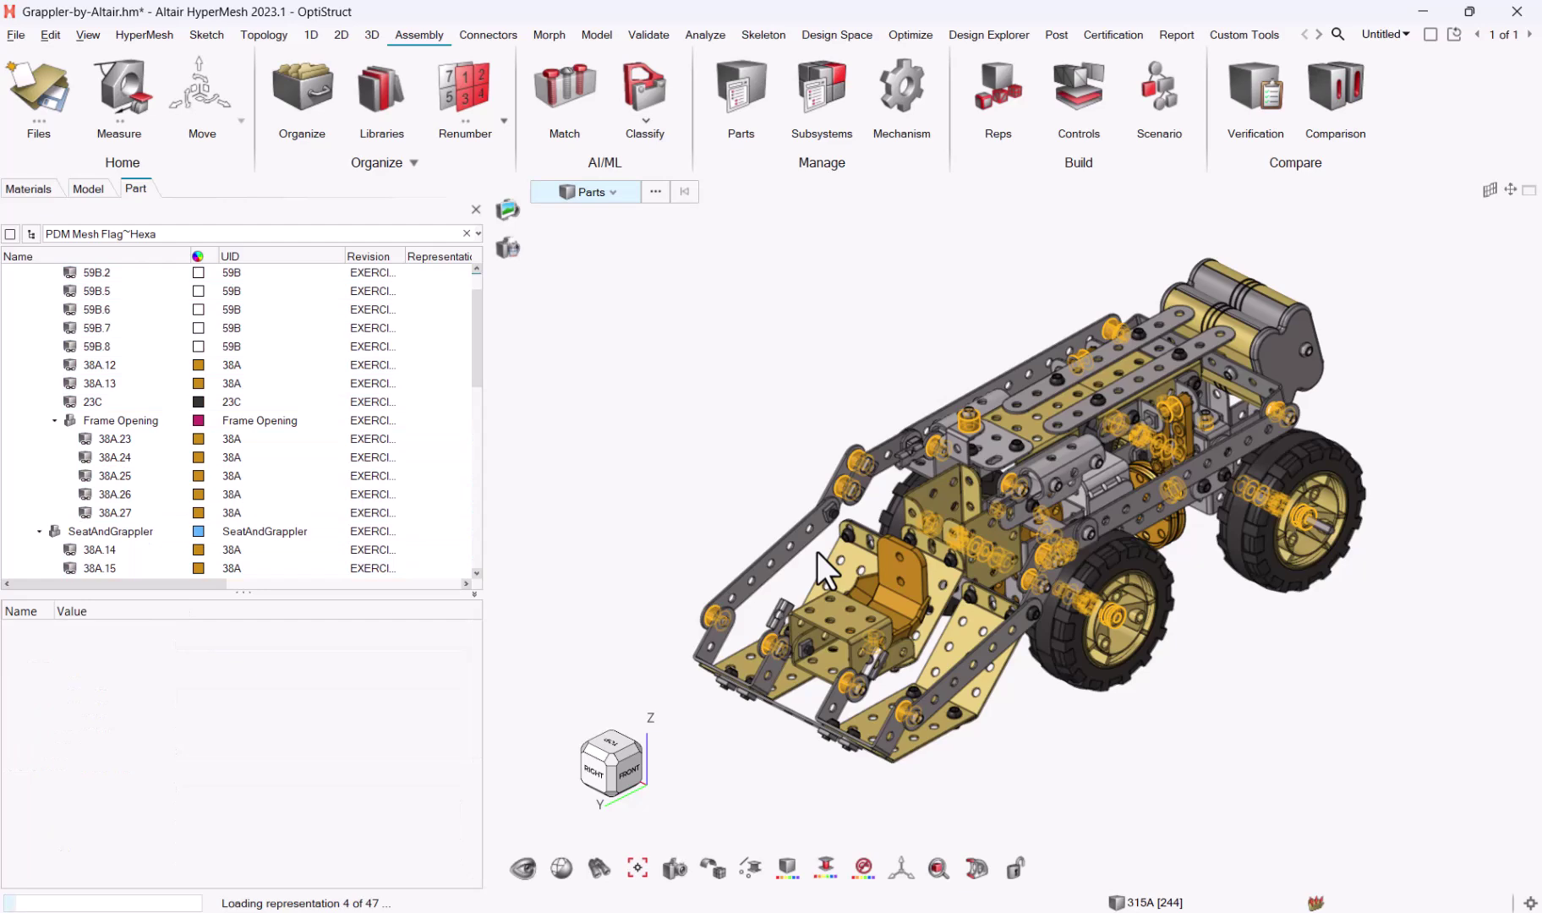
Step: Hide the geometry to inspect only the meshed elements of the hexa parts, and show the geometry again
key(m)
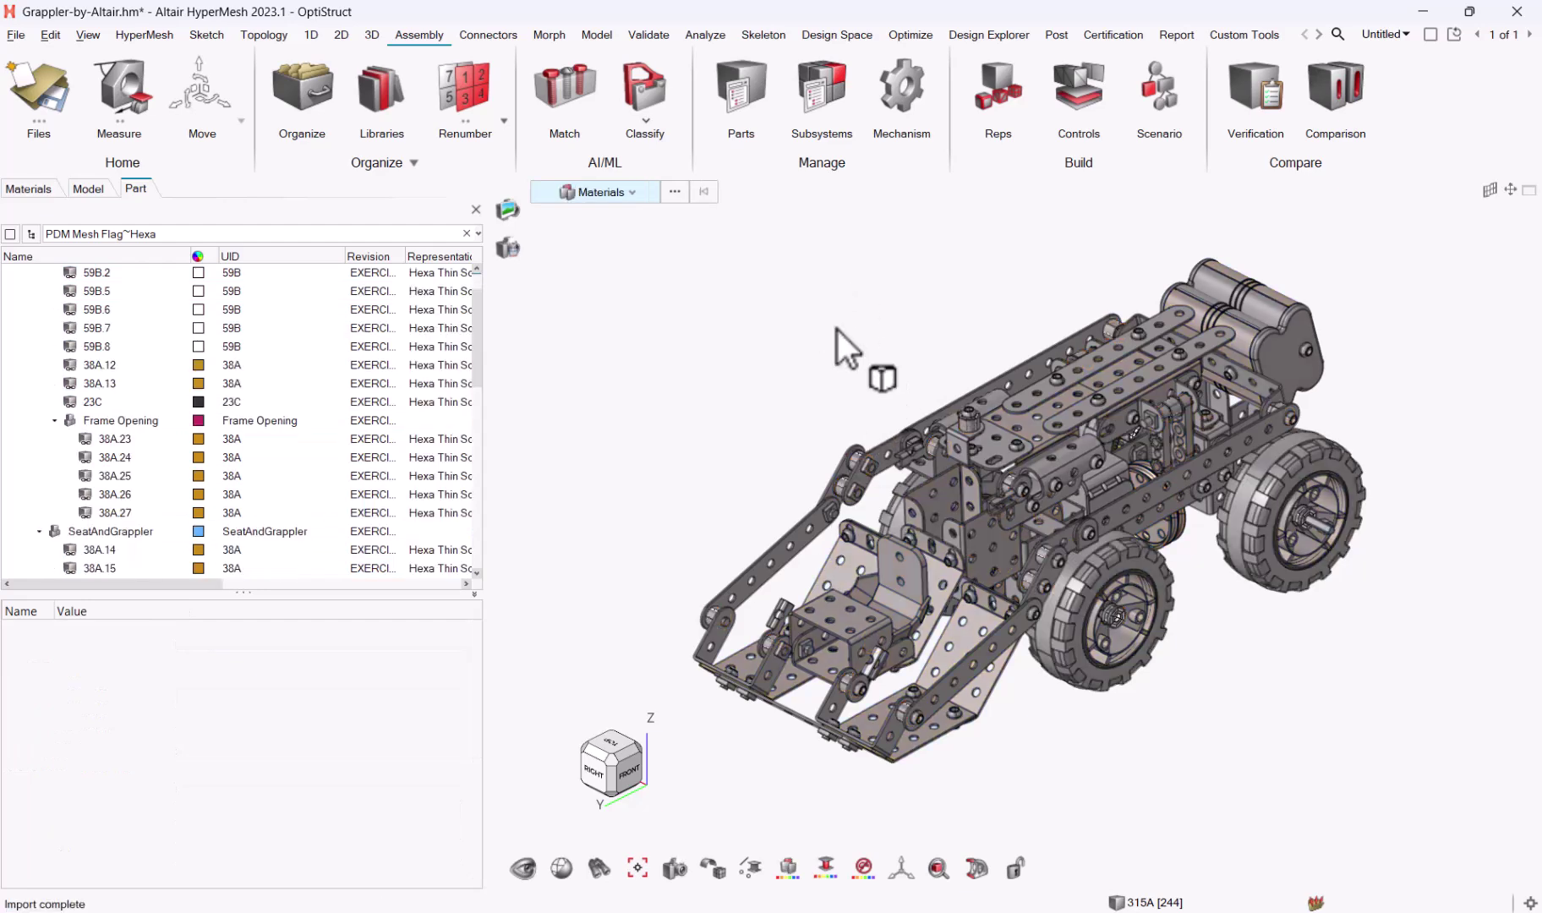
click(535, 865)
click(592, 815)
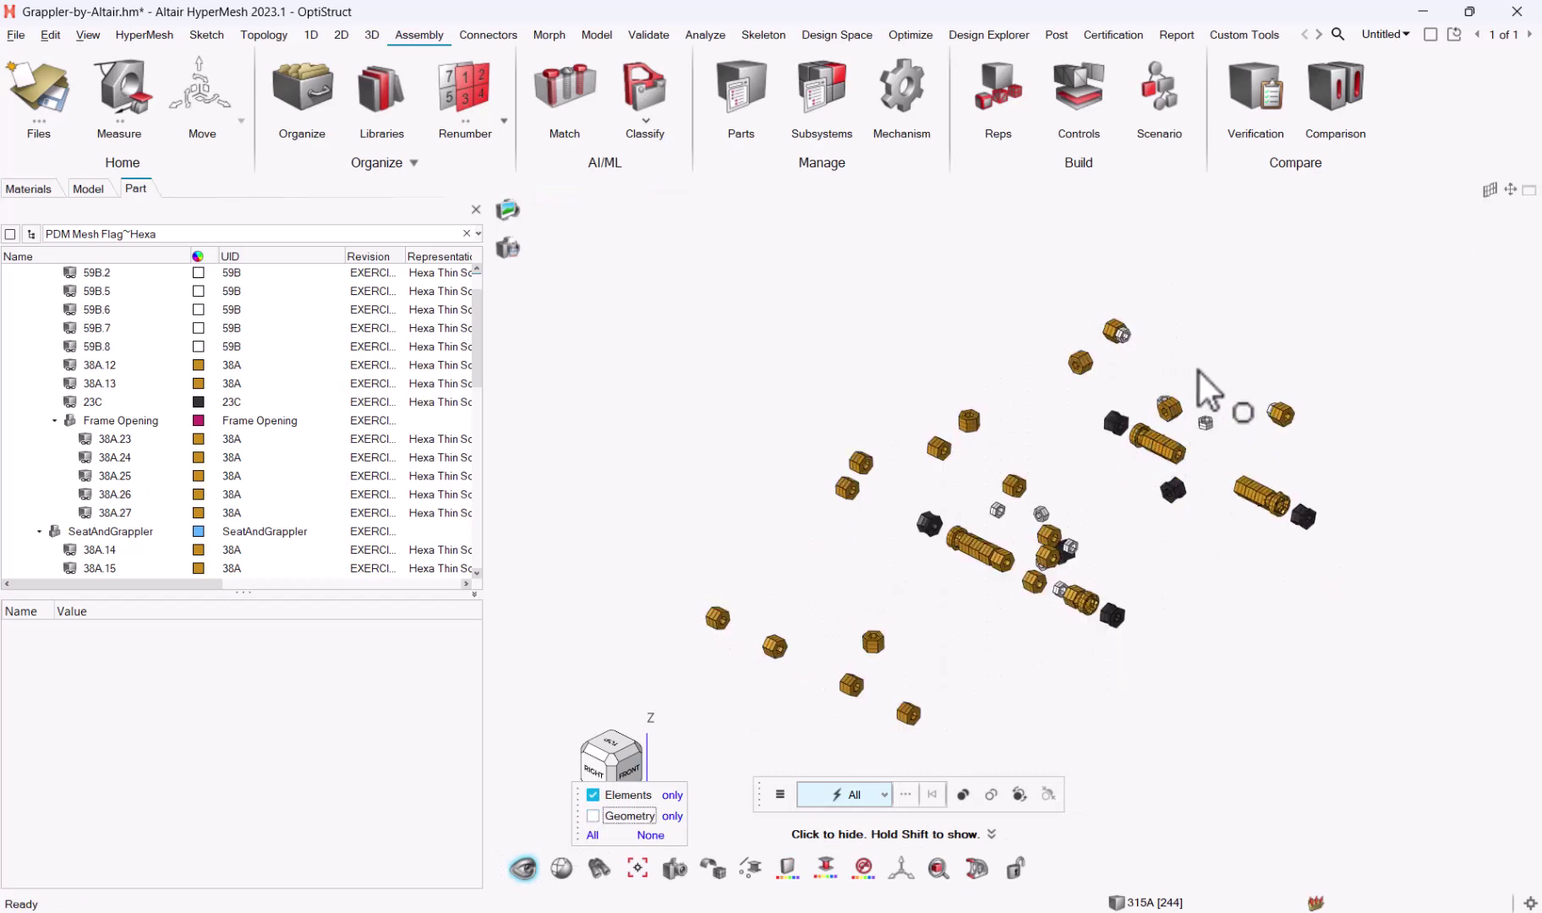
scroll(1293, 532, up, 1)
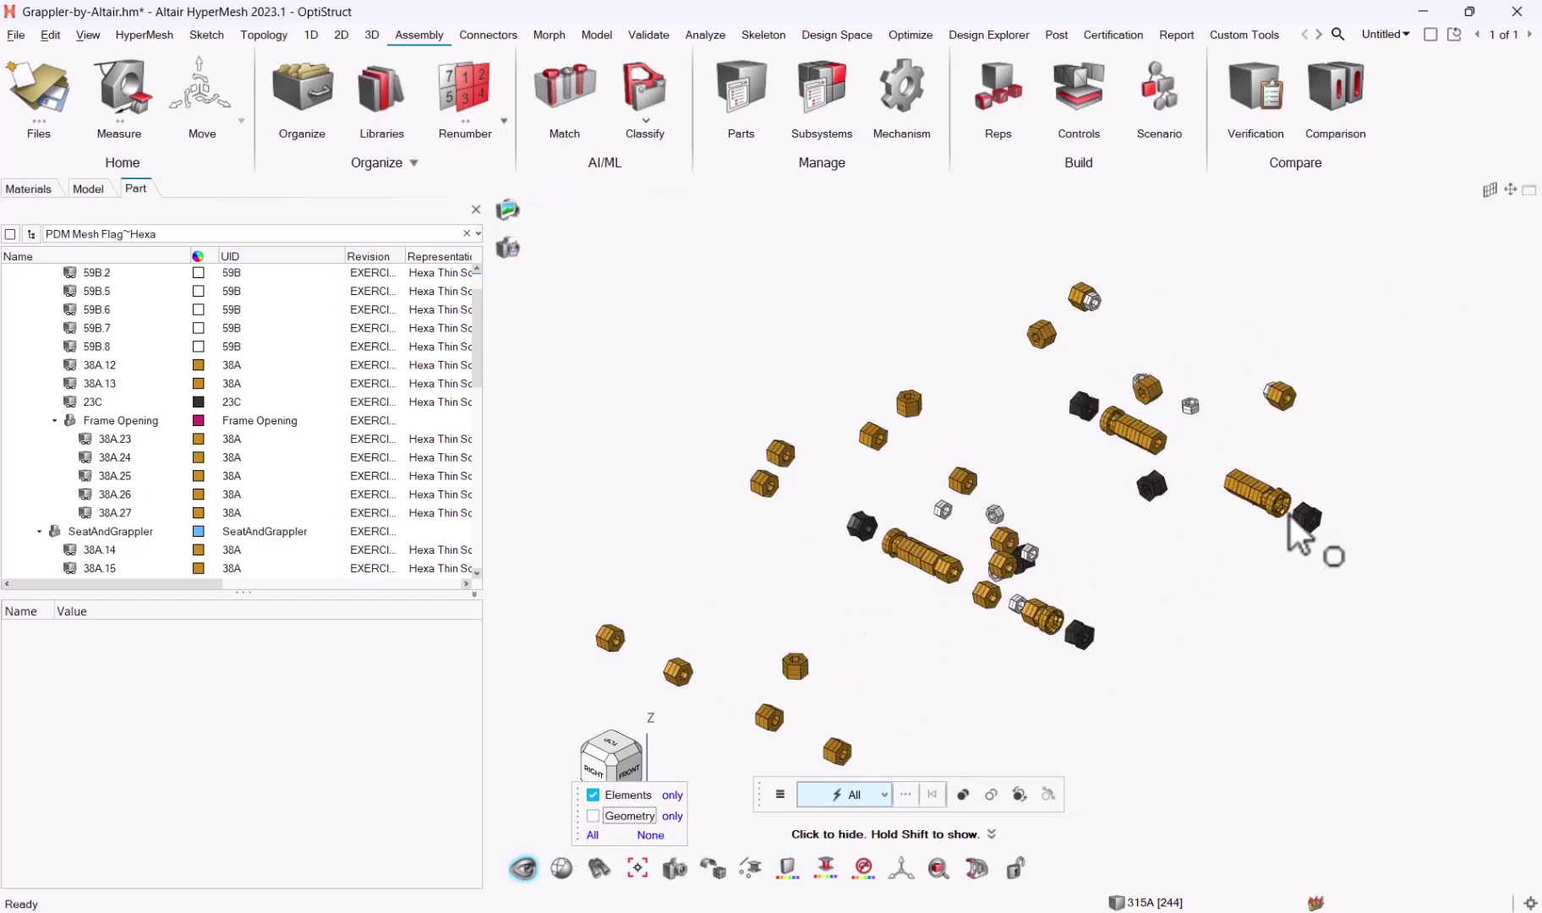
click(593, 815)
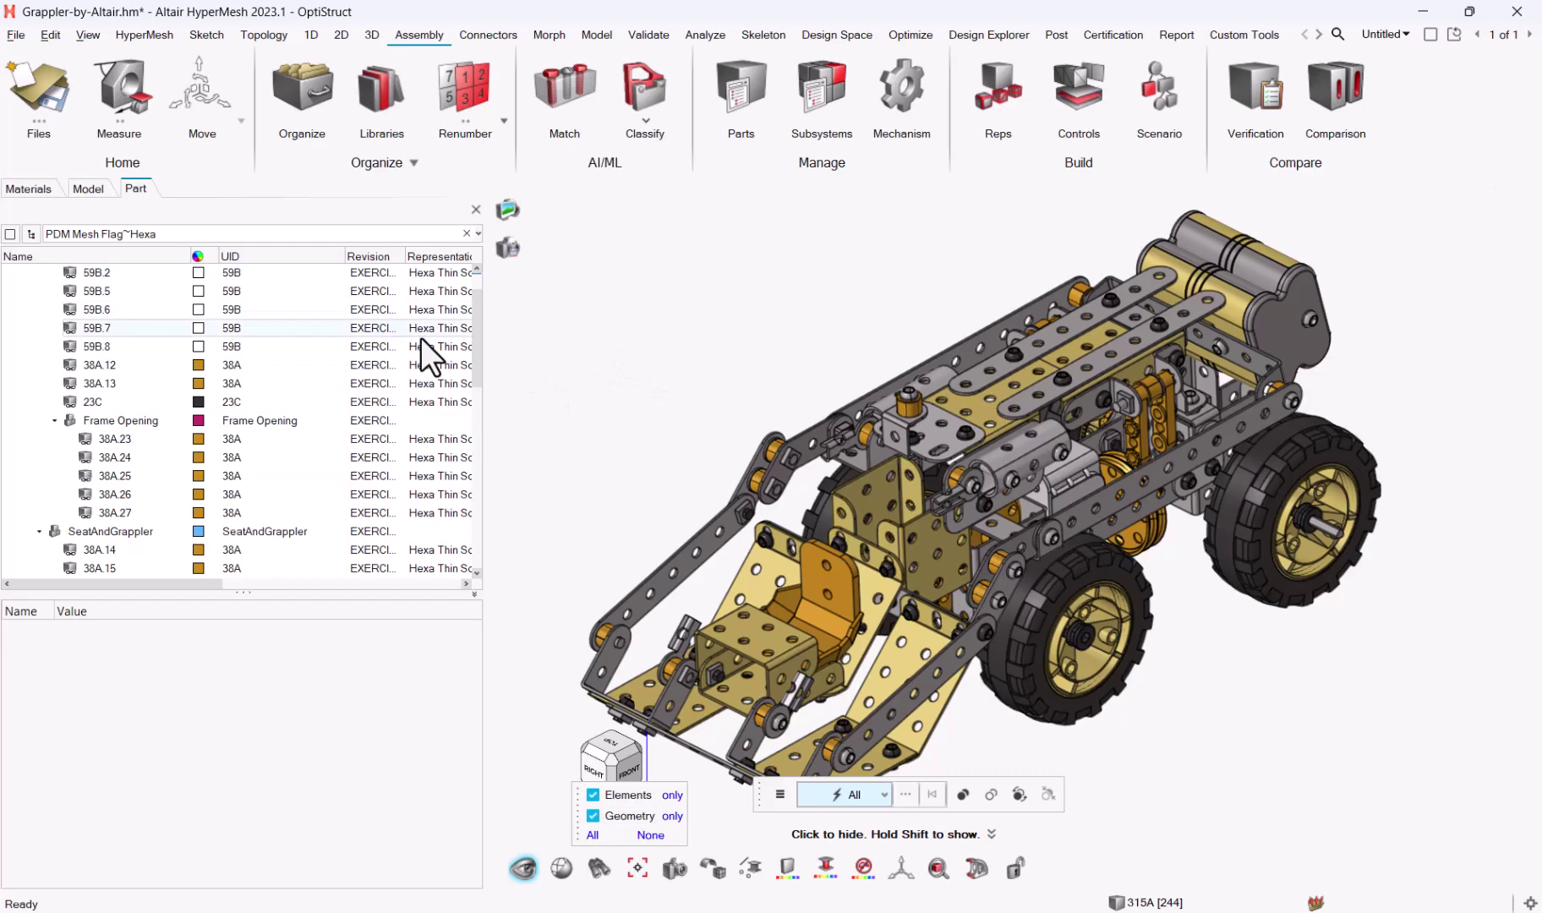
Step: Review the assigned property and material columns of the hexa parts and clear the PDM Mesh Flag filter from the parts search
drag(173, 585, 476, 581)
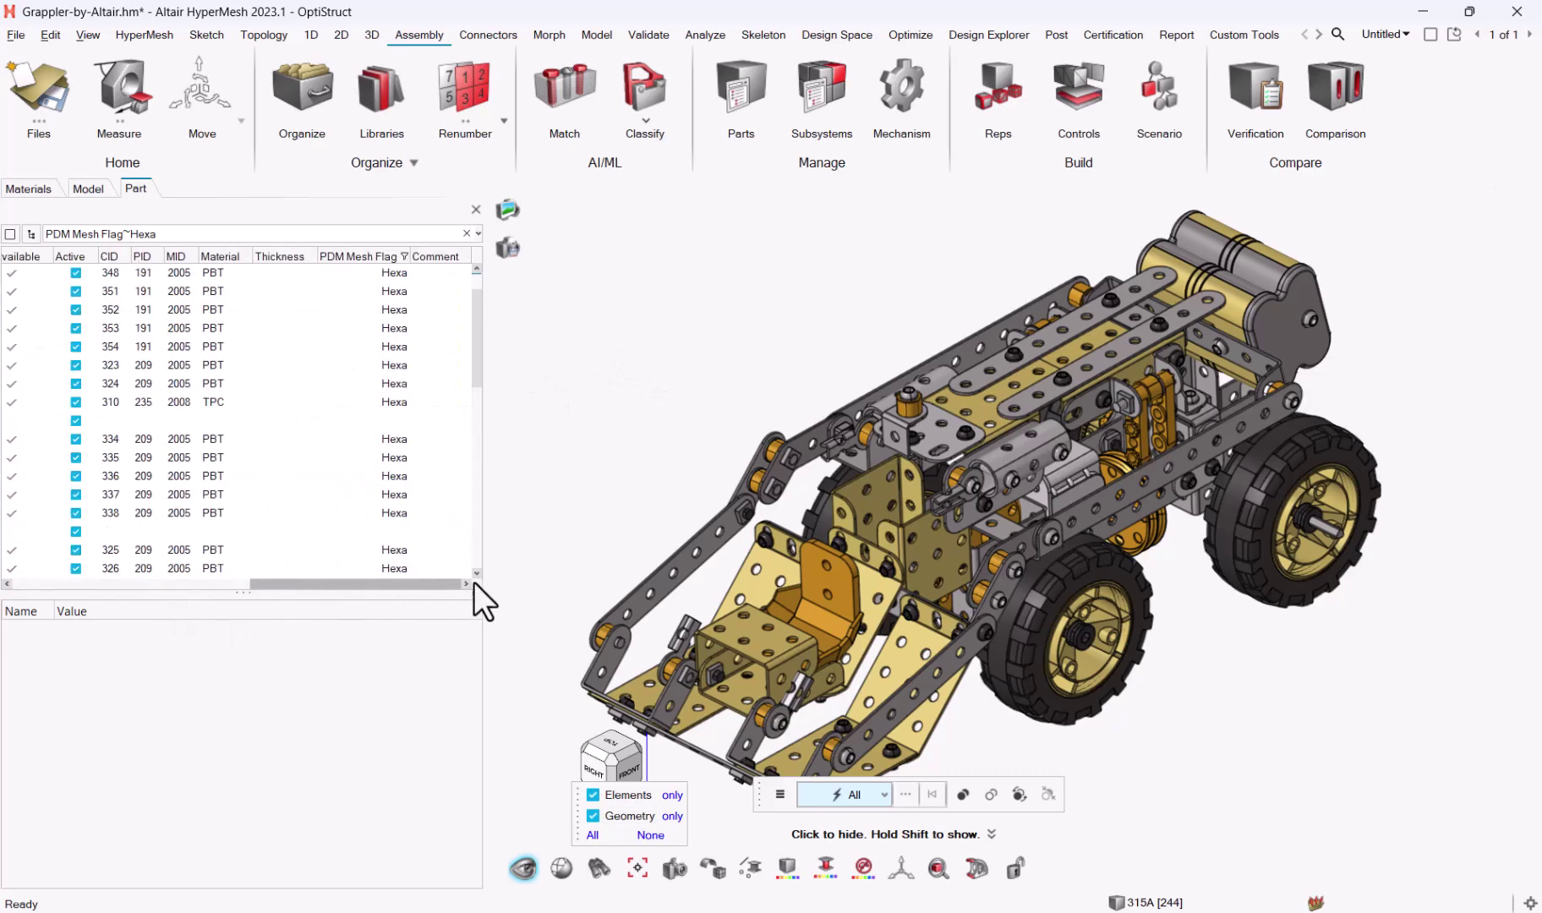
click(351, 236)
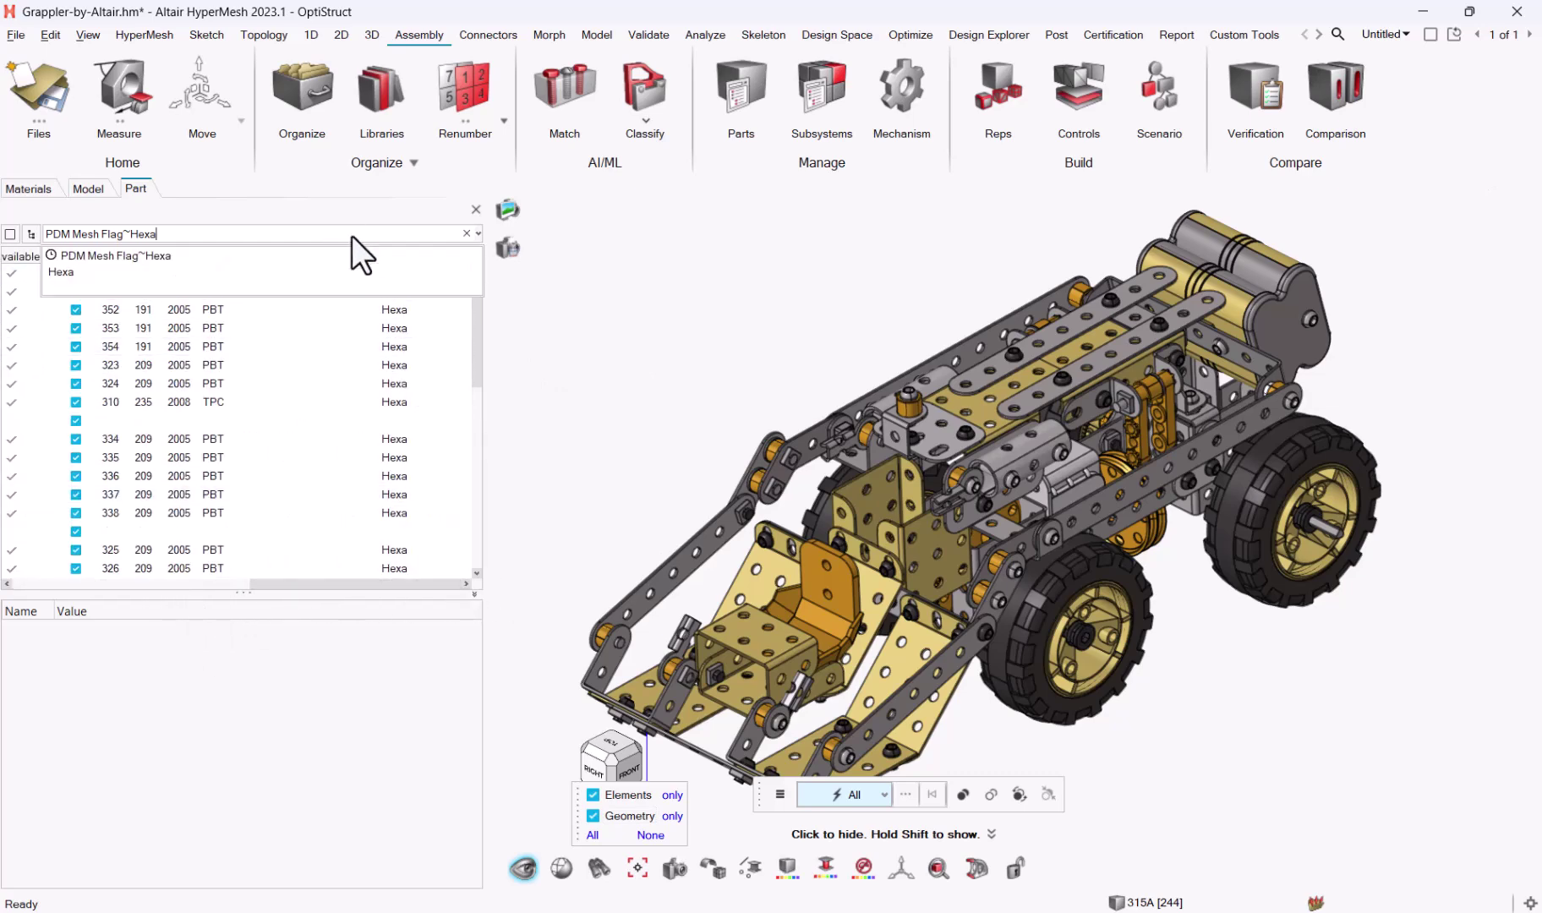
key(BackSpace)
key(BackSpace)
key(BackSpace)
key(BackSpace)
key(BackSpace)
key(BackSpace)
key(BackSpace)
key(BackSpace)
key(BackSpace)
key(BackSpace)
key(BackSpace)
key(BackSpace)
key(BackSpace)
key(BackSpace)
key(BackSpace)
key(BackSpace)
key(BackSpace)
key(BackSpace)
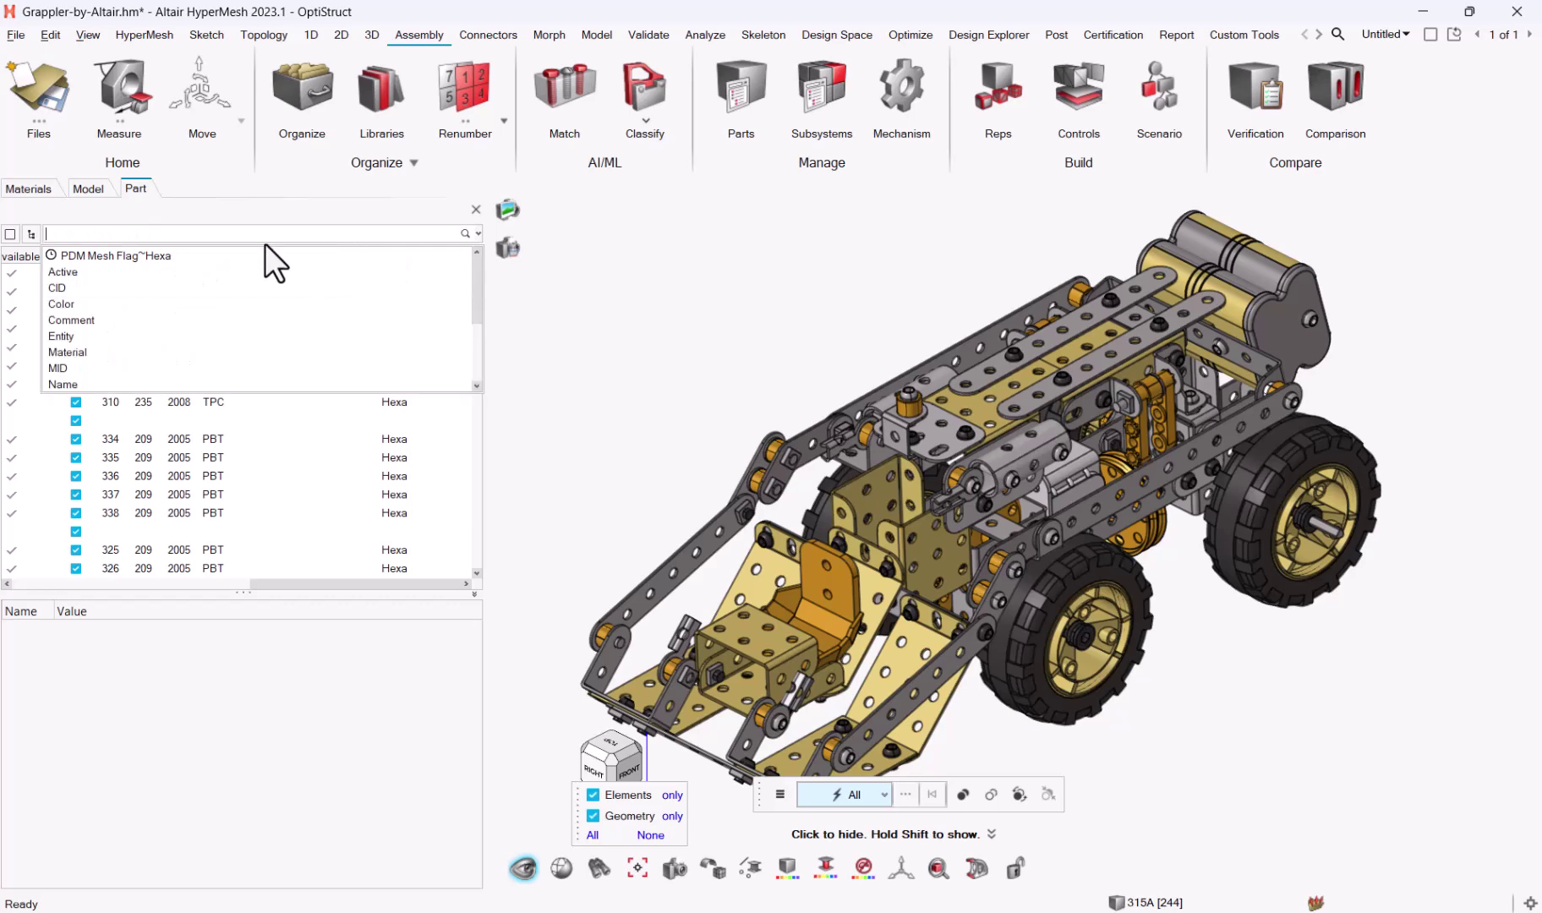
click(329, 202)
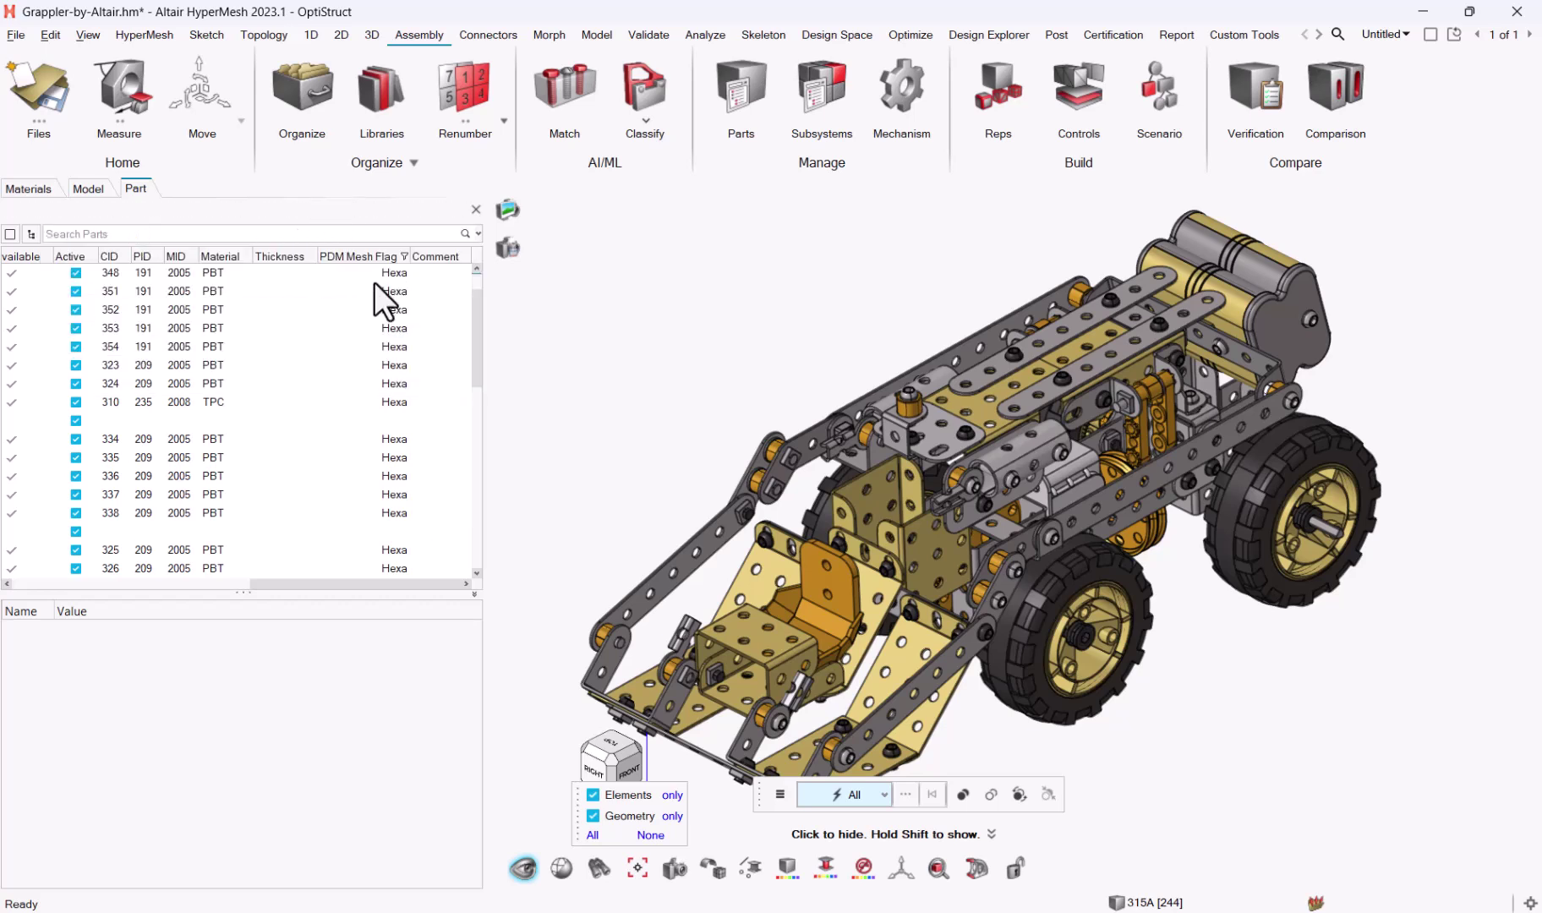
Step: Filter the parts by the 3D Tetra Mesh PDM mesh flag and select all the filtered parts
click(403, 257)
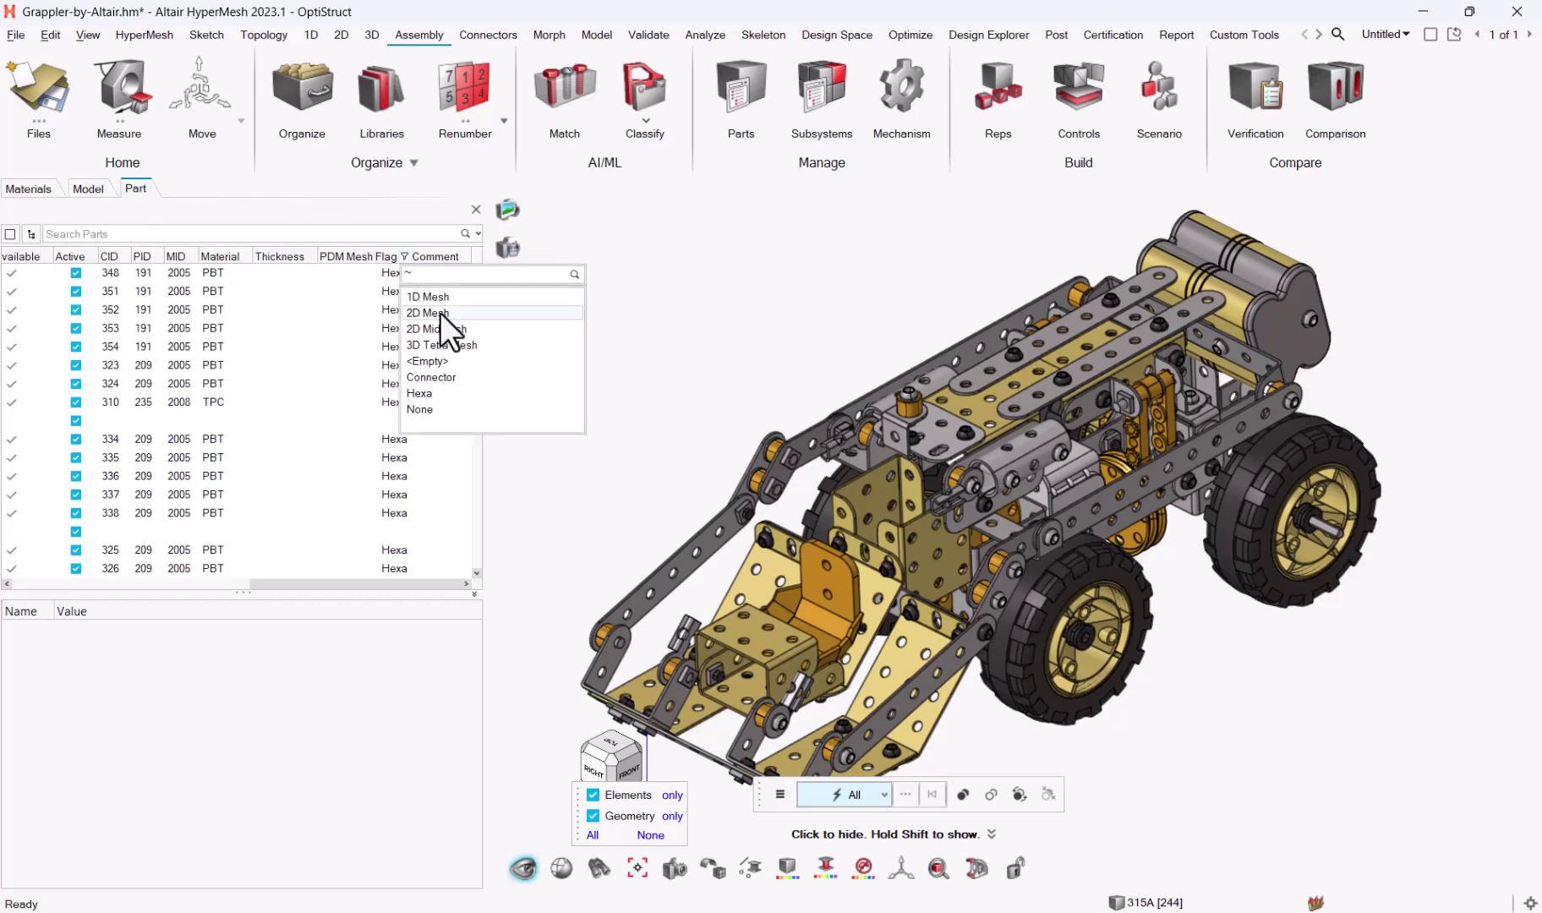
click(453, 345)
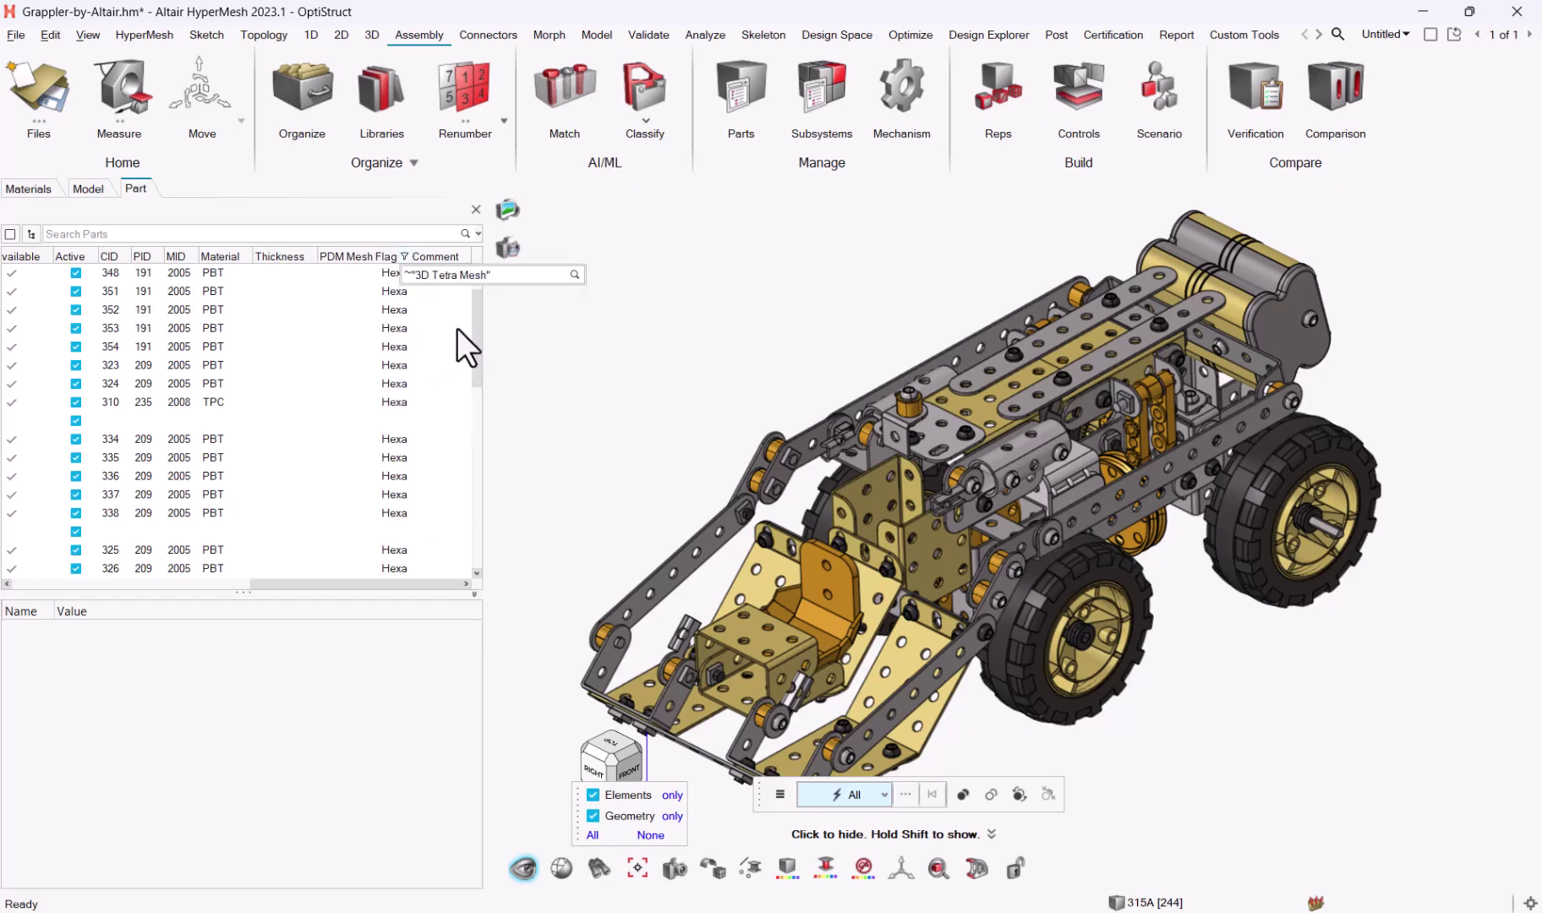
key(Return)
click(245, 473)
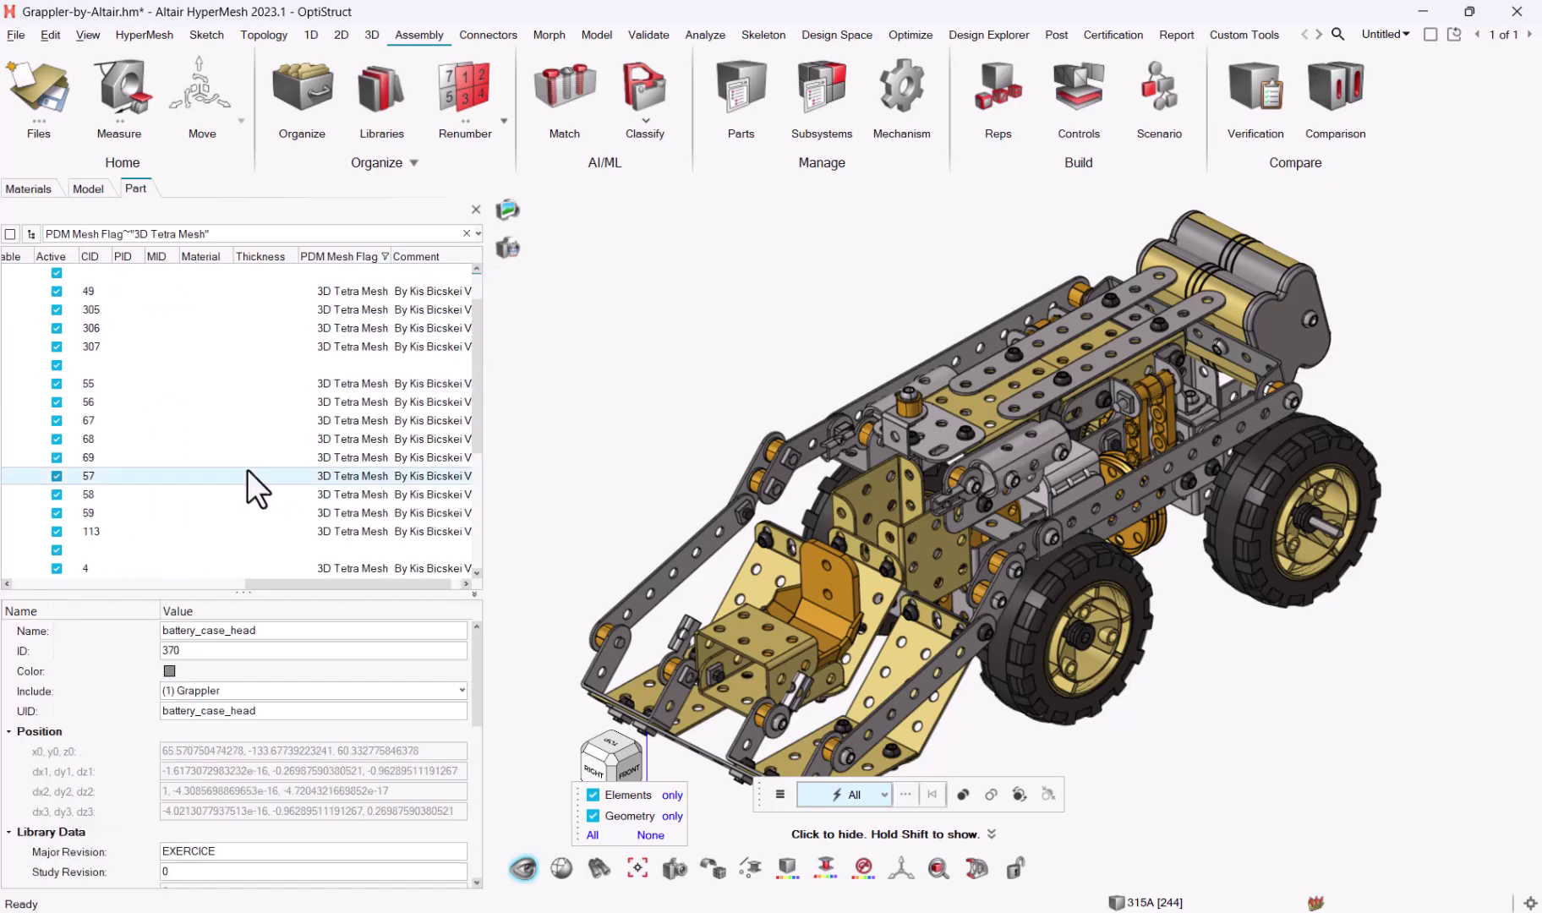
key(ctrl+a)
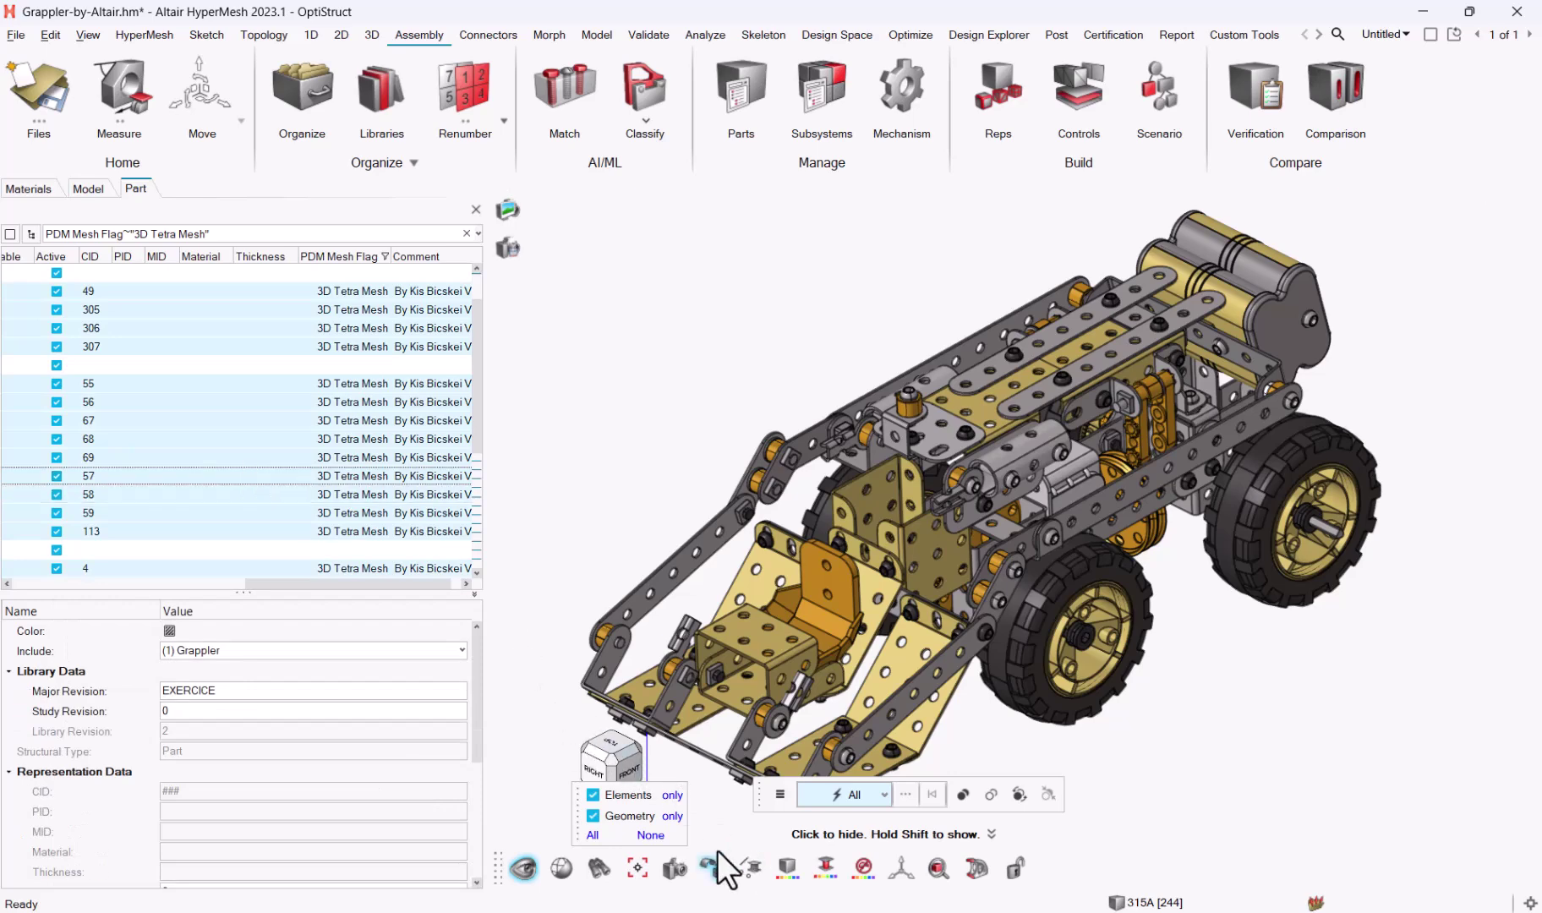
click(529, 859)
Step: Set up a new Tetra 5mm representation for the selected parts, with Skip Available and Save to Library enabled
right_click(345, 419)
mouse_move(385, 455)
click(532, 455)
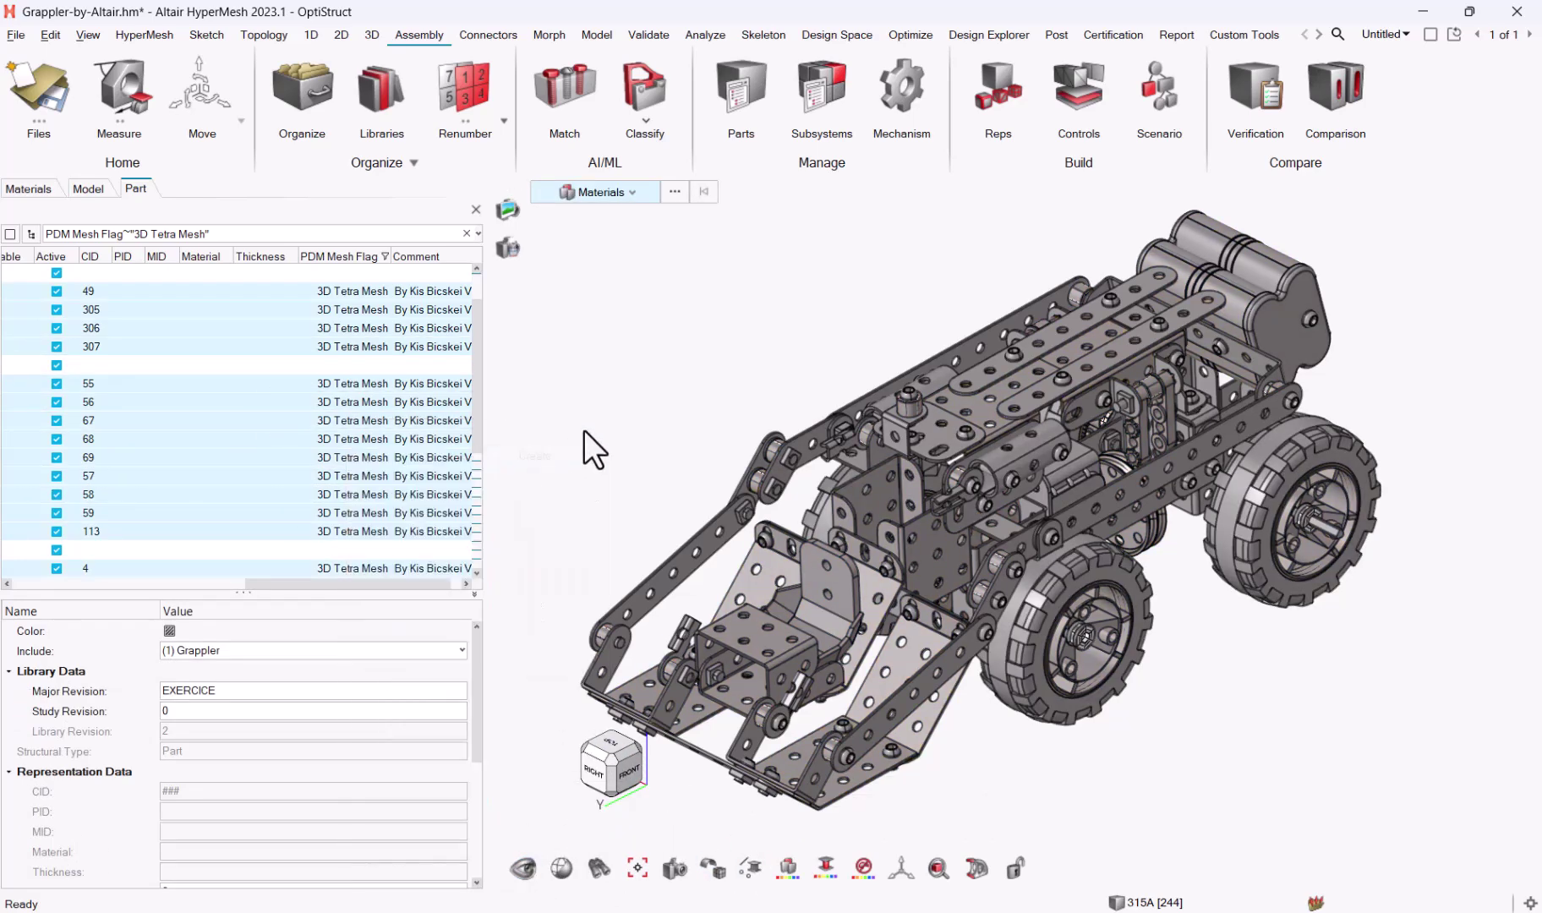
drag(1005, 275, 1084, 408)
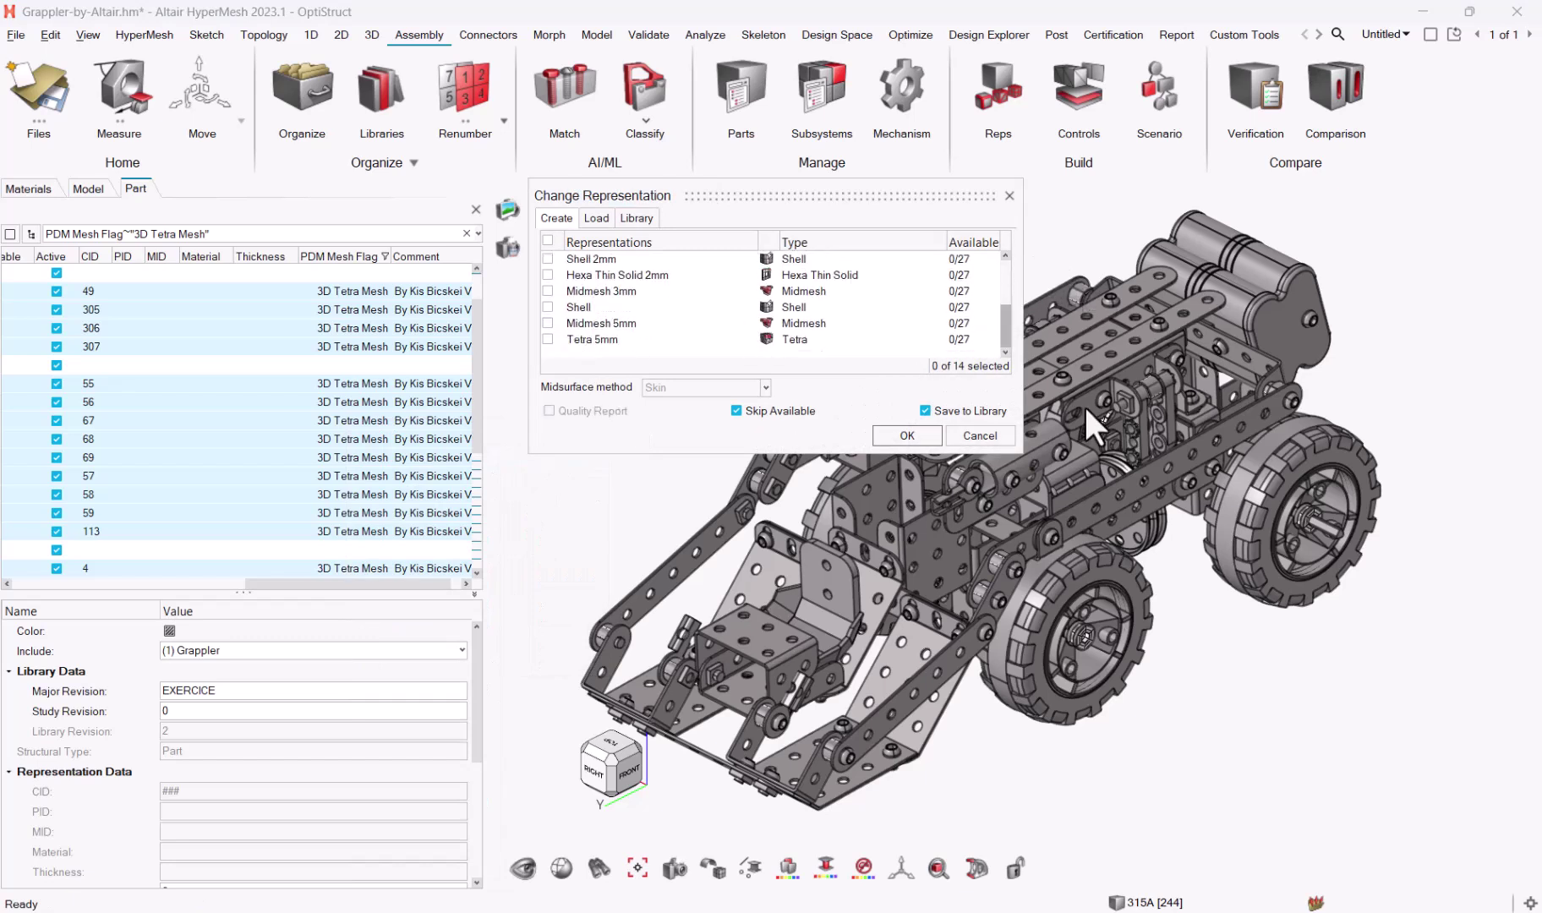
click(556, 337)
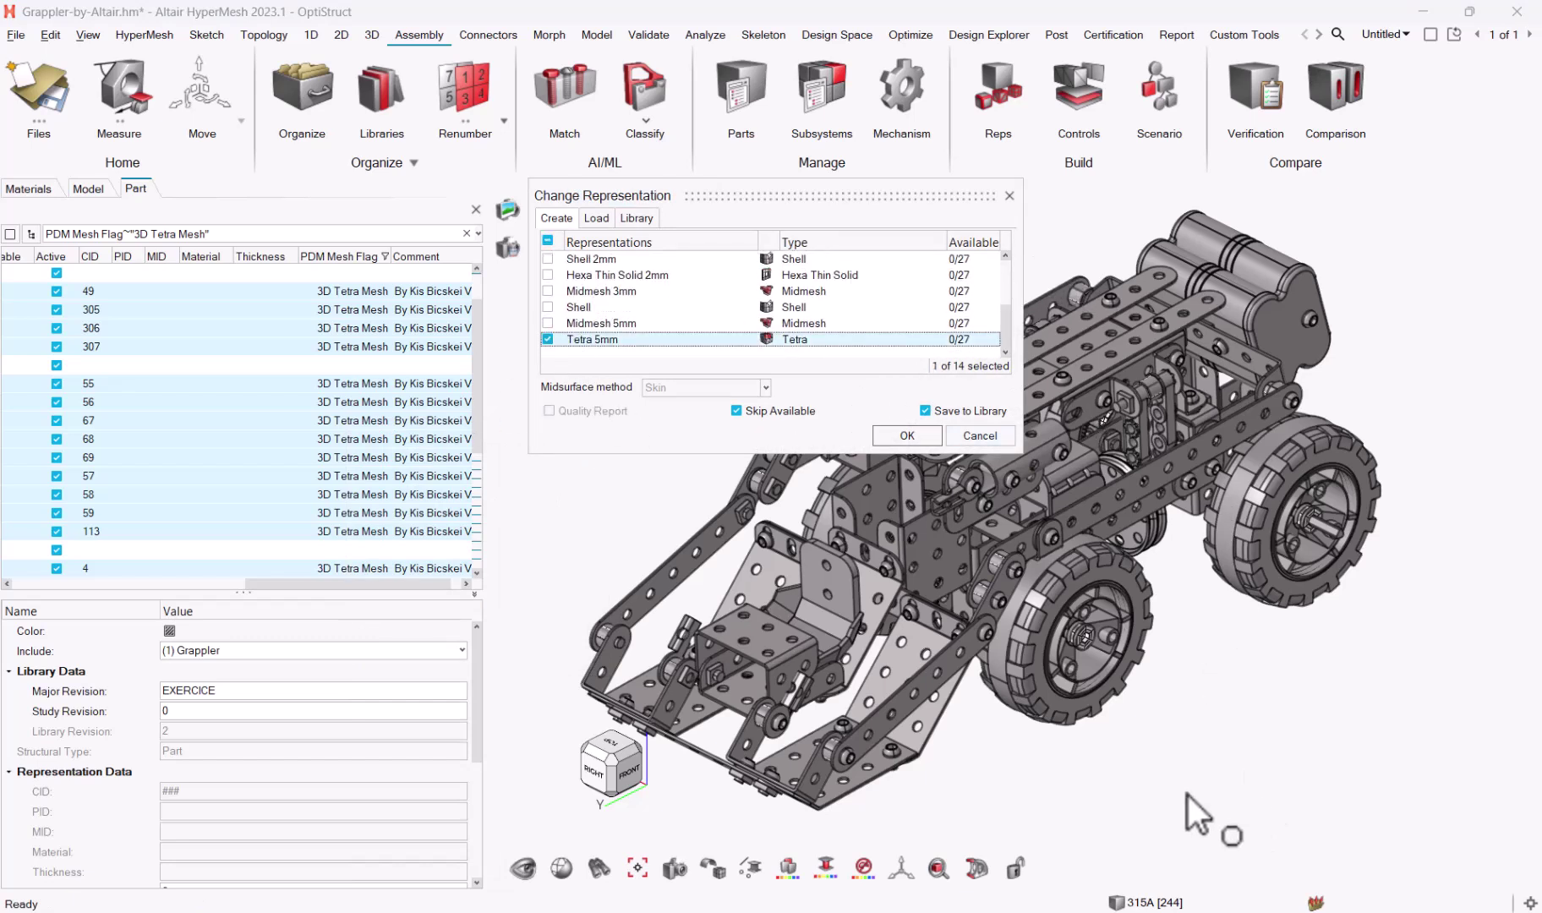
Step: Switch to the Horloge clock app and keep its Chrono stopwatch as a compact overlay on top
key(alt+Tab)
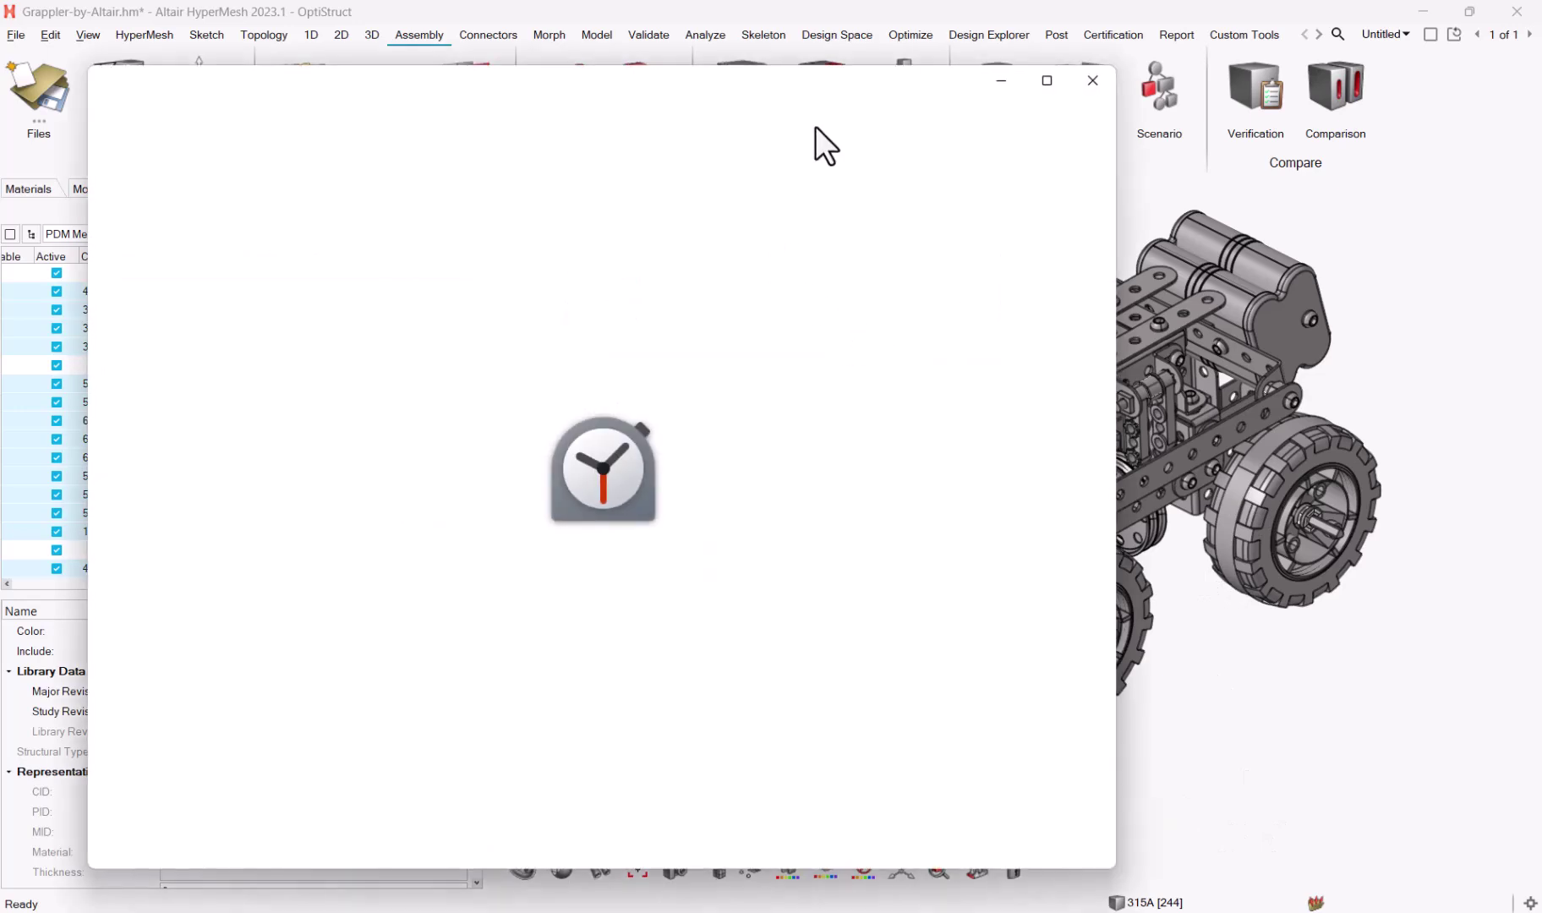
click(837, 443)
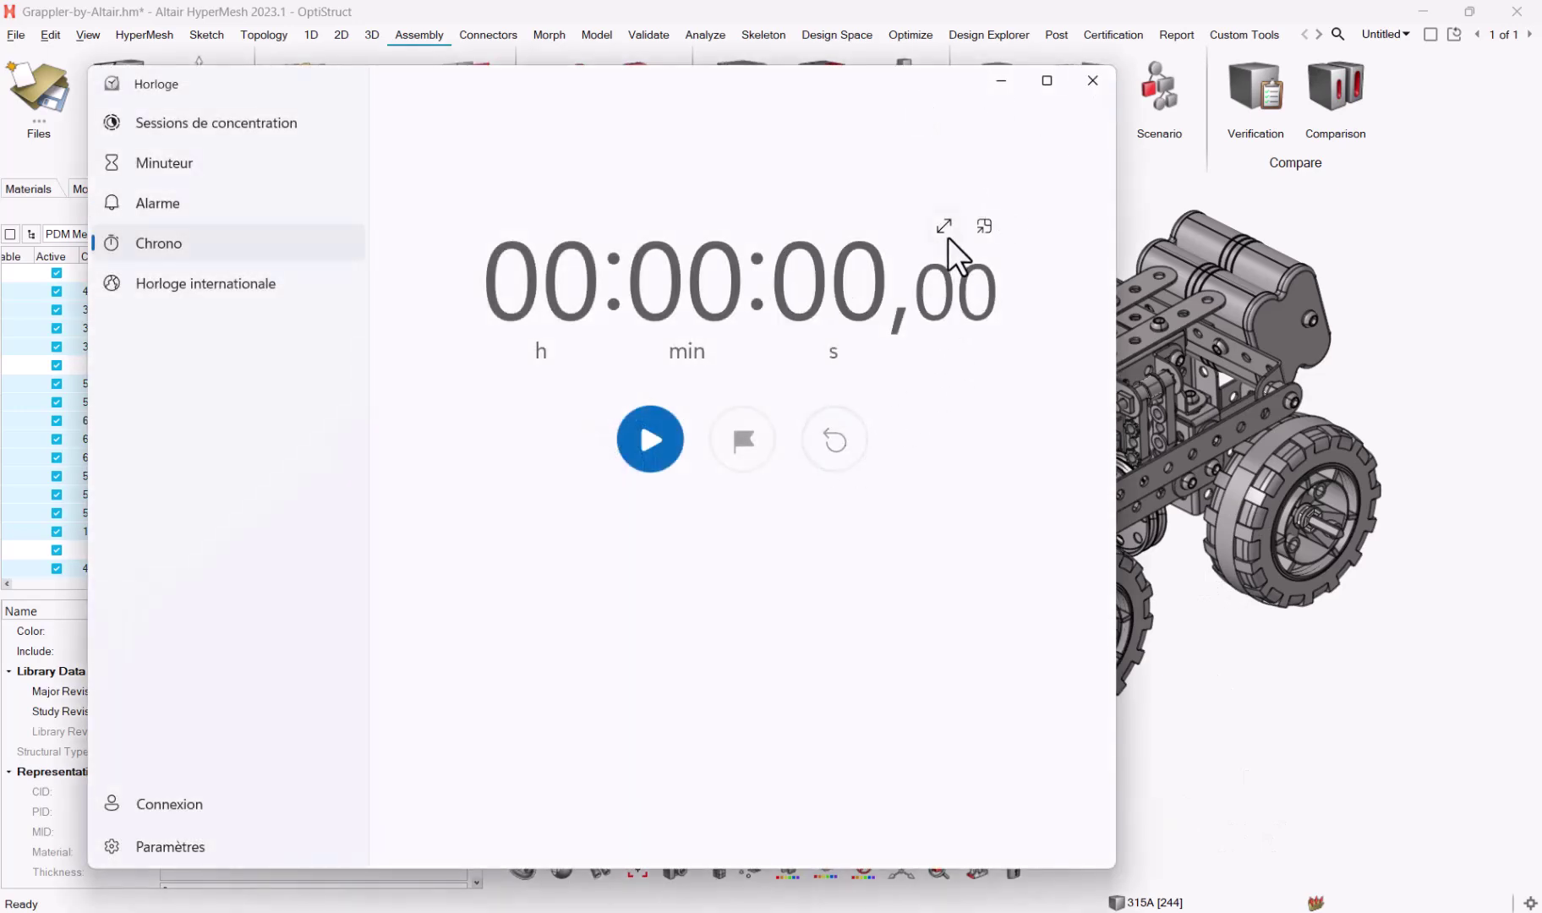
click(984, 226)
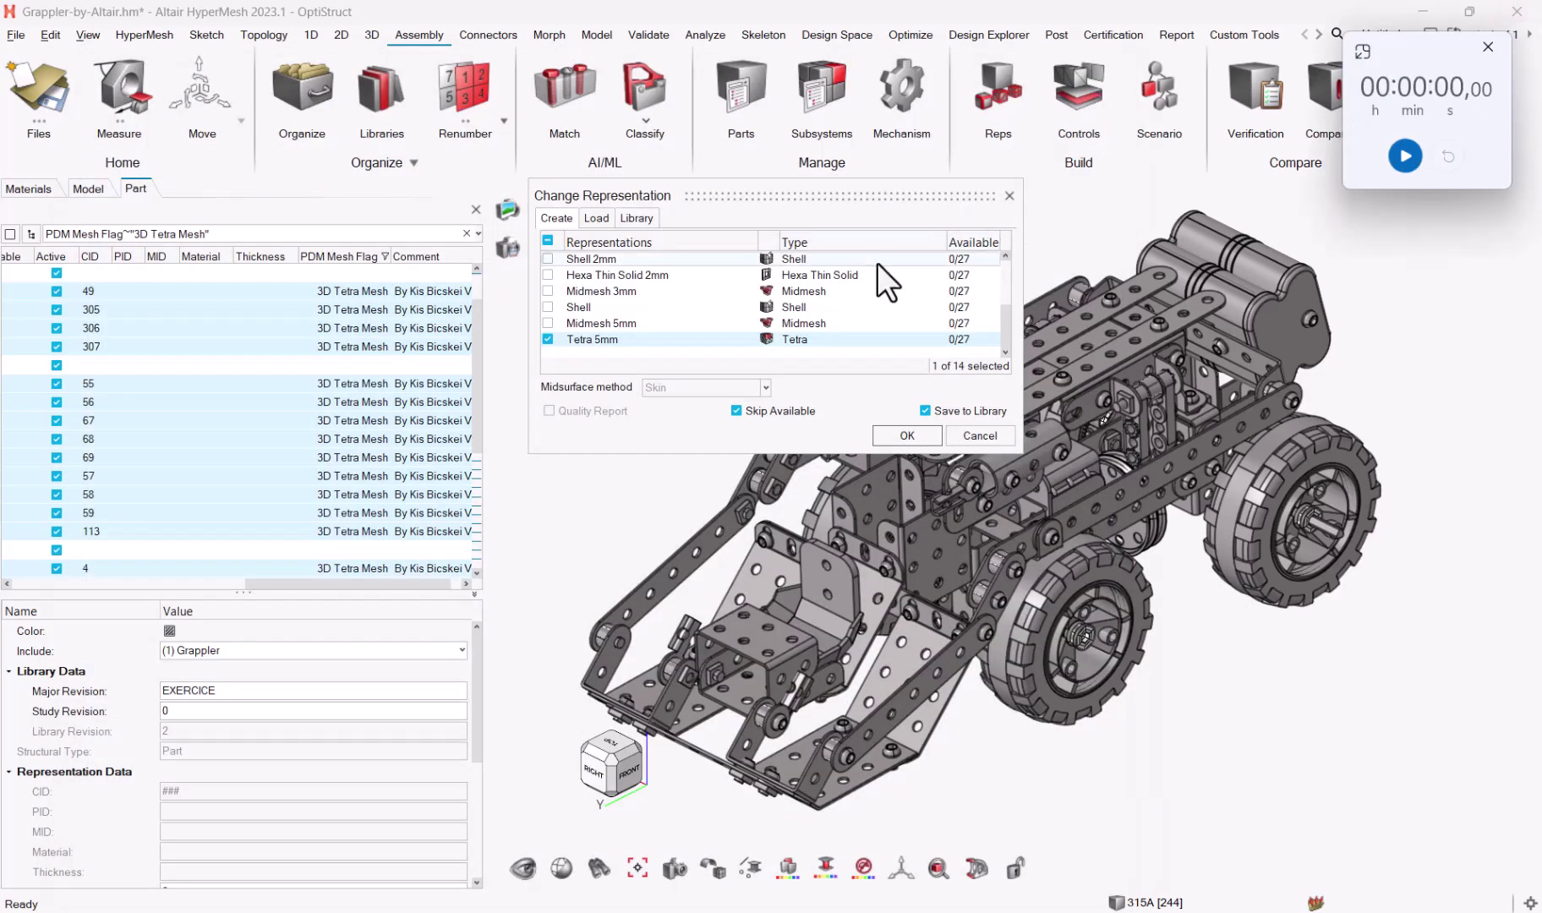
Step: Run and time the Tetra 5mm batch mesh with the stopwatch, and load the new representations into the model
click(906, 435)
click(1405, 155)
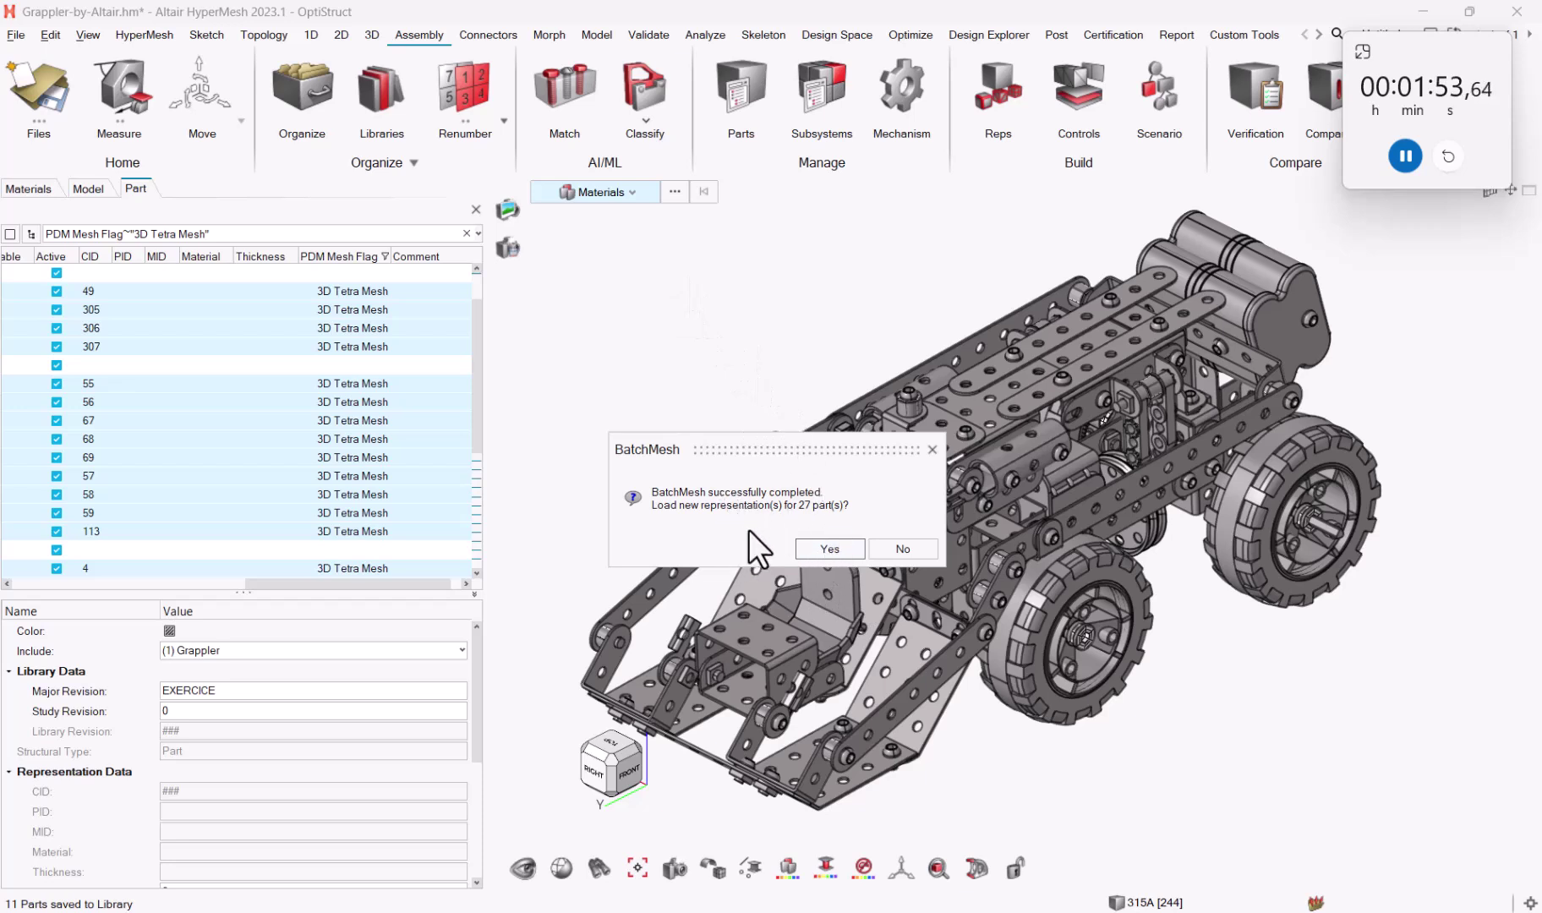
click(837, 553)
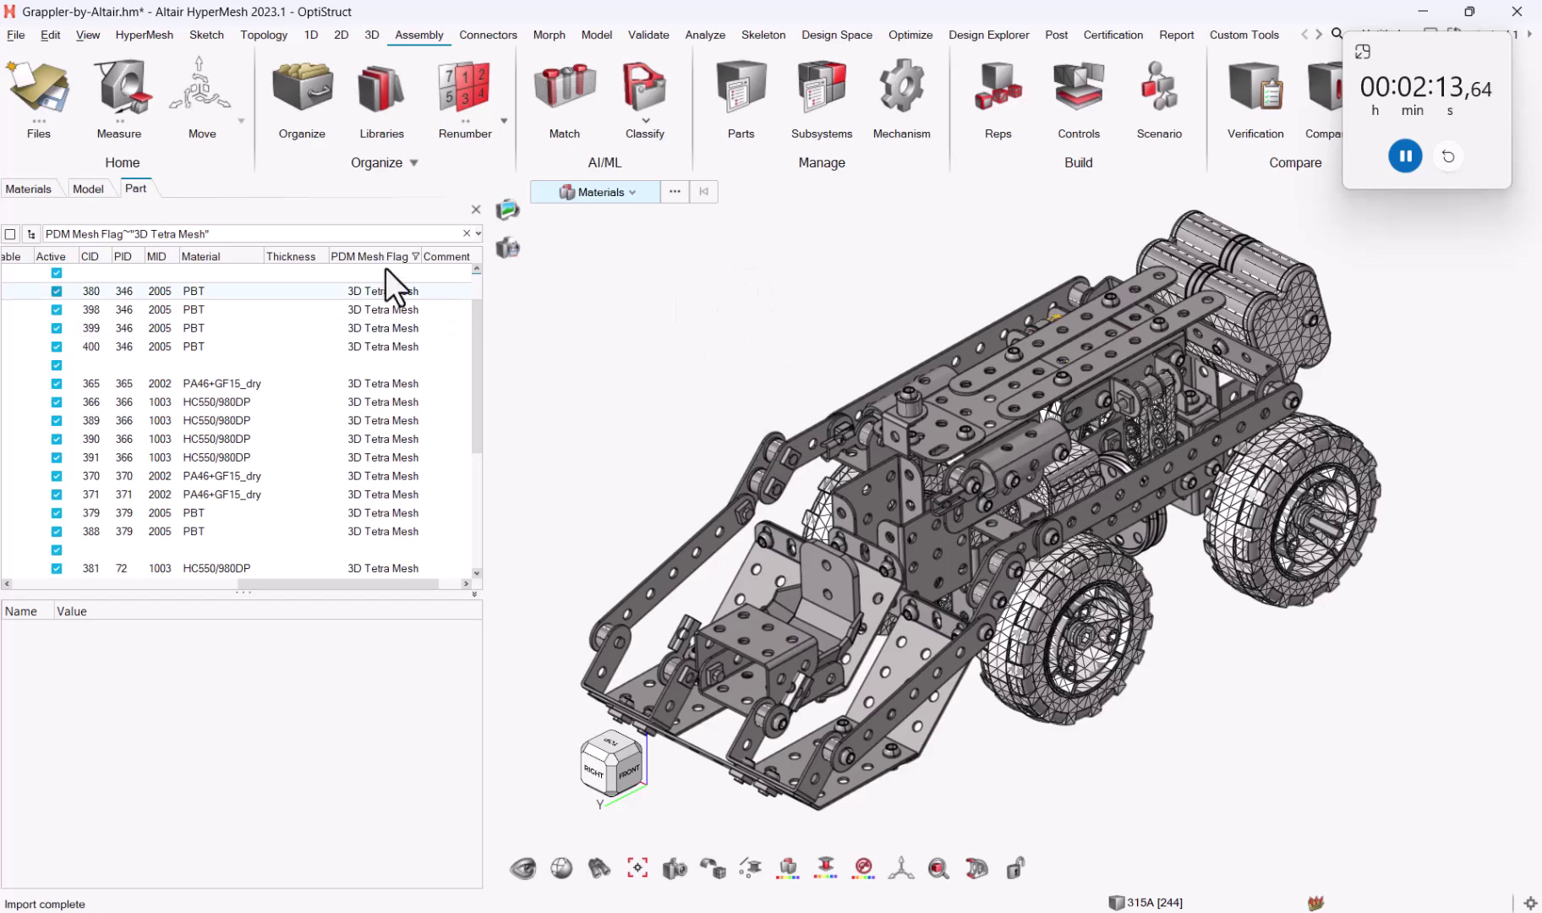
Step: Clear the 3D Tetra Mesh filter from the parts search and stop and reset the stopwatch
click(466, 234)
drag(349, 583, 461, 594)
click(1406, 155)
click(1448, 156)
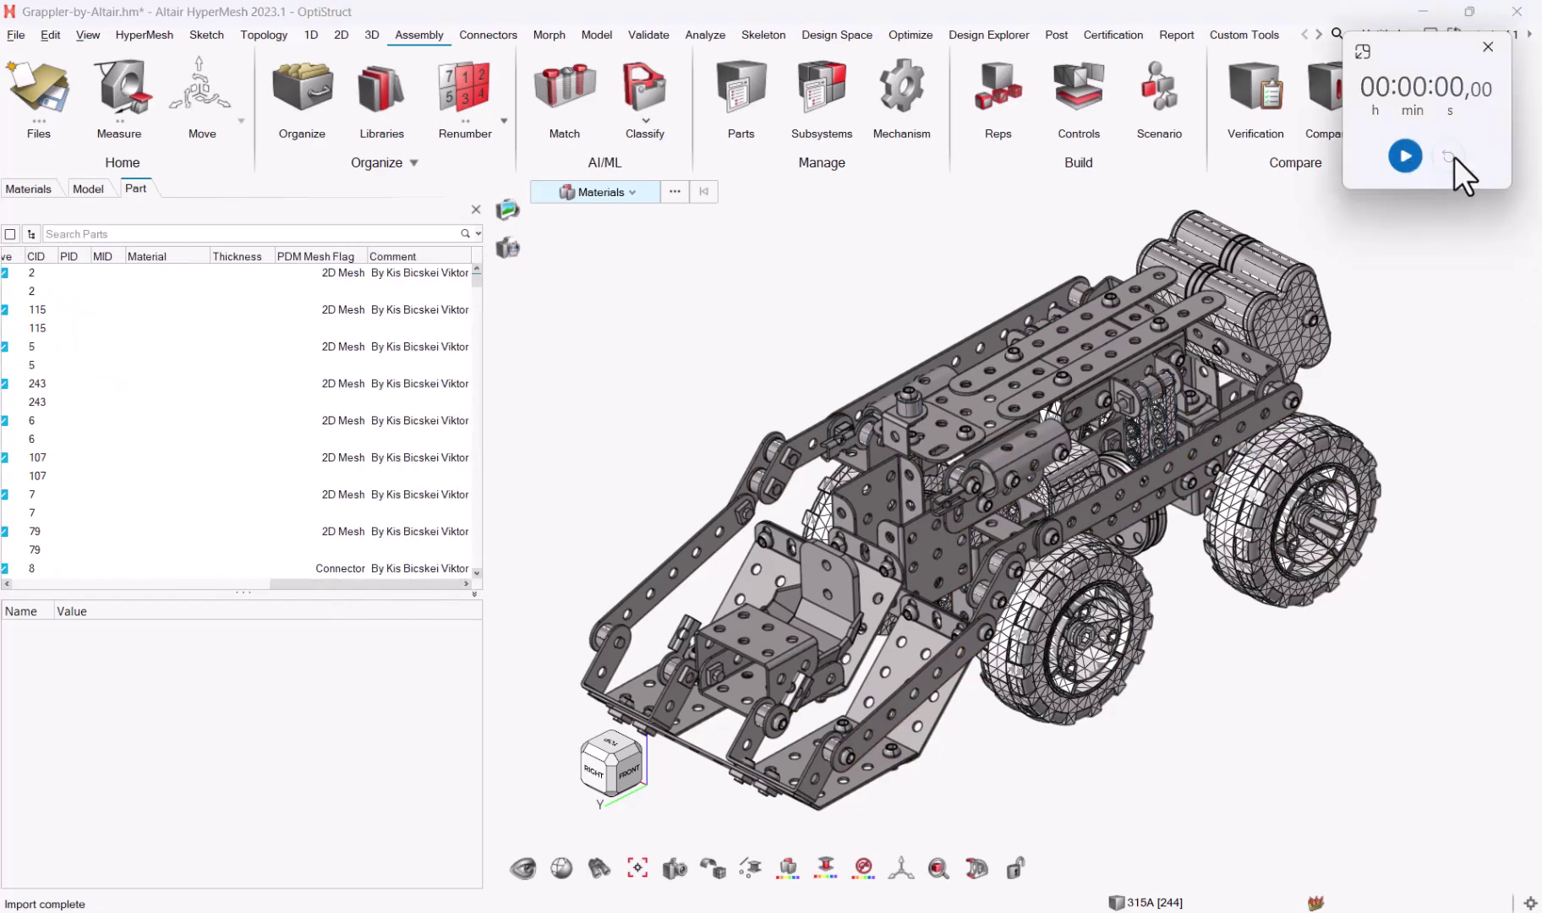
Step: Filter the parts by the 2D Mesh PDM mesh flag and select all the filtered parts
click(362, 257)
click(391, 312)
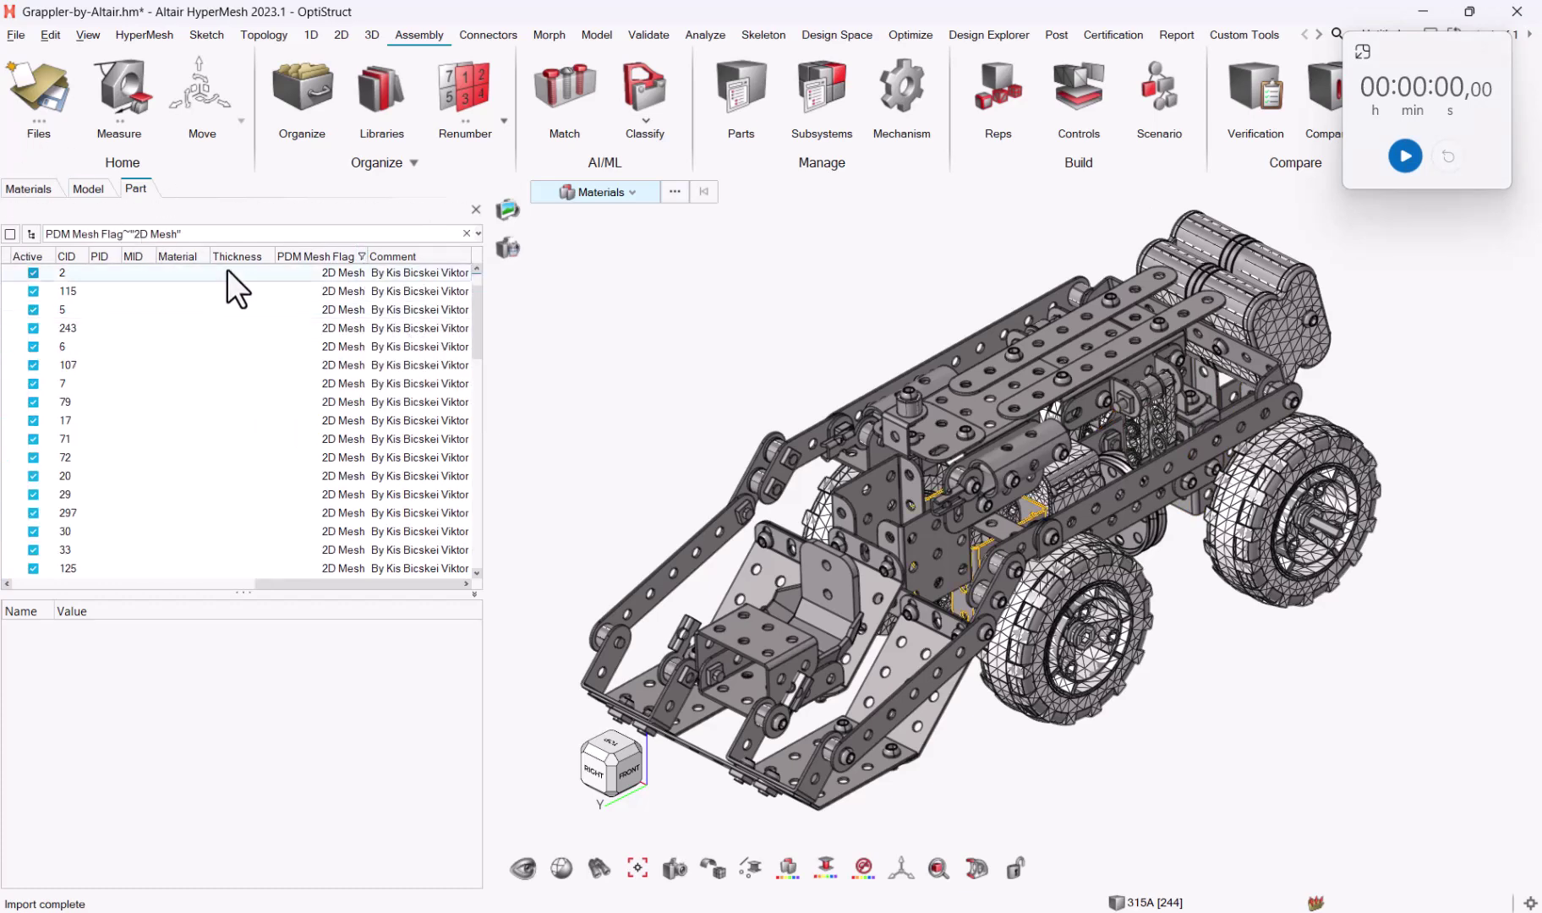
click(230, 413)
key(ctrl+a)
Step: Create the Crash 2mm representation for the selected parts with the Offset midsurface method, and start the stopwatch to time the run
right_click(229, 412)
mouse_move(315, 450)
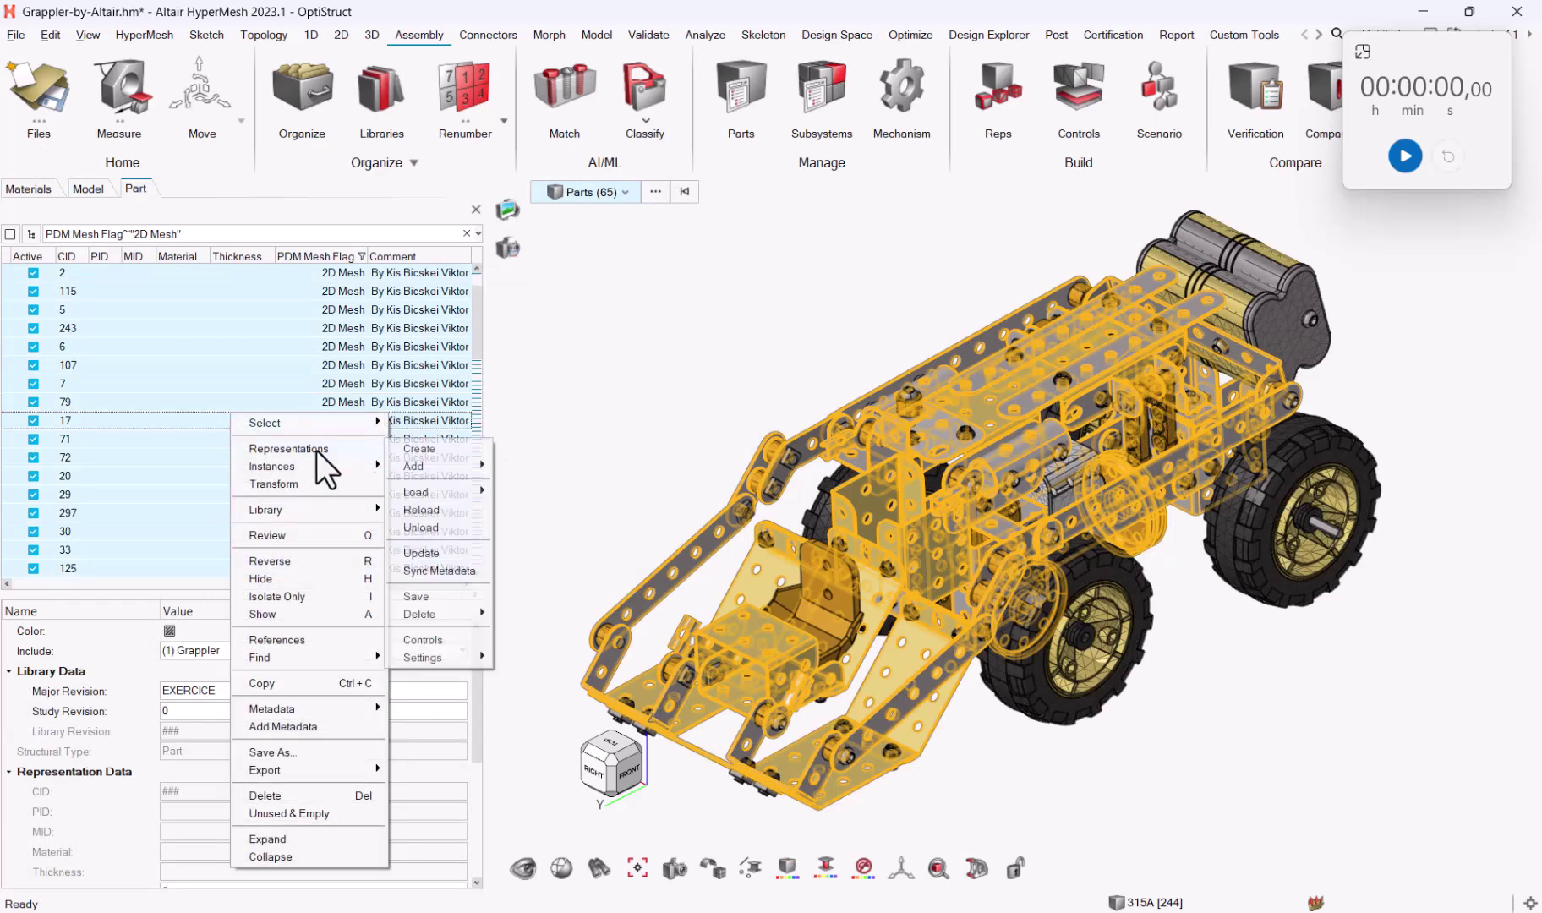
click(409, 449)
click(559, 290)
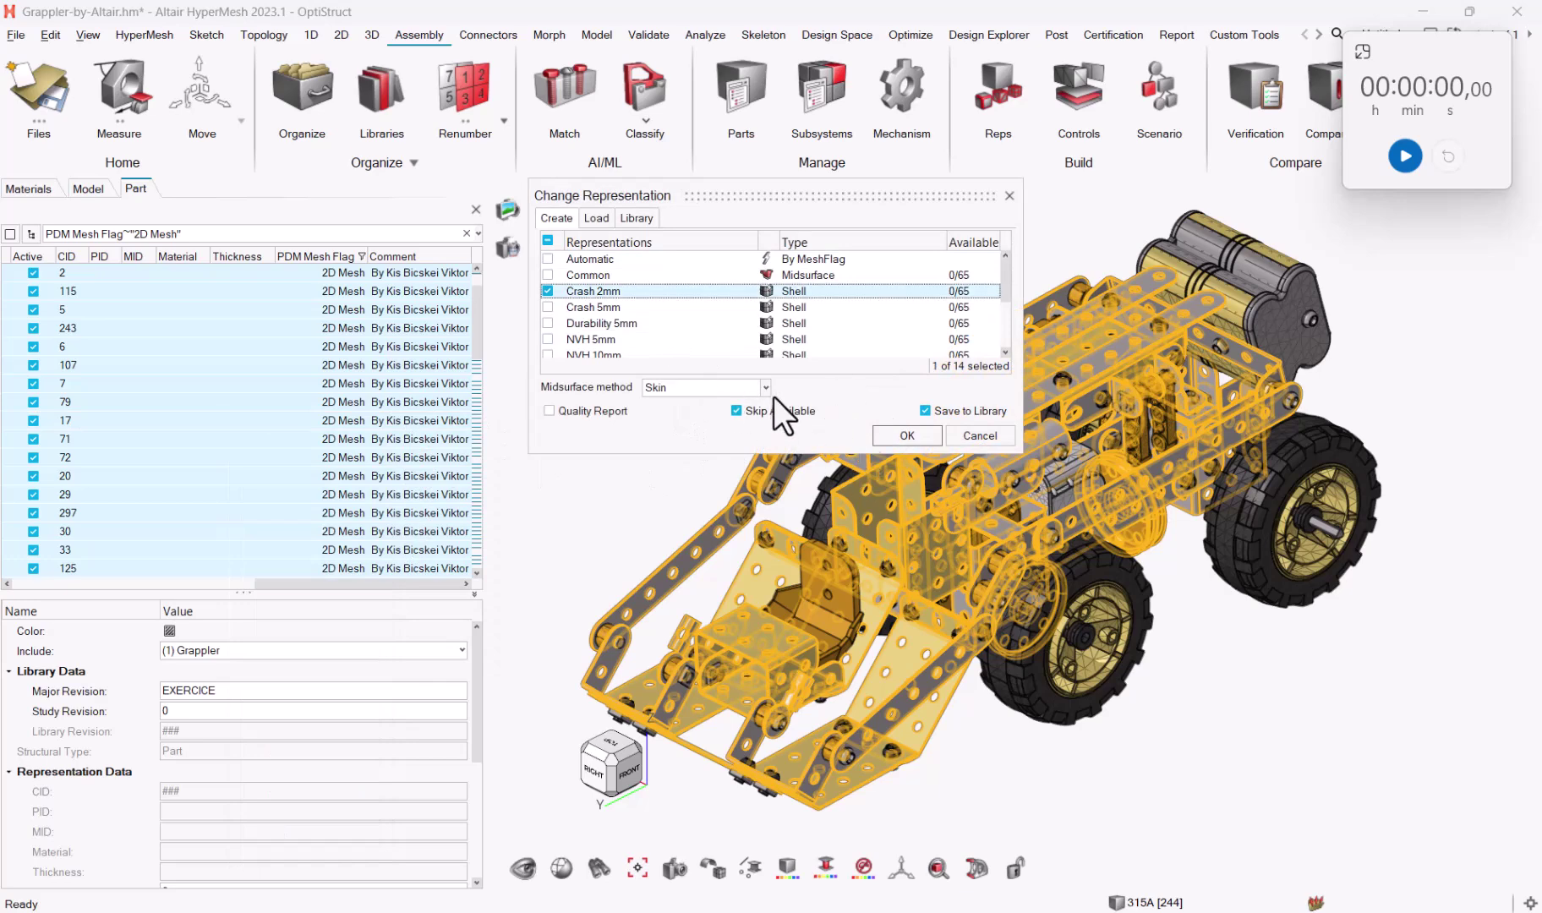
click(681, 388)
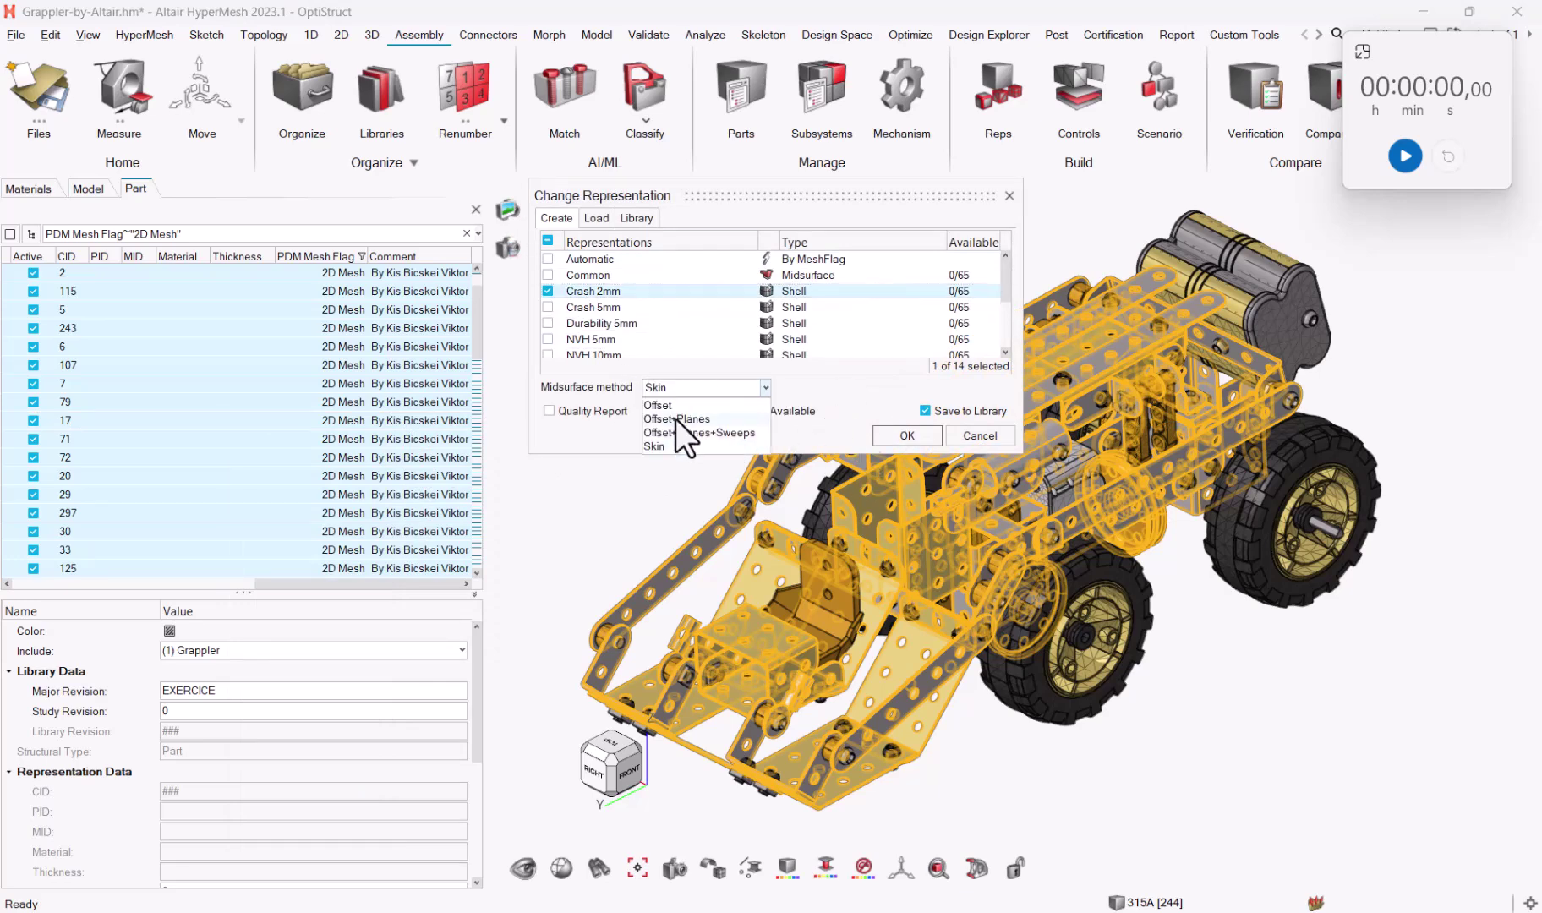
click(667, 407)
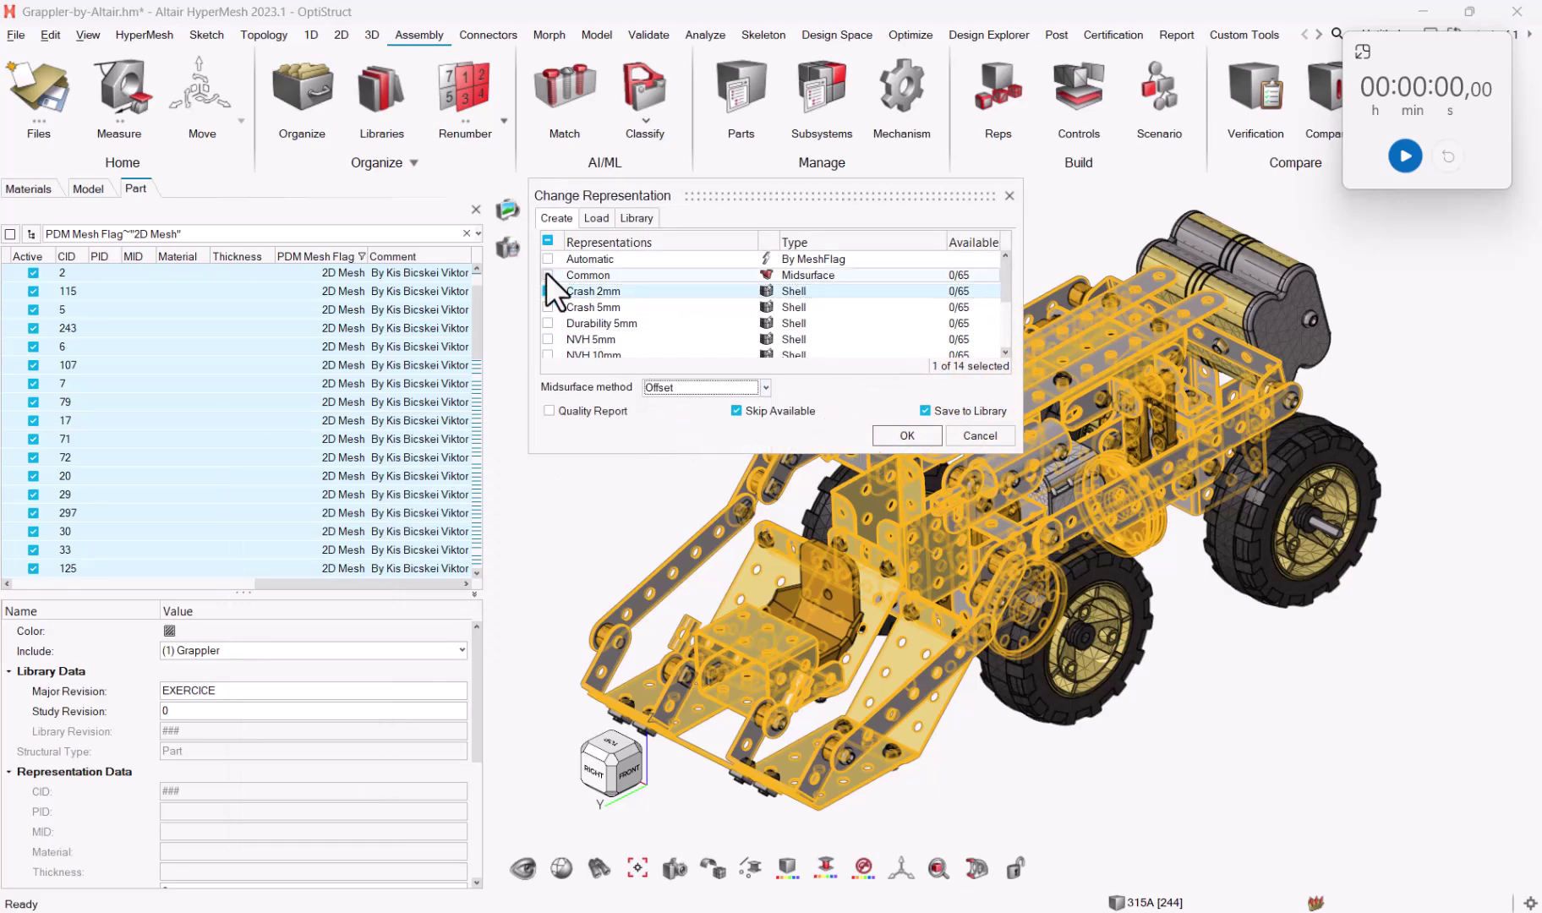
click(907, 436)
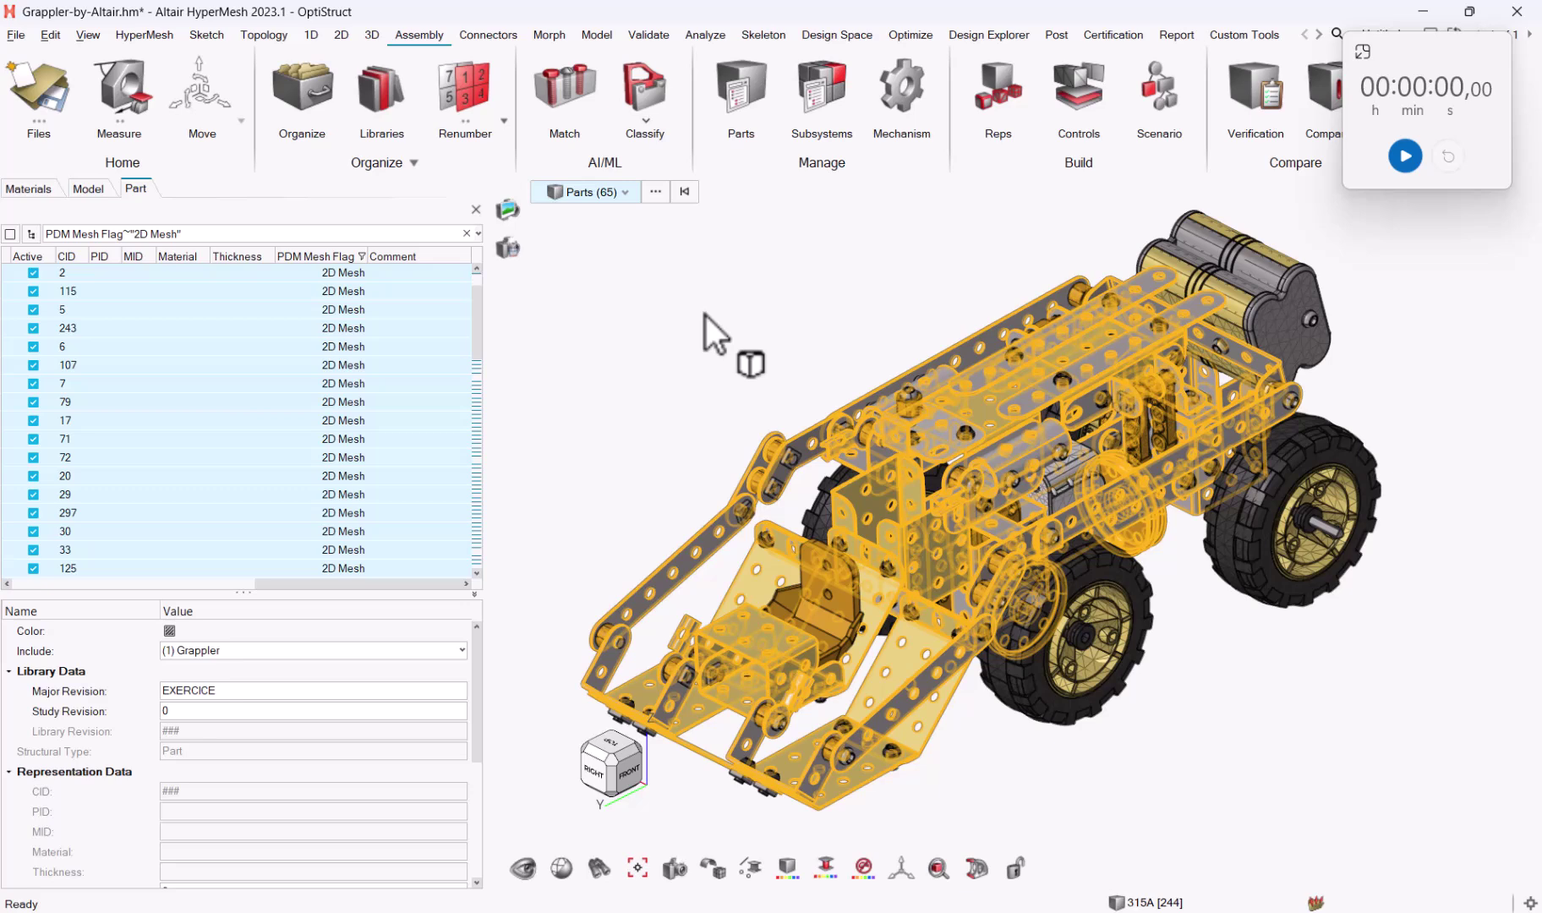
click(1405, 157)
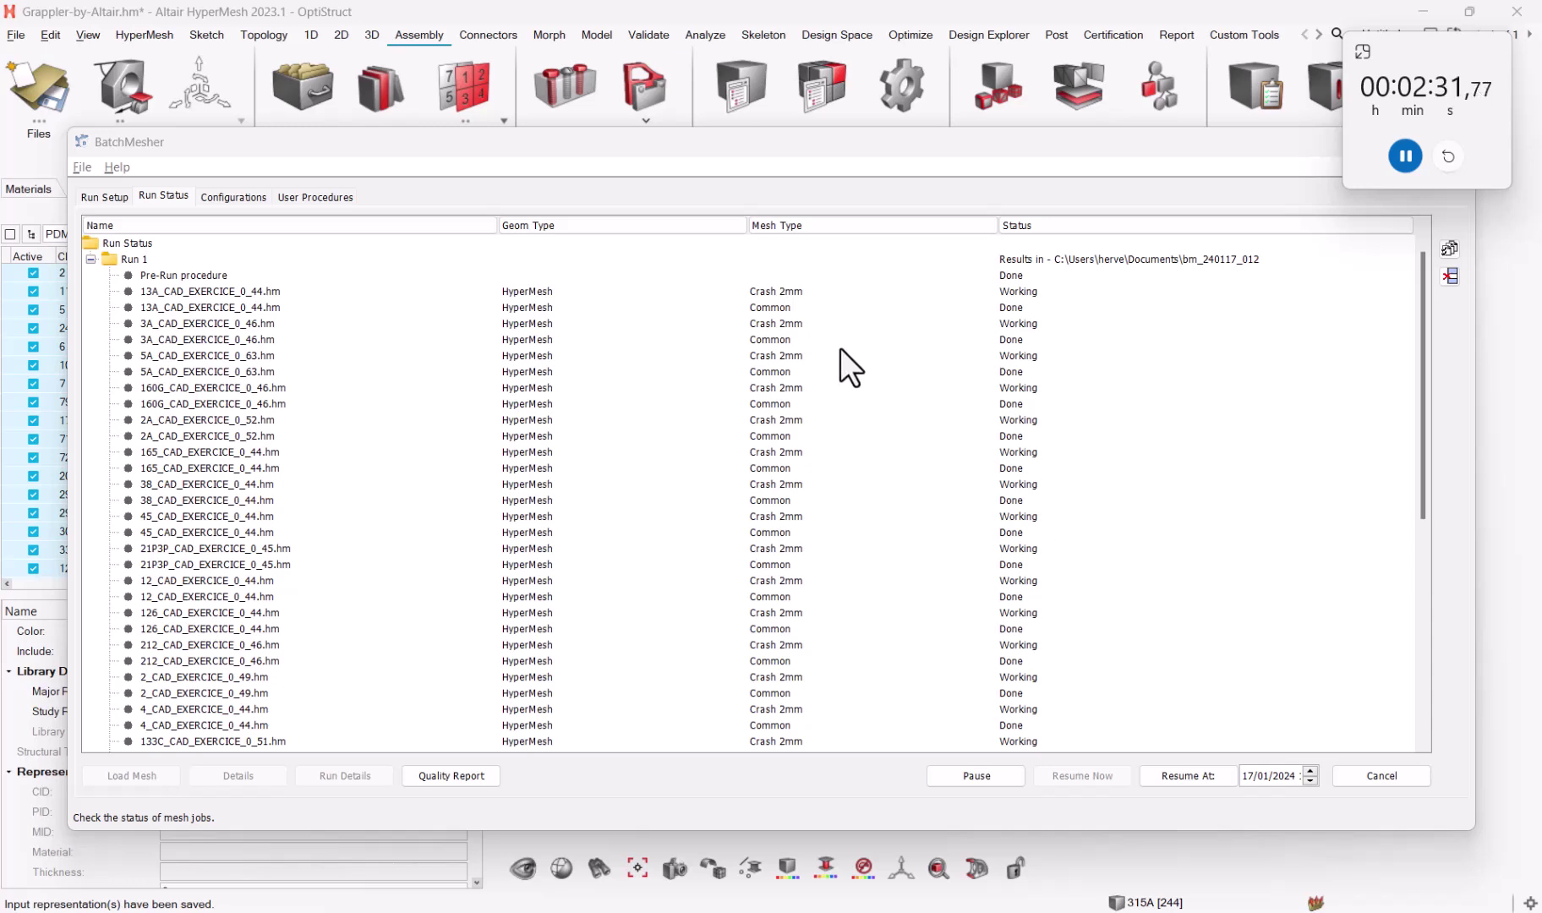
Step: Follow the Crash 2mm batch meshing jobs in the run status list and load the new representations into the model
scroll(1422, 417, down, 1)
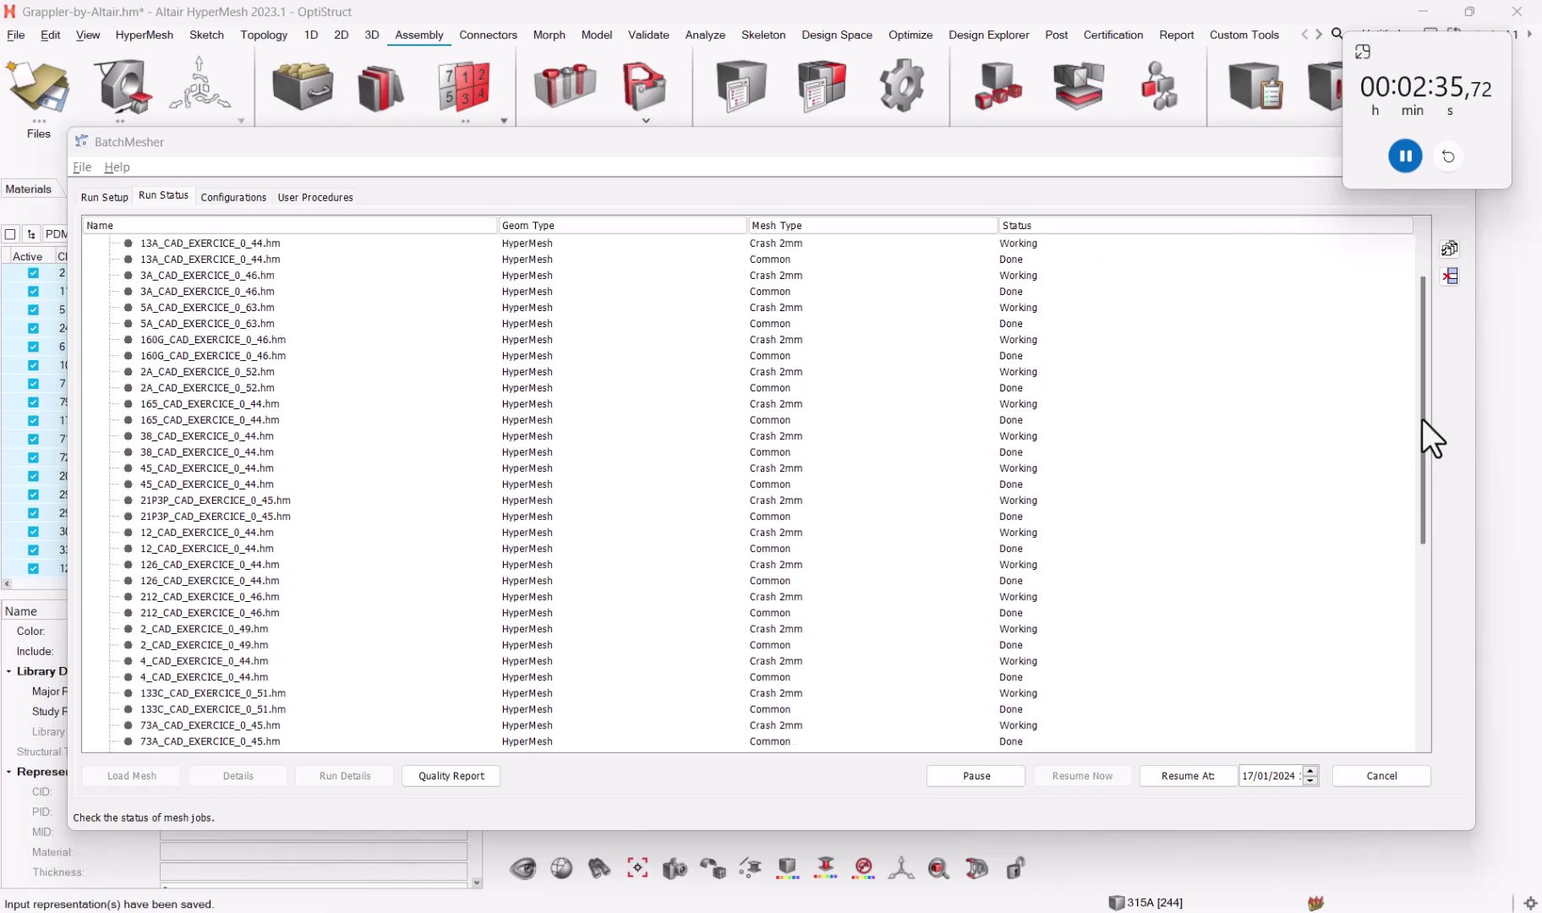
scroll(1423, 421, down, 2)
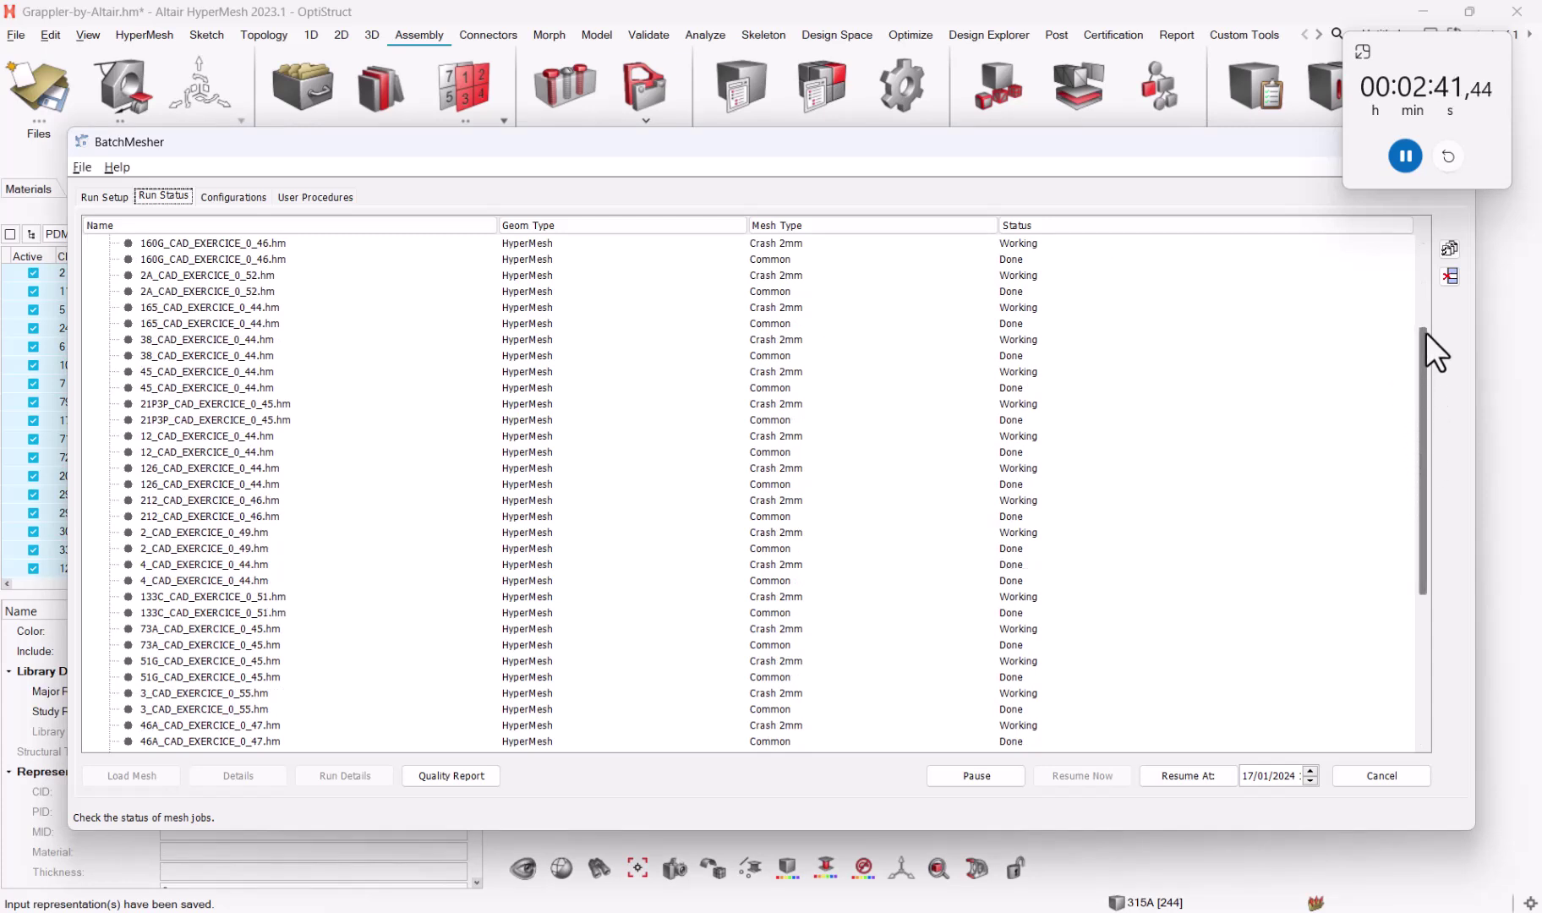
scroll(1332, 343, up, 2)
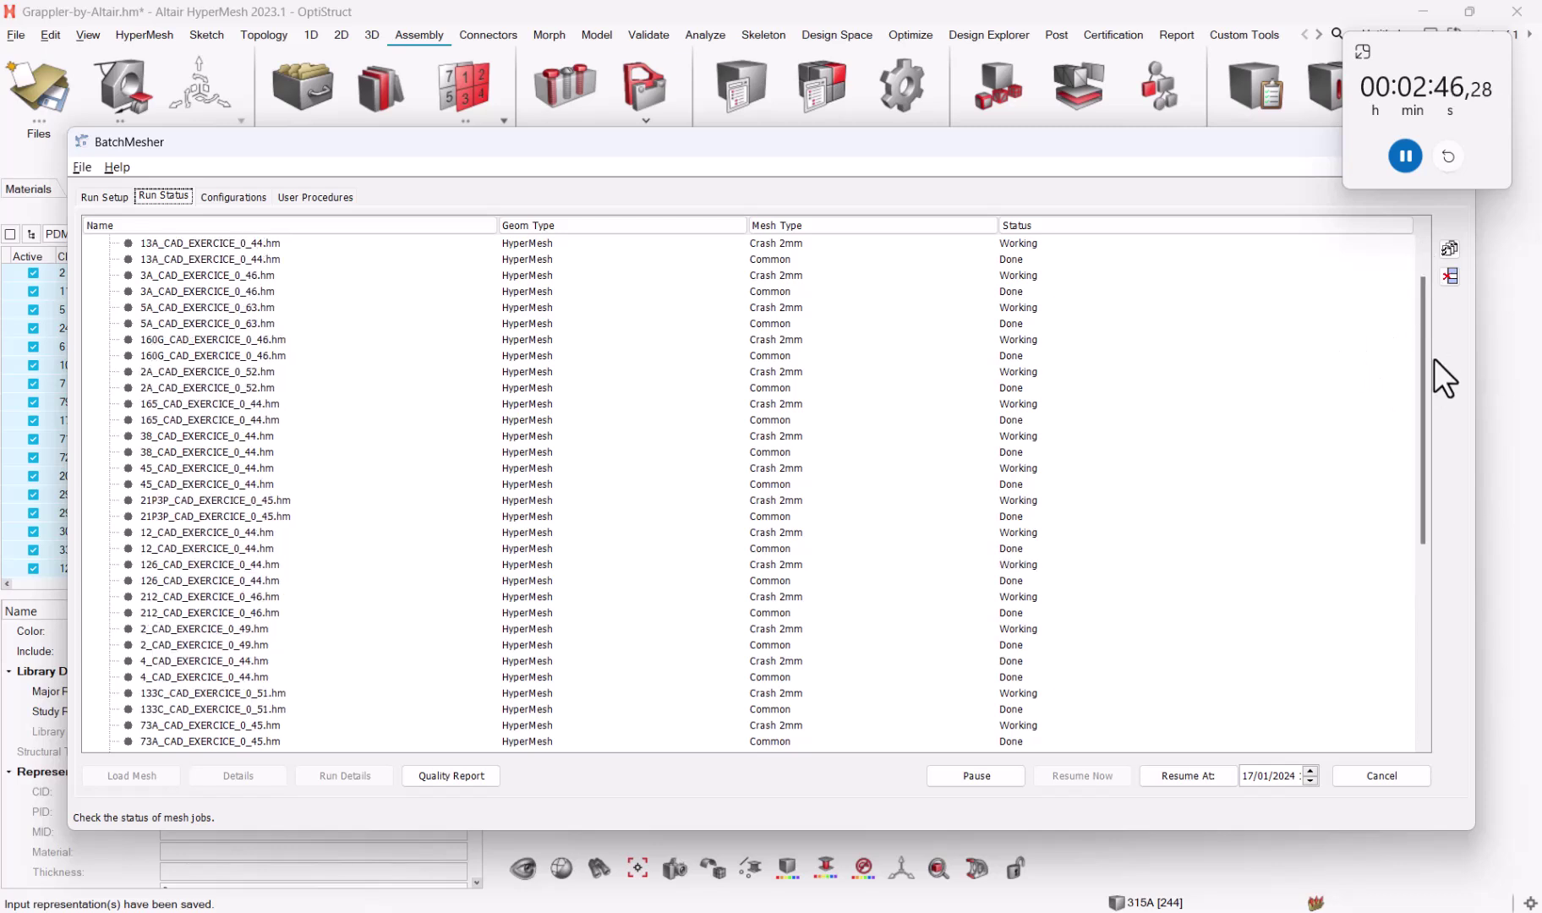
scroll(1343, 356, up, 1)
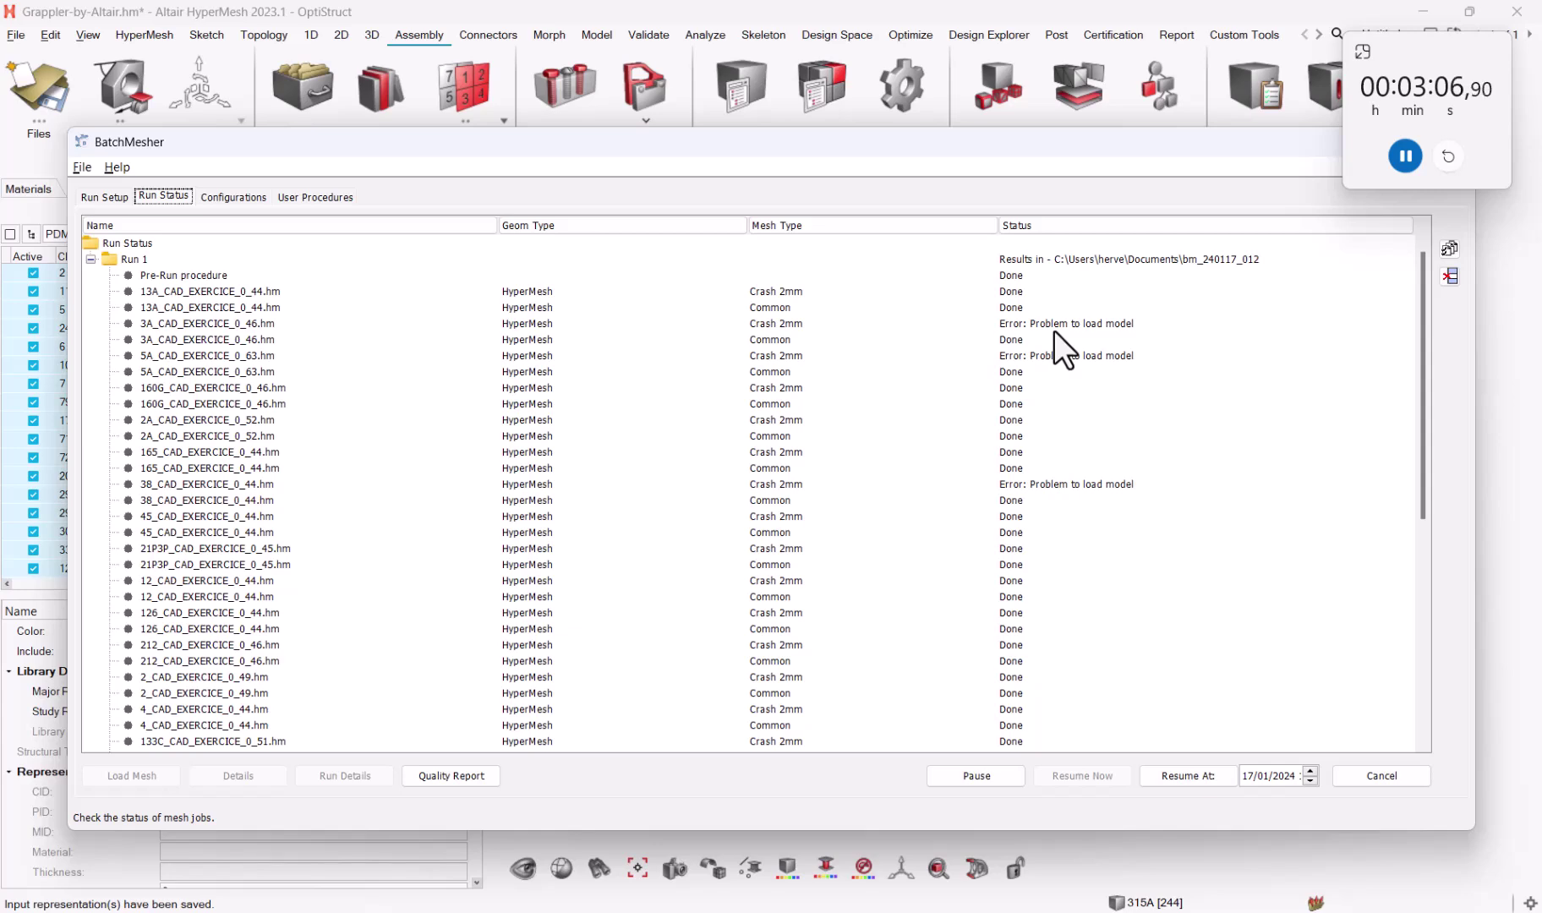
drag(1419, 428, 1424, 711)
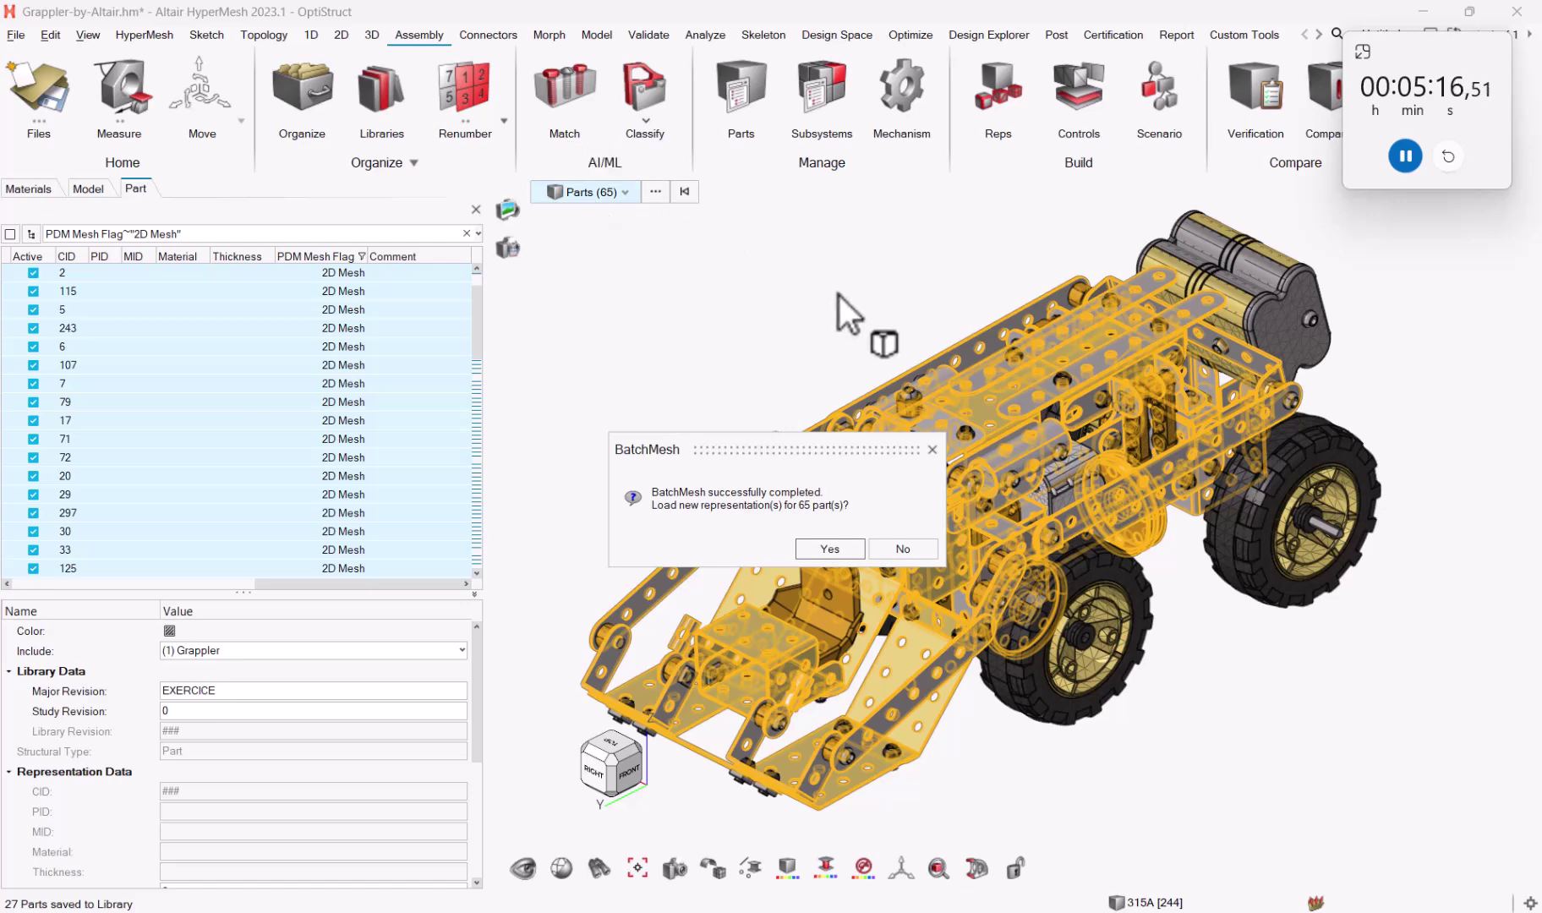
click(810, 552)
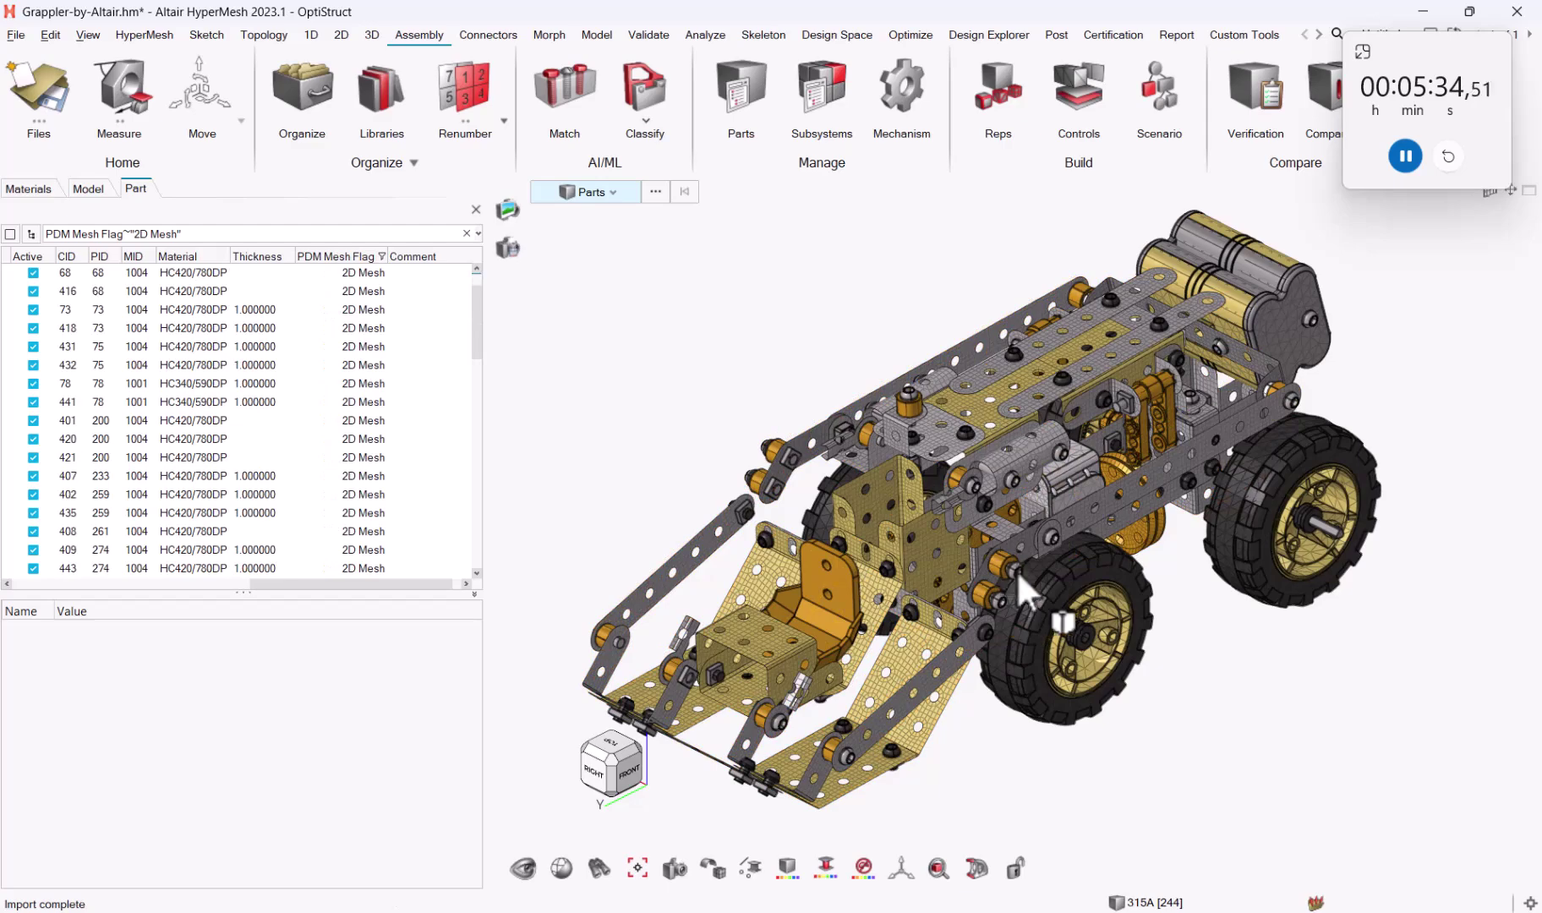
Step: Inspect the shell mesh around the seat and review the representation, material and thickness columns of the 2D Mesh parts
scroll(997, 594, up, 3)
scroll(989, 605, up, 2)
scroll(981, 615, up, 3)
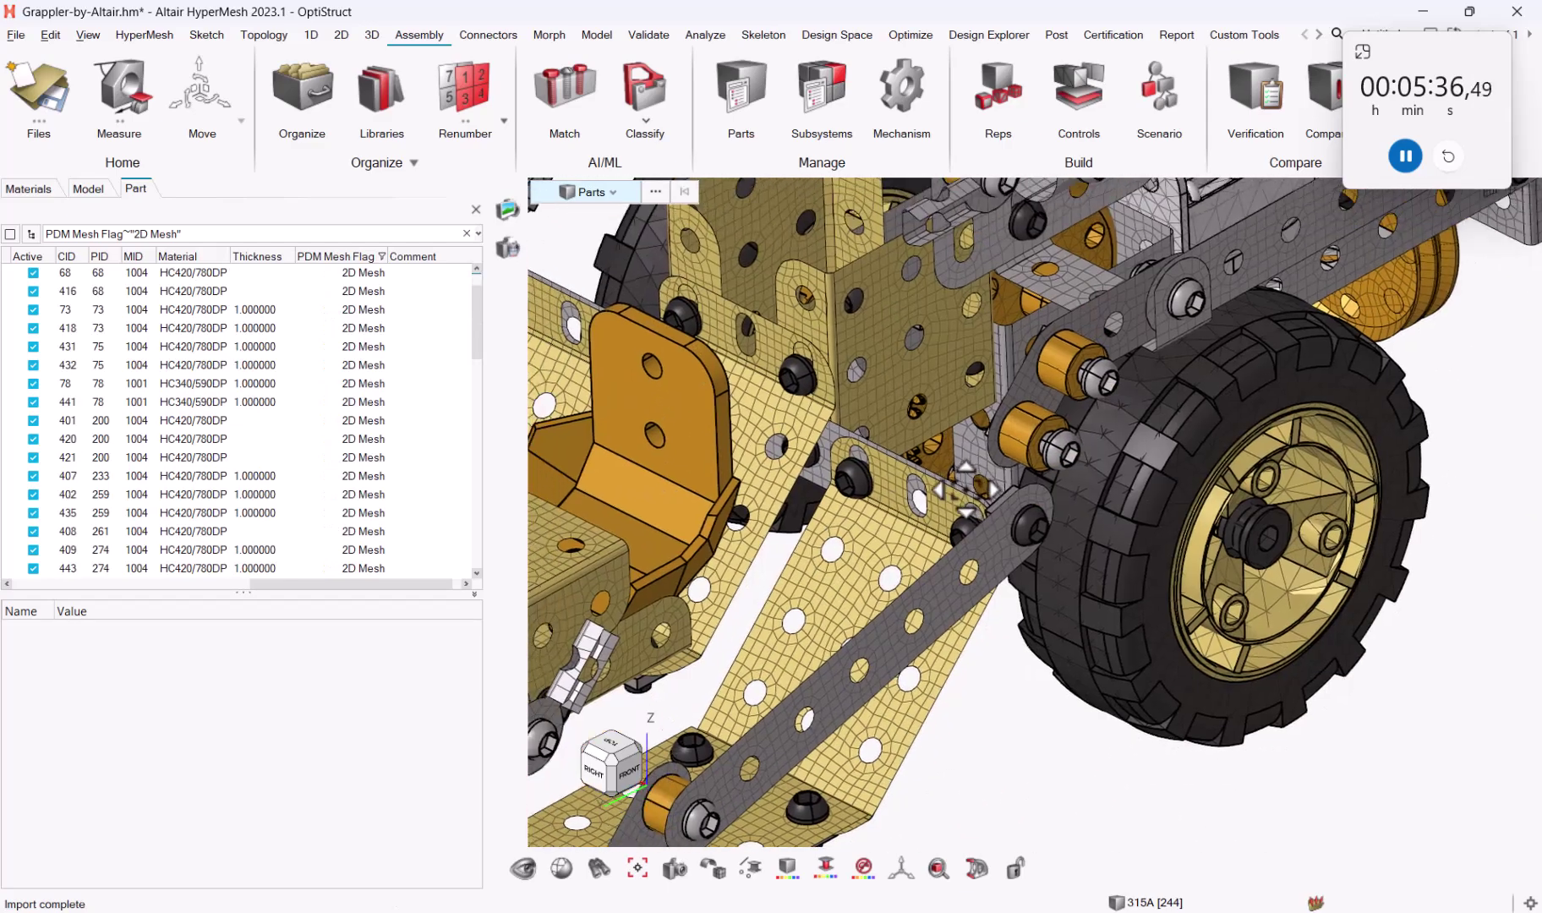
scroll(937, 586, down, 4)
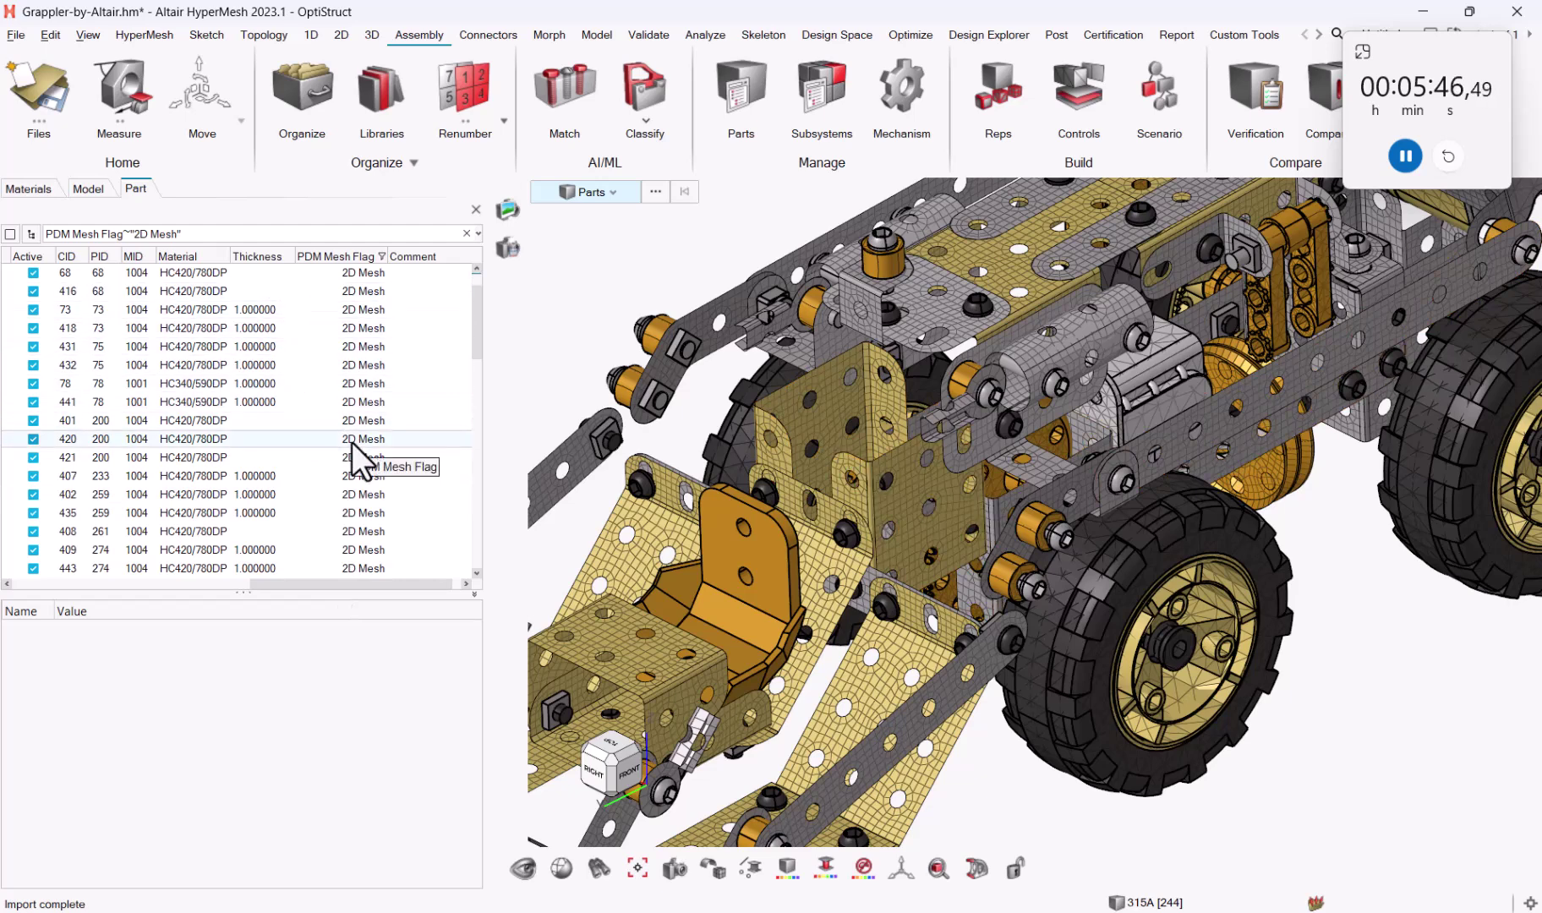
drag(342, 585, 268, 603)
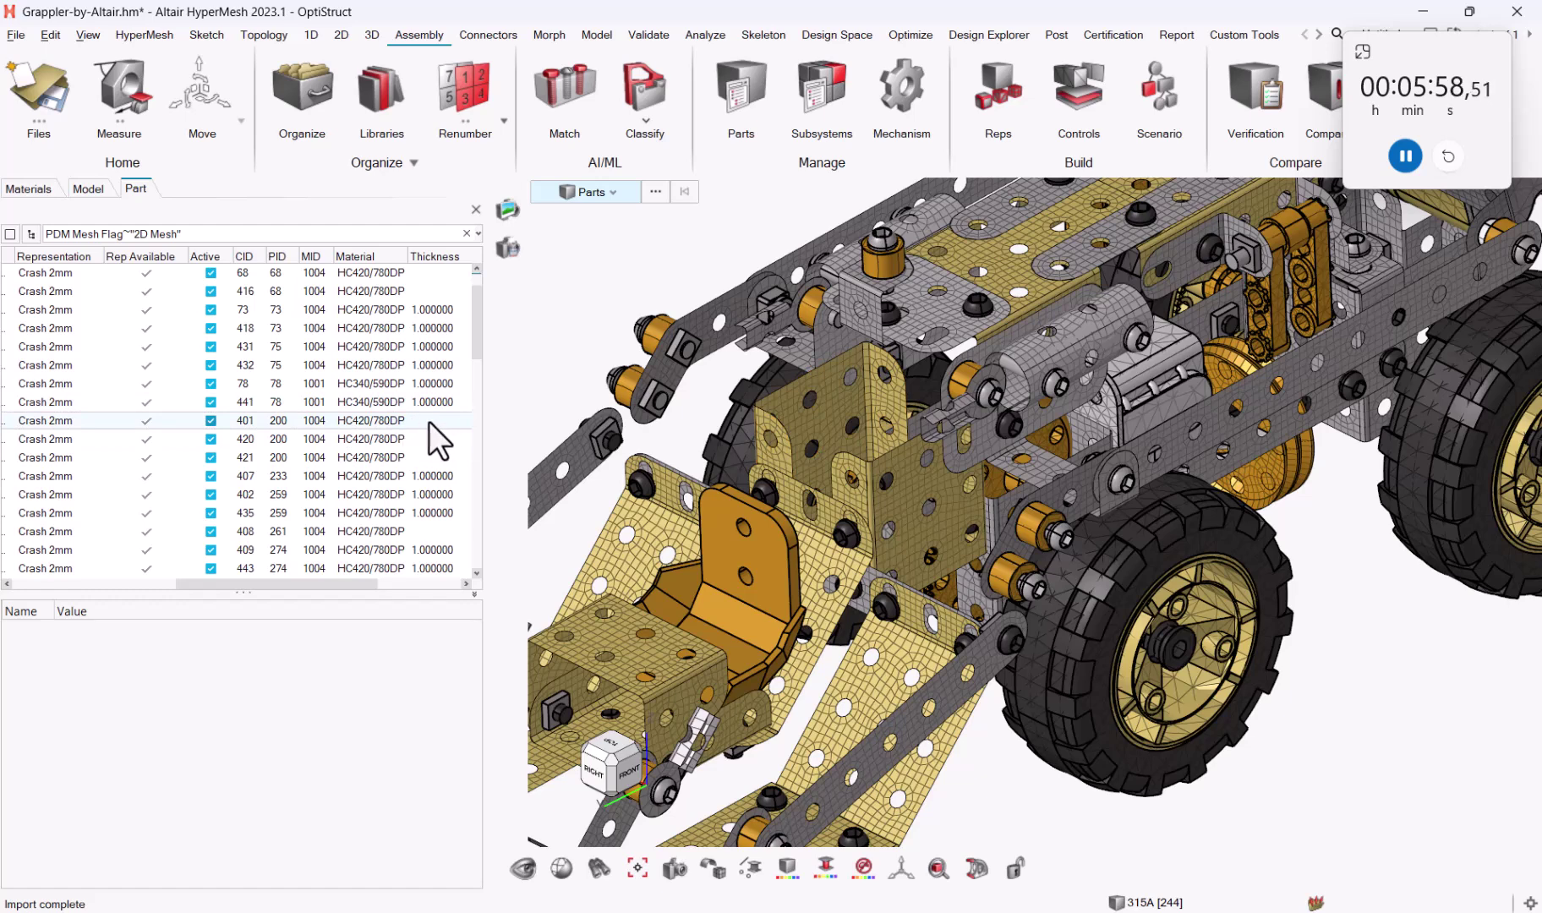
Step: Examine the Crash 2mm mesh on the side arm and its holes near the front wheel, and then the whole vehicle
right_drag(1415, 651, 1417, 591)
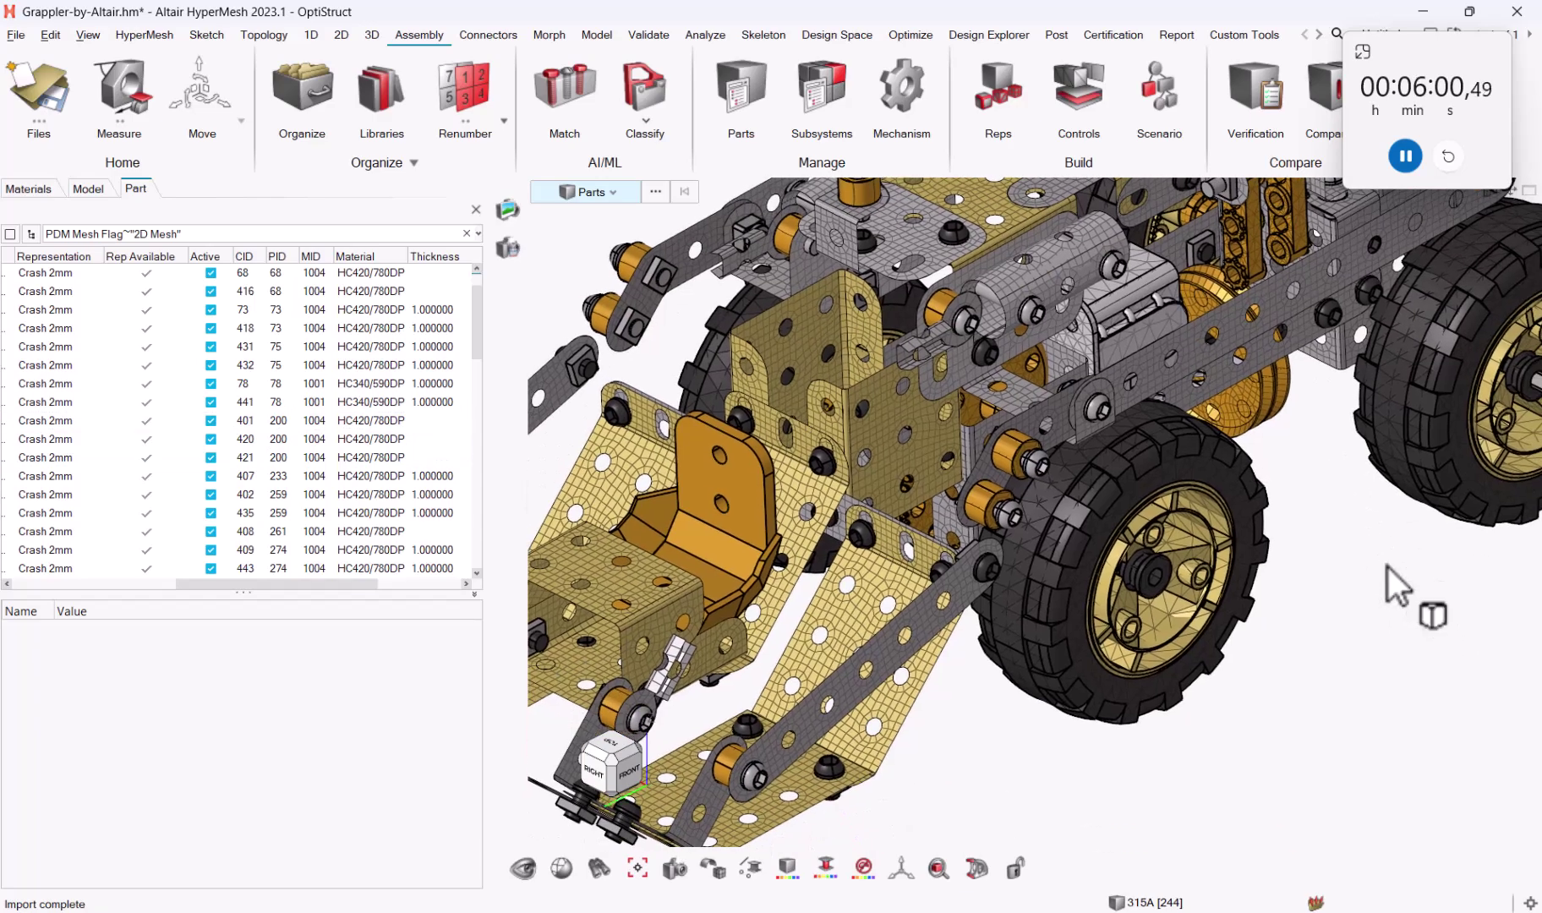
middle_drag(1097, 760, 1088, 713)
scroll(901, 488, up, 5)
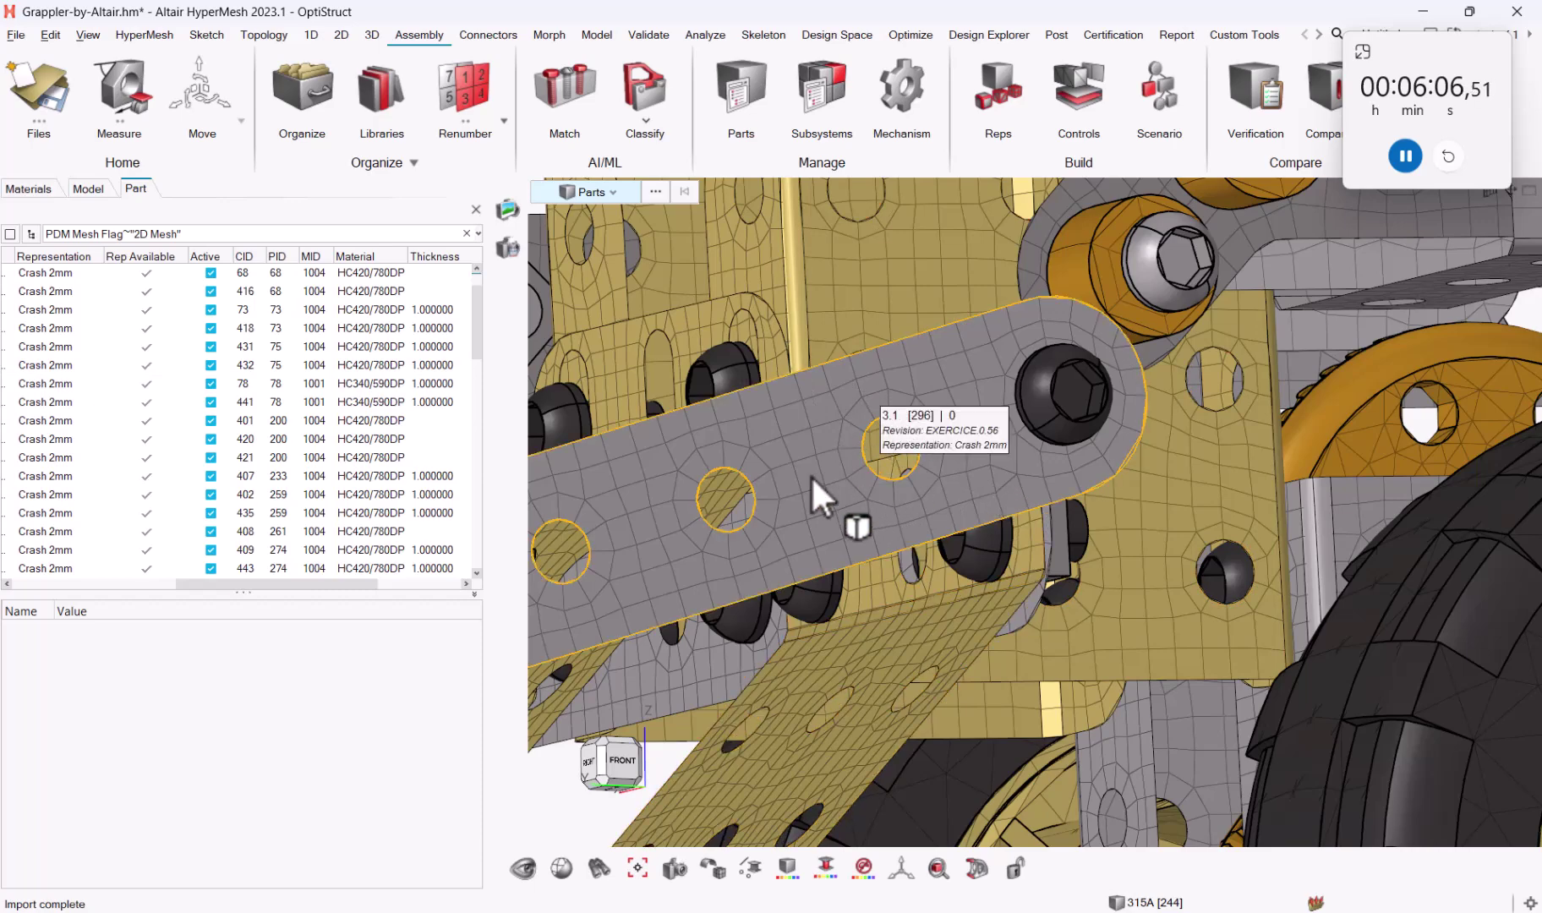
right_drag(786, 456, 960, 493)
scroll(921, 473, down, 5)
middle_drag(999, 424, 1019, 476)
scroll(982, 420, down, 2)
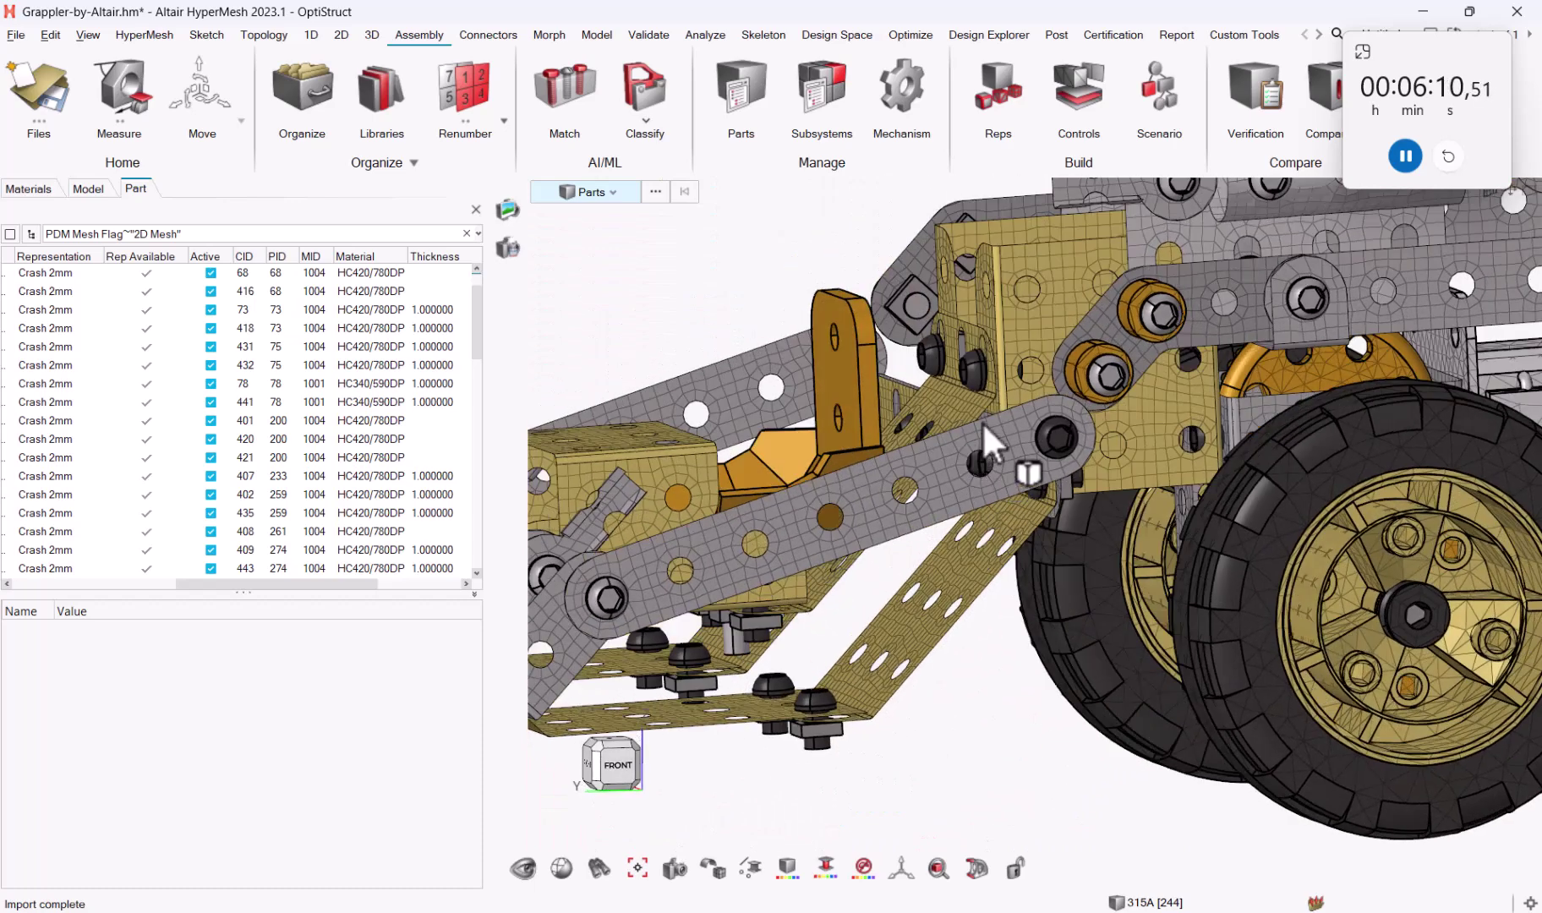
scroll(772, 425, down, 3)
middle_drag(772, 426, 990, 568)
scroll(967, 546, down, 4)
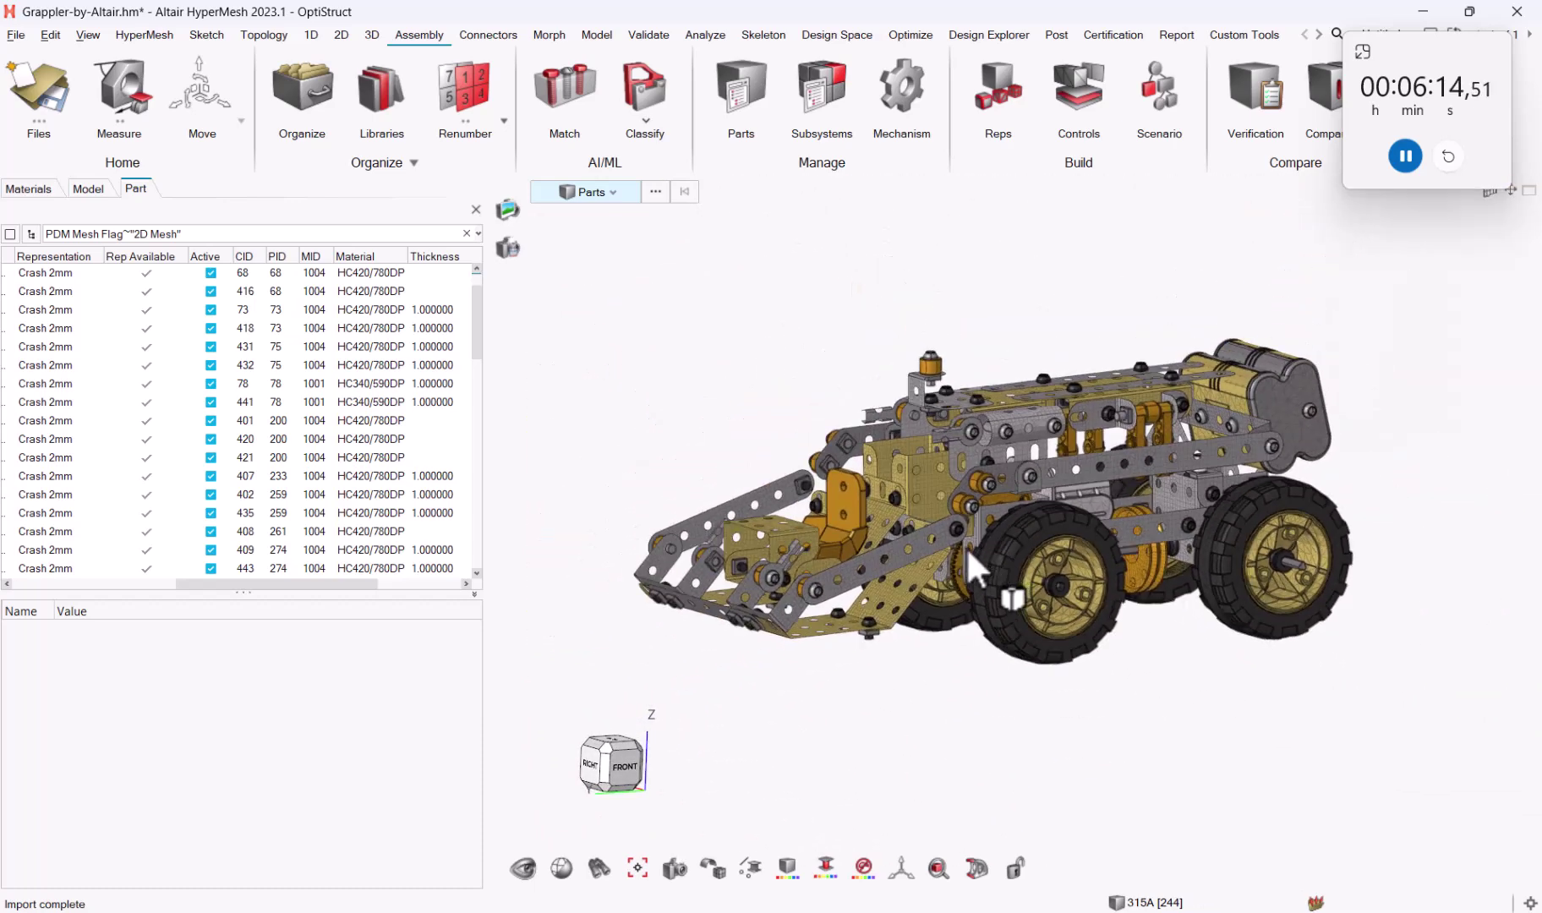
Step: Stop the stopwatch and close its overlay
click(1405, 156)
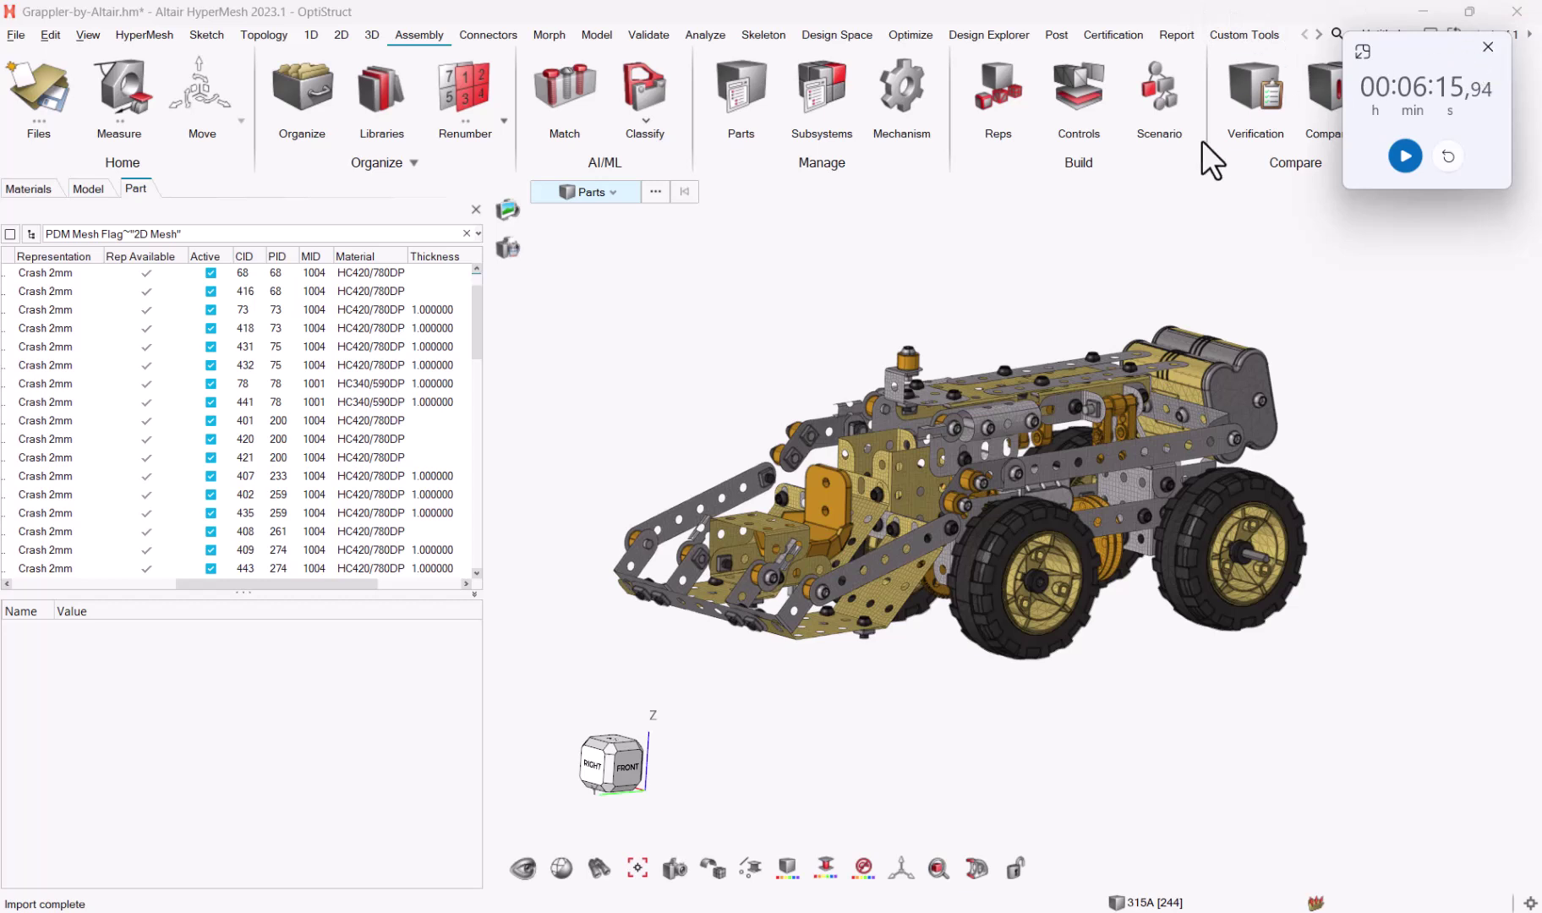
click(1489, 47)
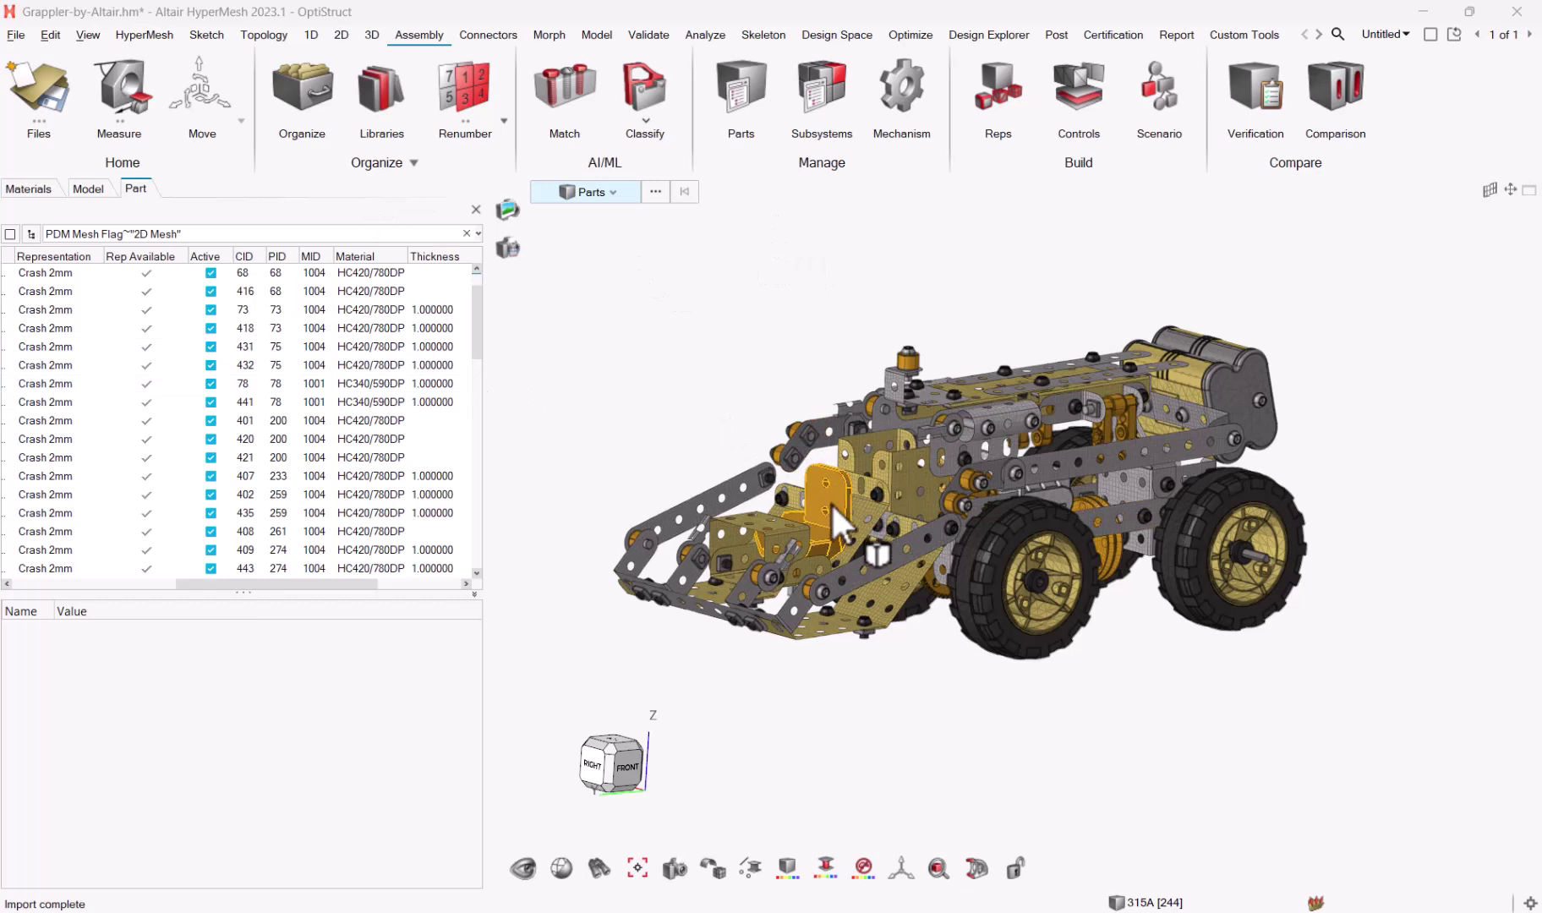
Step: Create a Midmesh 5mm representation for the plastic seat part, saving it to the library
mouse_move(839, 497)
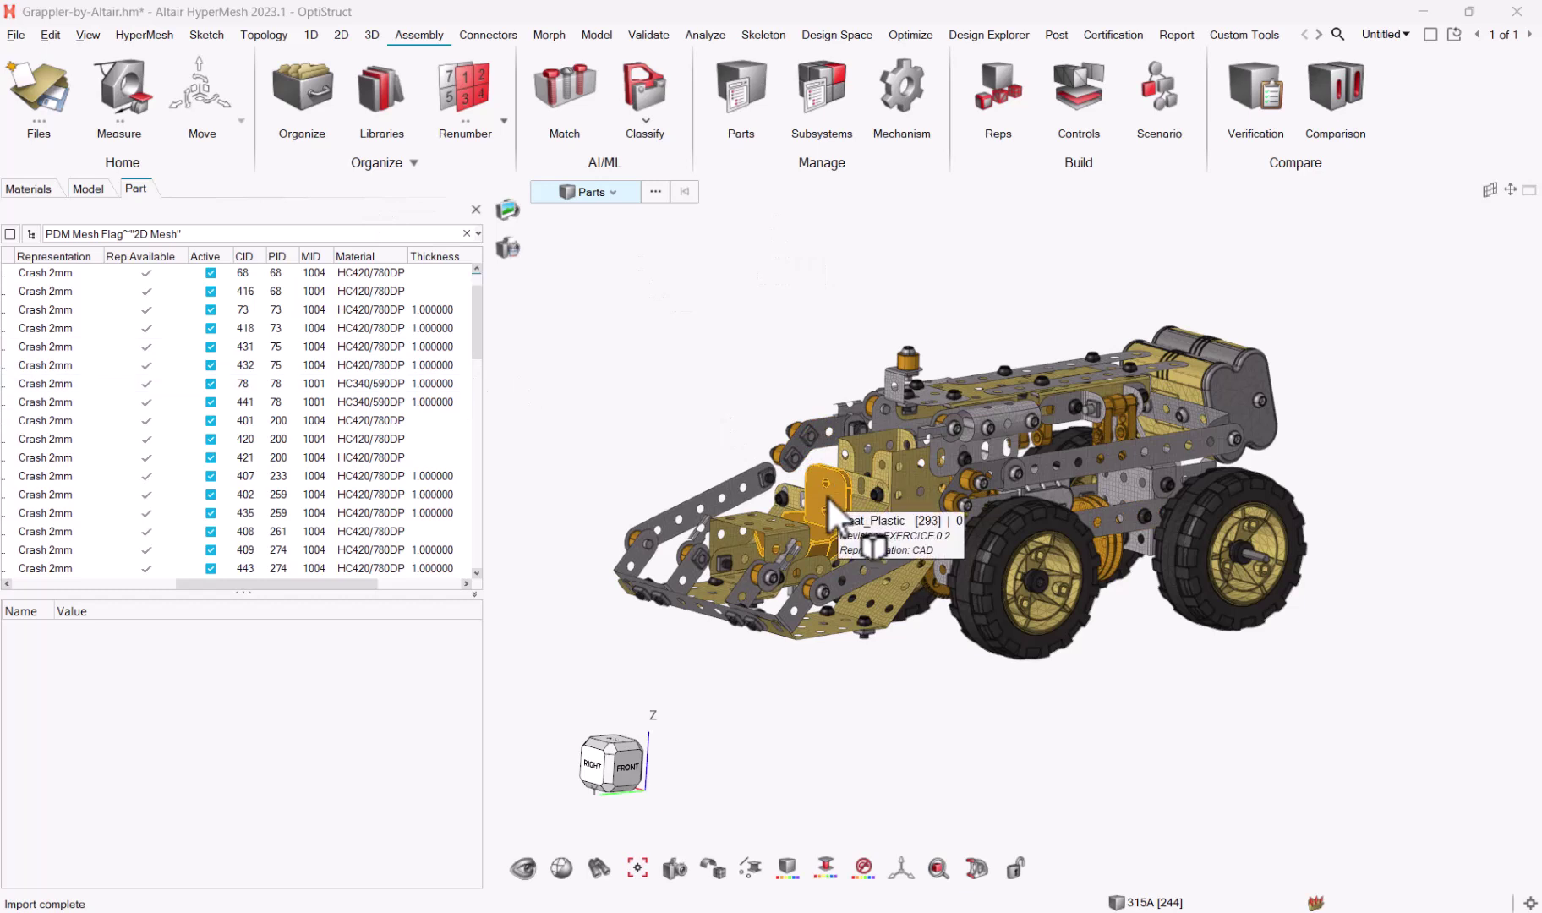
click(828, 498)
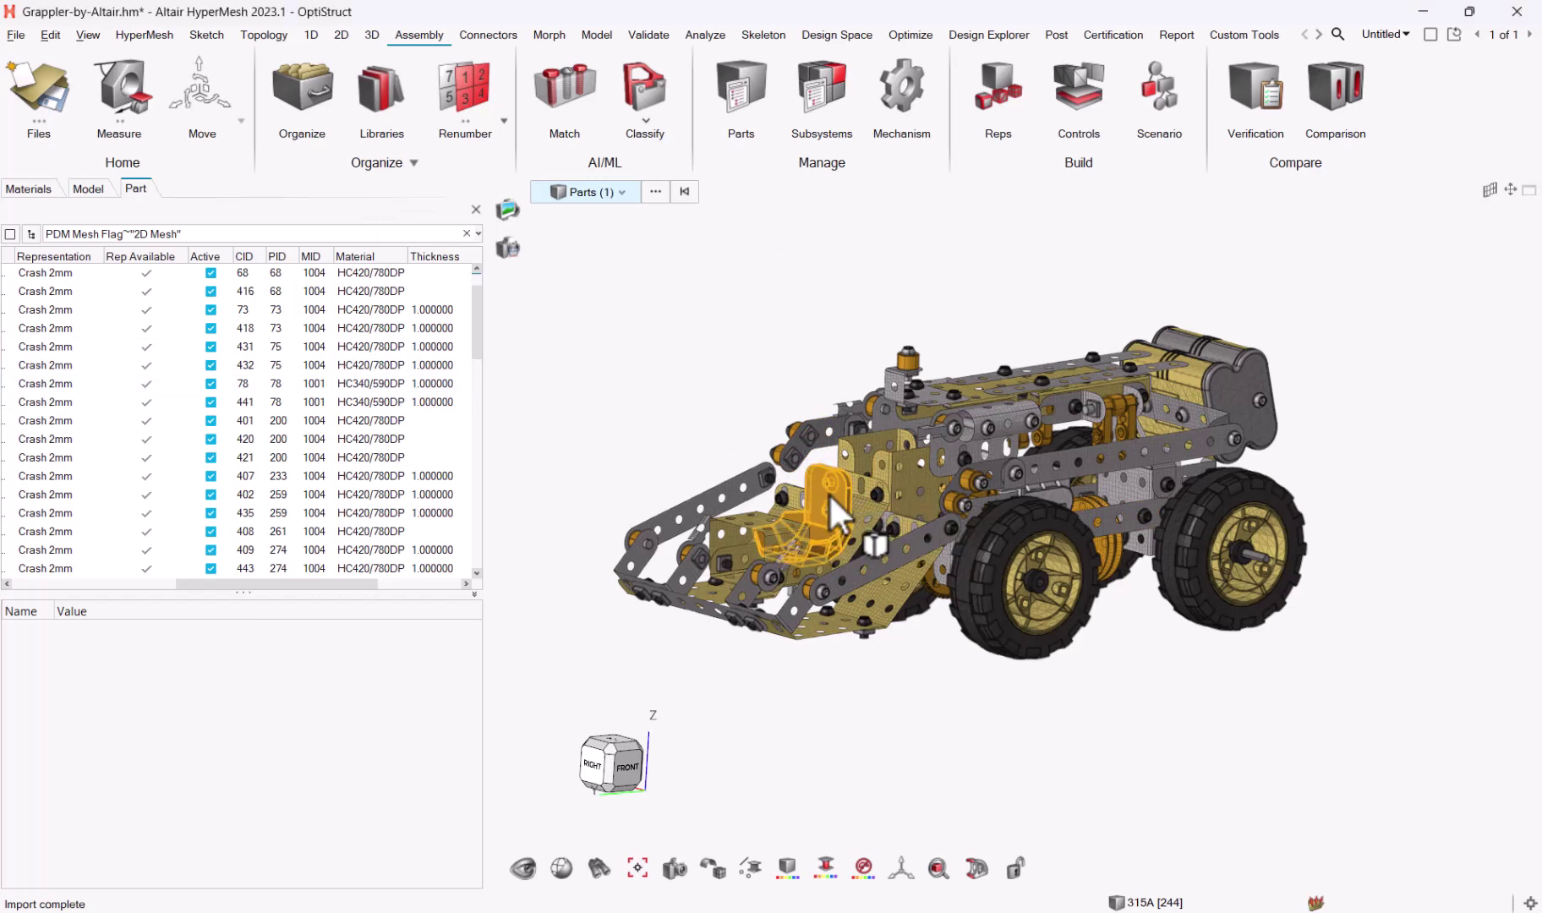
right_click(828, 491)
mouse_move(937, 80)
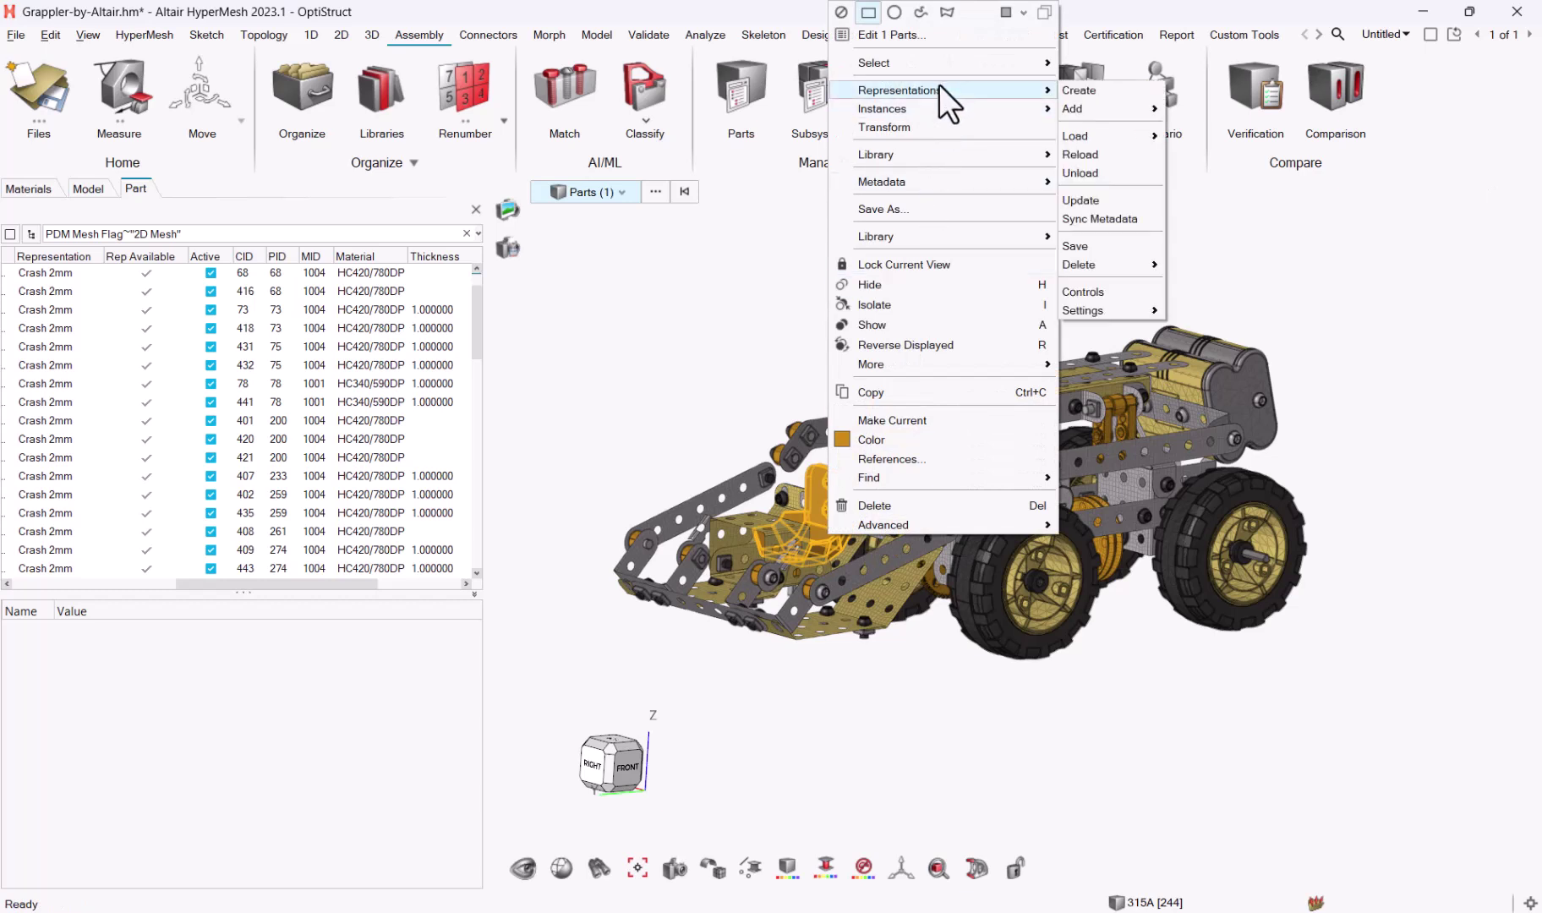
click(1082, 88)
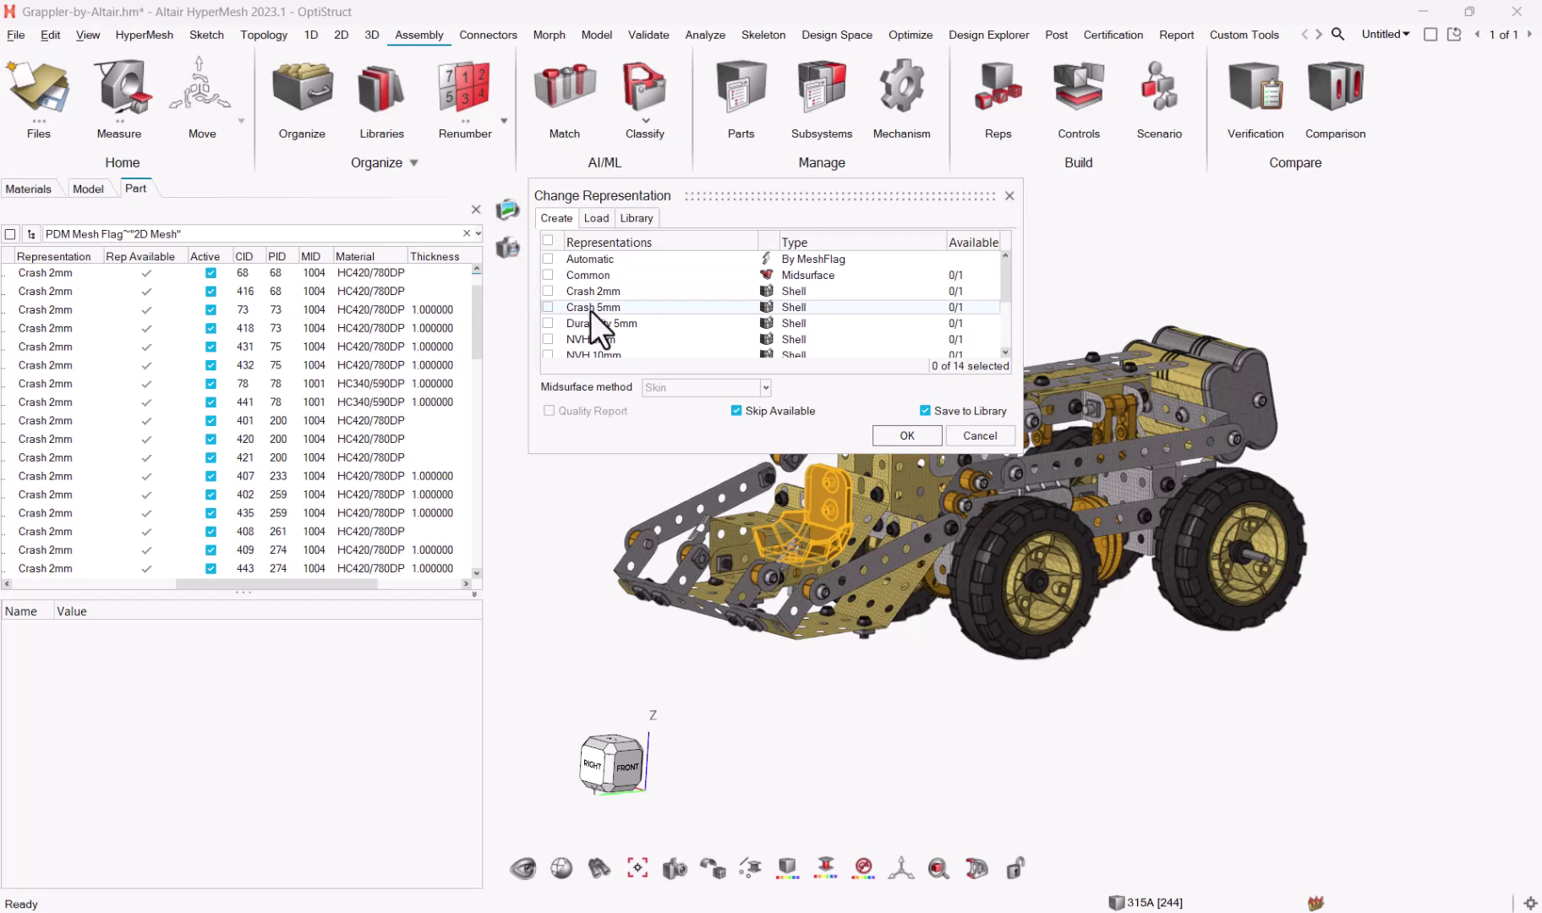
drag(1006, 272, 1019, 331)
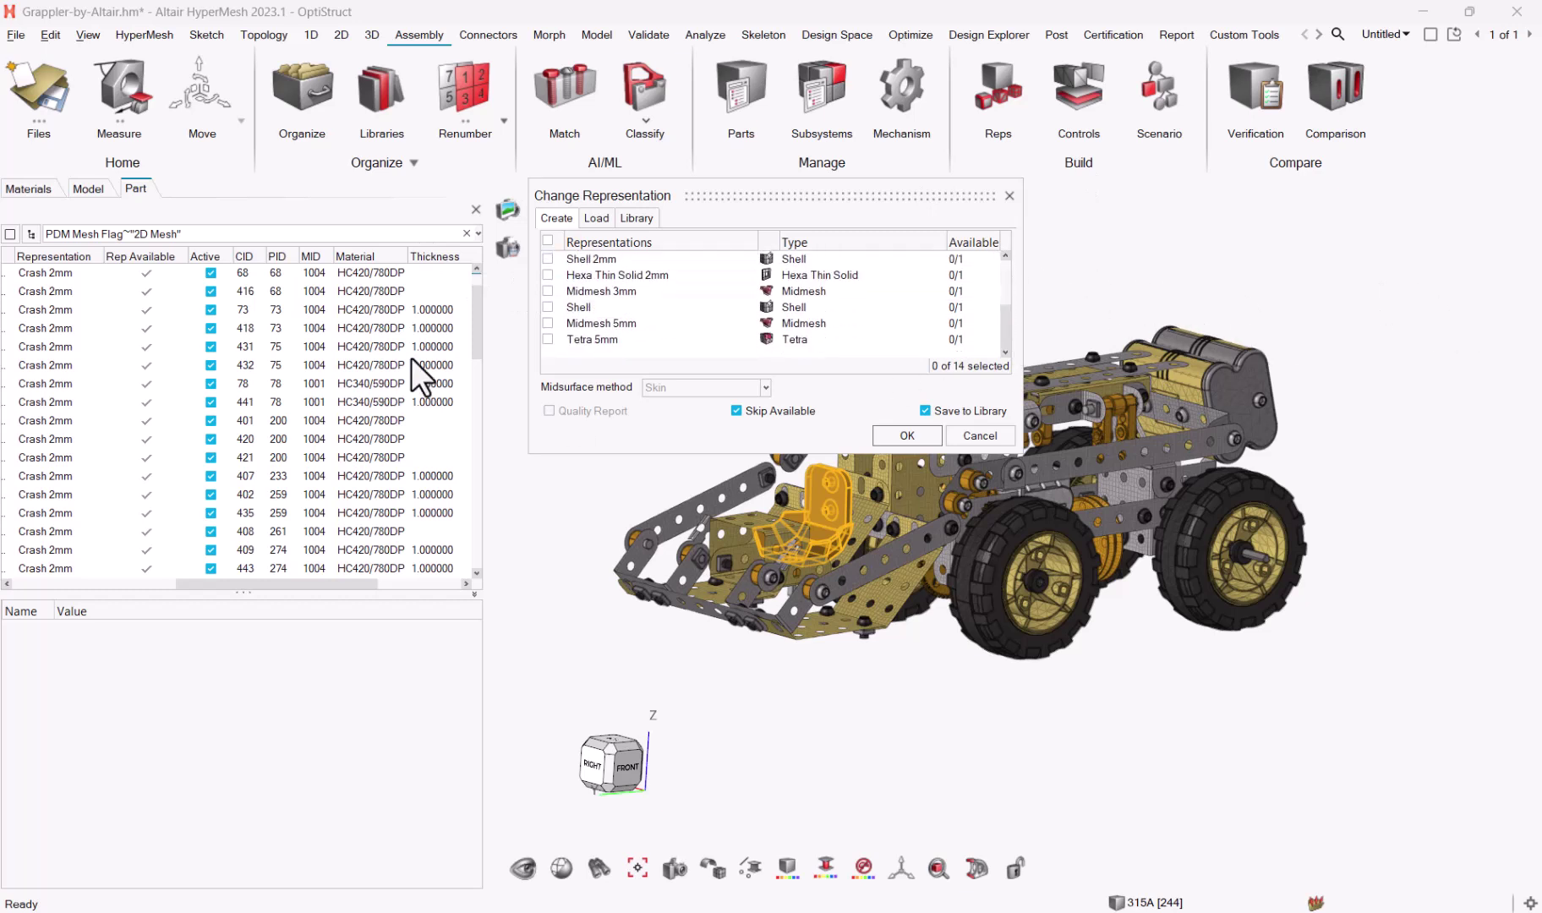
click(547, 323)
click(912, 434)
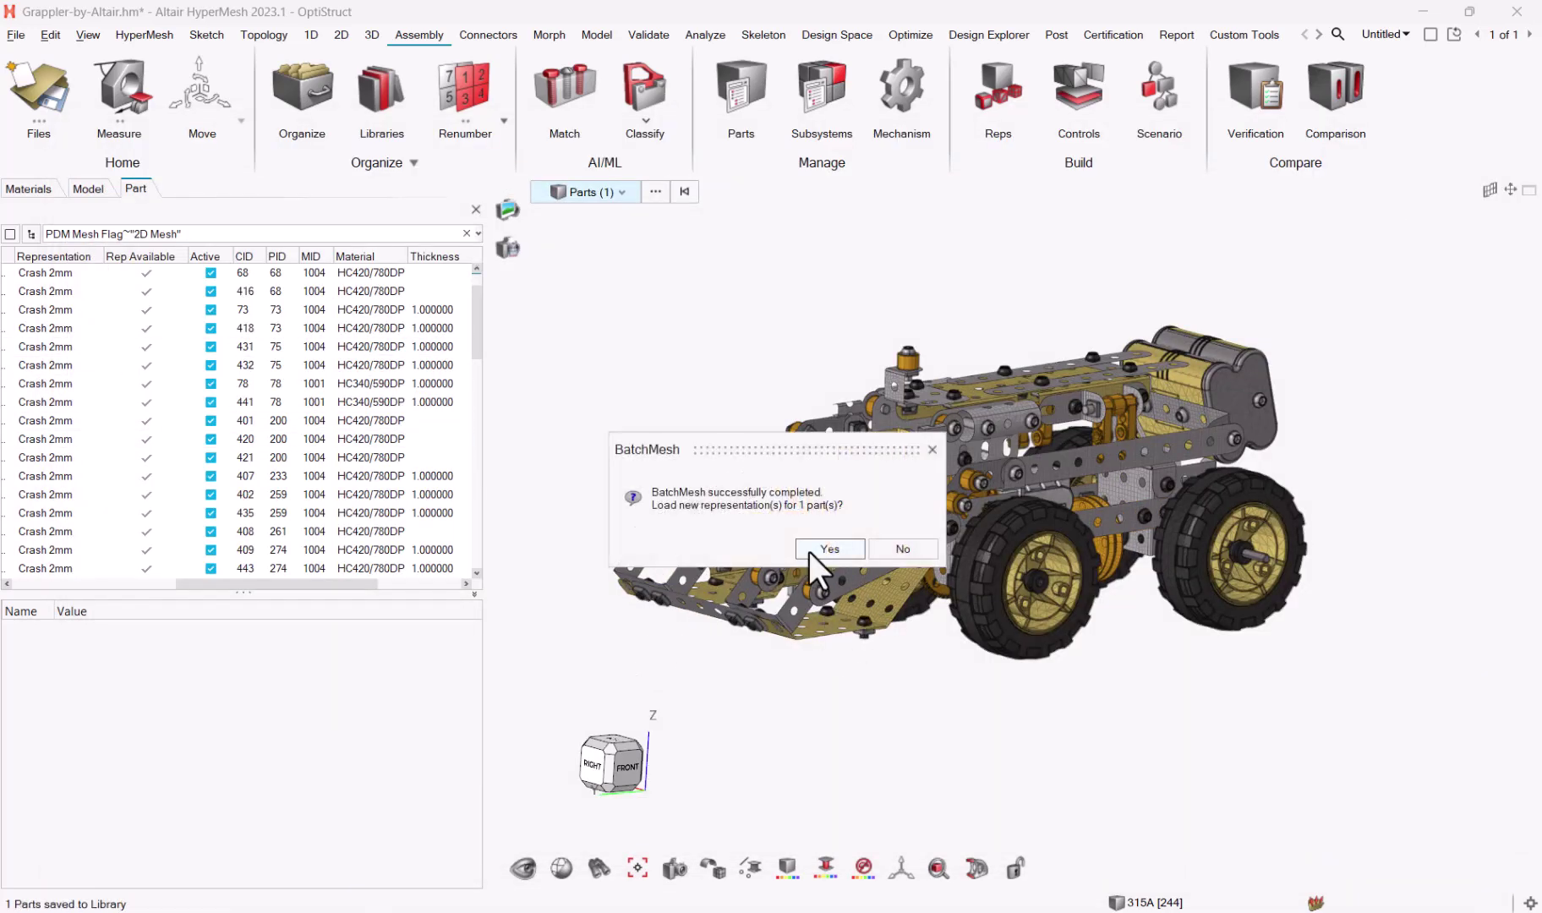
Step: Load the new Midmesh 5mm representation of the seat into the model and look at its mesh
click(811, 550)
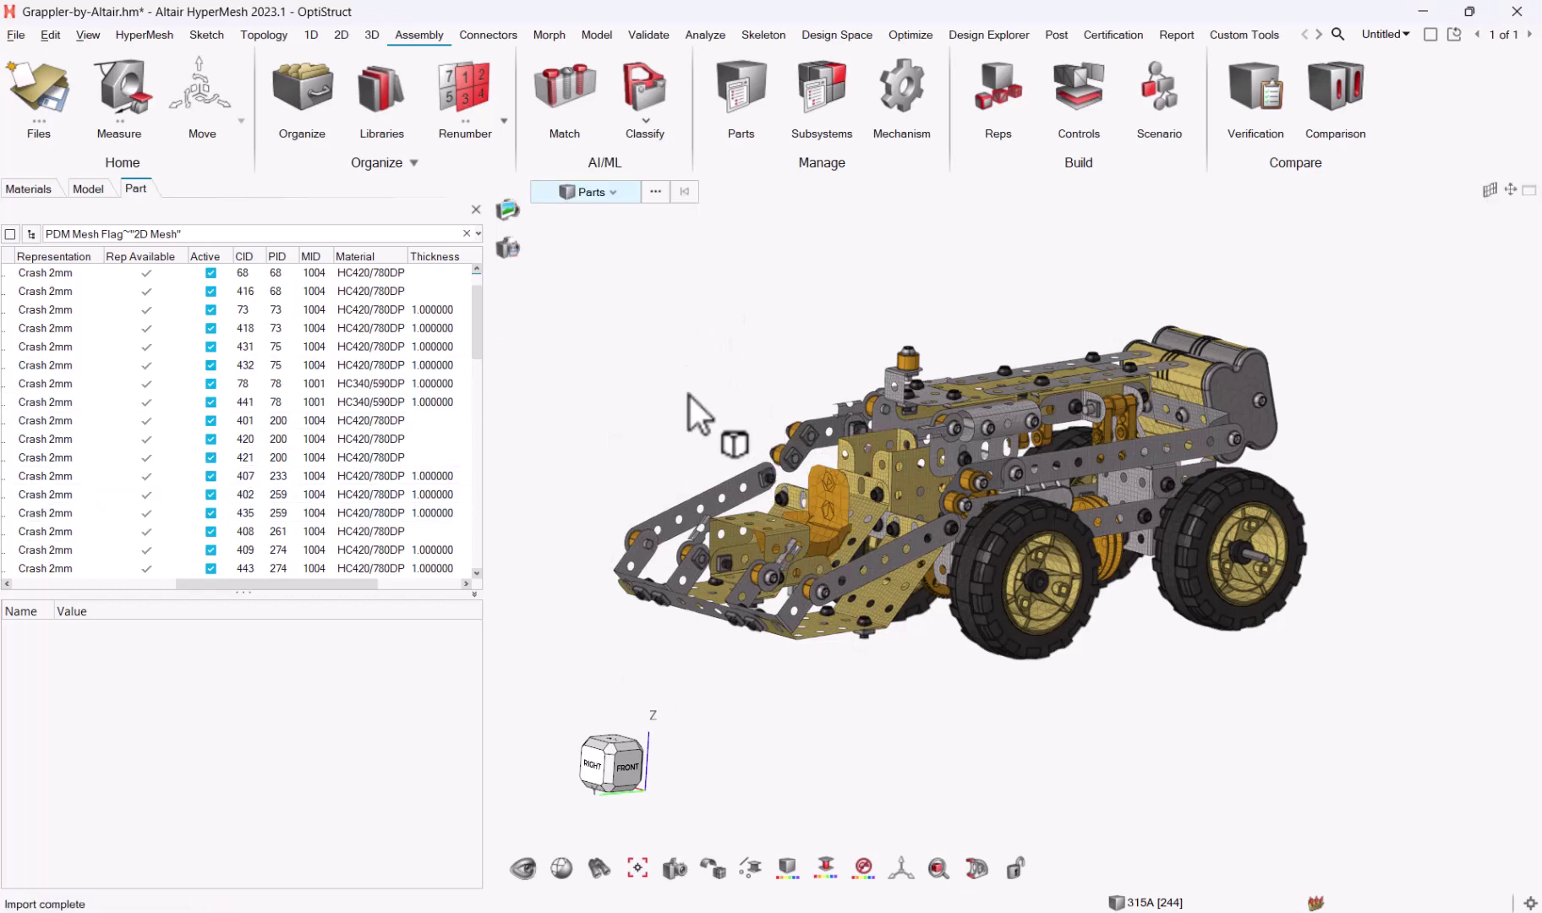
scroll(649, 402, up, 5)
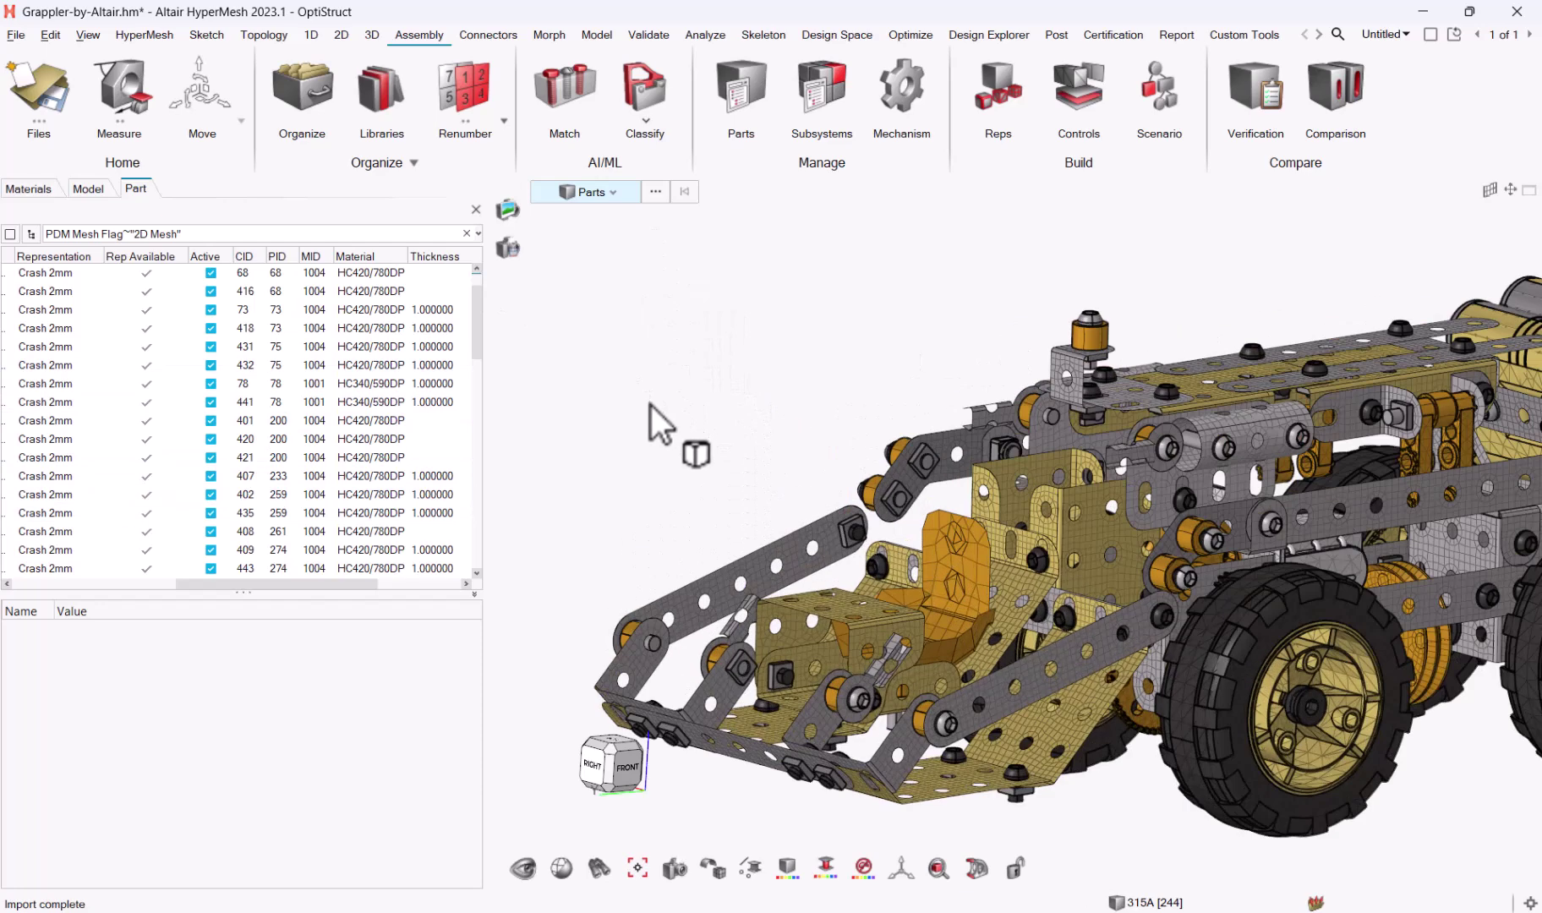
scroll(651, 405, down, 3)
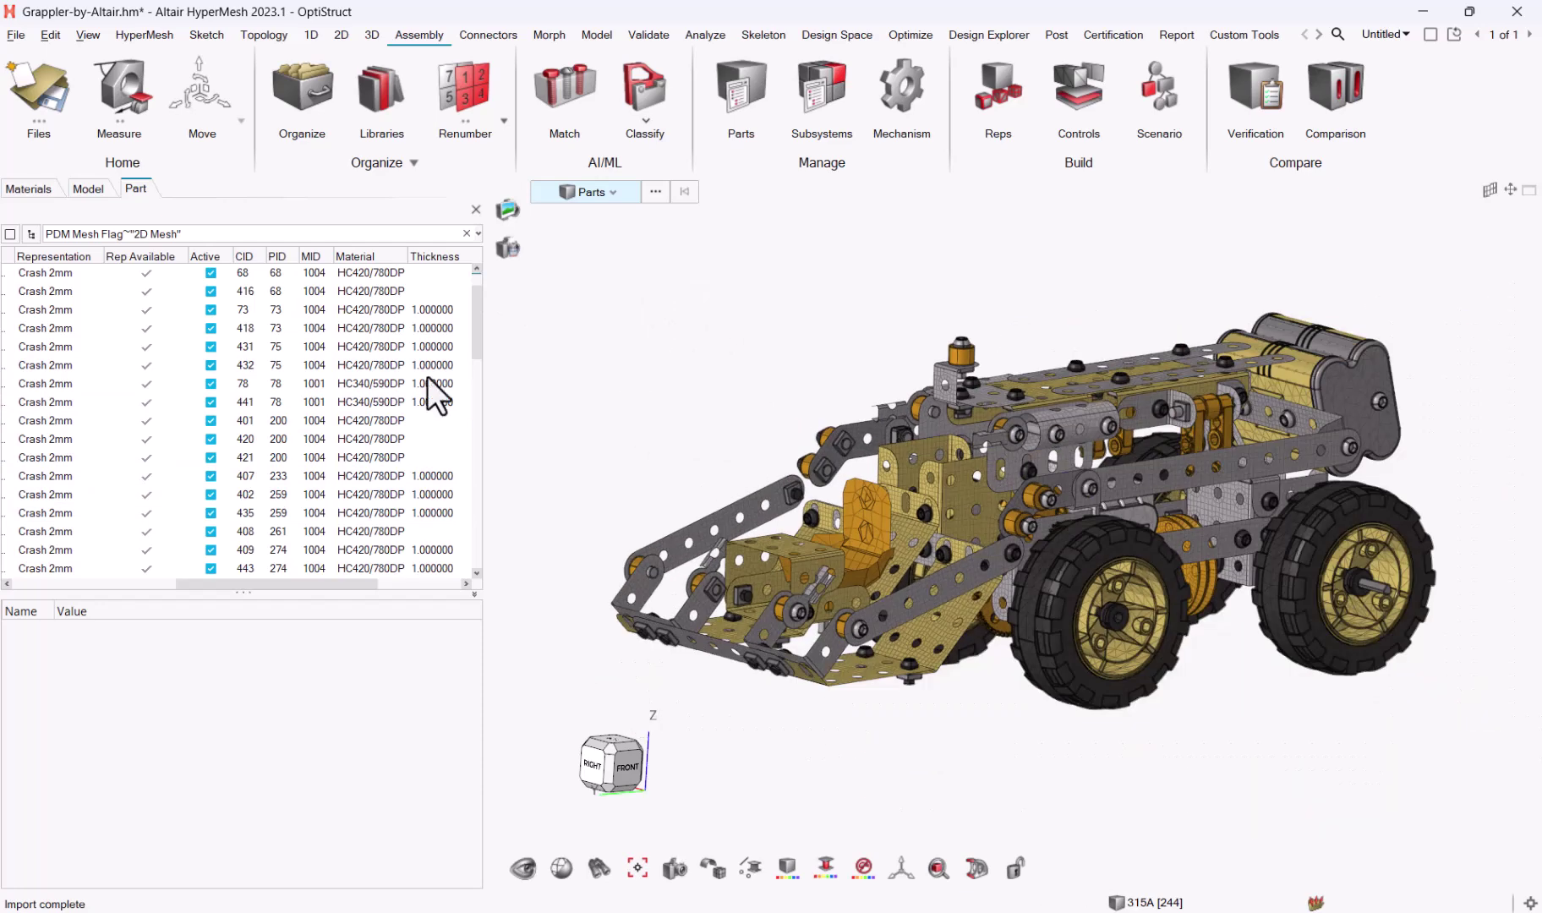
Step: List the model's properties and assign automatic, varied colors to all of them
click(91, 188)
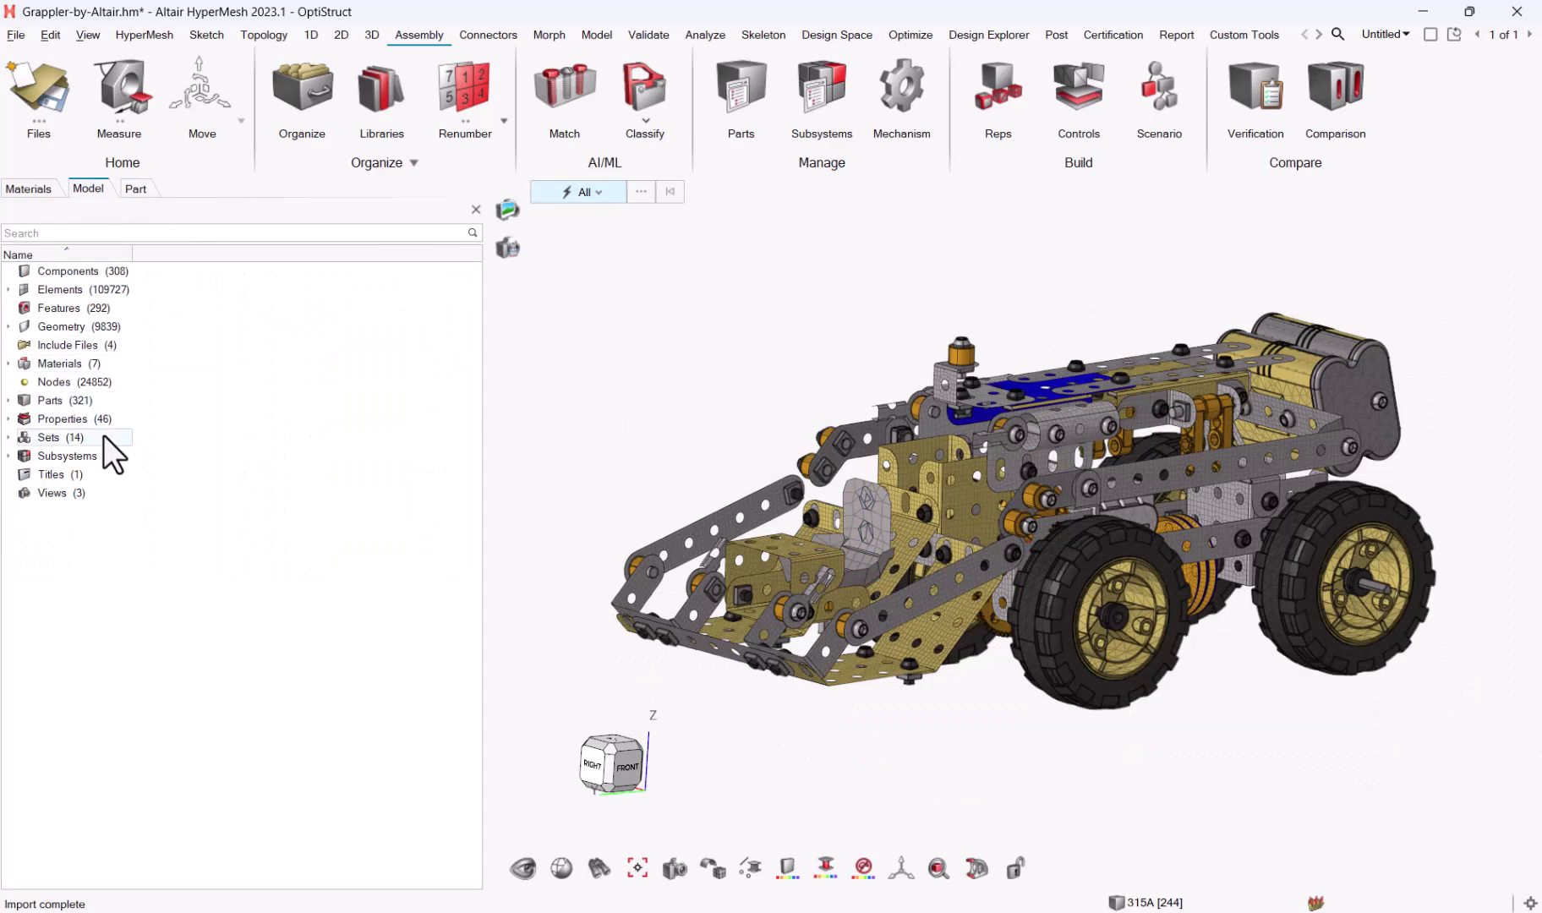
double_click(74, 419)
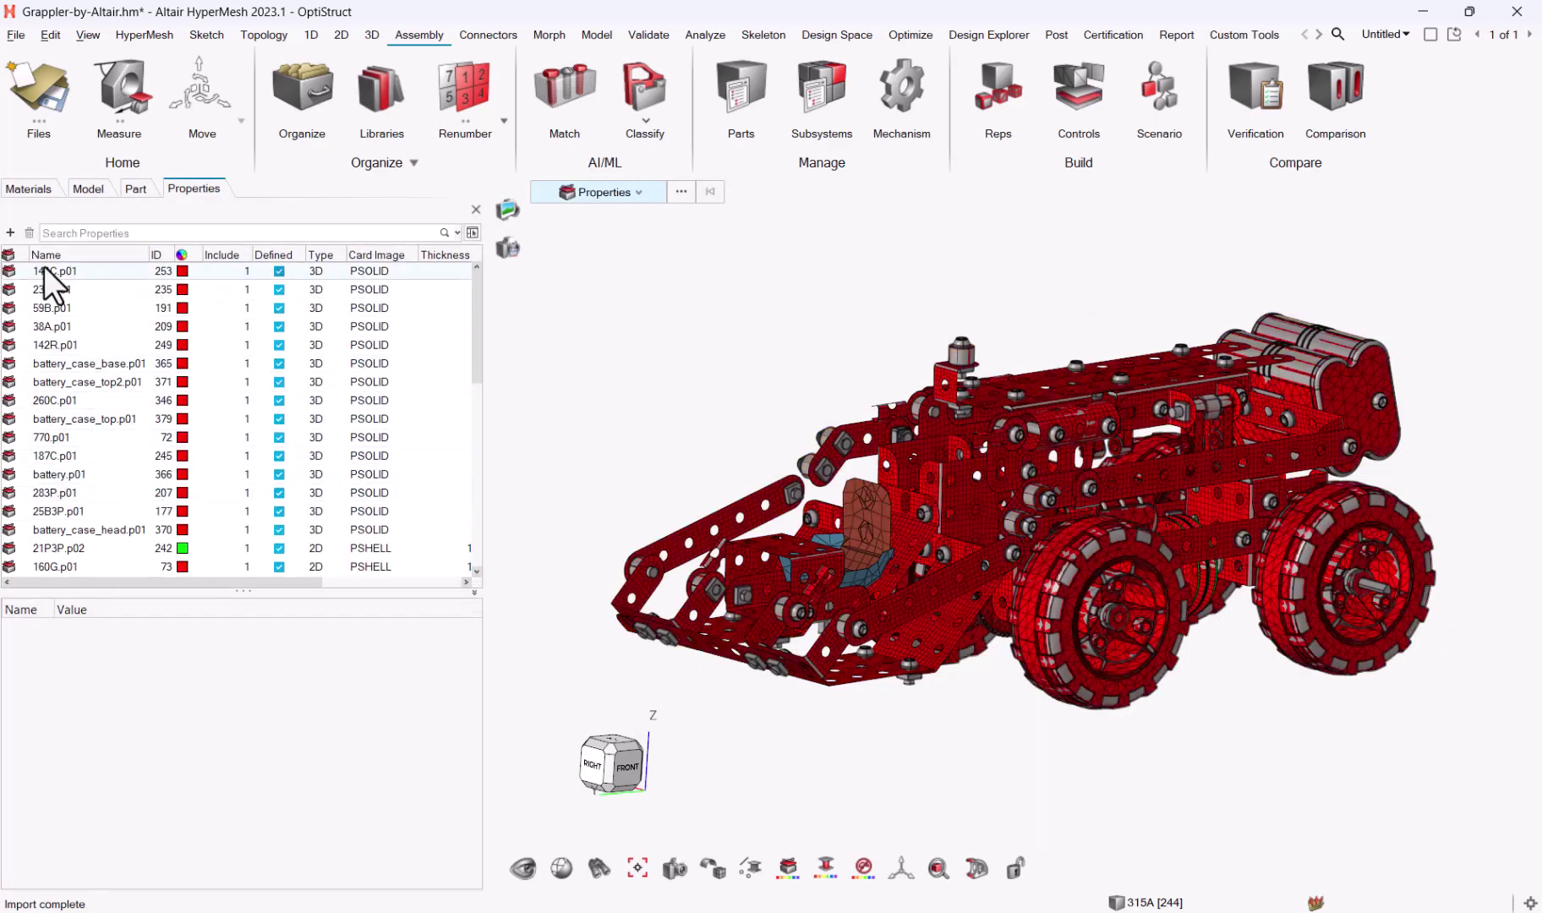
click(105, 295)
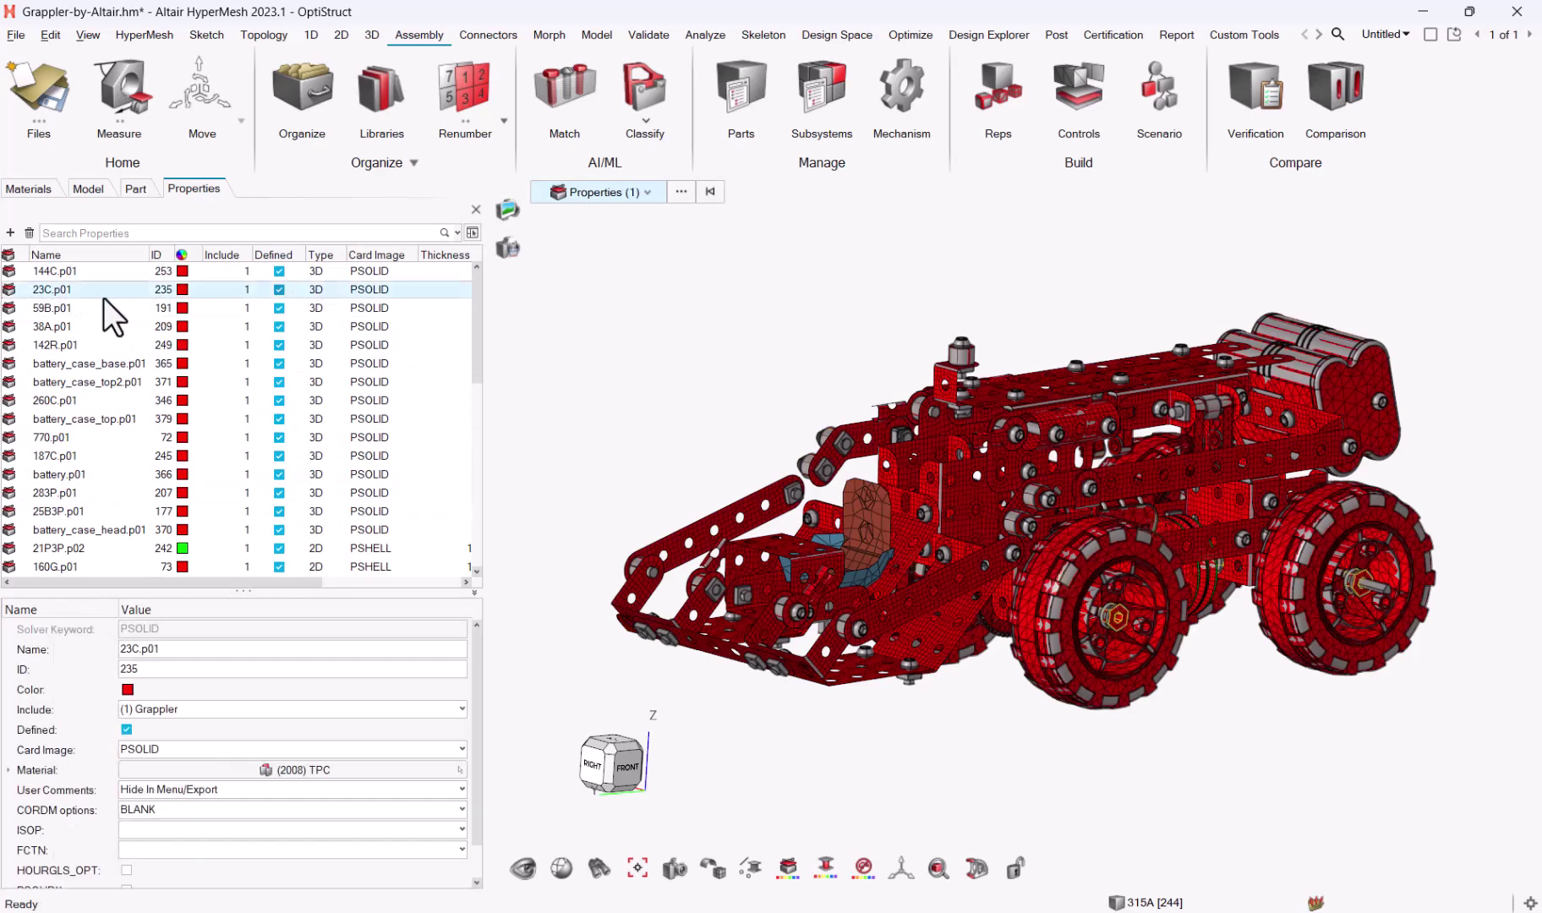
key(ctrl+a)
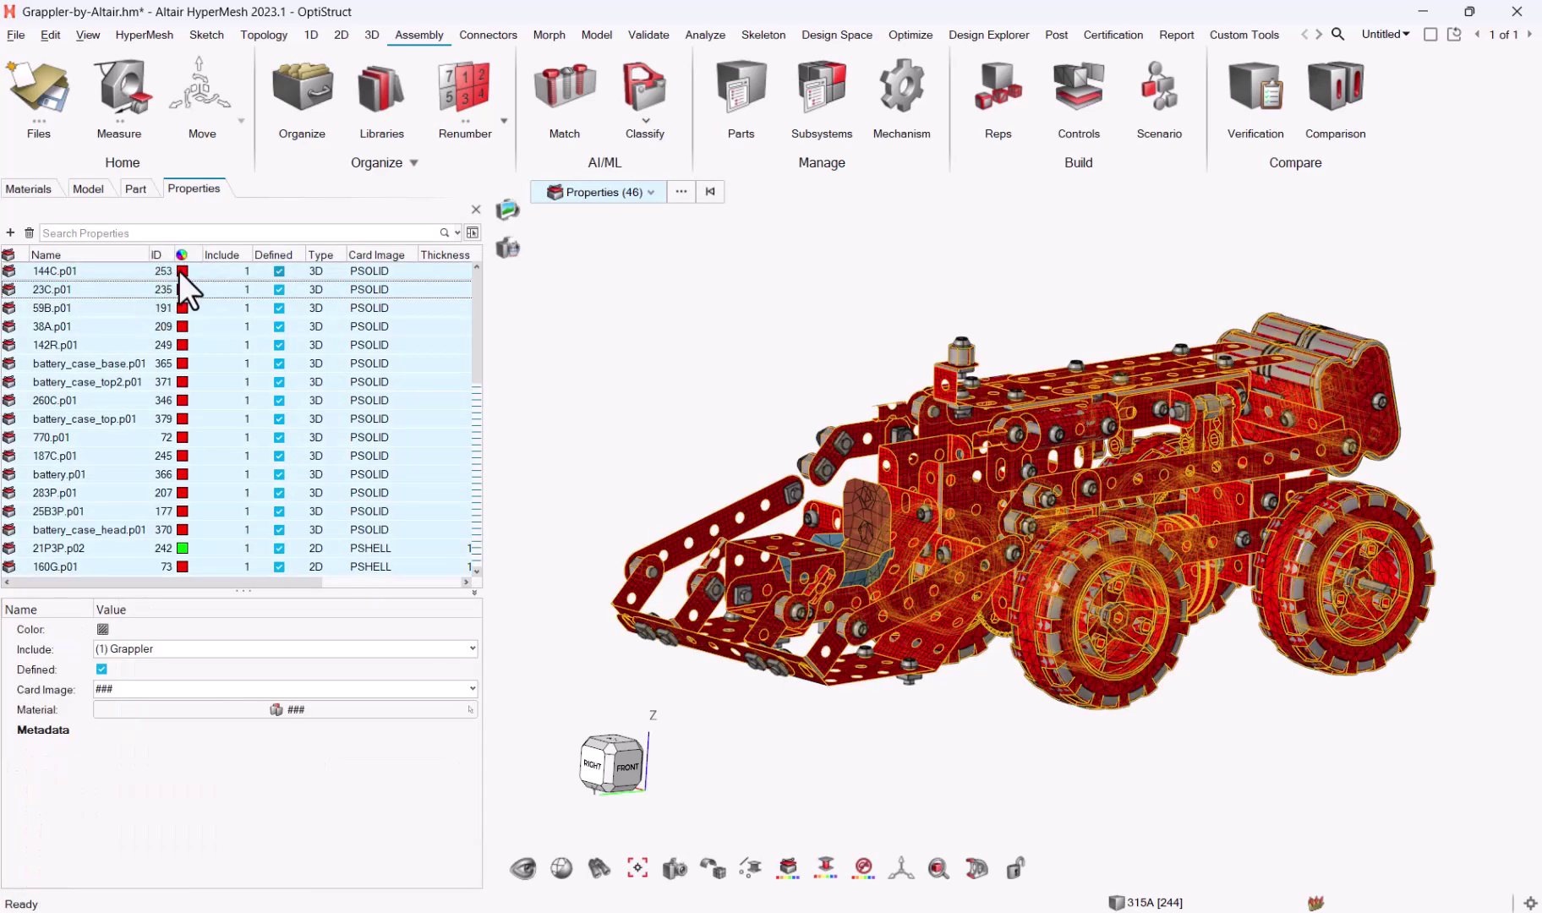
right_click(179, 271)
click(177, 270)
click(240, 284)
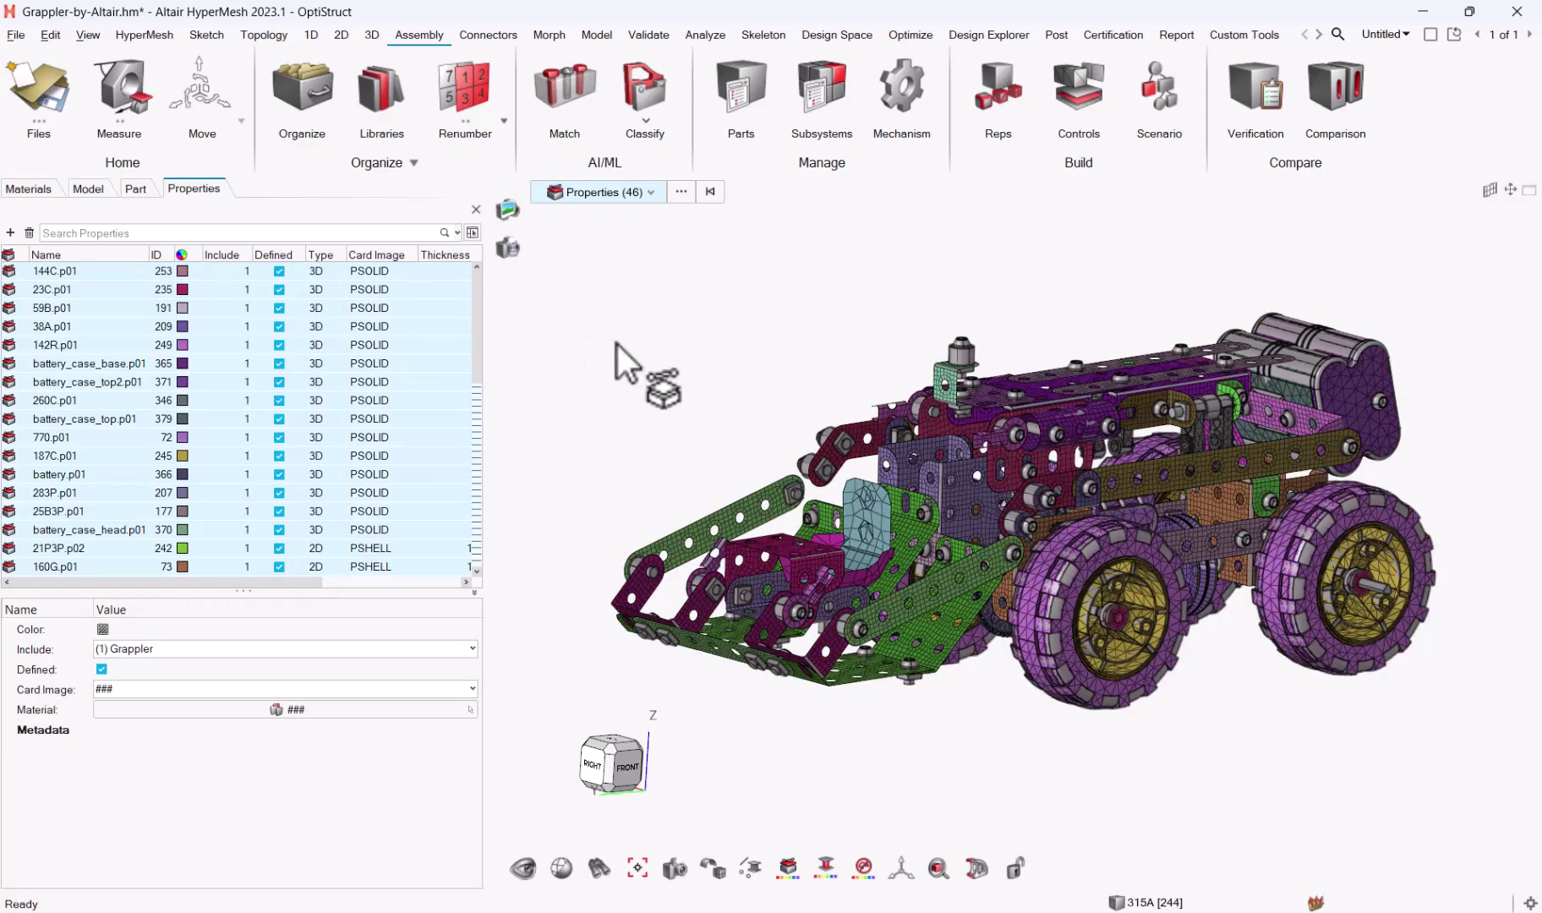
Step: Examine the seat's midmesh and the thickness and material of its Seat_Plastic_1.49 and Seat_Plastic_1.21 shell properties
right_drag(625, 343, 708, 360)
scroll(961, 555, up, 5)
middle_drag(971, 524, 785, 535)
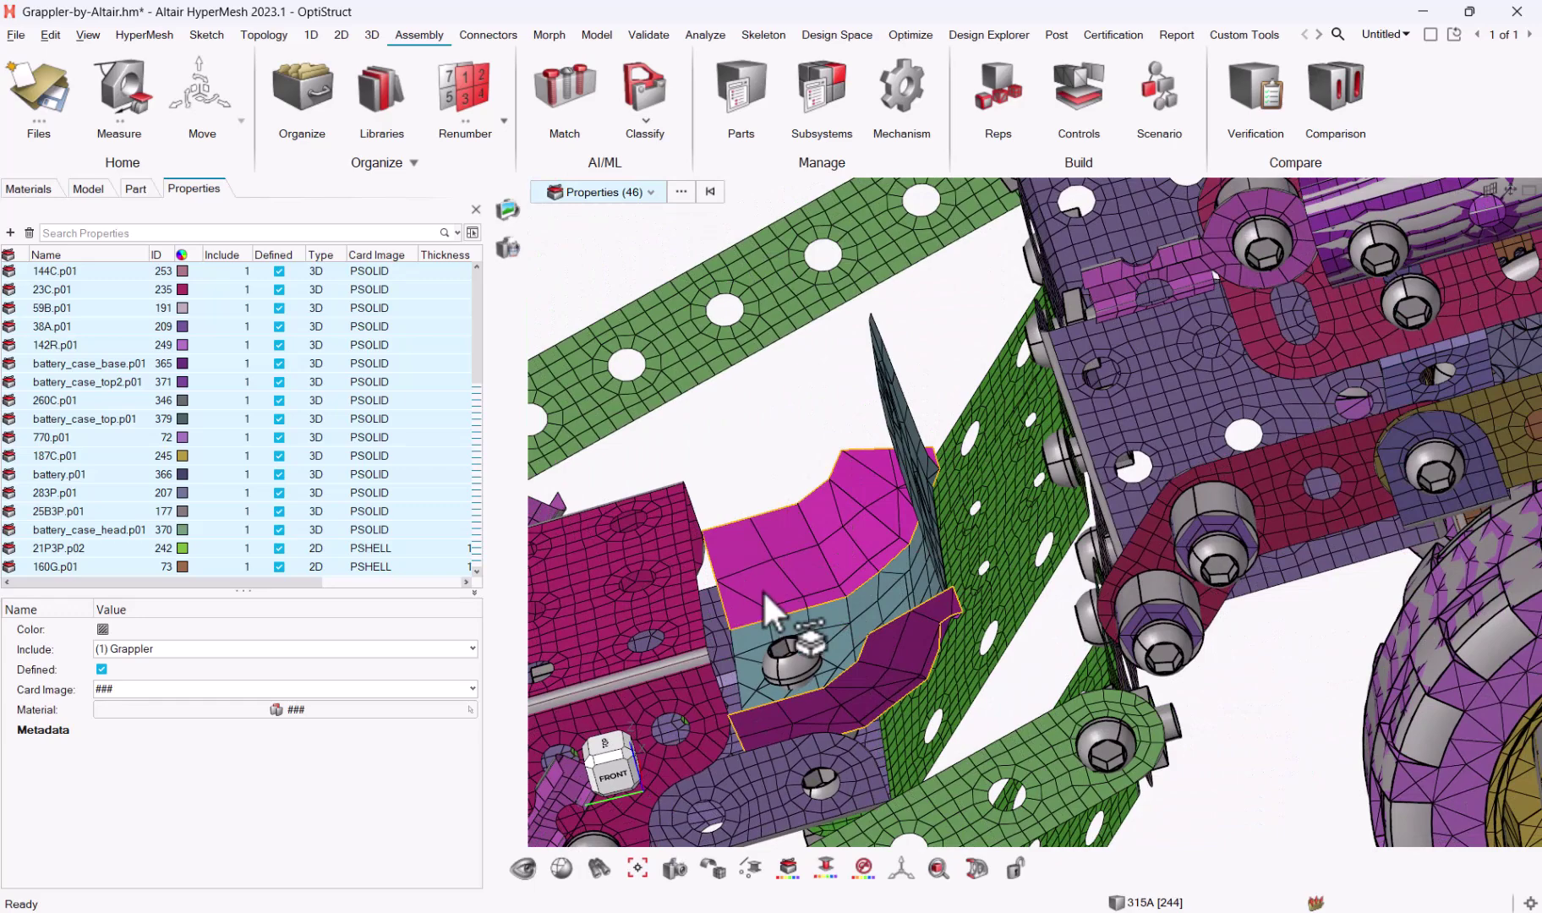
right_click(355, 501)
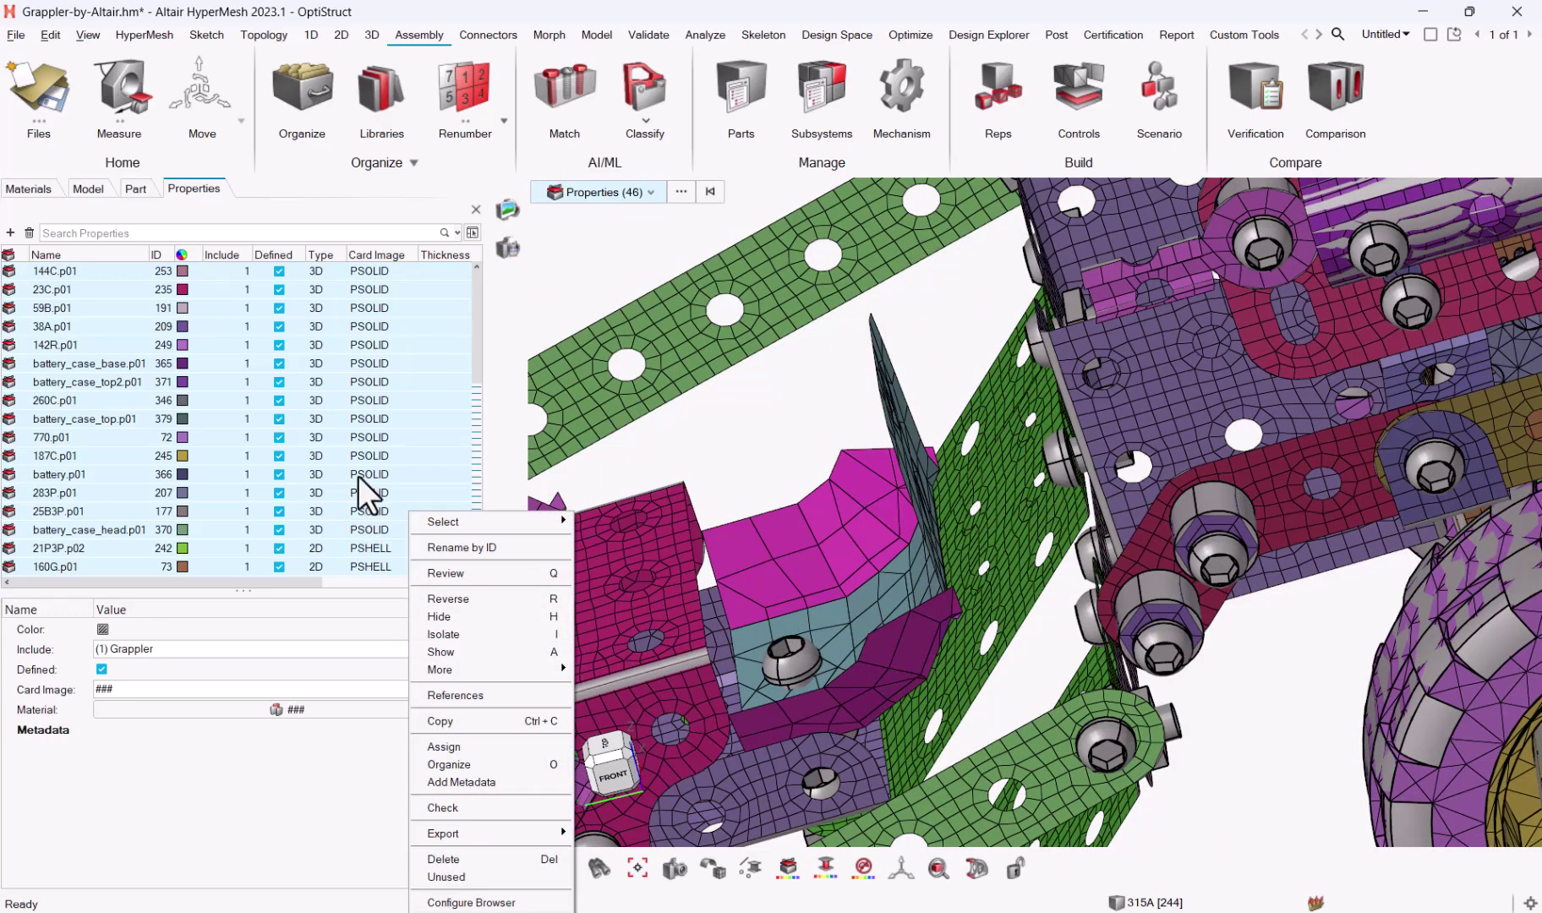
drag(480, 319, 474, 504)
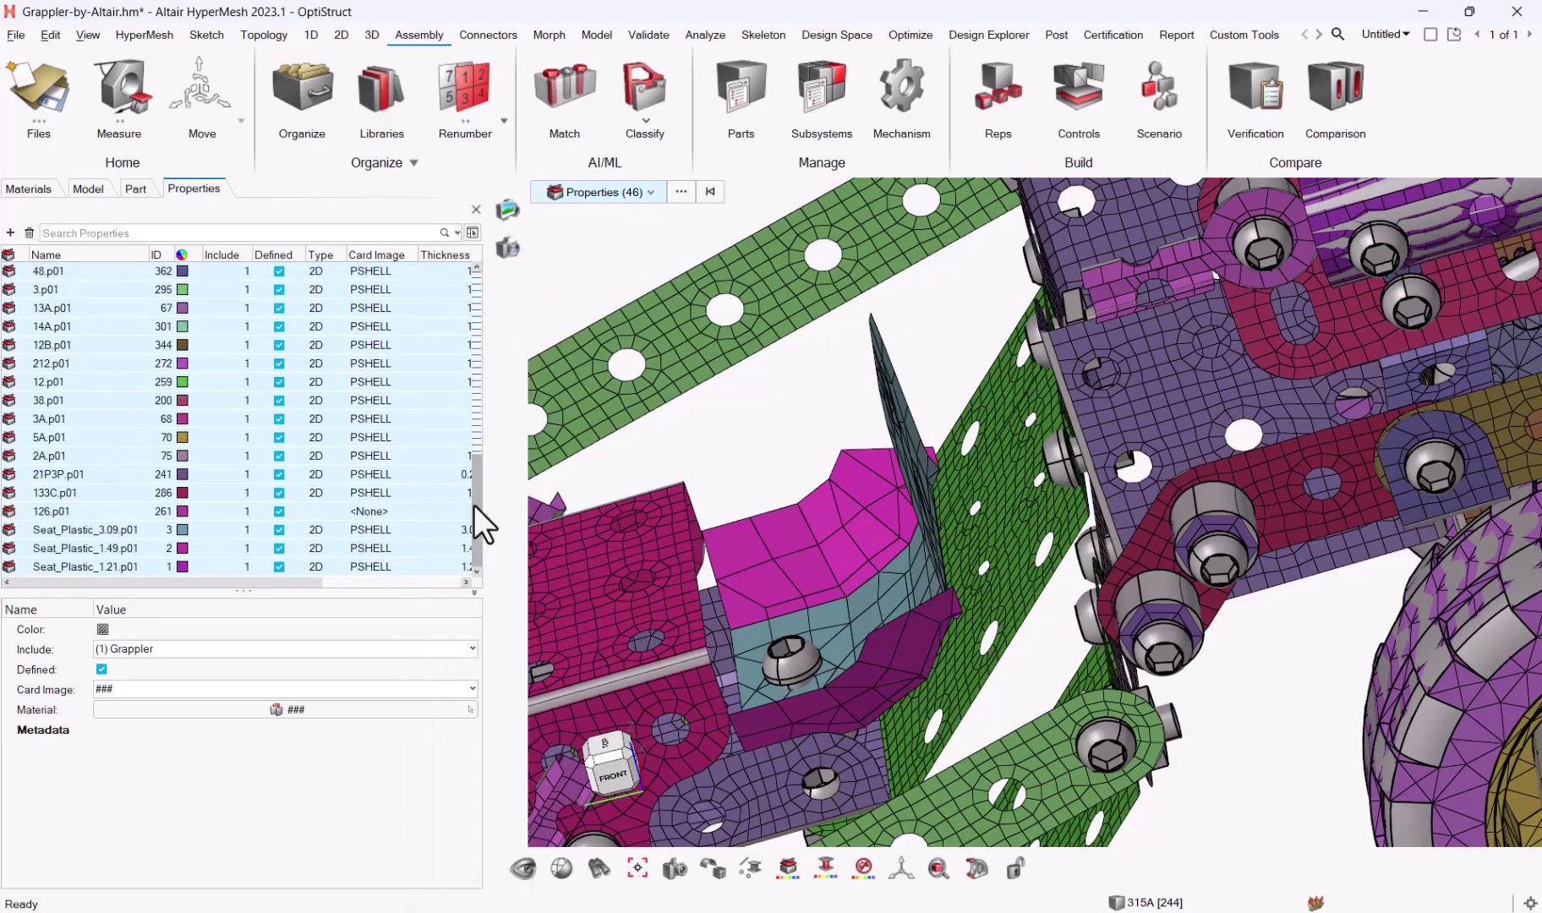
click(85, 547)
click(89, 568)
middle_drag(798, 461, 748, 507)
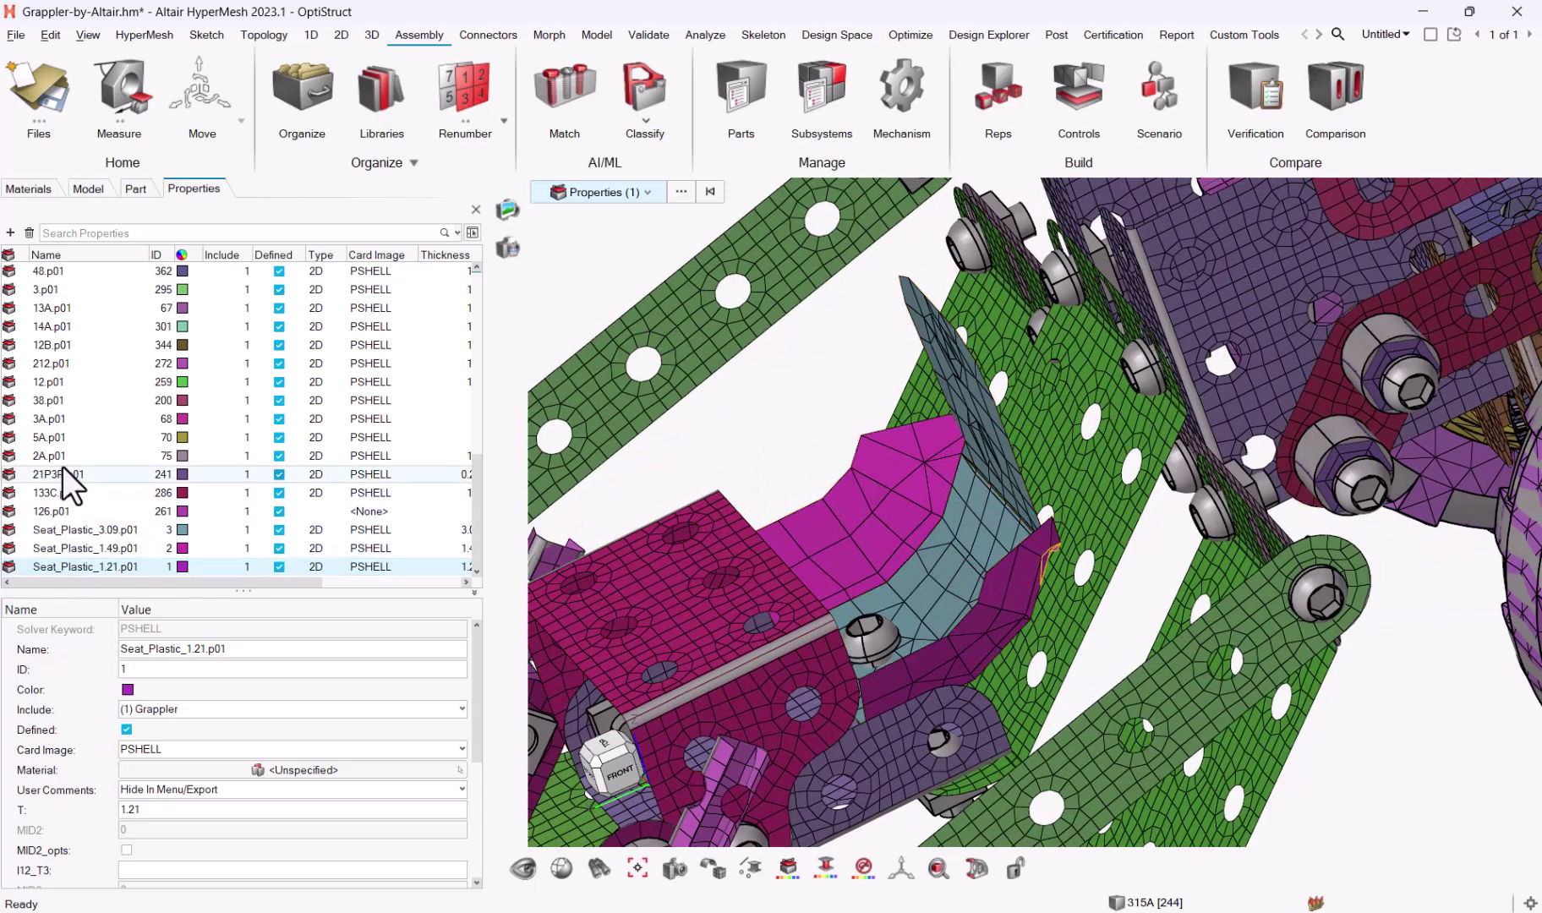
Step: Check the material assigned to property 212.p01 and select the three Seat_Plastic shell properties together
click(76, 363)
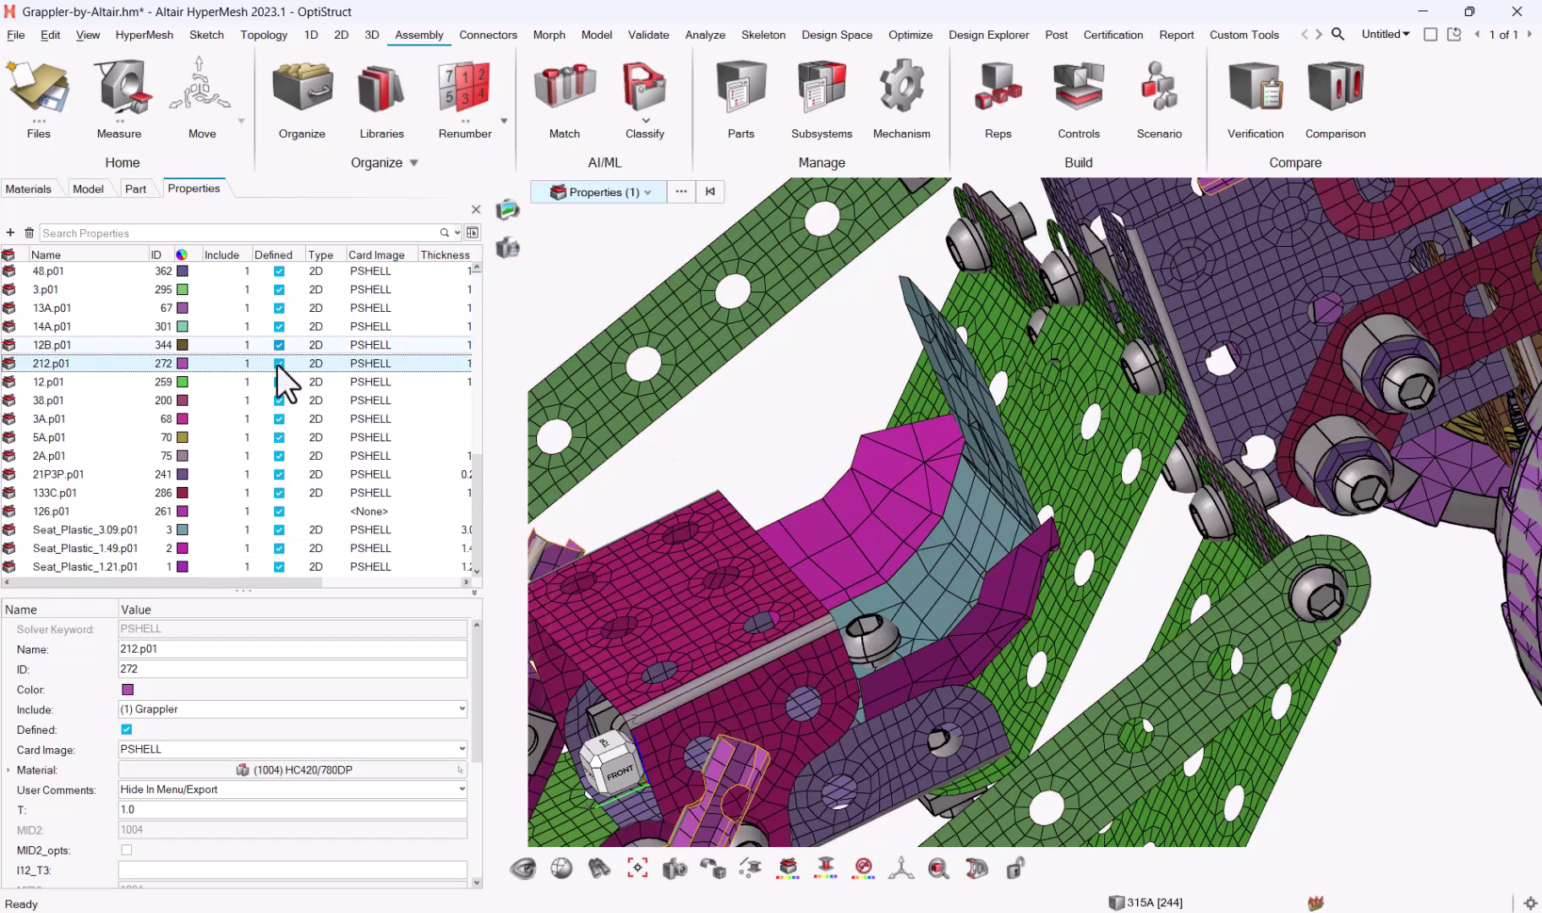
click(121, 529)
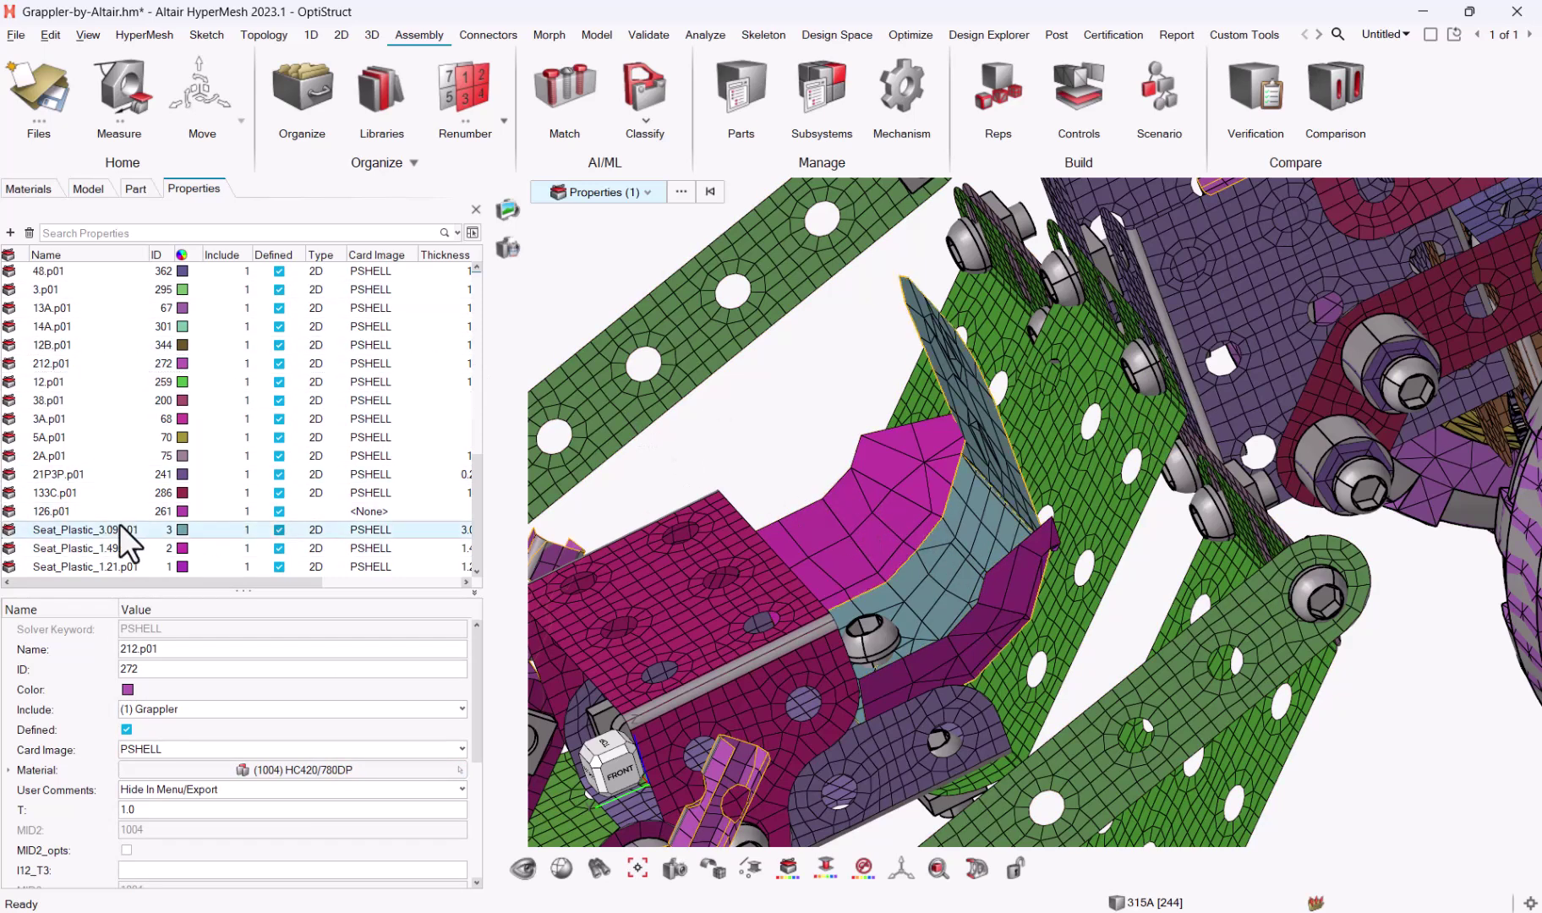
shift+click(106, 566)
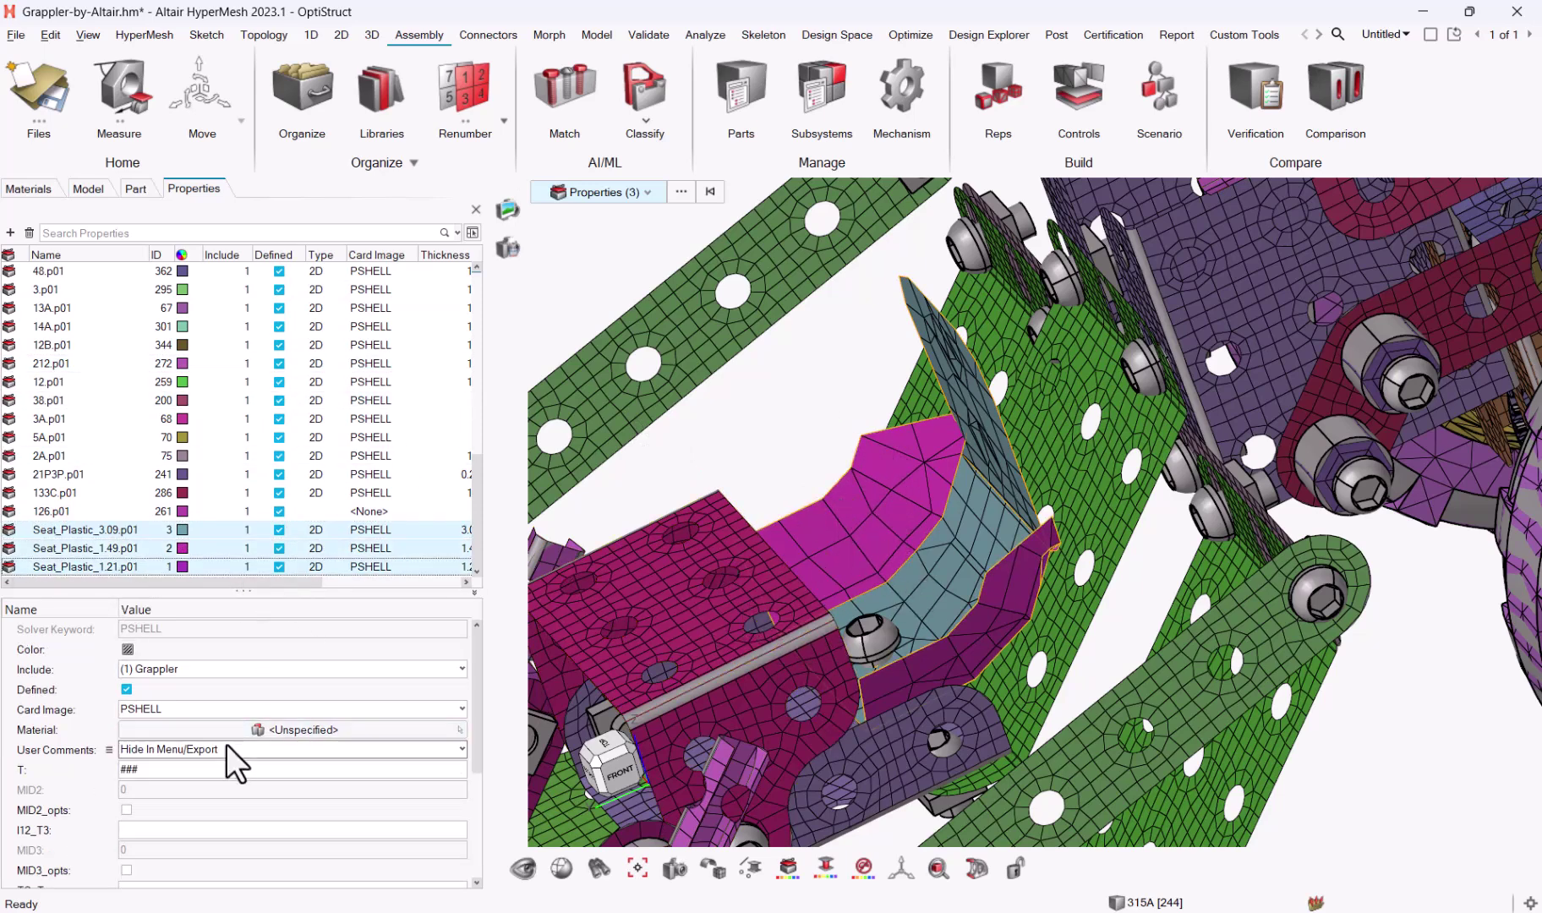
Step: Review the plastic seat part's representation data and its PDM material, thickness and mesh flag
click(89, 195)
click(133, 189)
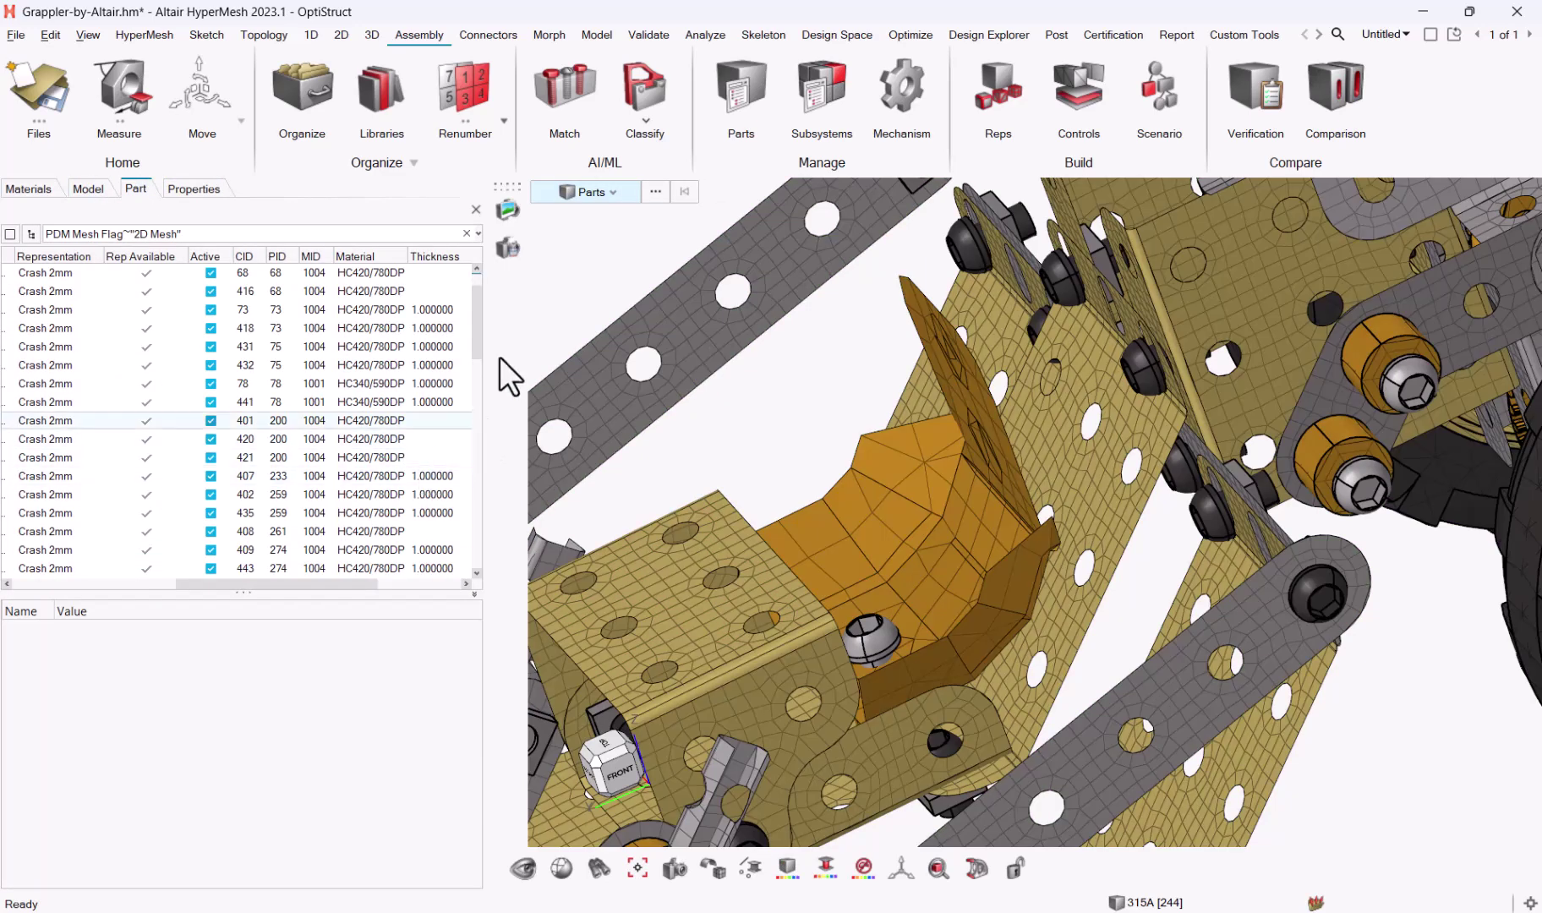
drag(474, 331, 513, 550)
drag(516, 423, 762, 376)
click(987, 524)
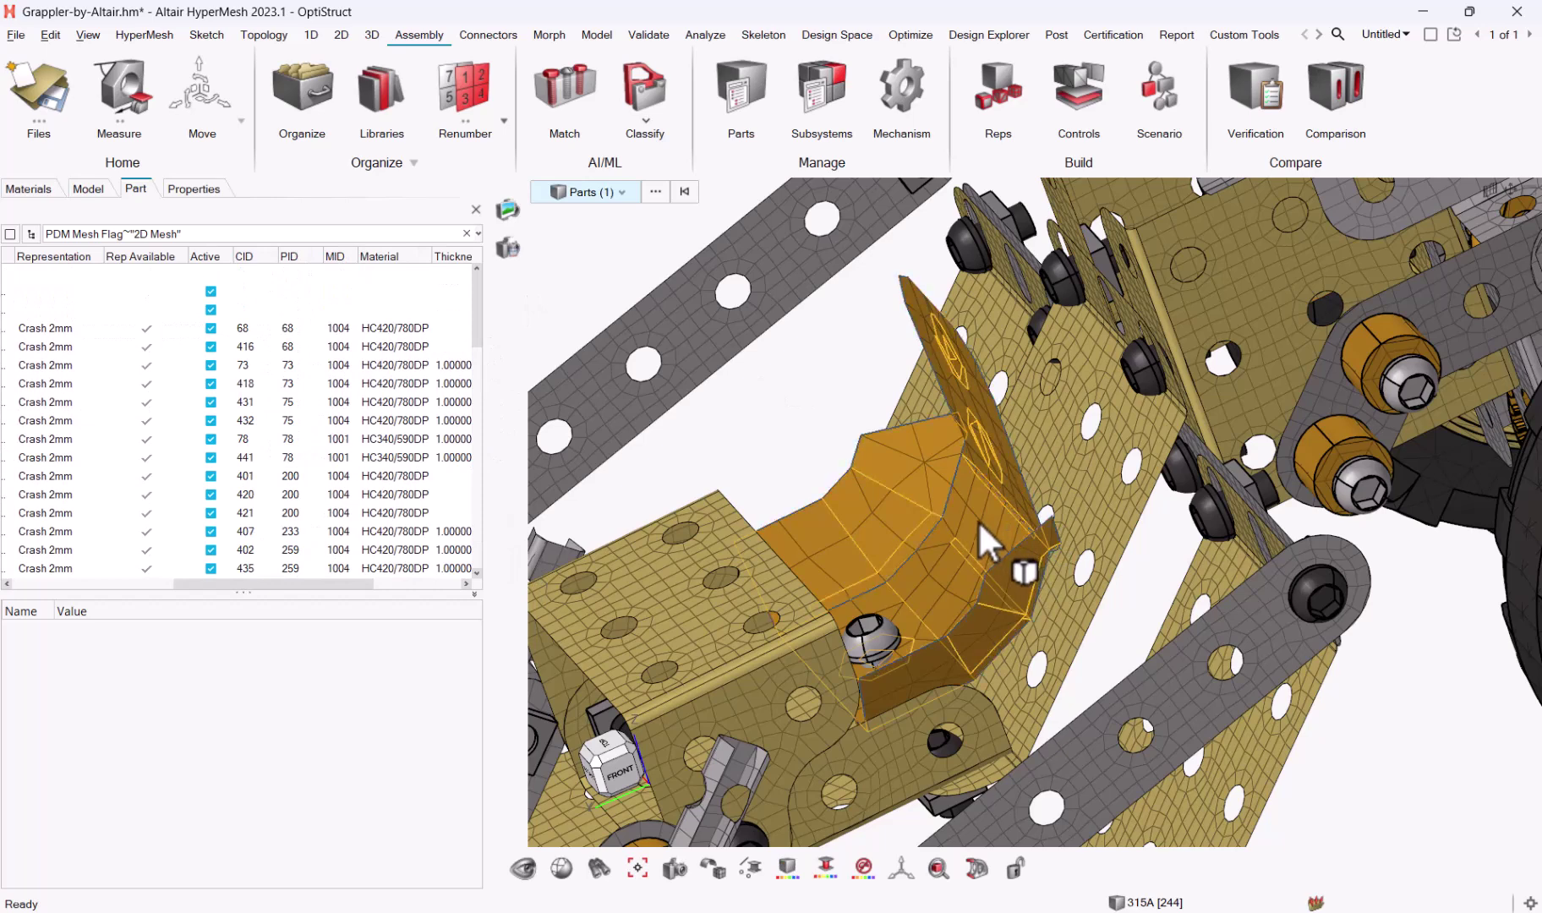
right_click(978, 520)
click(1116, 41)
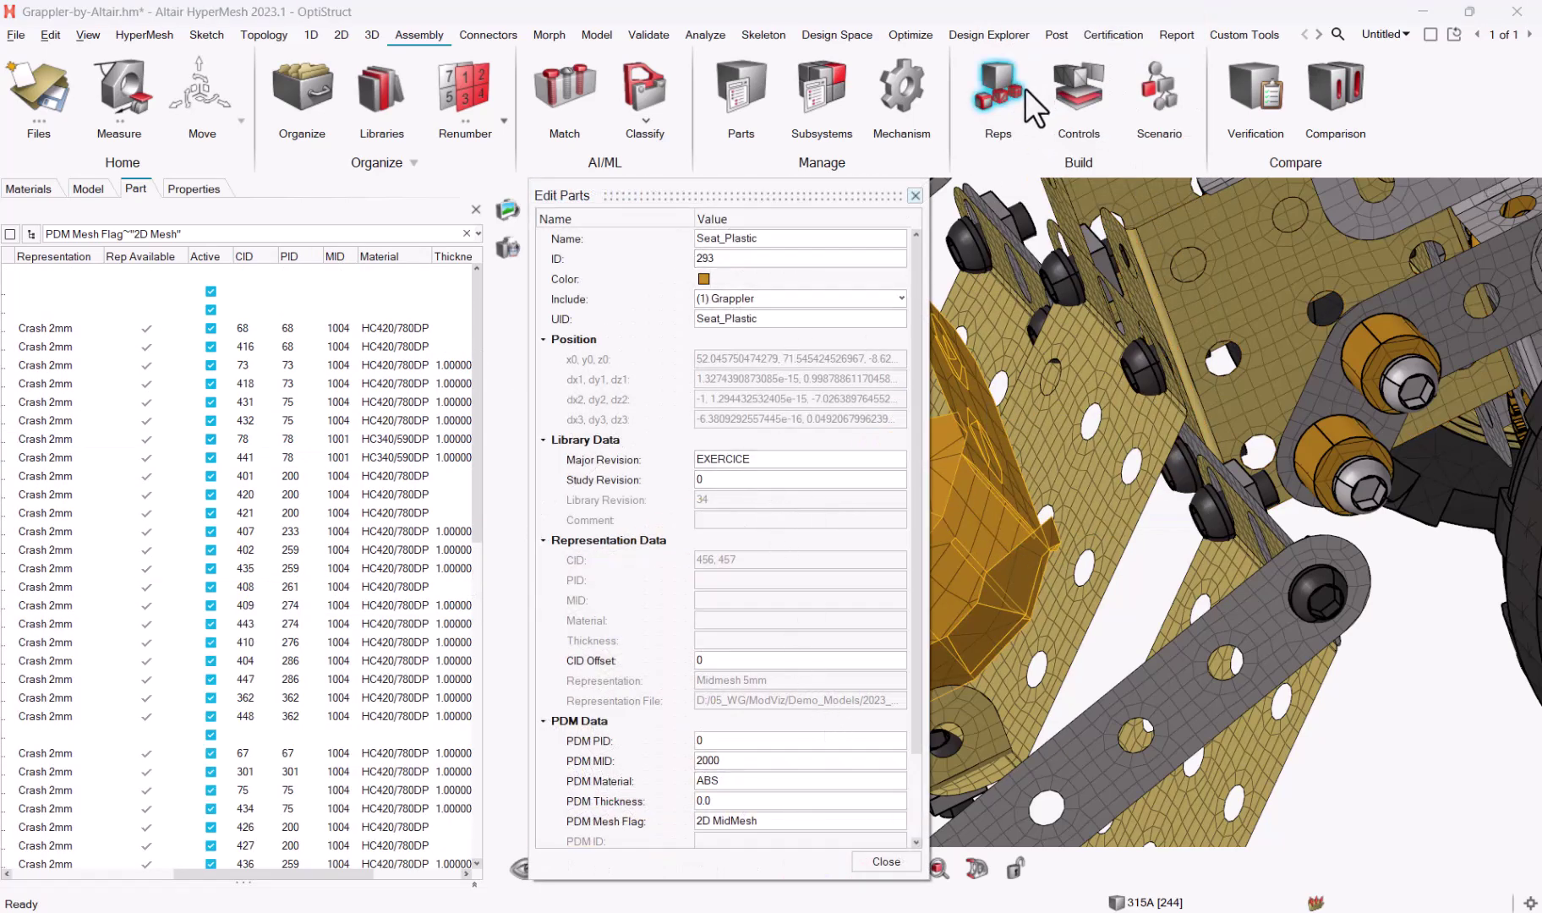
click(914, 195)
Step: Assign the ABS material to the three Seat_Plastic shell properties
click(217, 189)
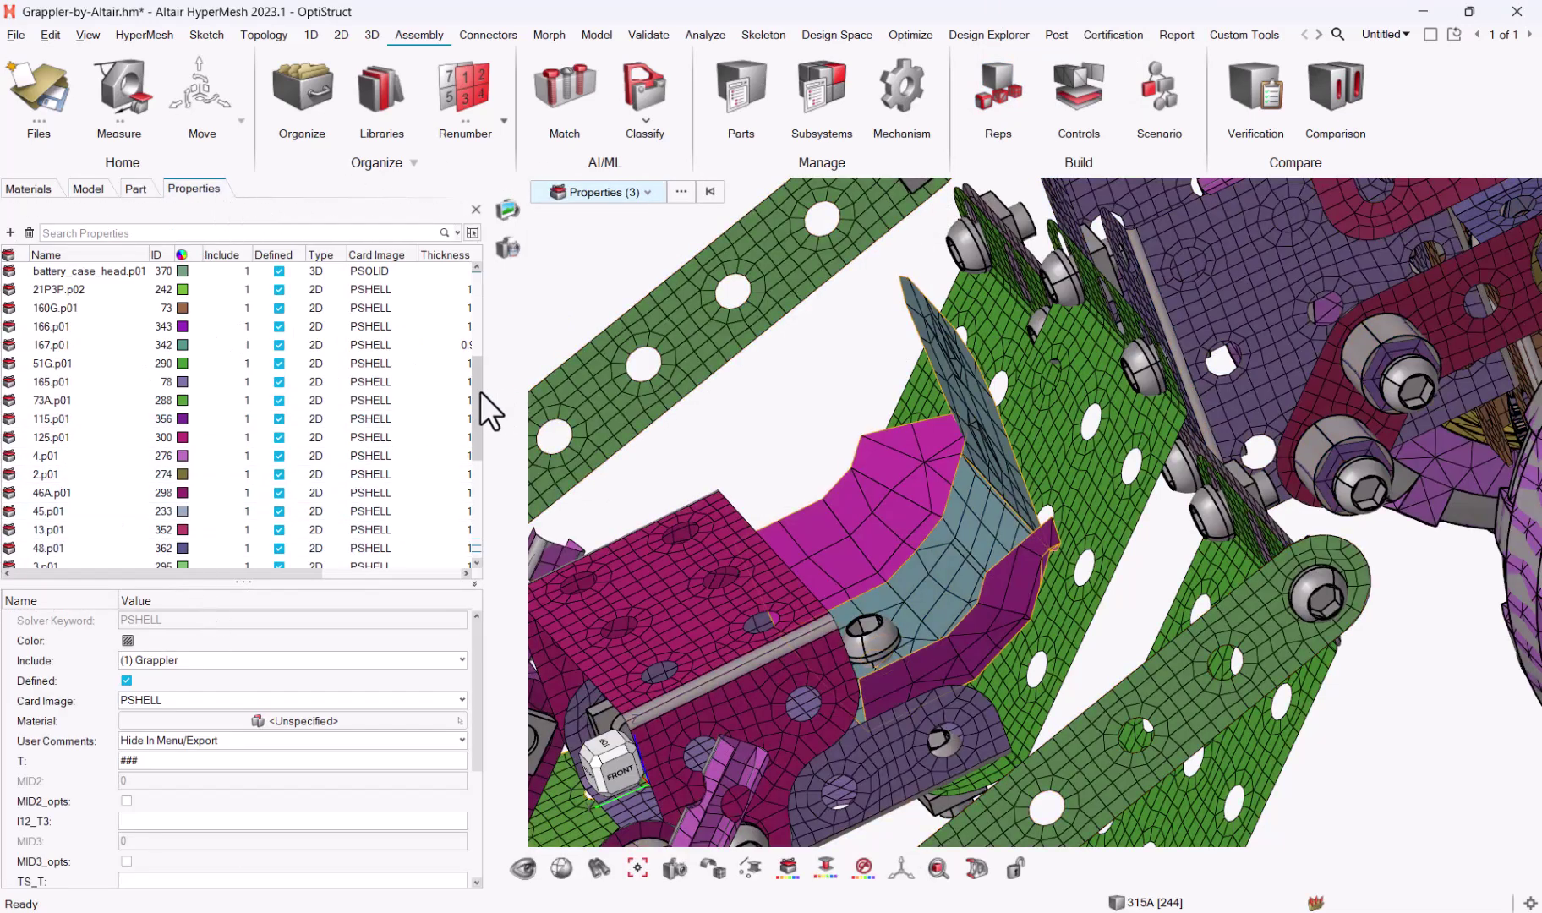
drag(476, 394, 495, 530)
click(284, 720)
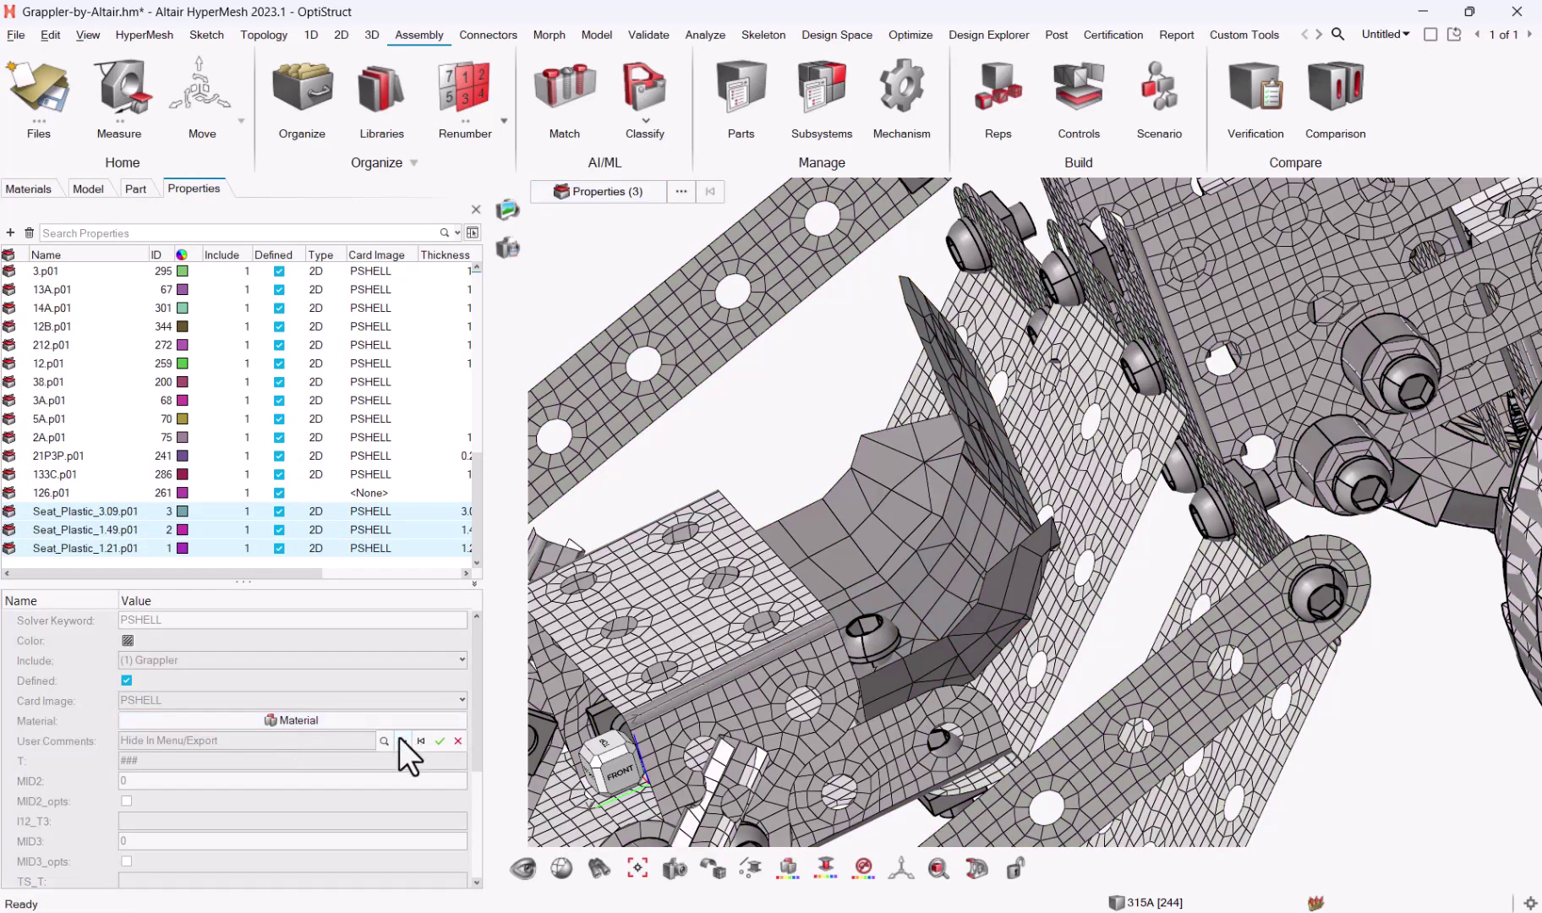
click(400, 739)
click(198, 805)
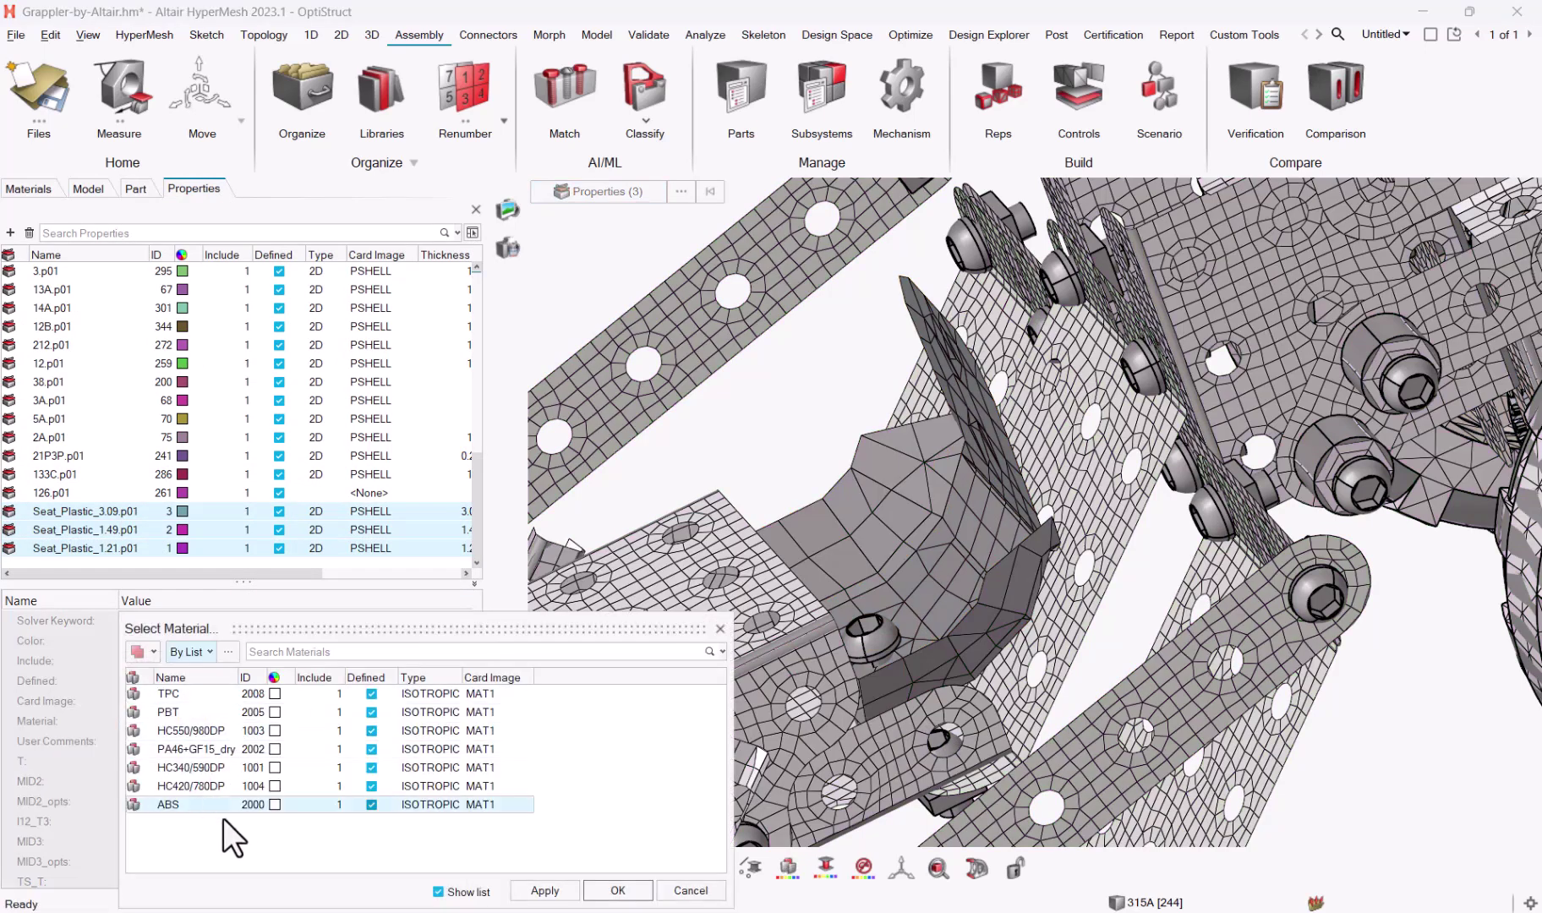
click(618, 890)
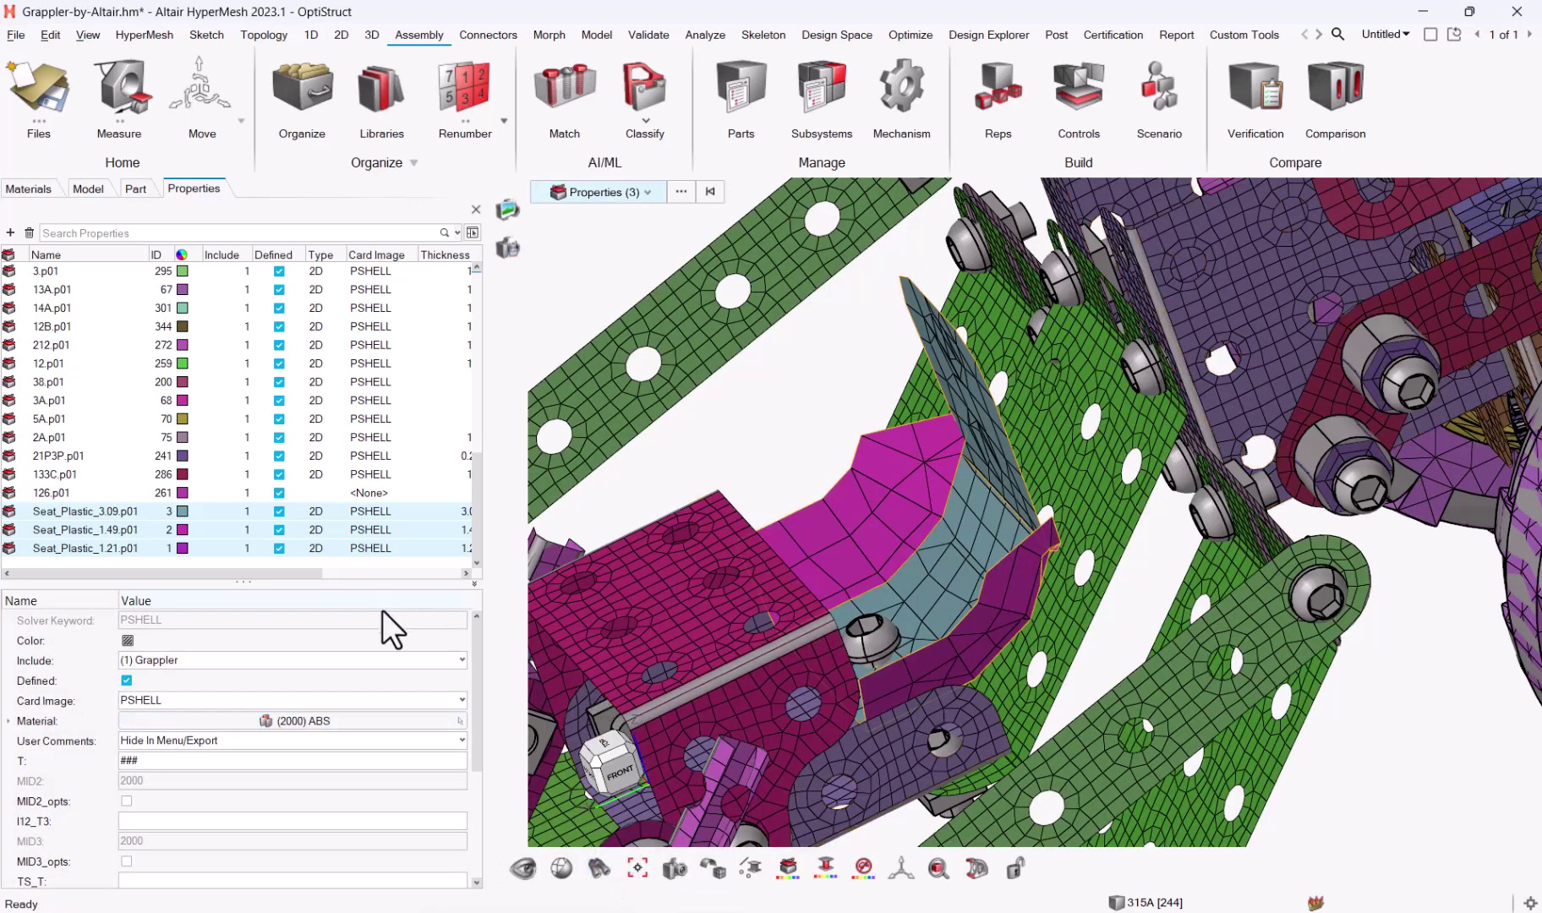
Step: Examine the MAT1 card values of the model's materials, from TPC to ABS, first together and then one at a time
click(90, 189)
double_click(54, 362)
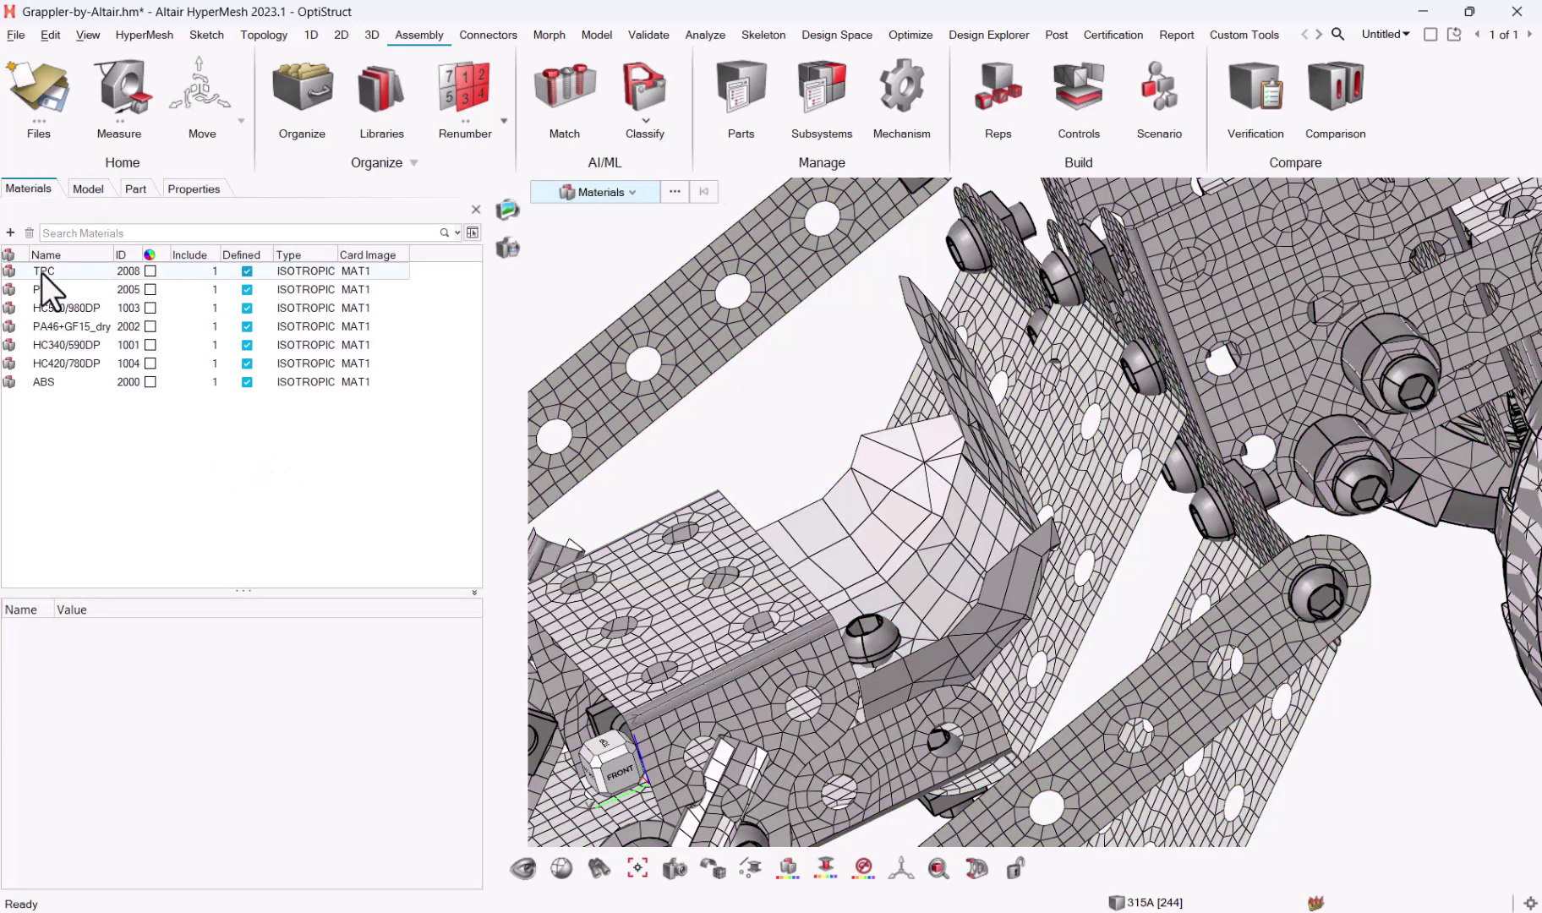
click(66, 276)
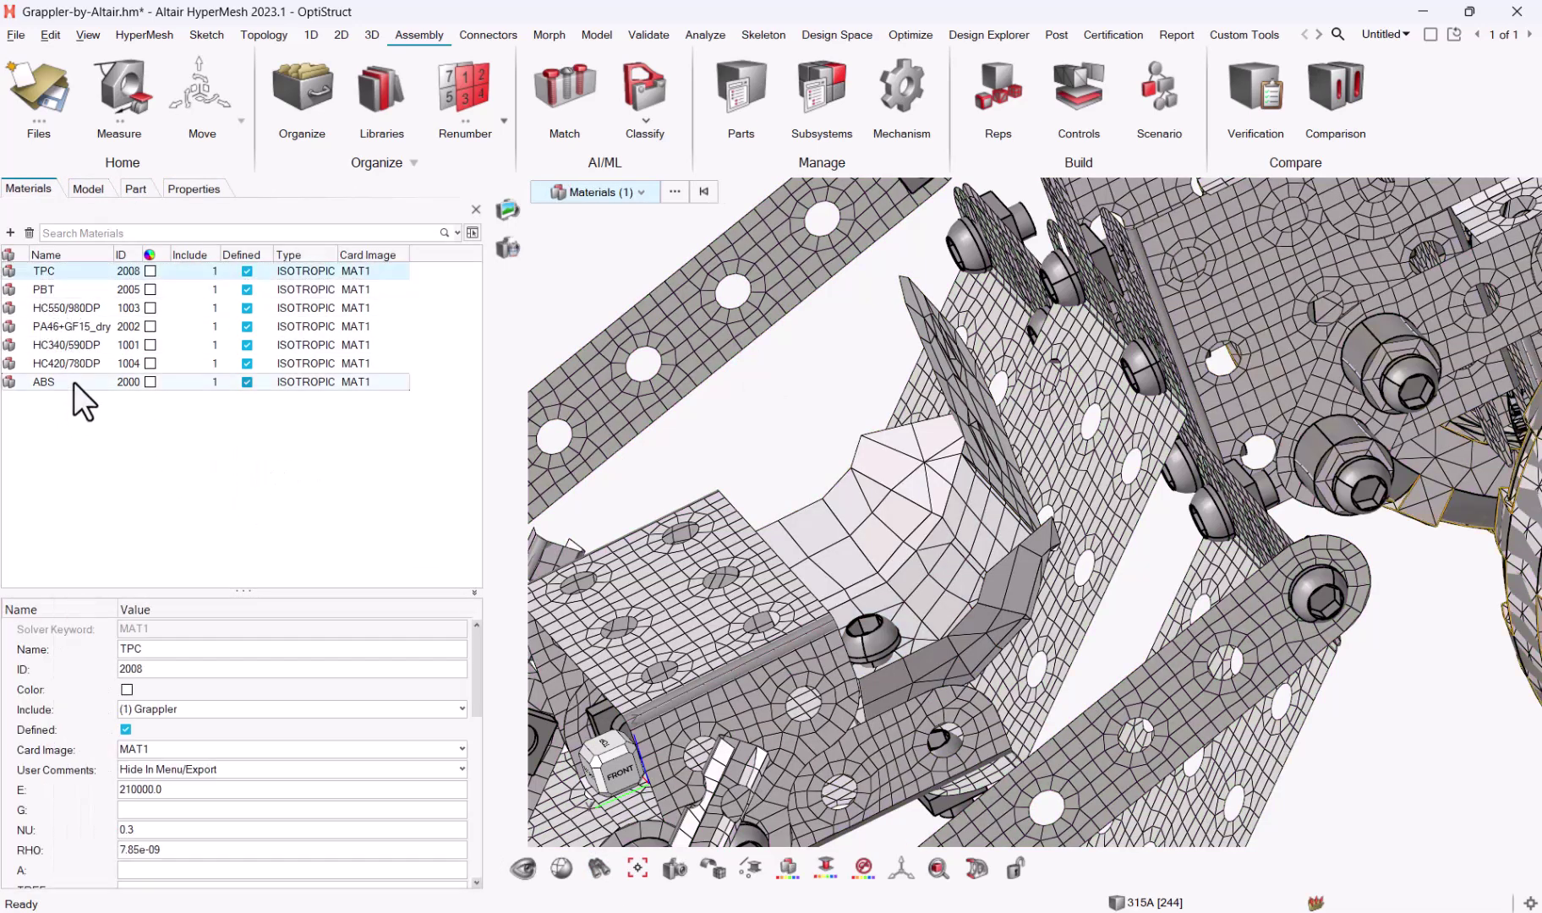
shift+click(74, 382)
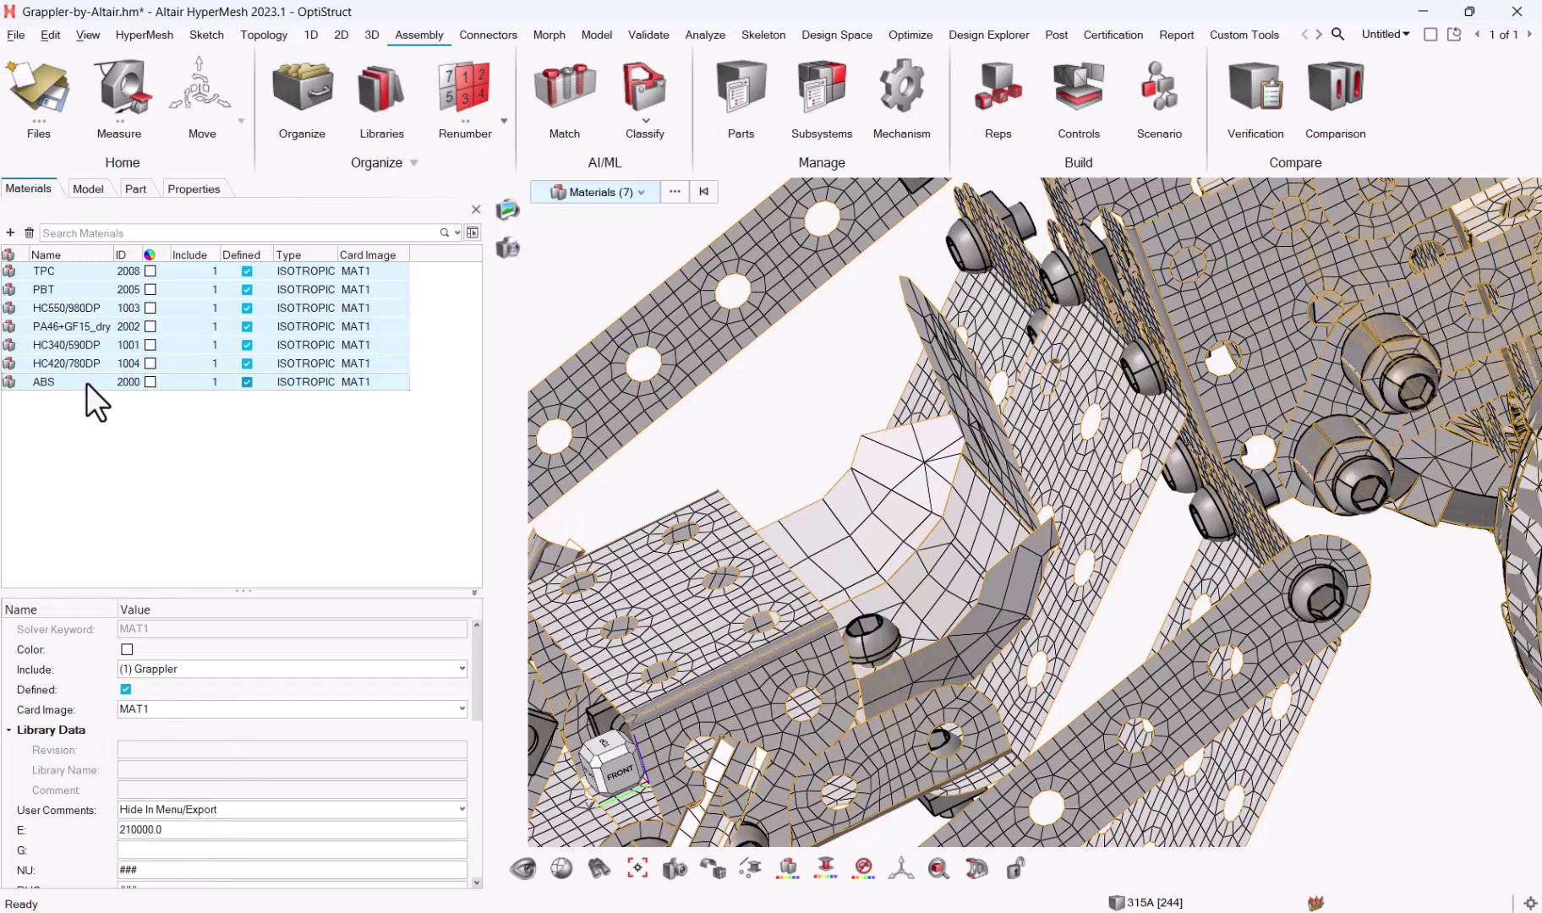
click(155, 432)
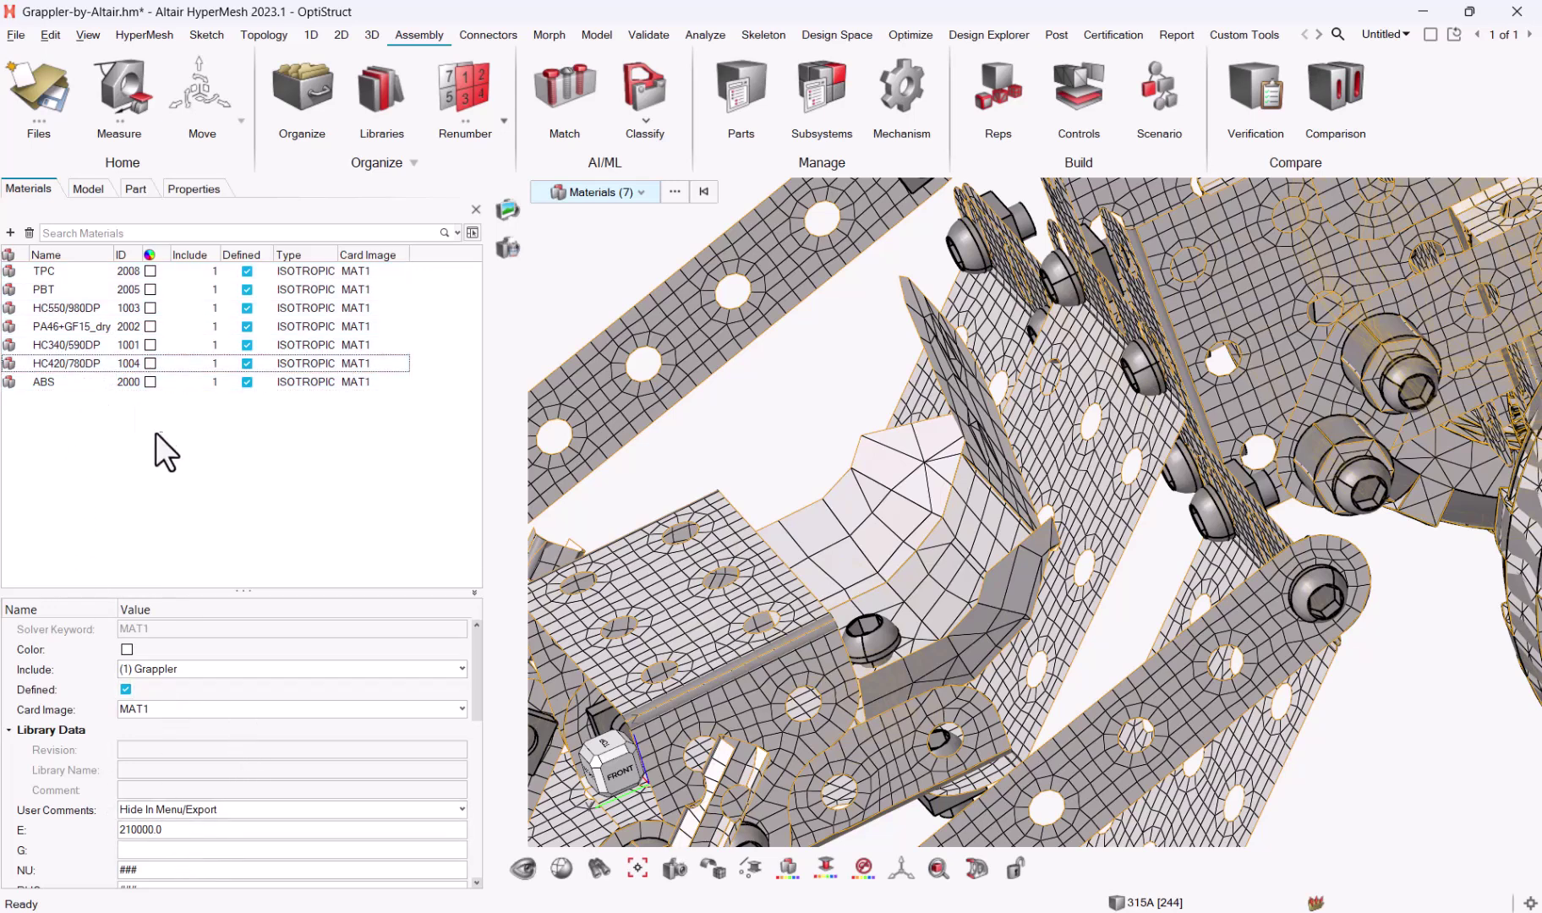
click(70, 291)
click(71, 308)
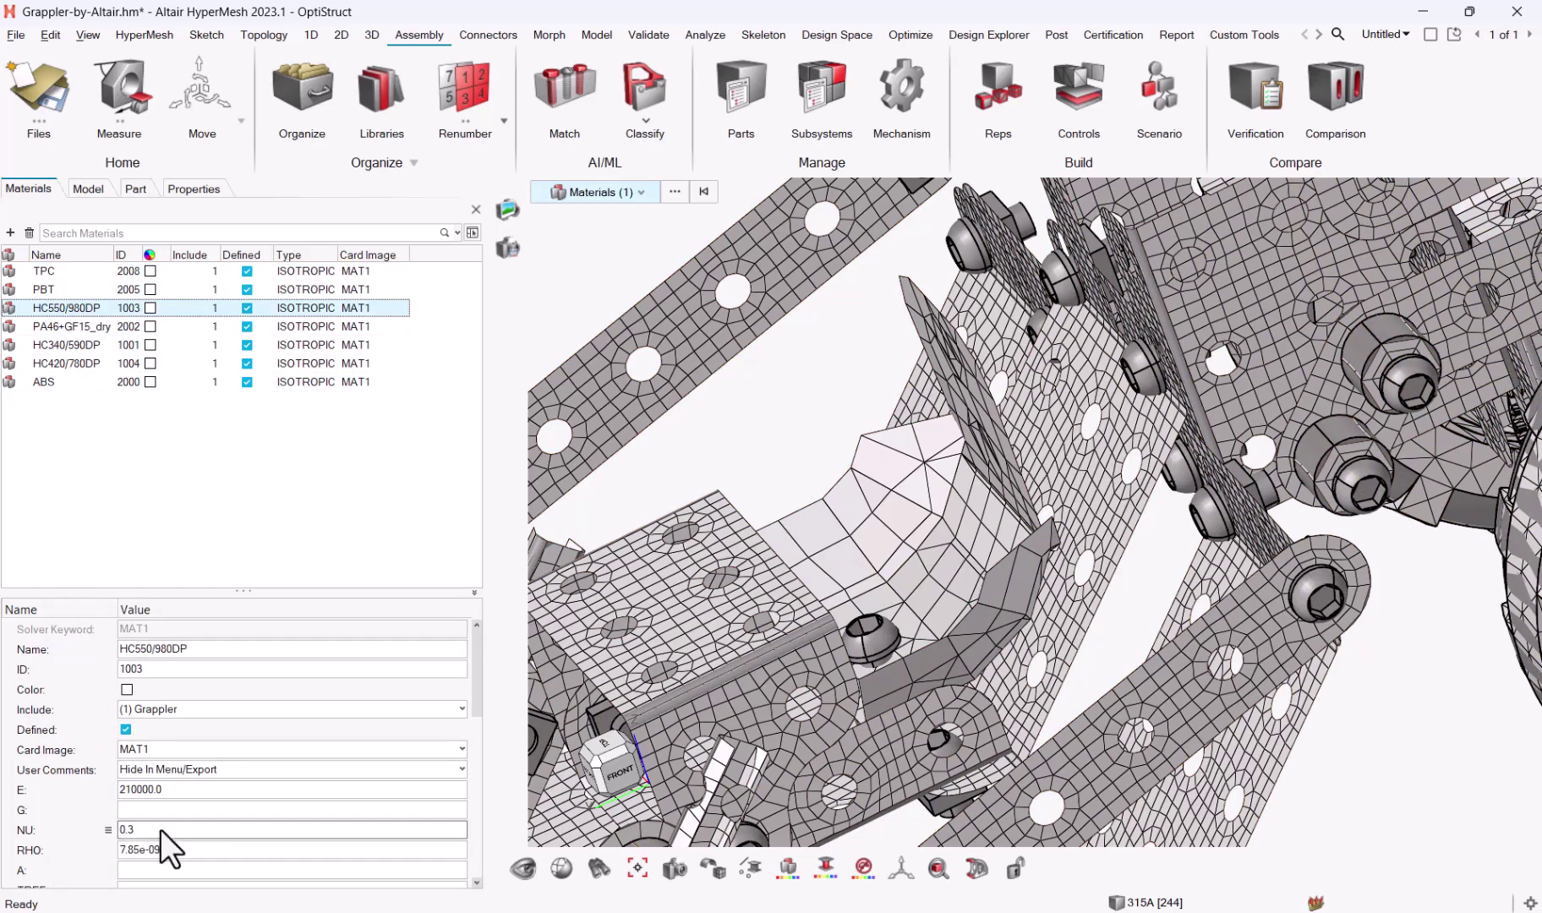
click(56, 329)
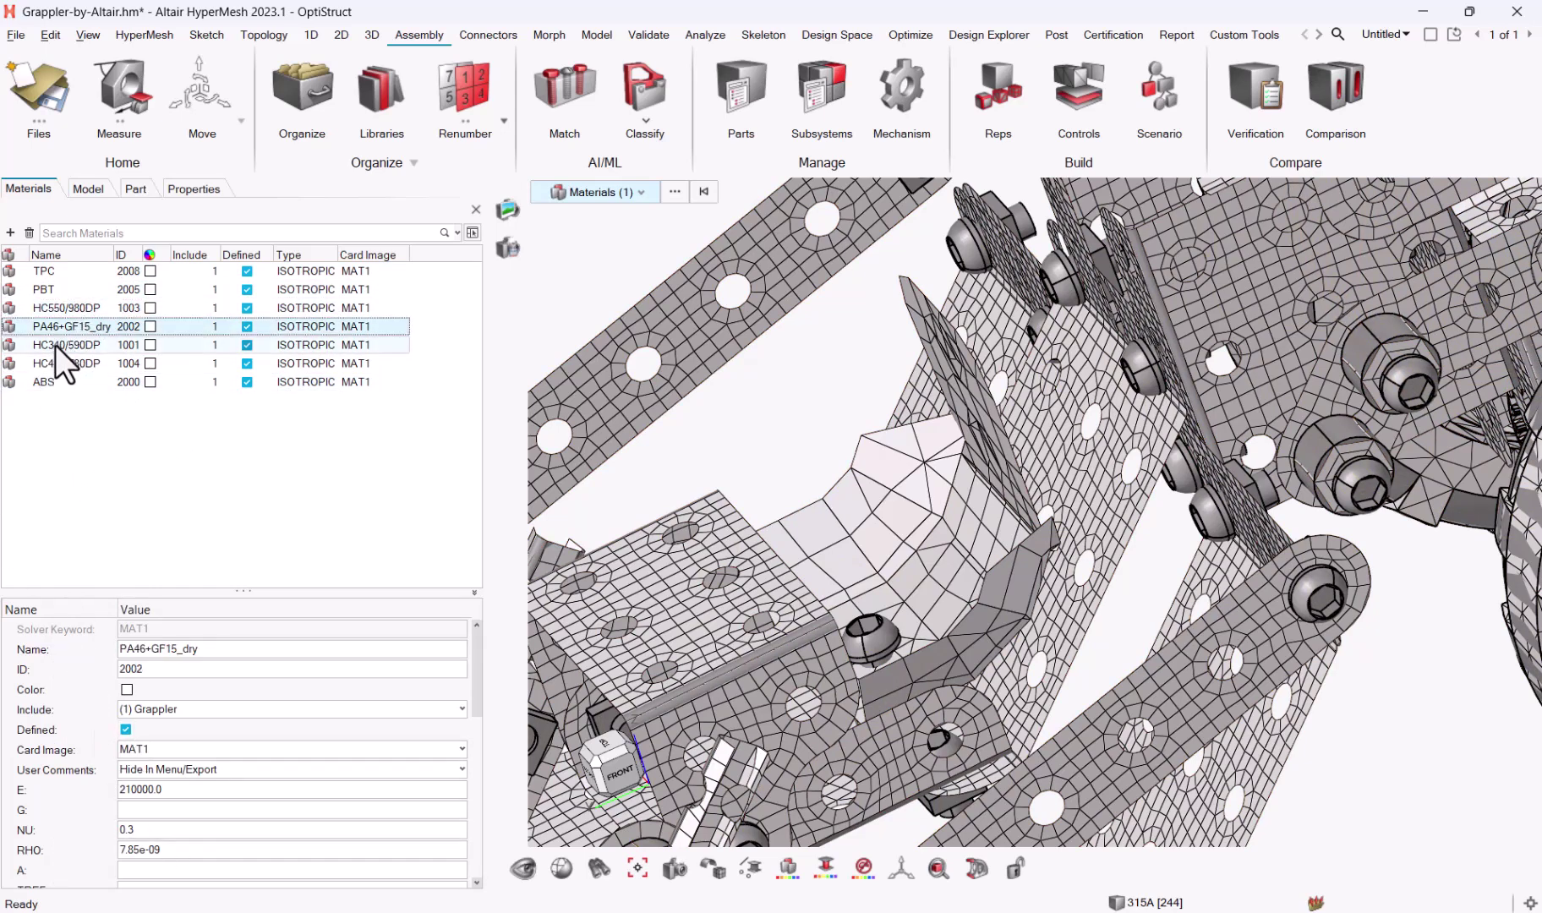
click(55, 345)
click(56, 382)
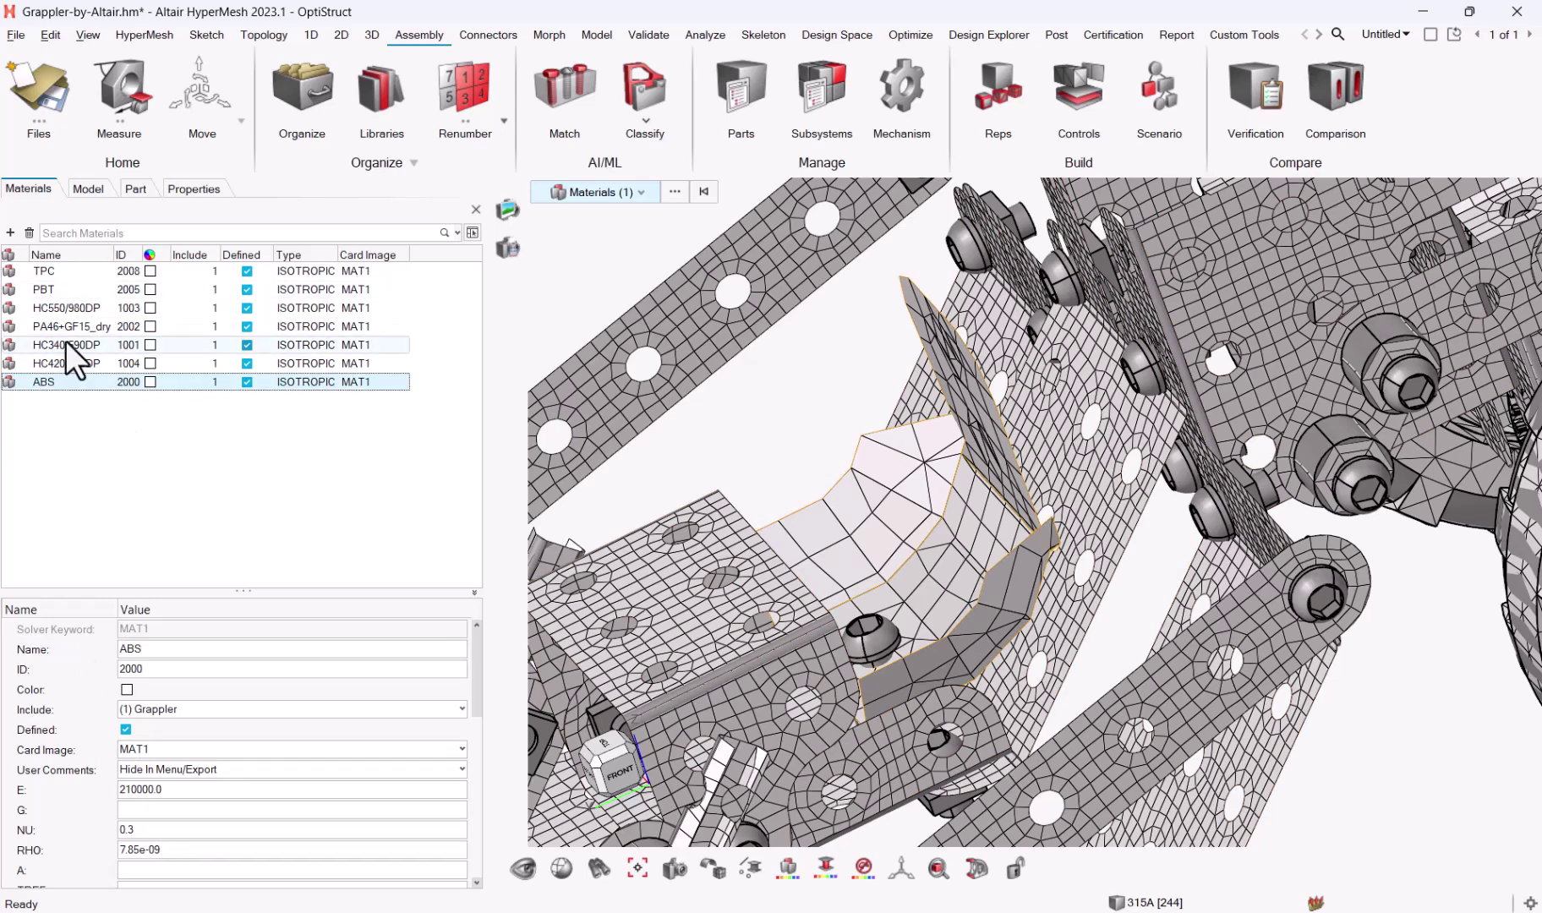
click(73, 365)
right_click(74, 368)
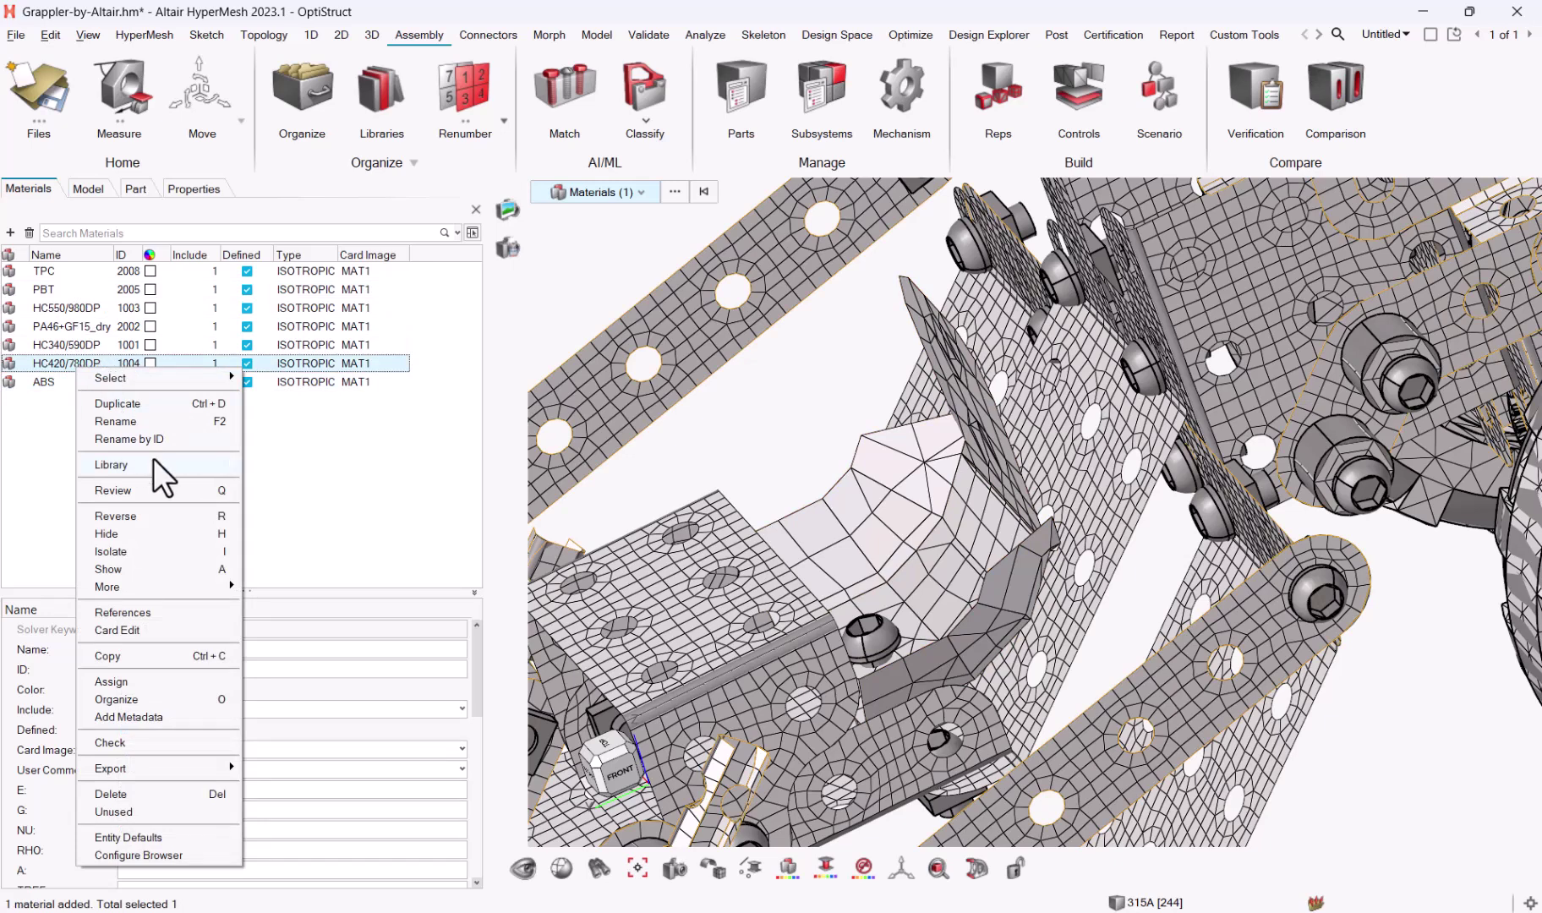
mouse_move(154, 460)
click(298, 498)
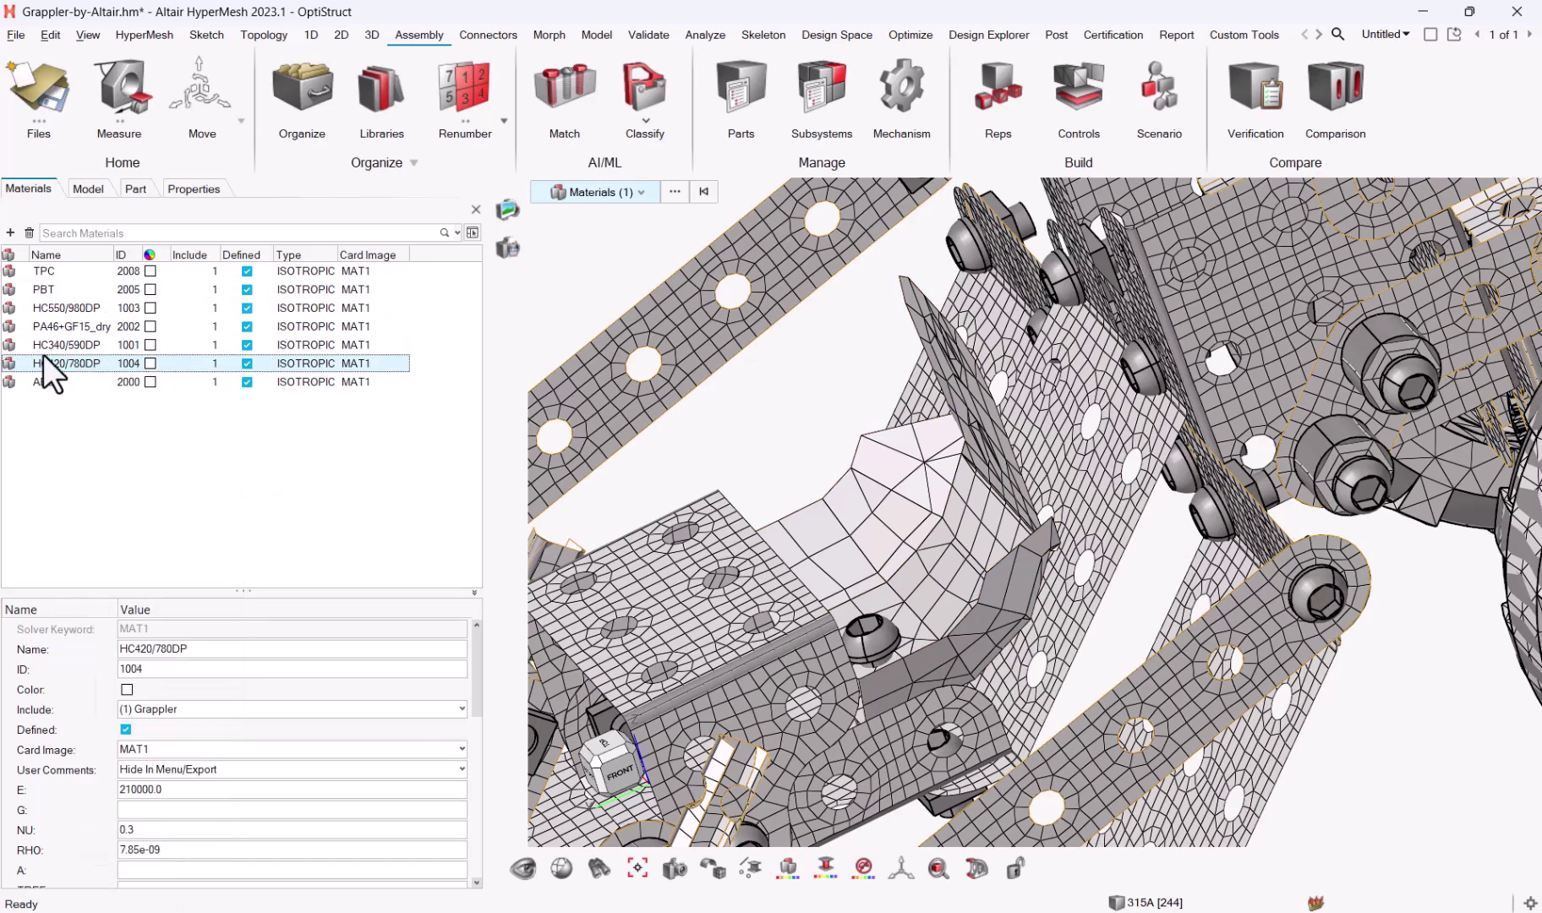
click(1163, 794)
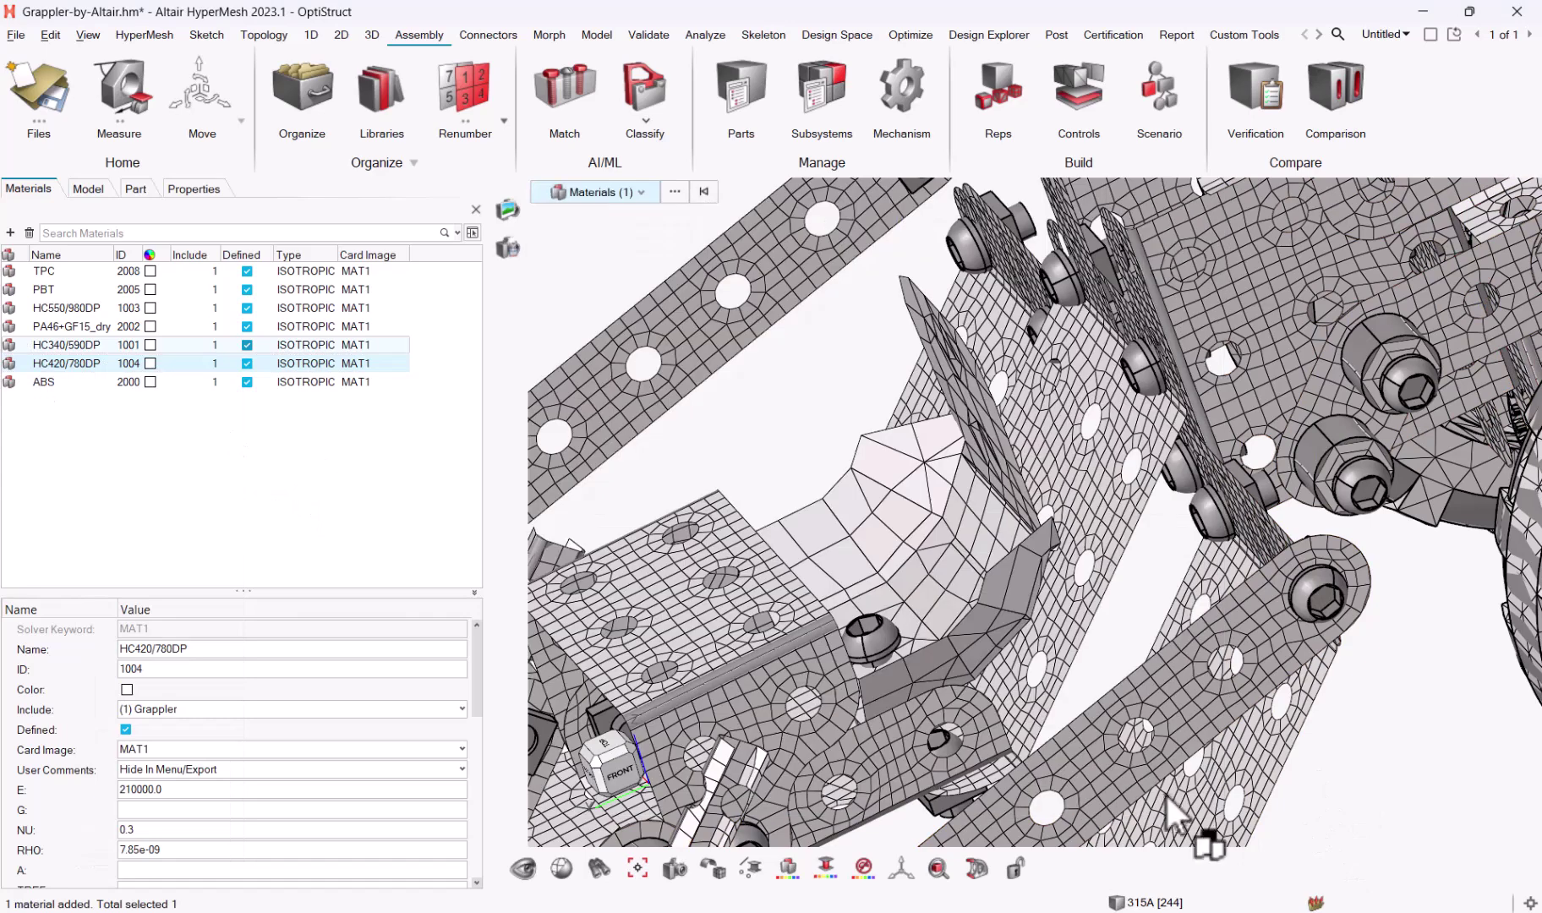
Step: Look up material HC420/780DP in the Altair Material Data Center and open its HyperMesh export settings
right_click(70, 362)
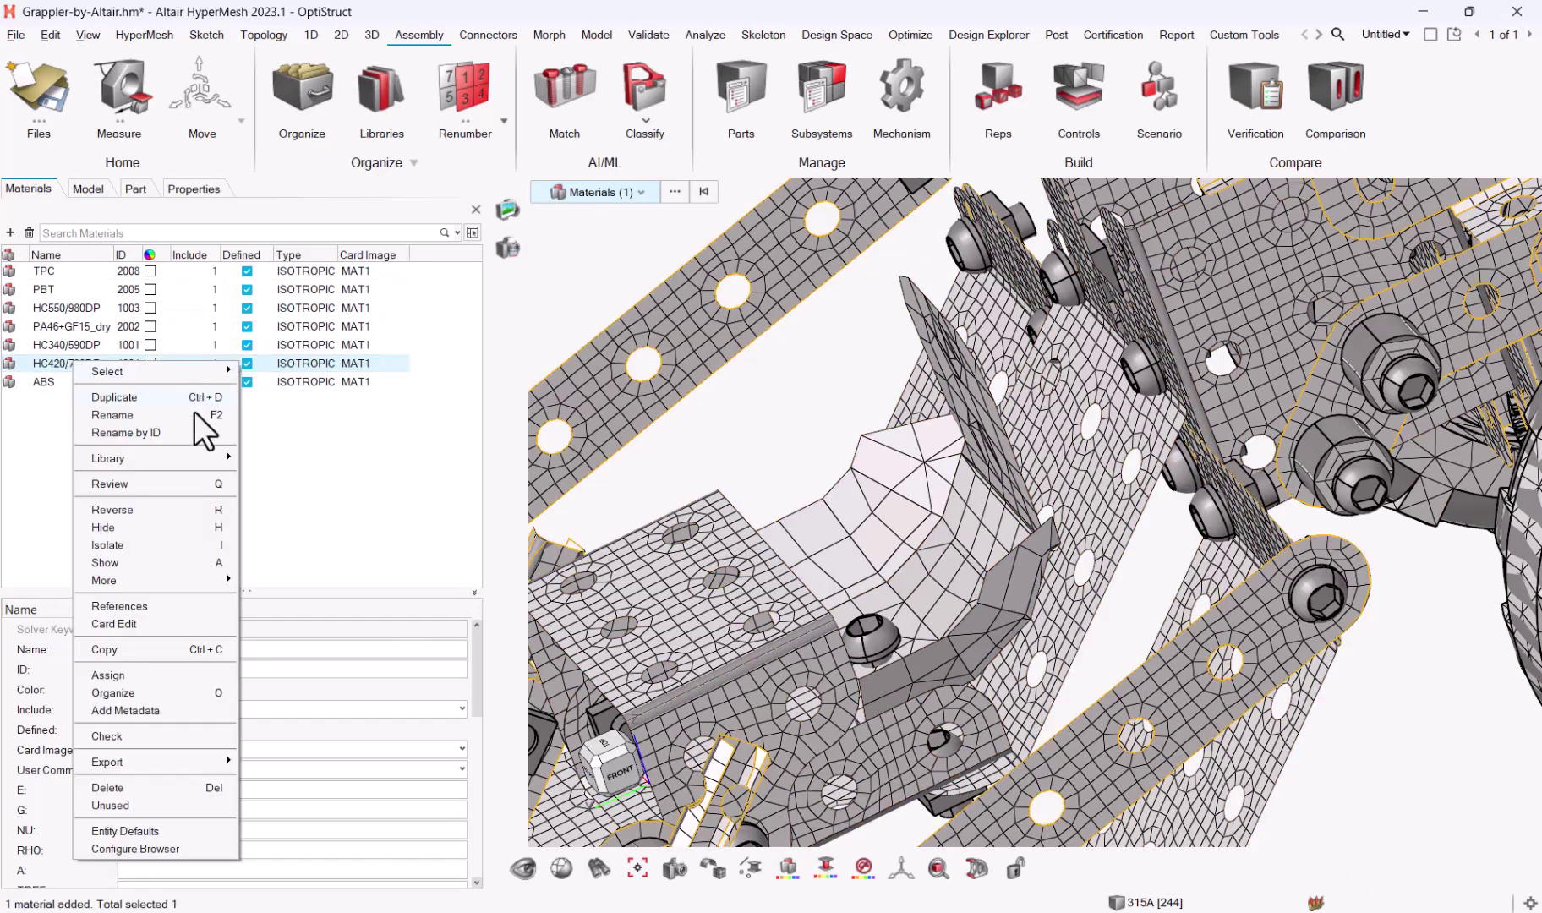
mouse_move(167, 460)
mouse_move(291, 477)
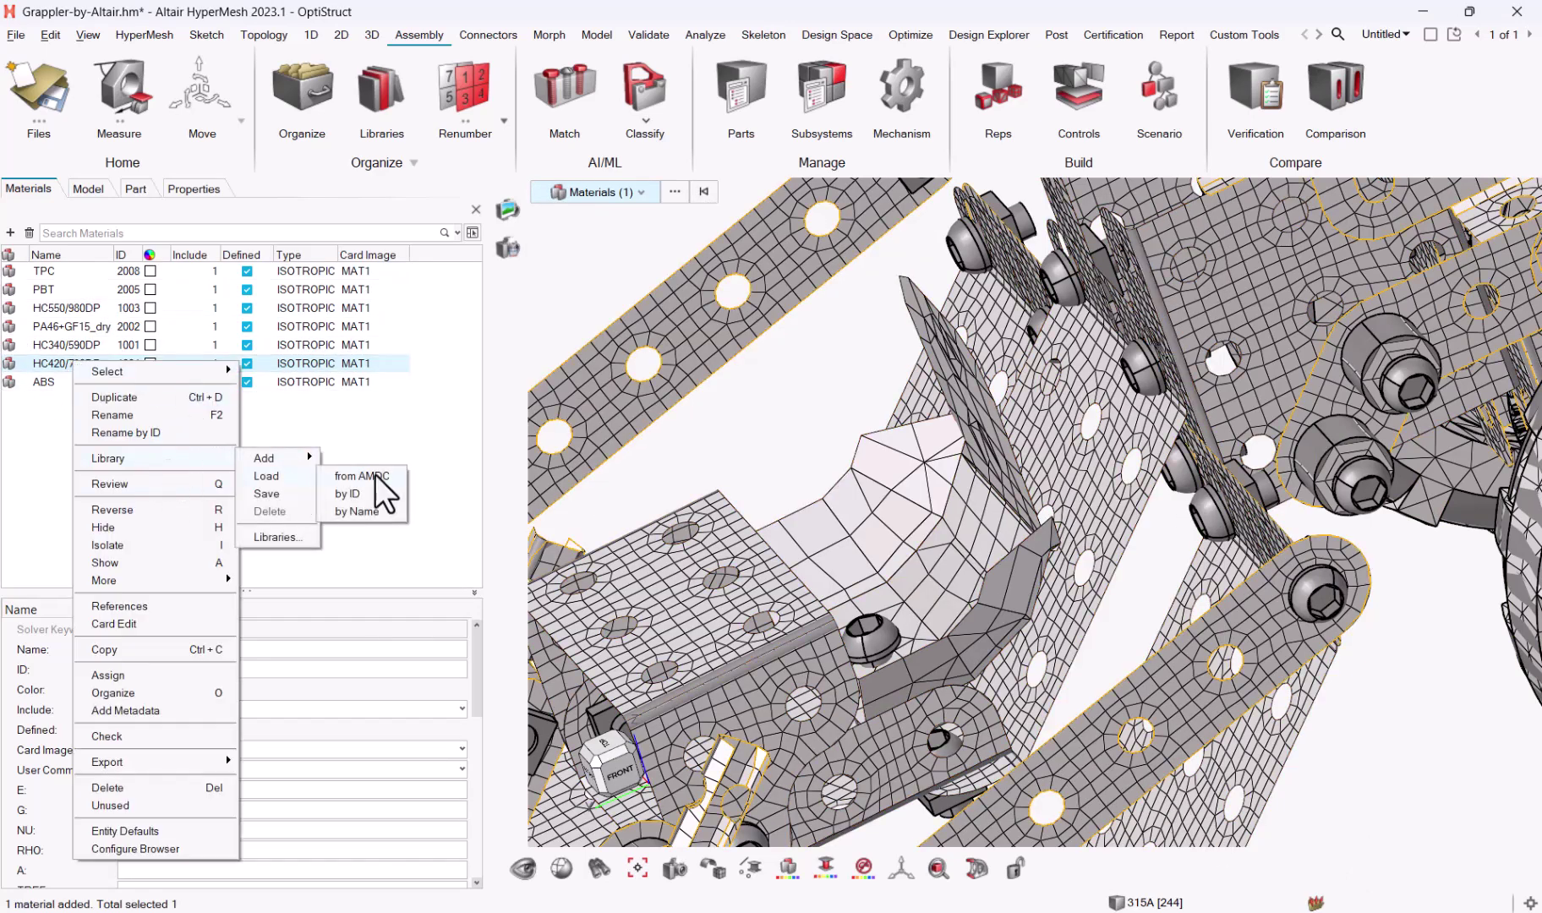
click(361, 476)
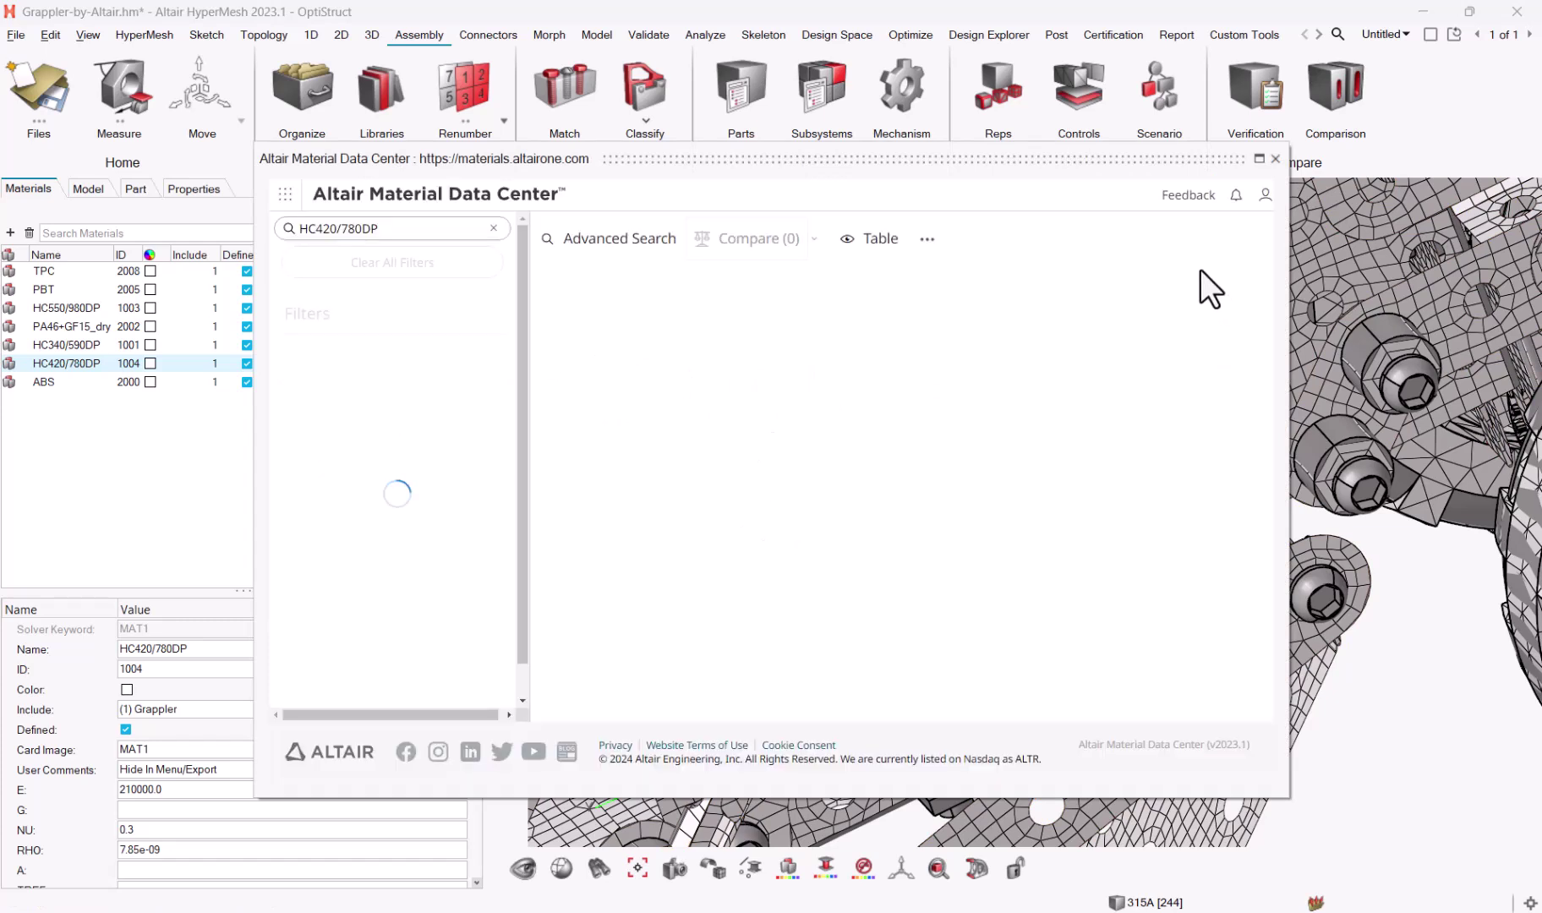
click(1266, 196)
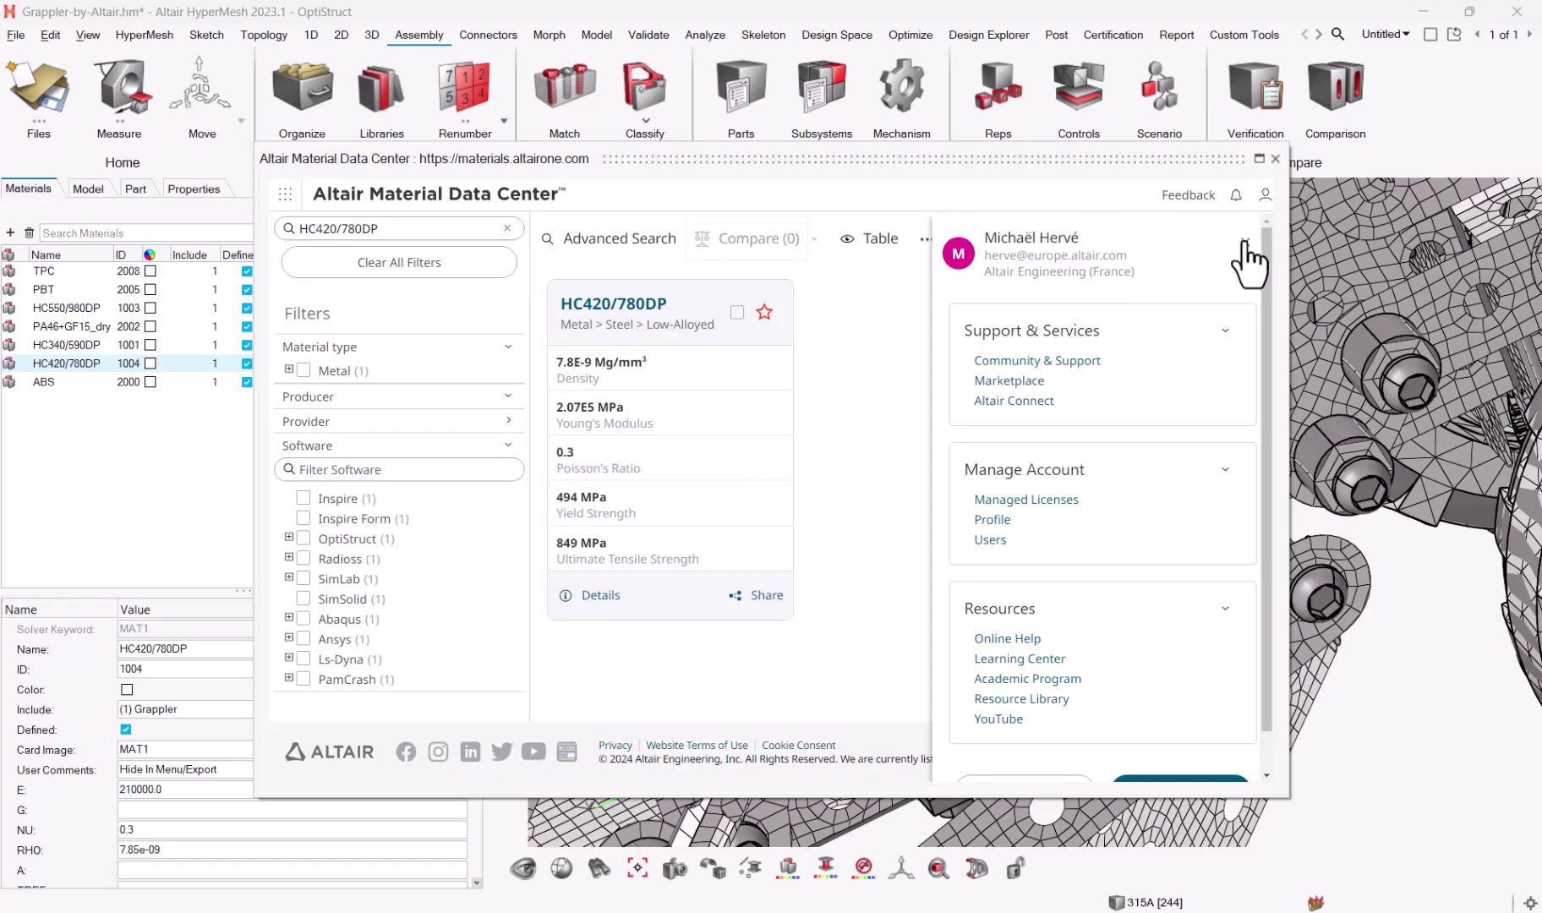
click(1246, 245)
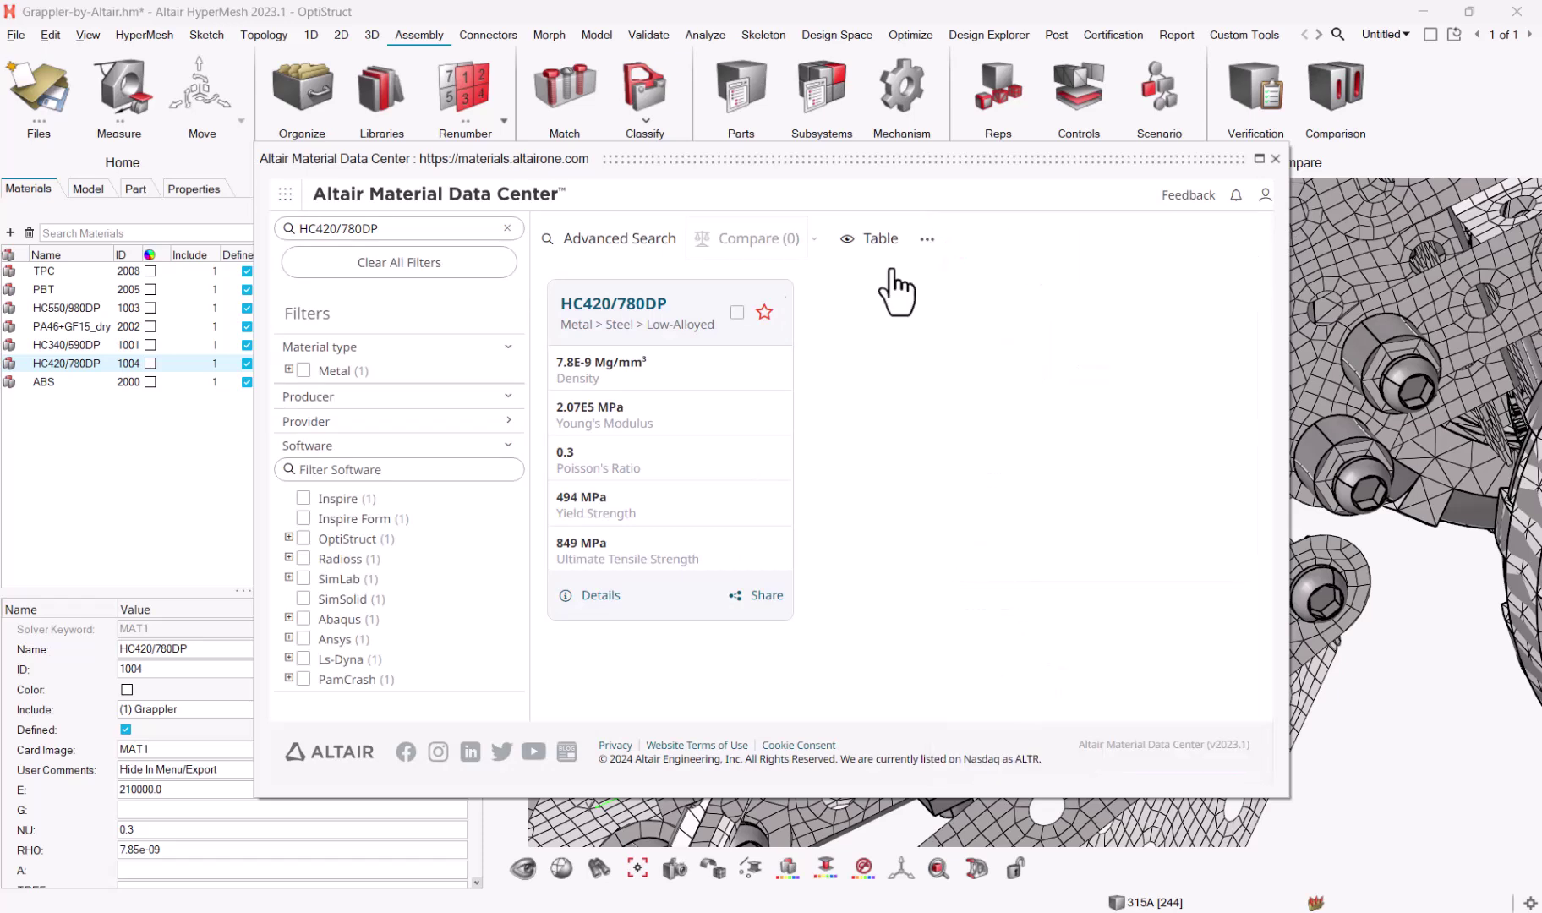
click(623, 304)
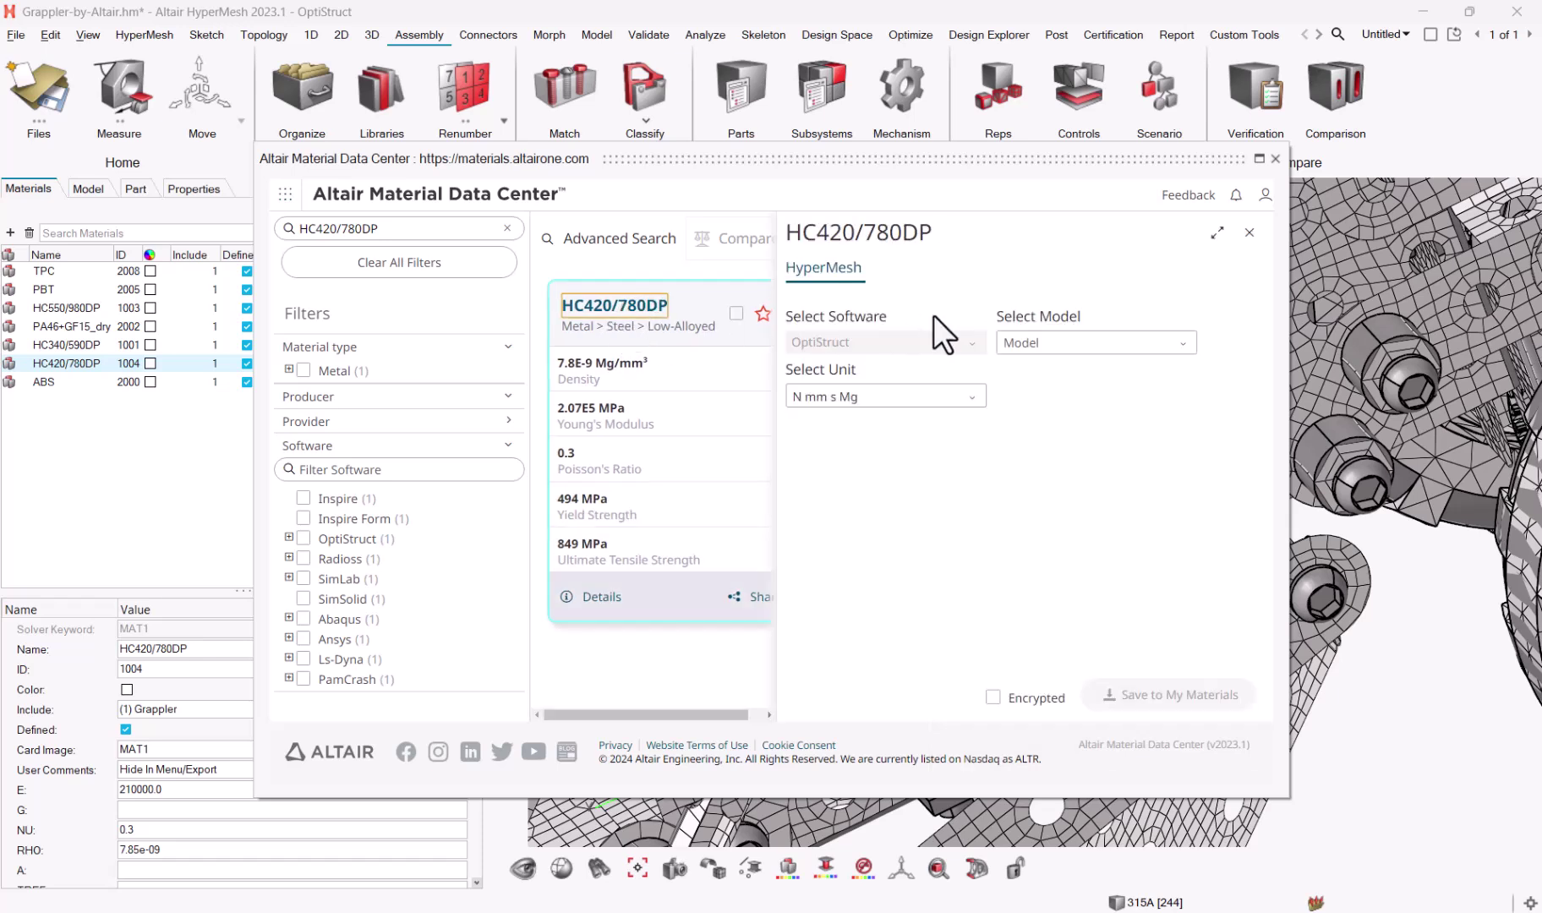
Step: Save HC420/780DP to My Materials as a Mat1 model with material ID 1004 and check its card values
click(1103, 345)
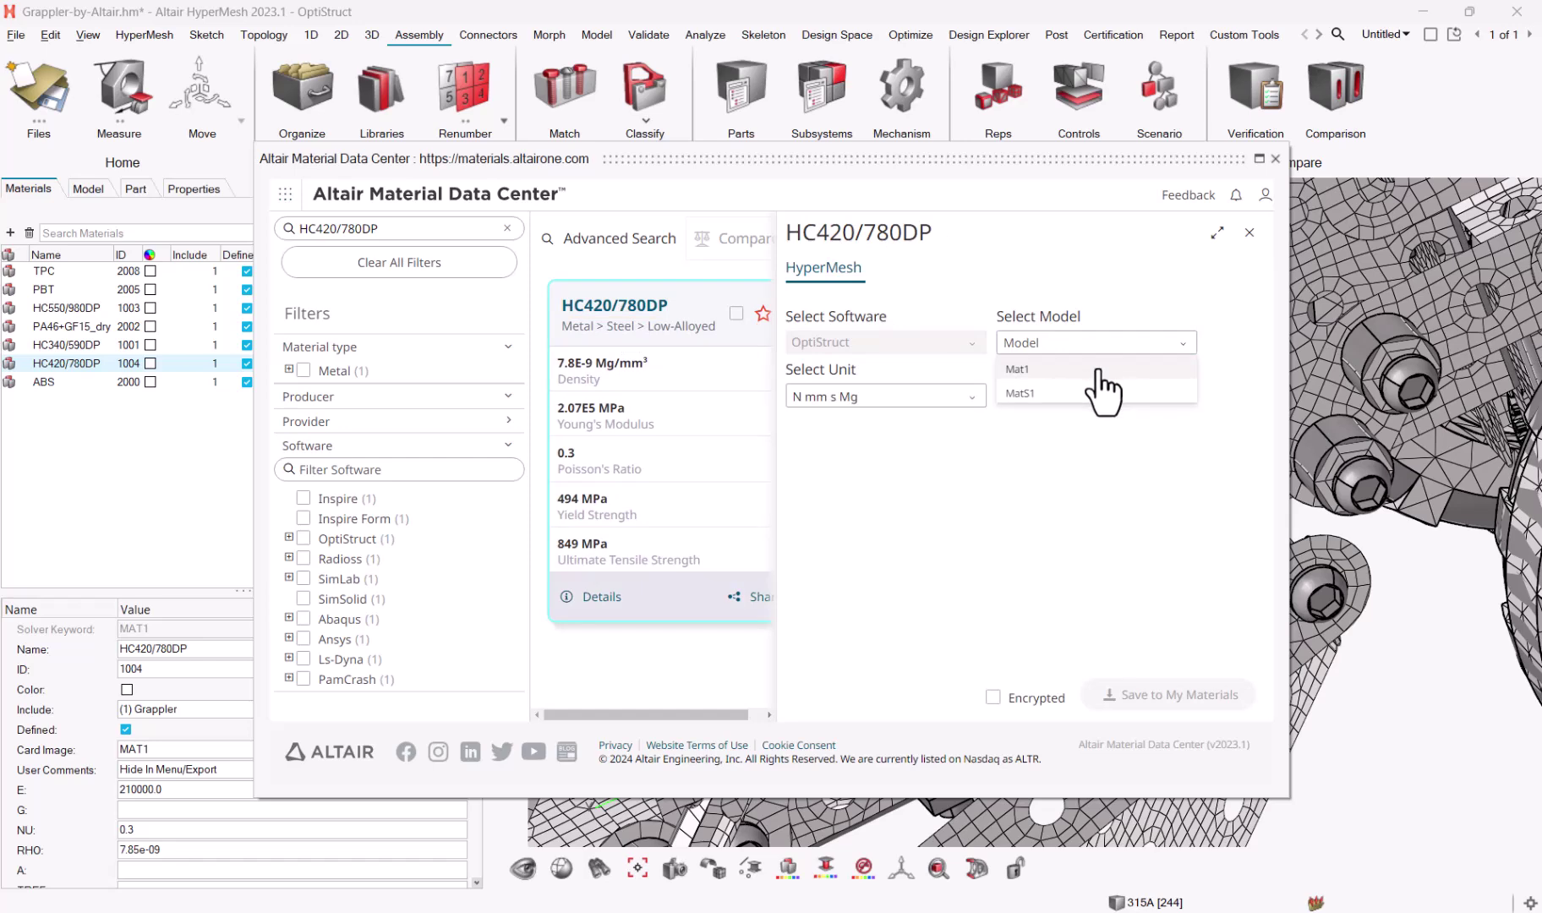
click(1098, 370)
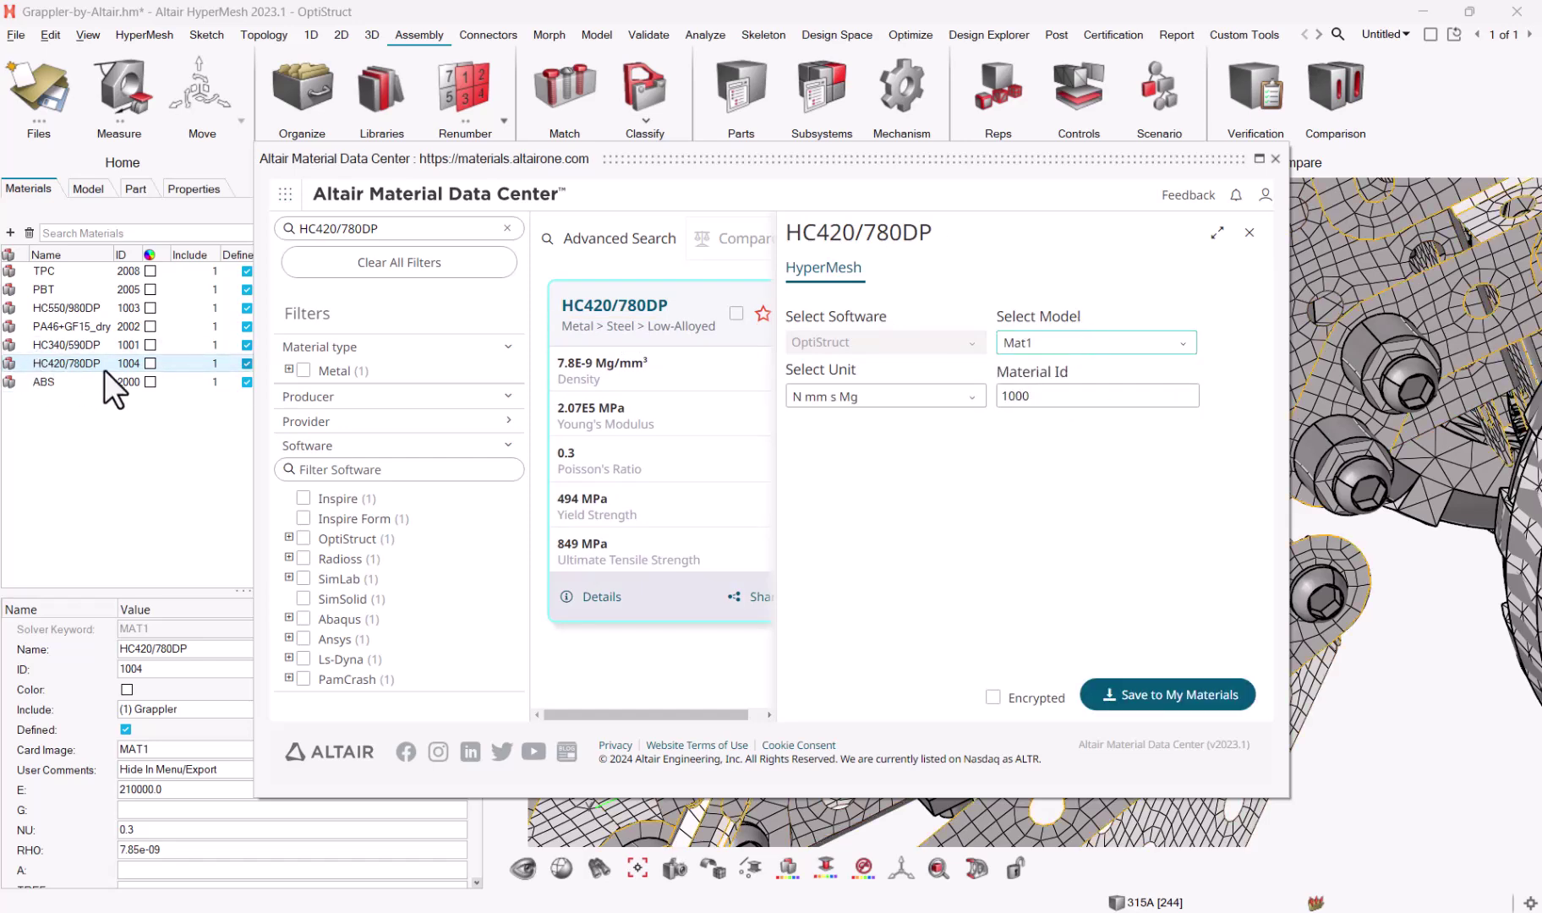
click(1131, 397)
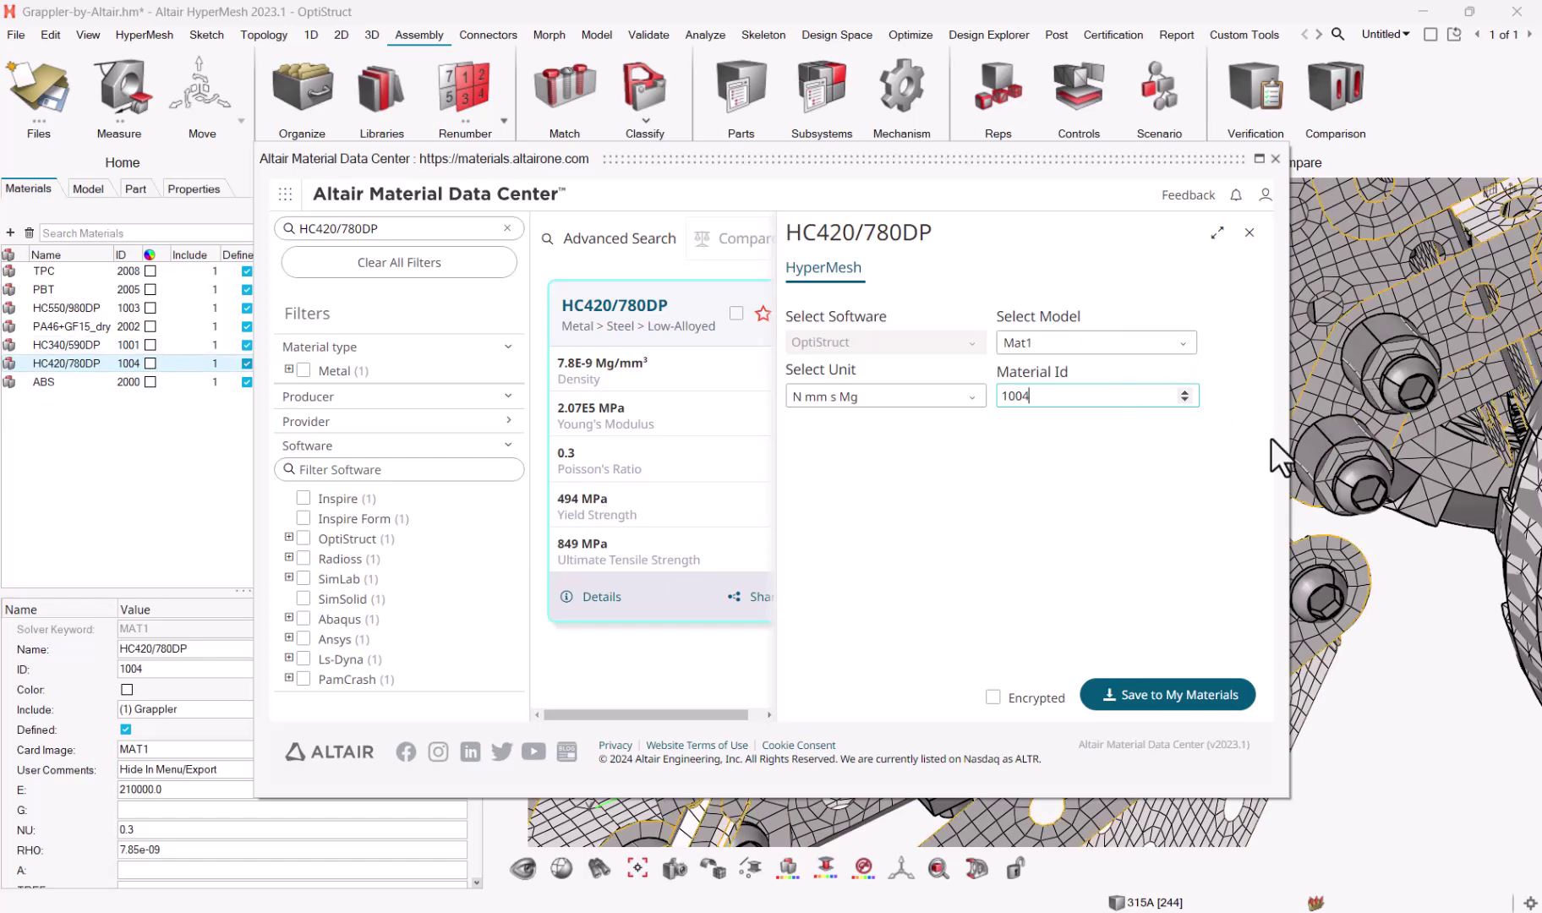
click(1200, 695)
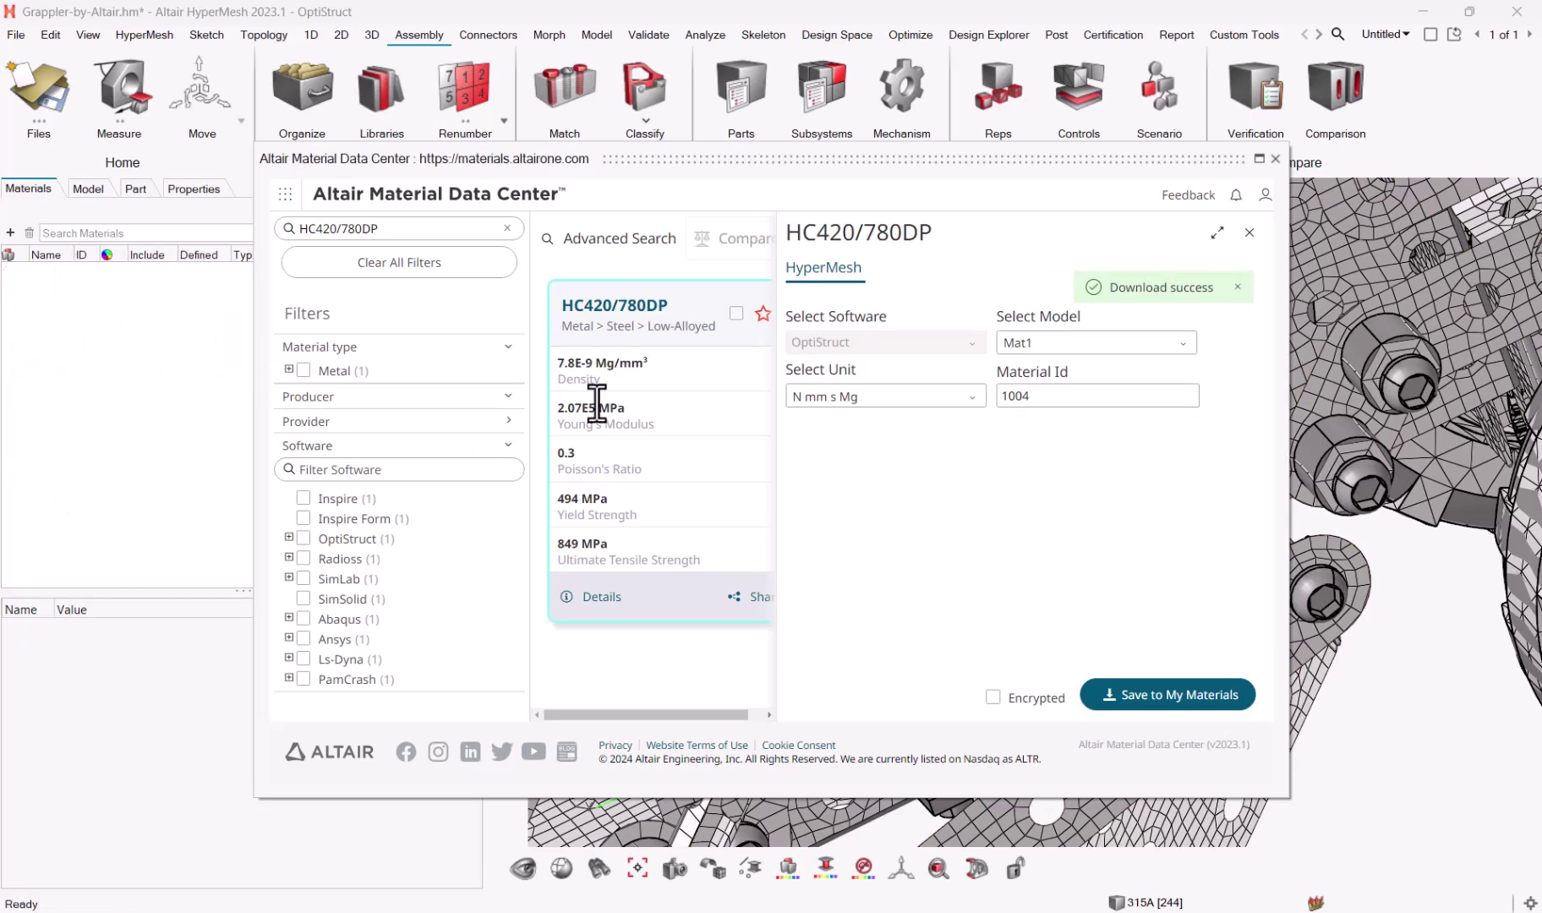
click(1275, 158)
click(74, 343)
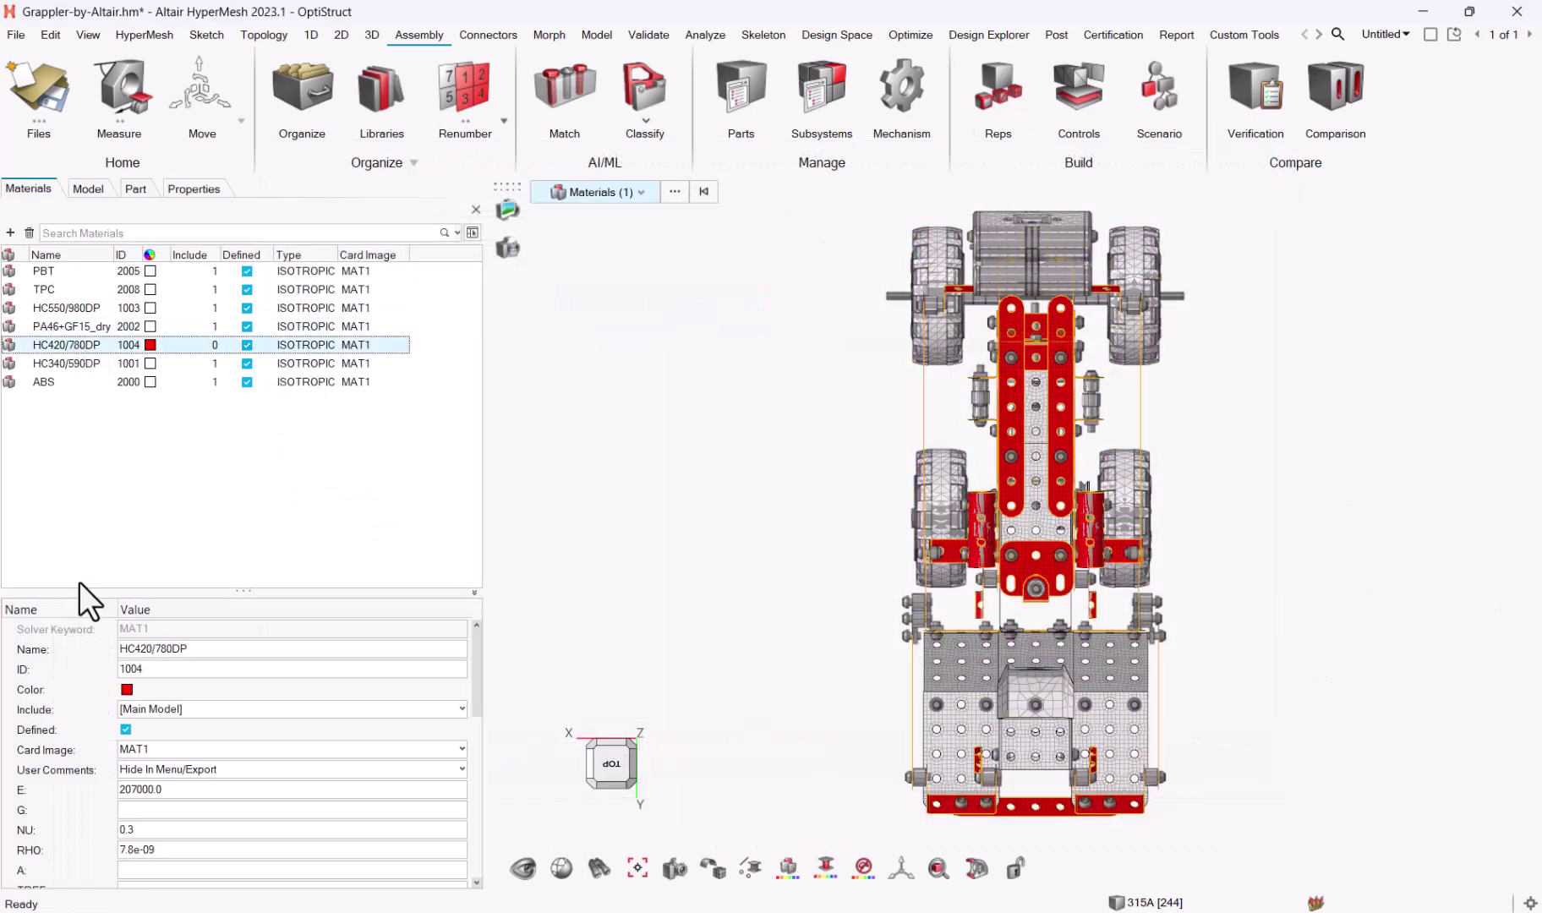
click(68, 360)
Step: Load the six materials other than HC420/780DP from the library by ID, using their OptiStruct MAT1 files
click(45, 274)
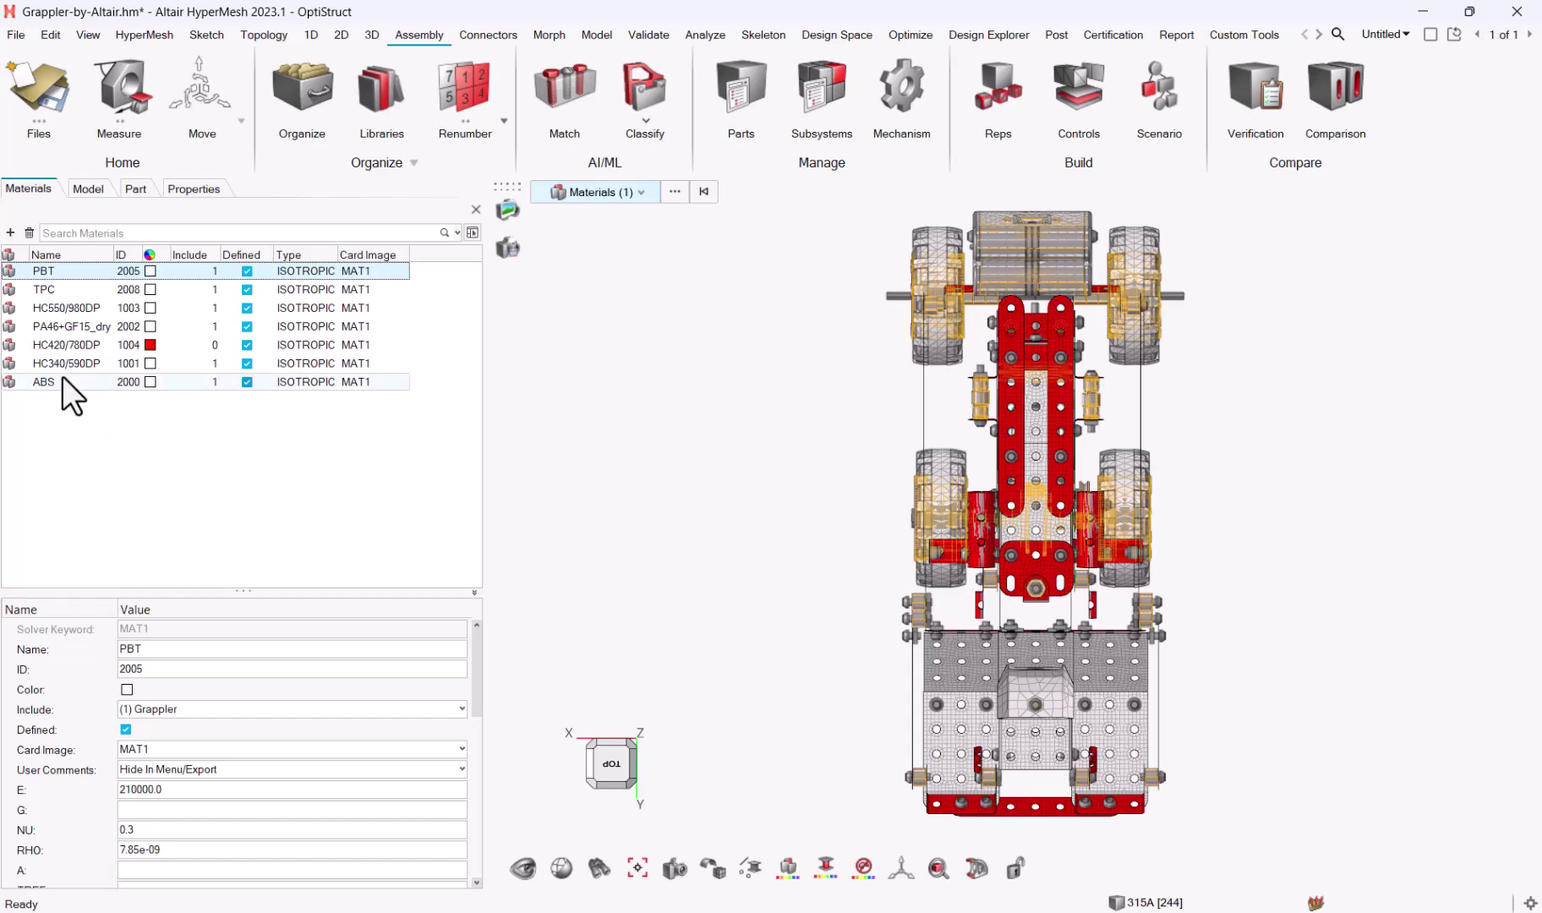
shift+click(62, 377)
ctrl+click(67, 345)
right_click(47, 369)
mouse_move(164, 433)
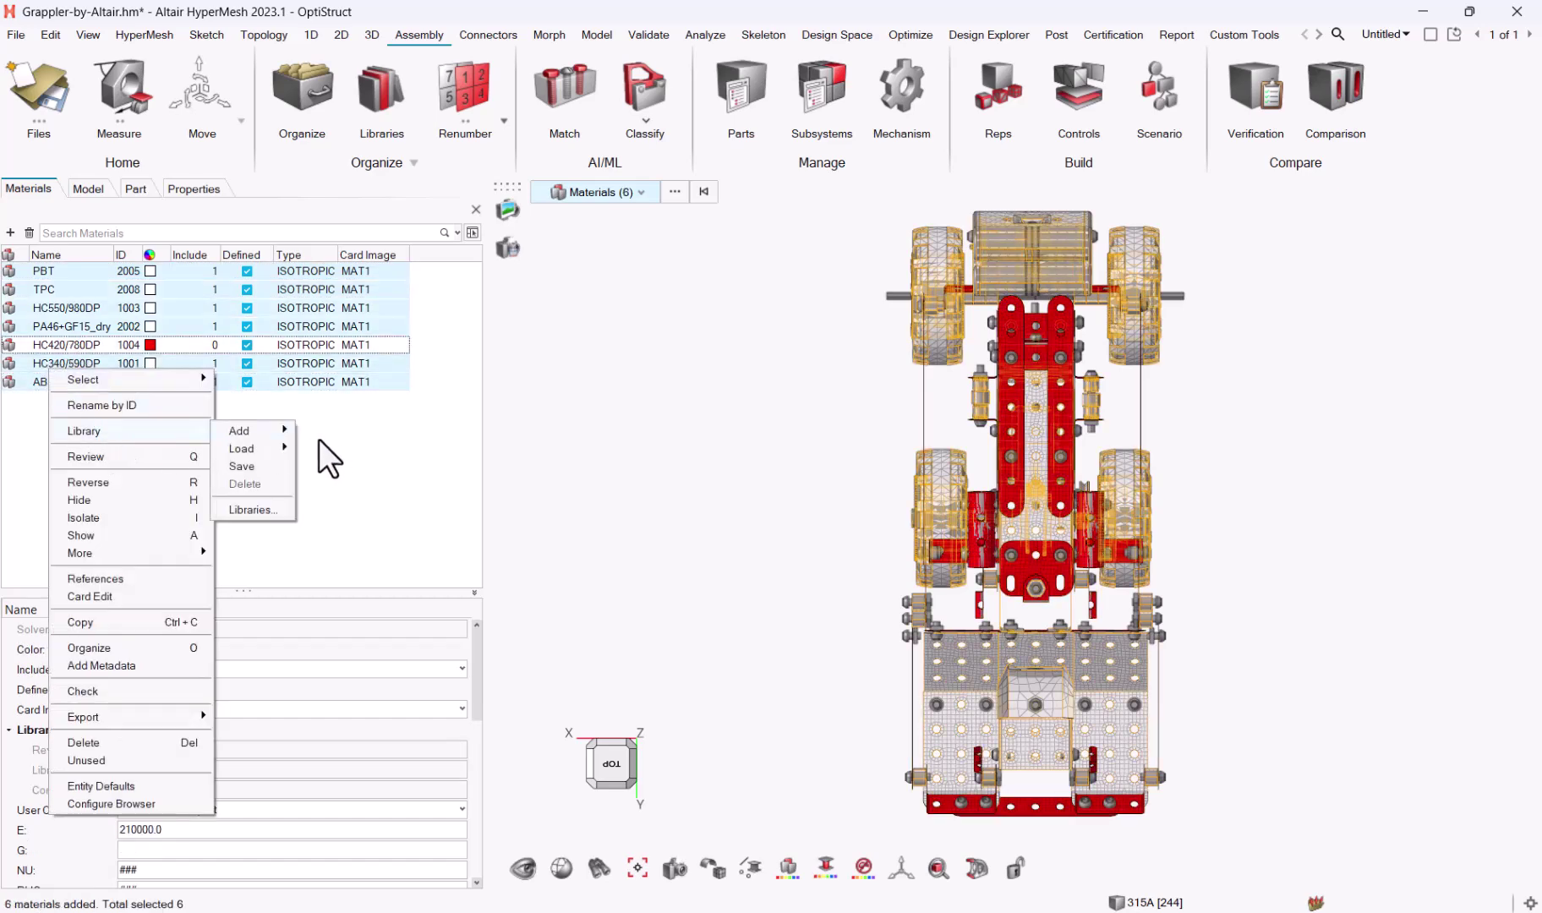
mouse_move(264, 447)
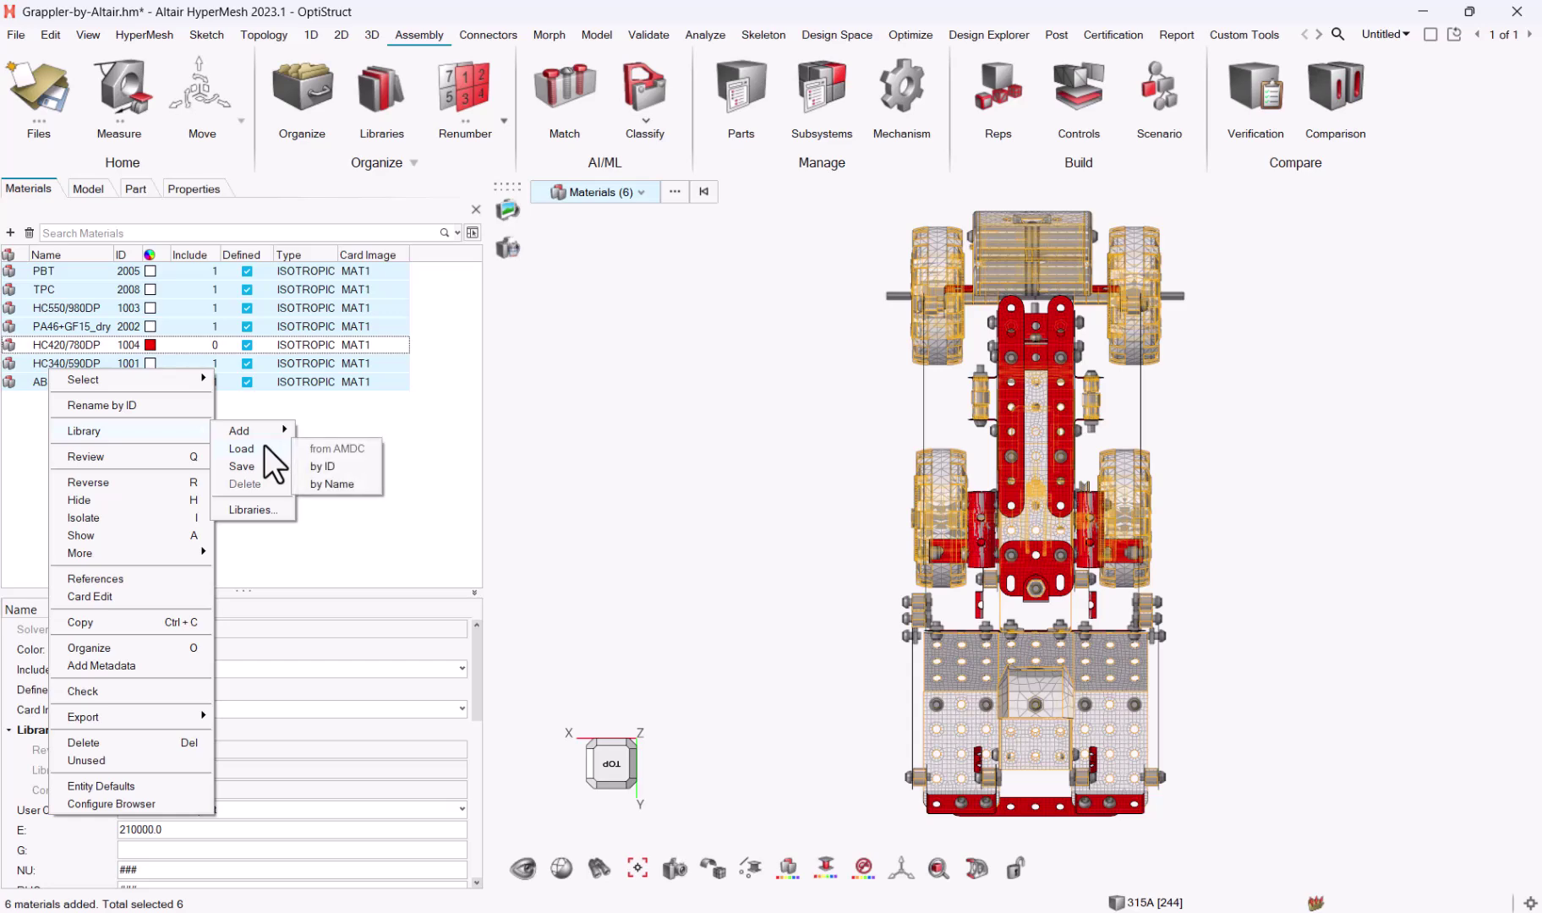
click(343, 465)
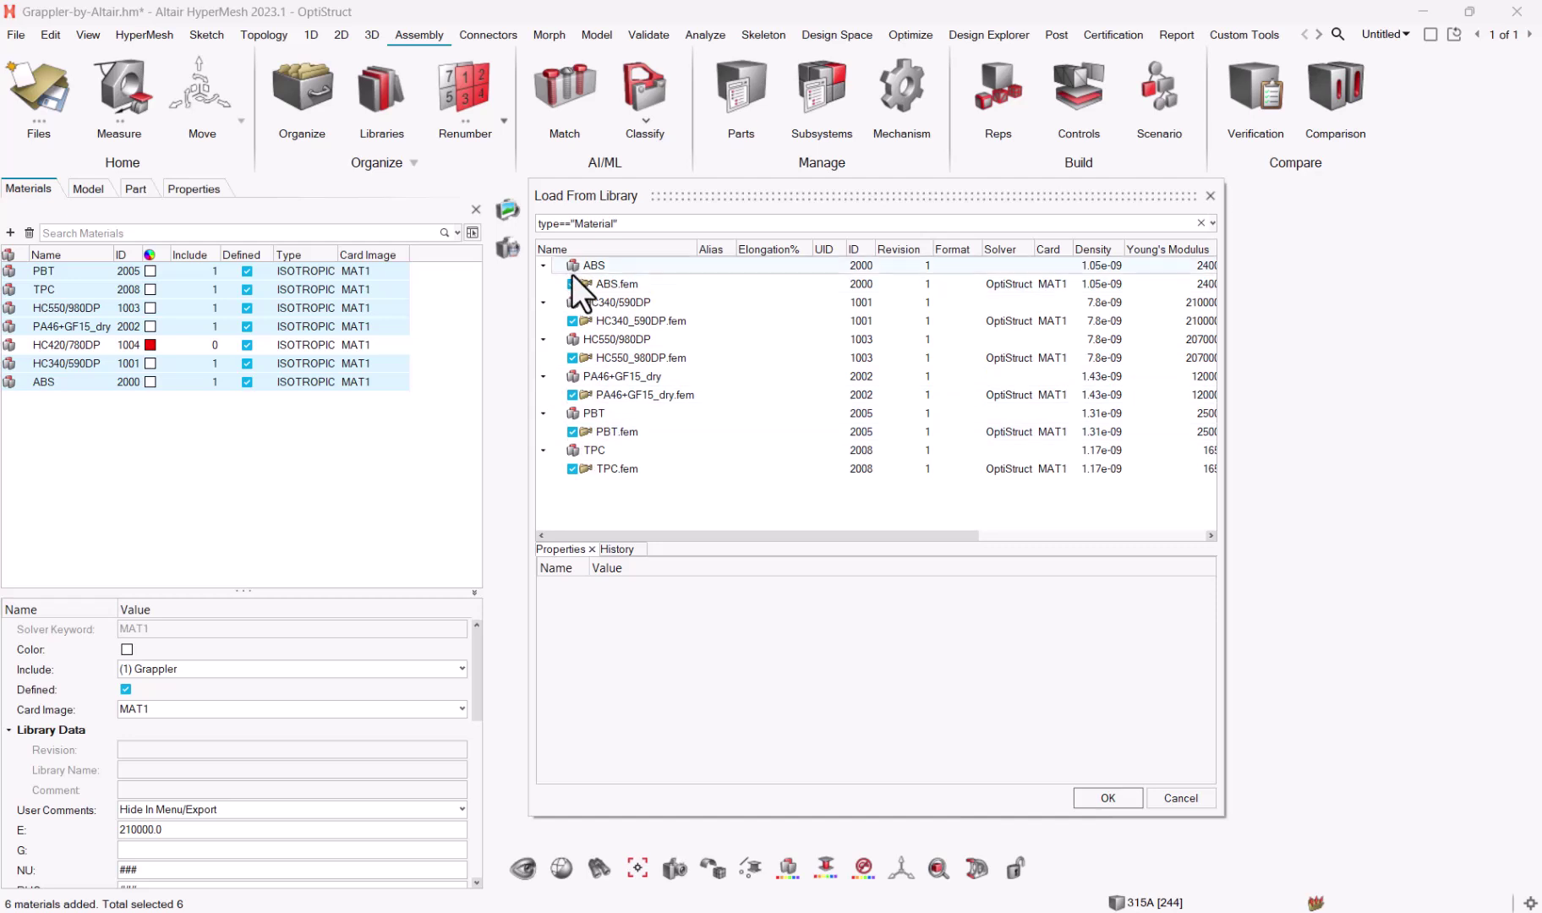
click(1133, 797)
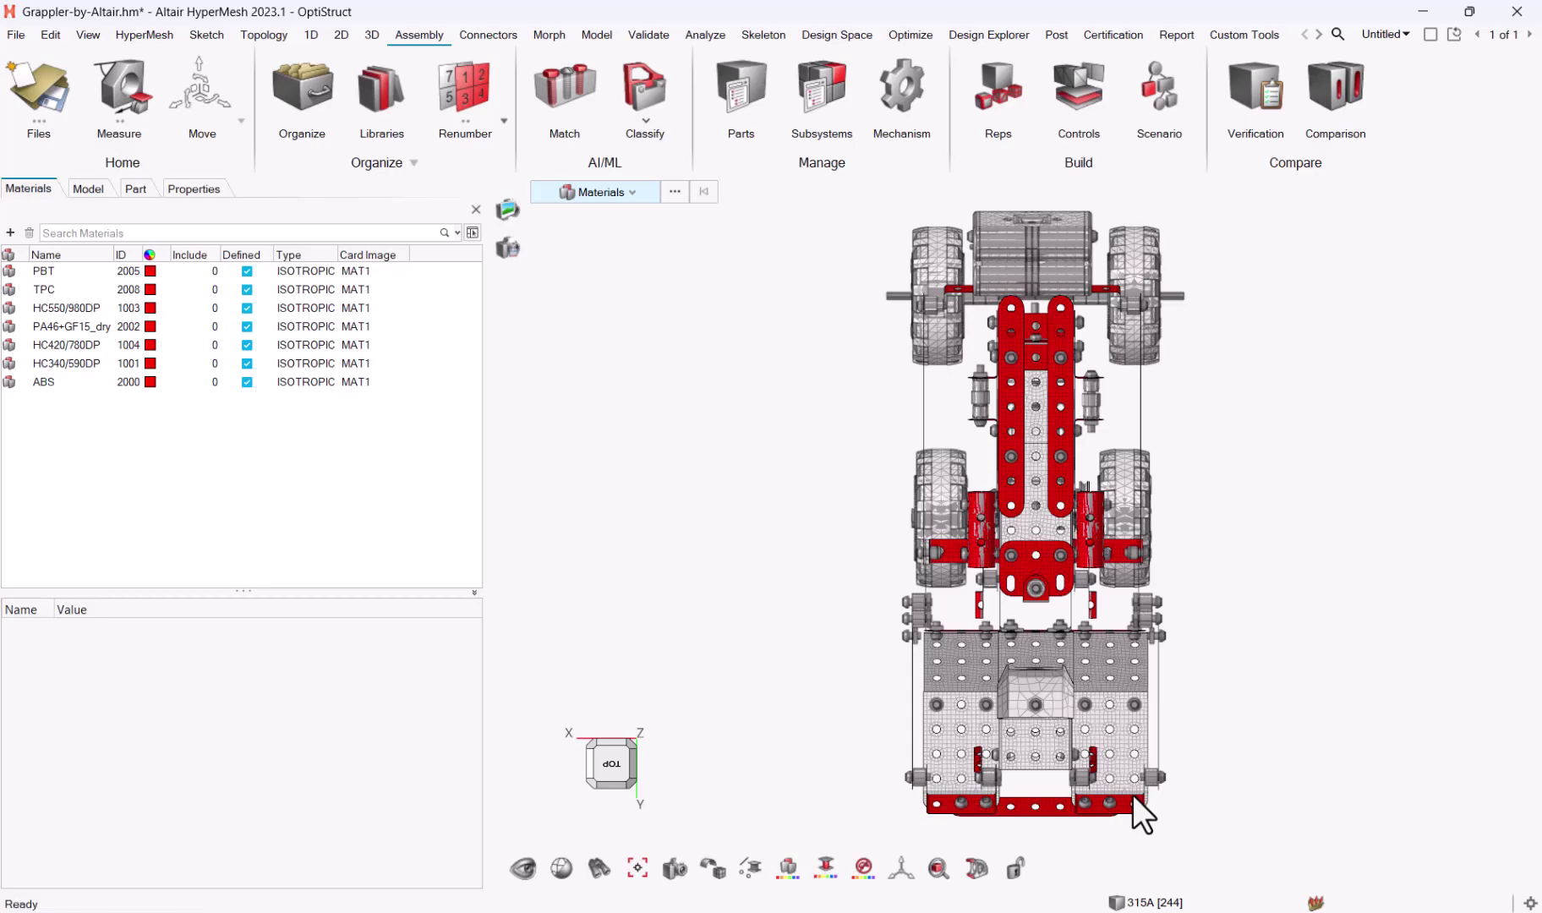
Step: Give all seven materials automatically assigned individual colors
middle_drag(782, 691, 1027, 583)
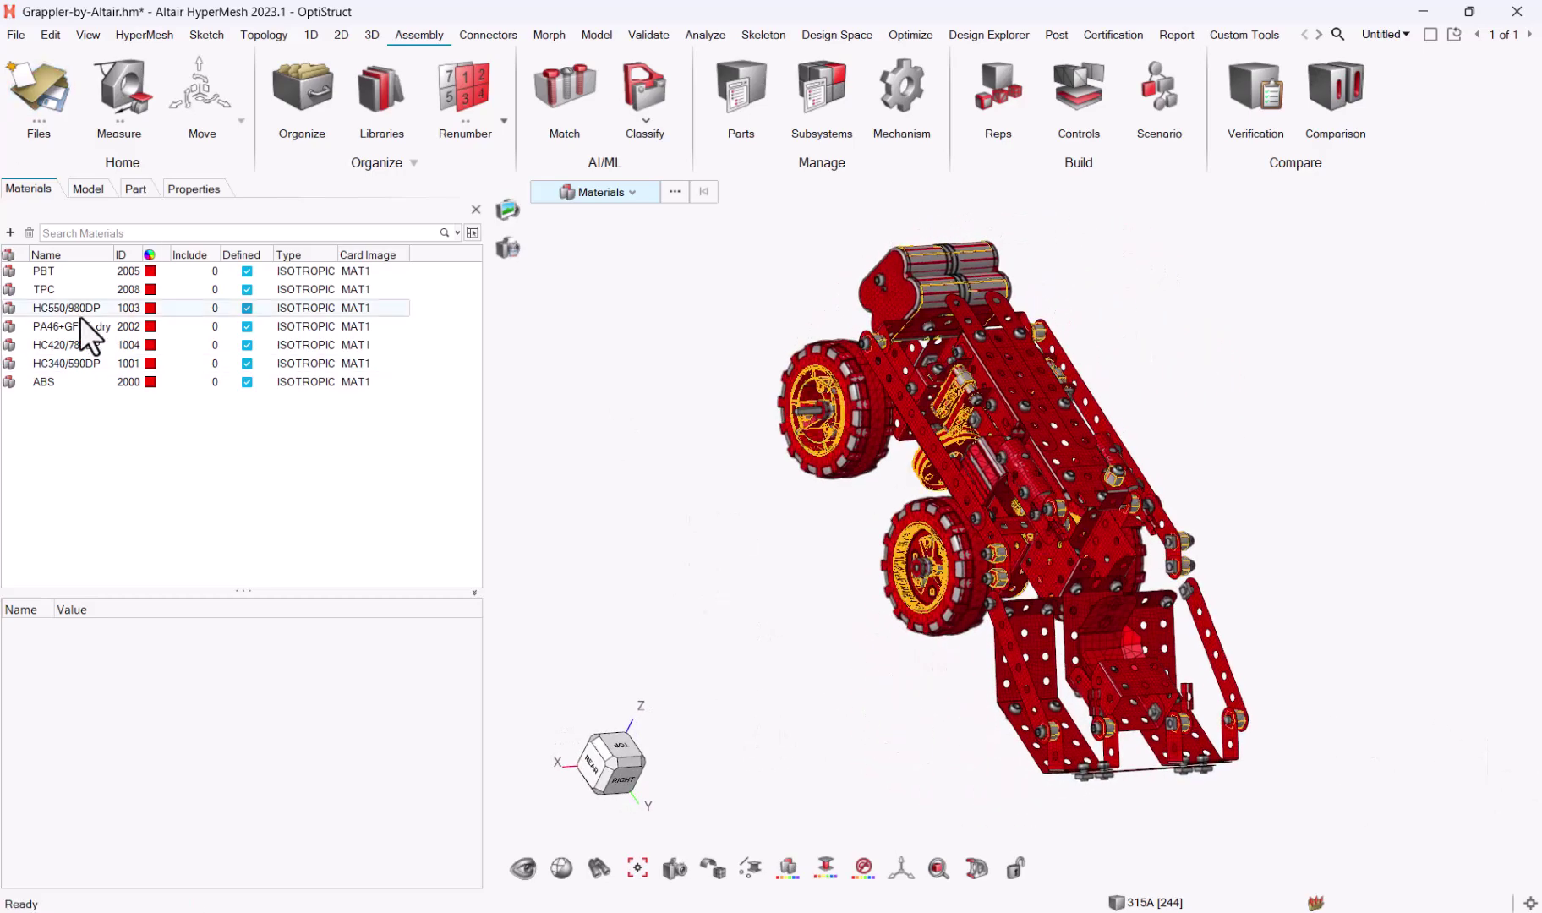
click(66, 268)
shift+click(33, 382)
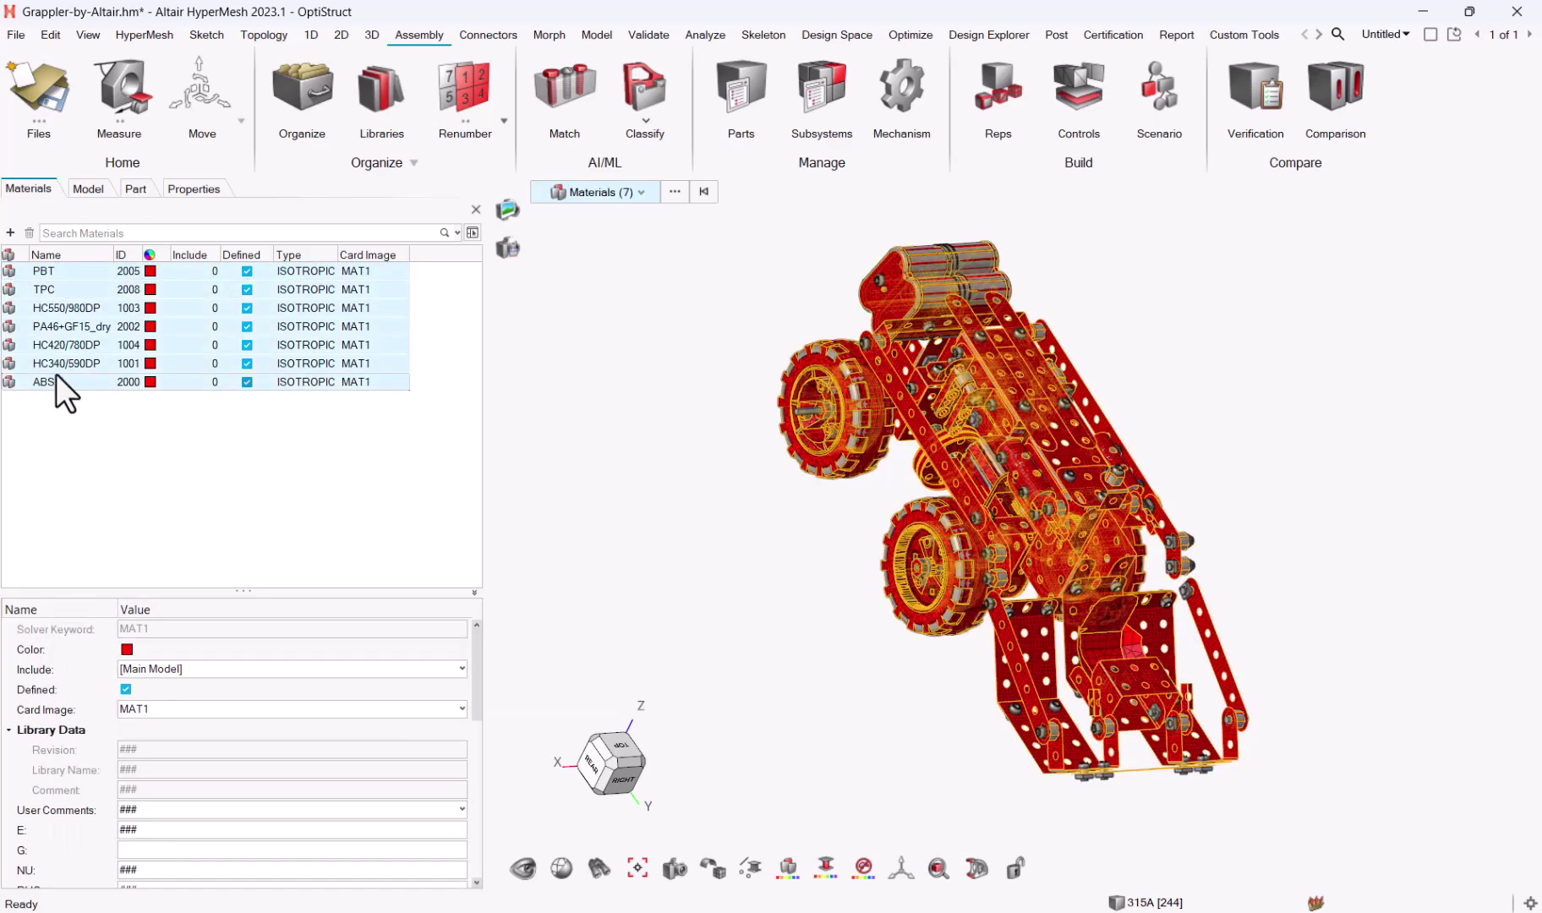
right_click(150, 306)
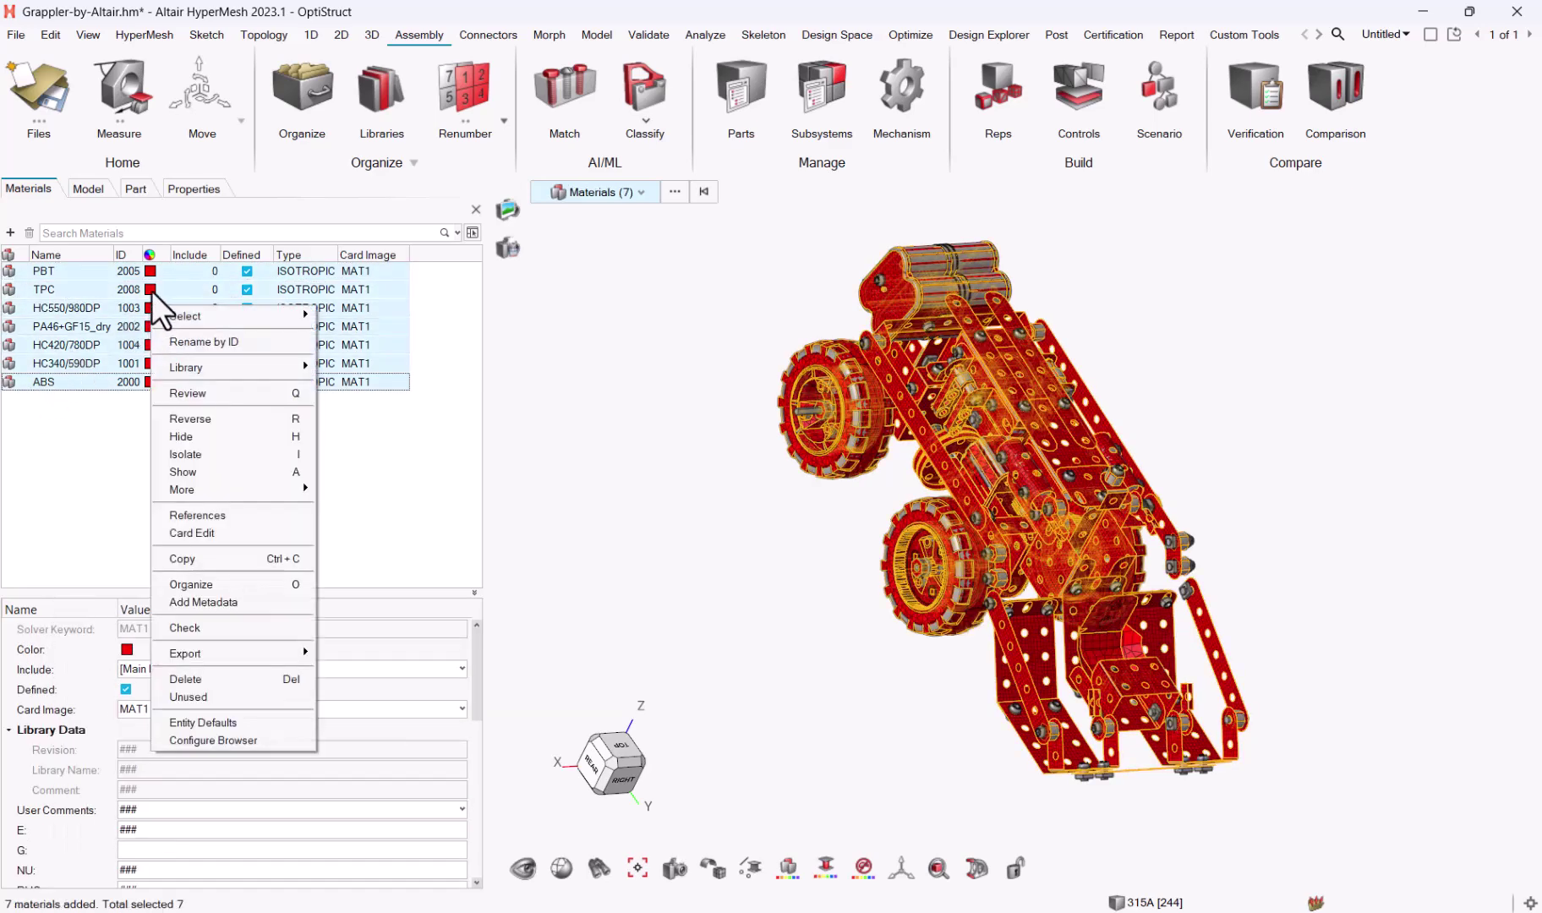
click(149, 287)
click(150, 287)
click(211, 304)
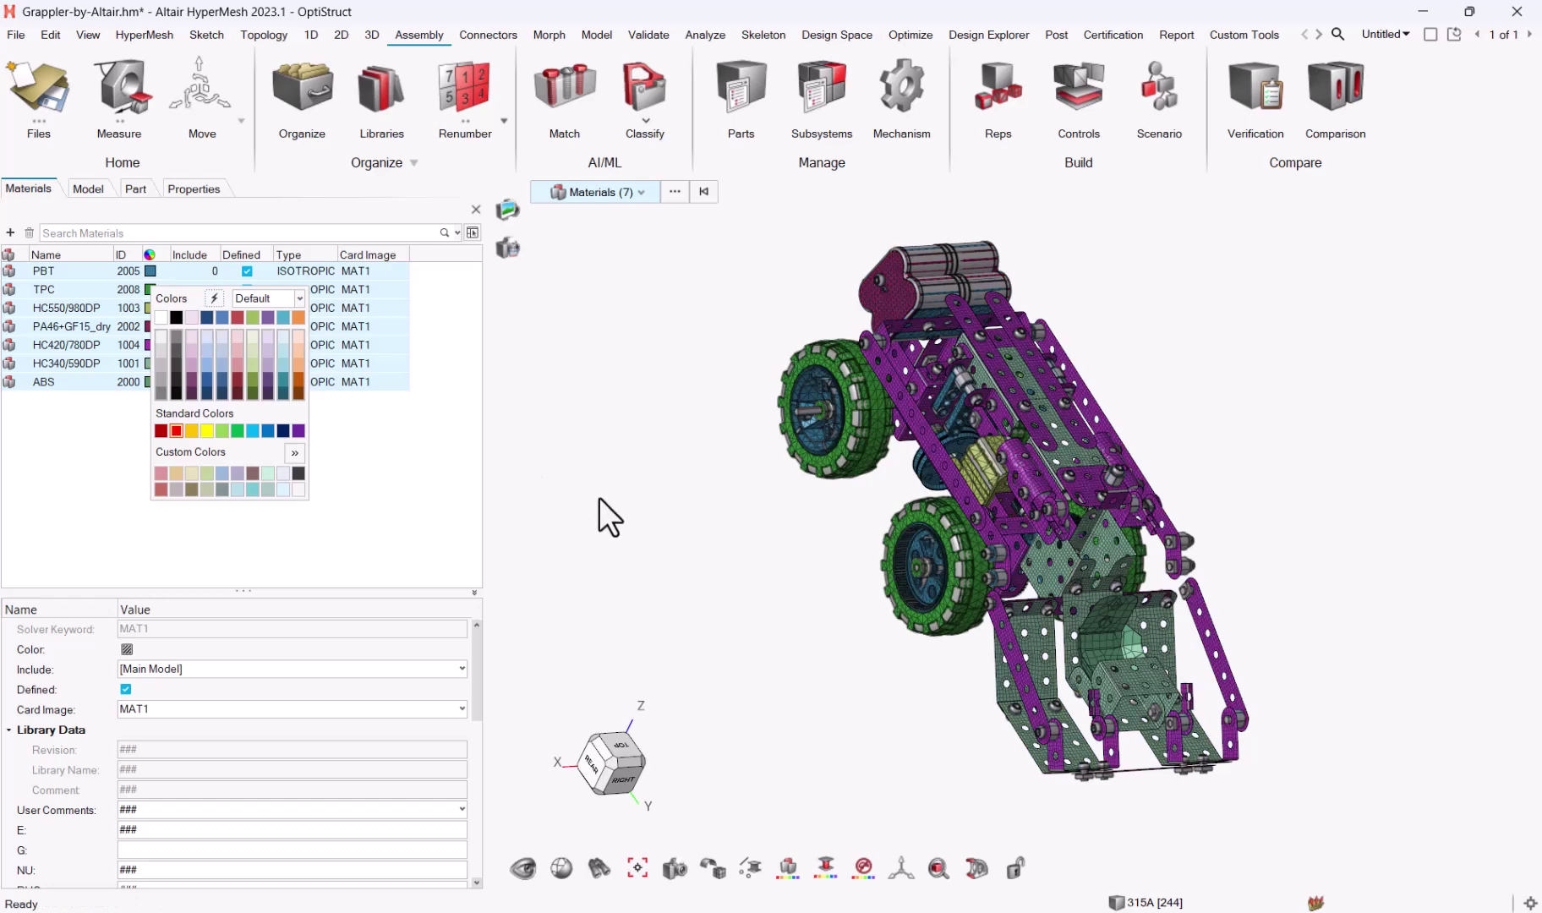
click(659, 449)
Step: Examine the material colors across the Grappler model, including the seat, wheels, fasteners and arms, from several angles
middle_drag(1462, 727, 1515, 473)
mouse_move(1277, 412)
right_down()
mouse_move(1284, 439)
mouse_move(1254, 409)
right_up()
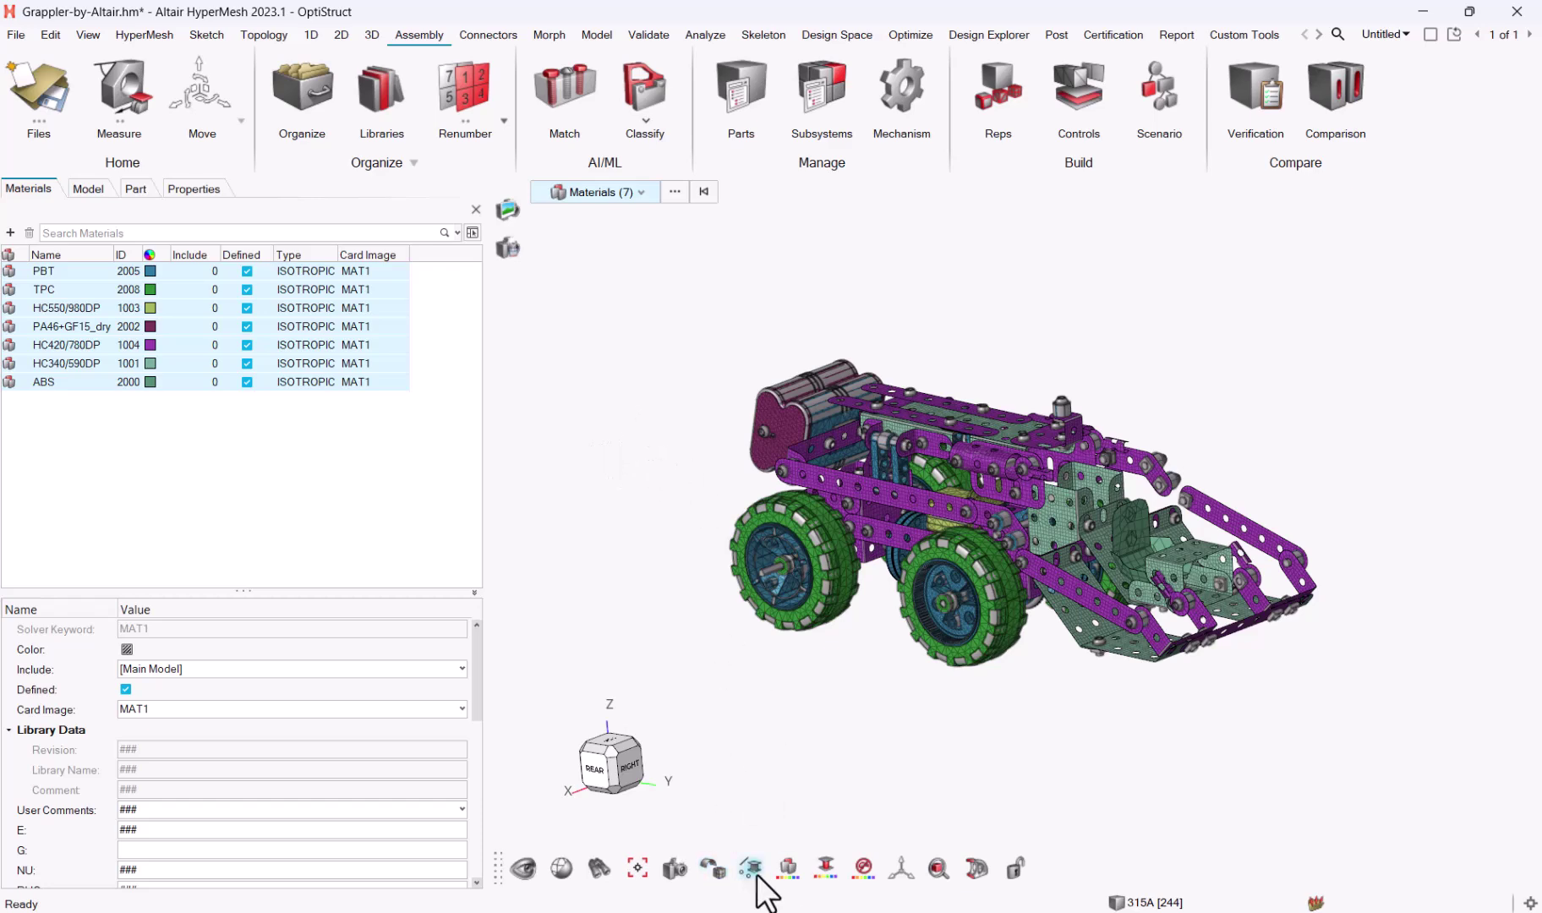
click(710, 866)
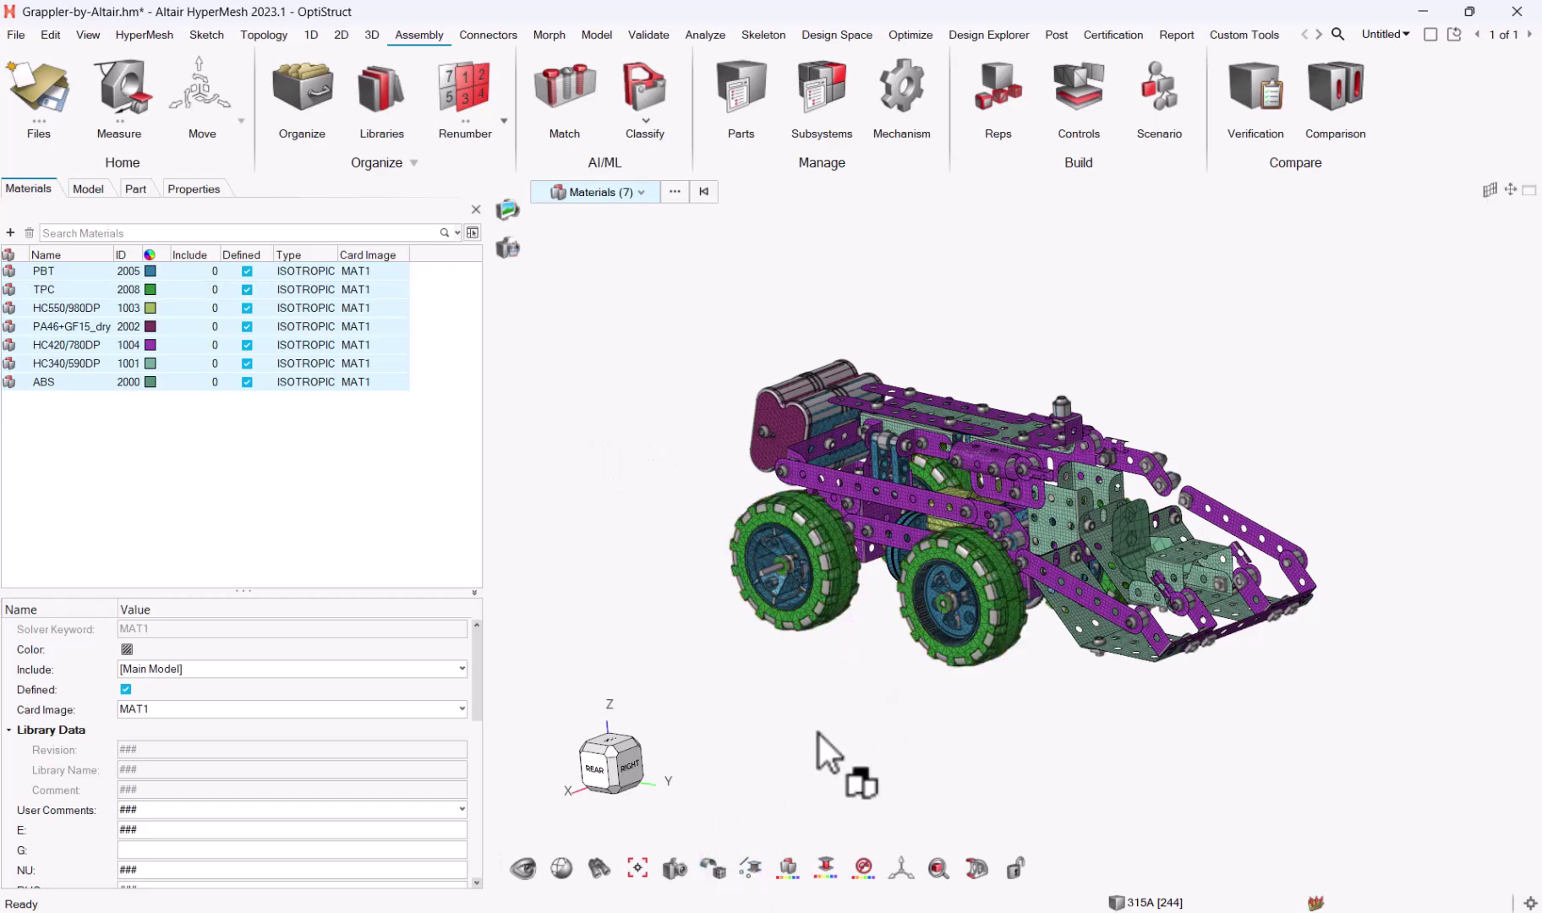
scroll(813, 720, up, 1)
scroll(1278, 521, up, 7)
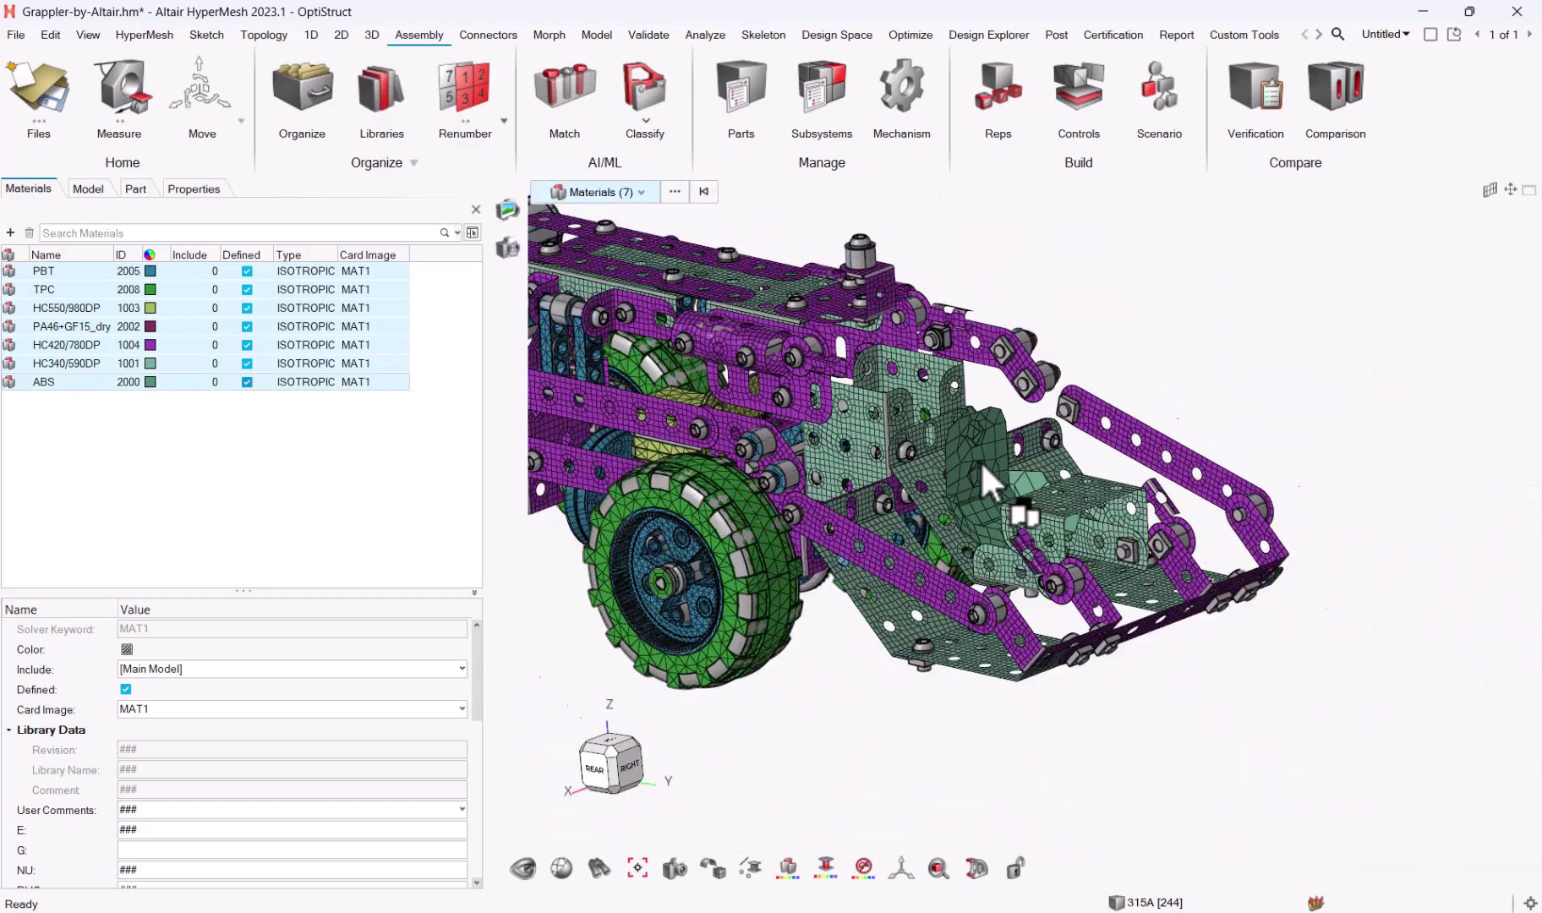
scroll(980, 460, down, 5)
middle_drag(1053, 351, 1318, 390)
scroll(1107, 448, up, 6)
middle_drag(1184, 372, 1151, 297)
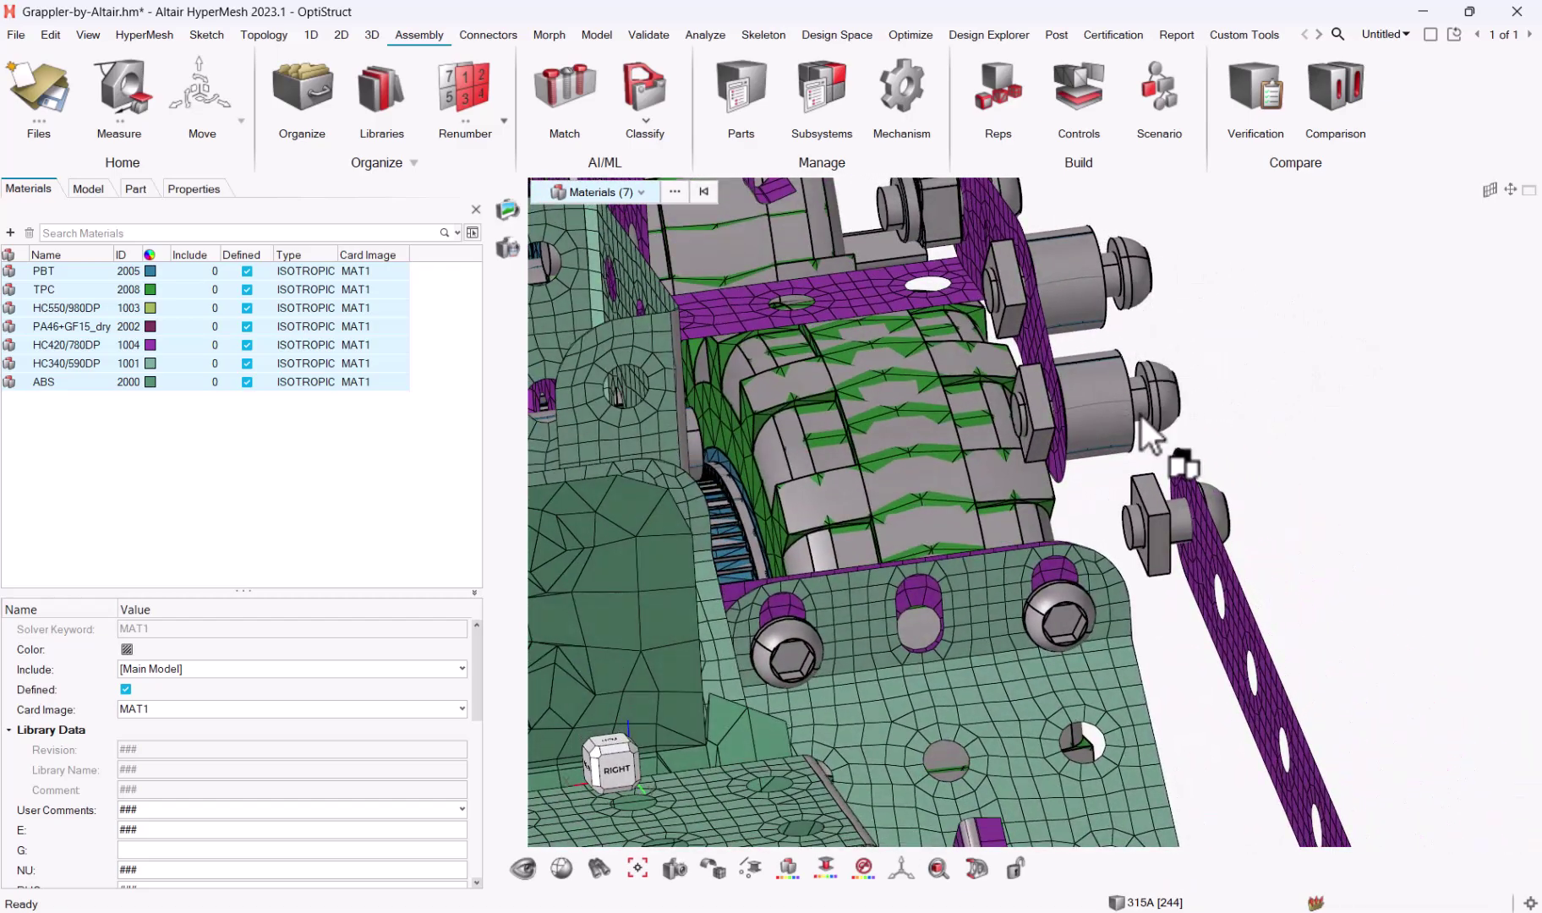
middle_drag(1293, 415, 1133, 544)
scroll(1413, 412, down, 5)
right_drag(832, 603, 1113, 760)
scroll(1113, 761, down, 3)
right_drag(794, 541, 881, 545)
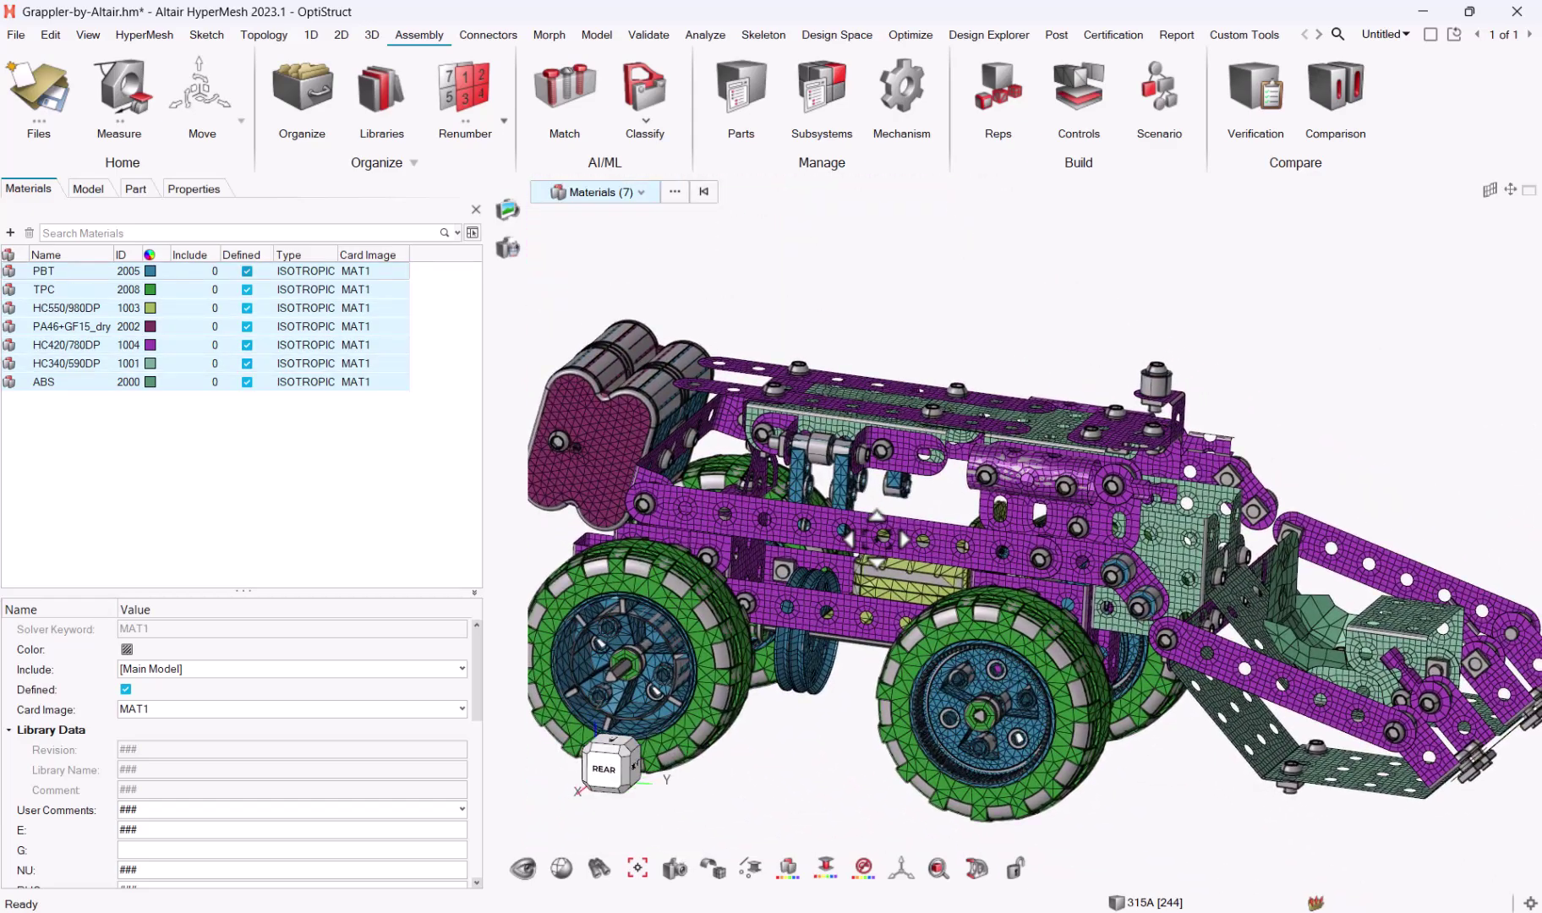
scroll(851, 488, down, 1)
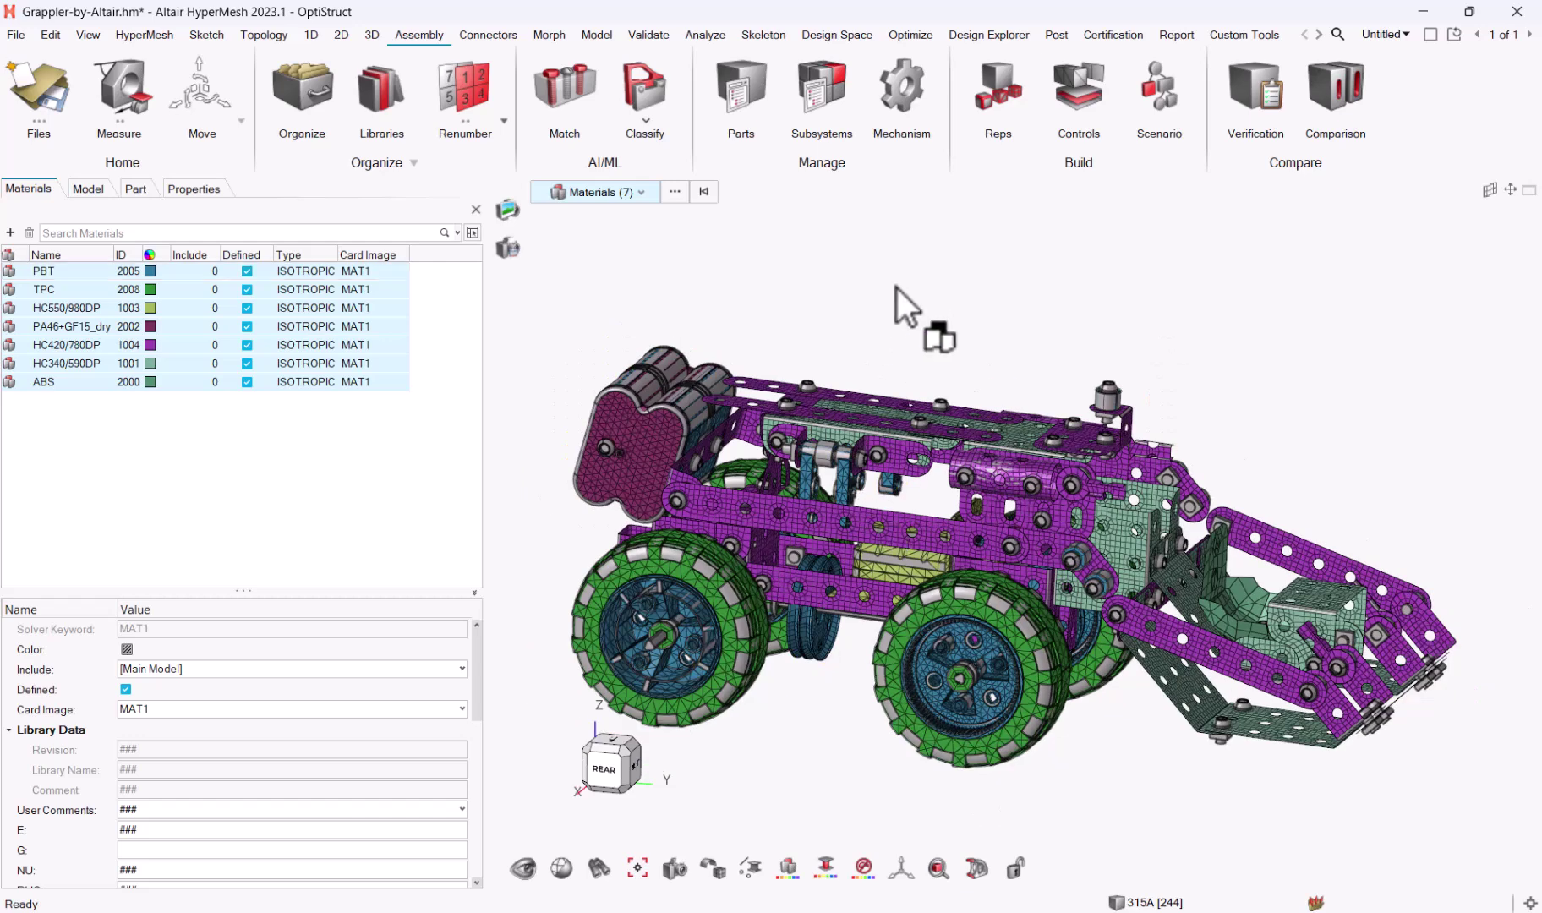